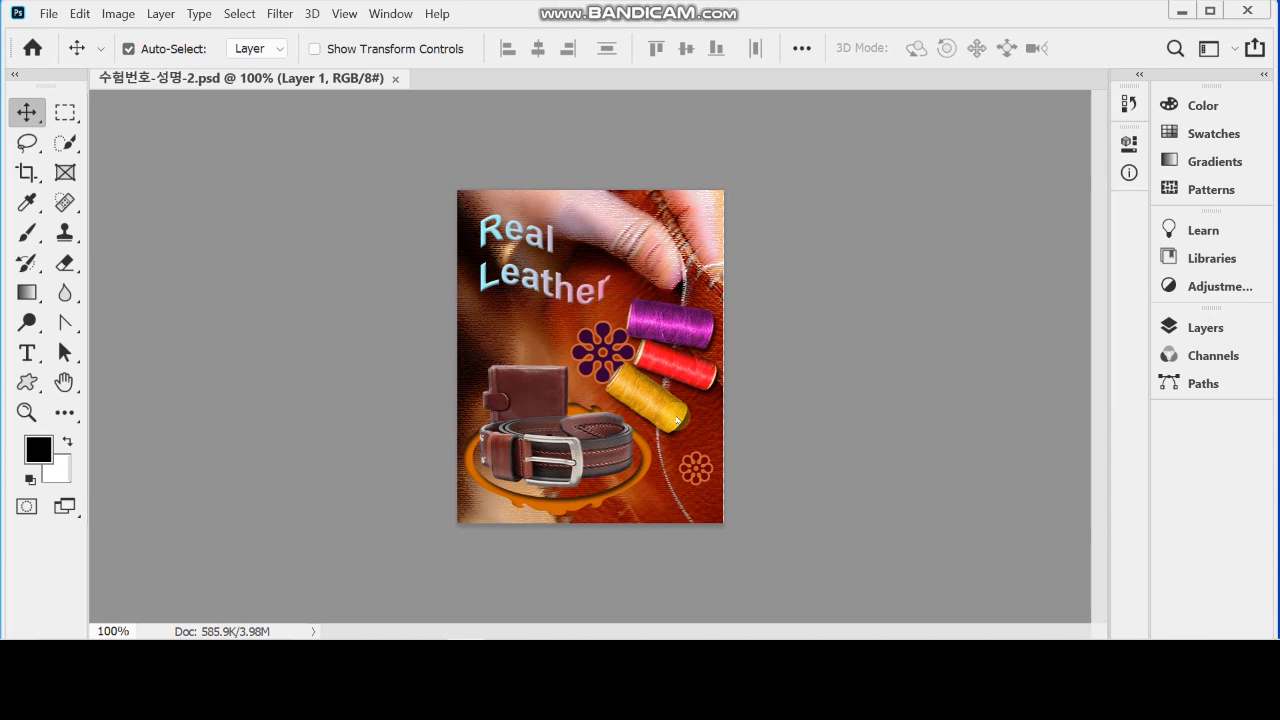
{"action": "left_click", "coordinate": [677, 328]}
{"action": "left_click", "coordinate": [720, 373]}
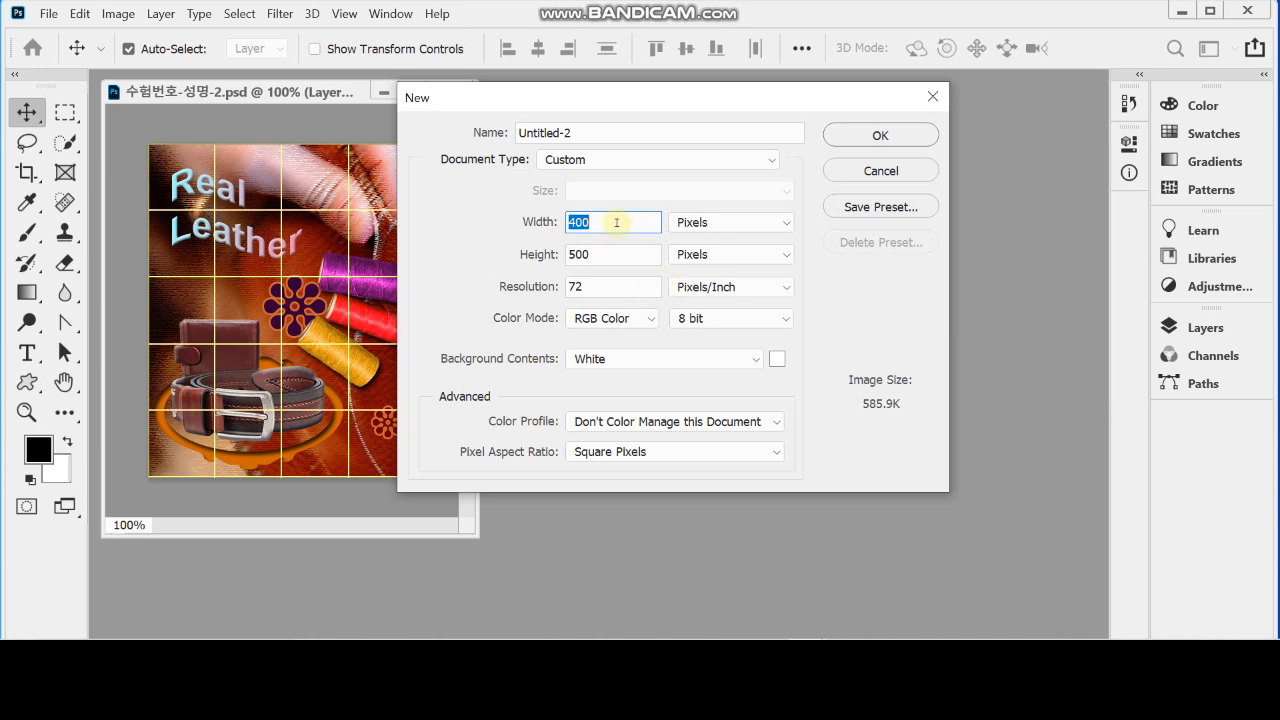
Create a 400 × 500 pixel, 72 ppi RGB document with a white background and float it beside the reference design
{"action": "key", "text": "Tab"}
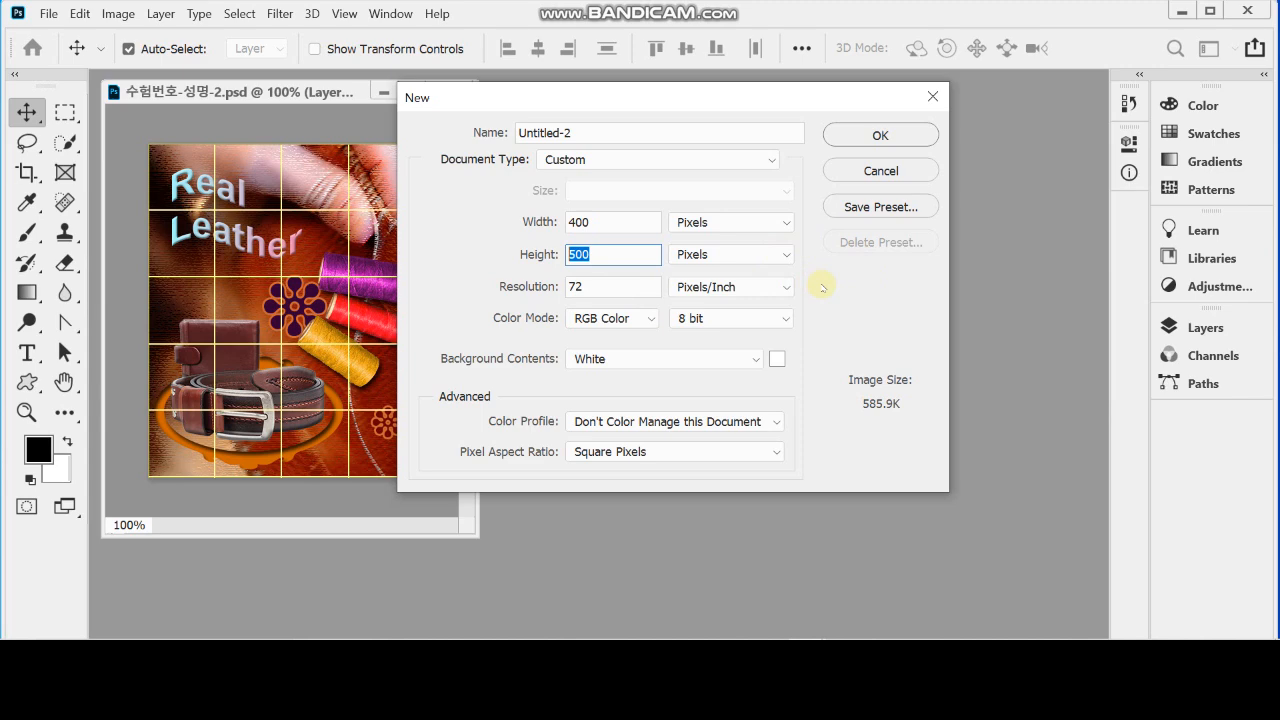
{"action": "key", "text": "Return"}
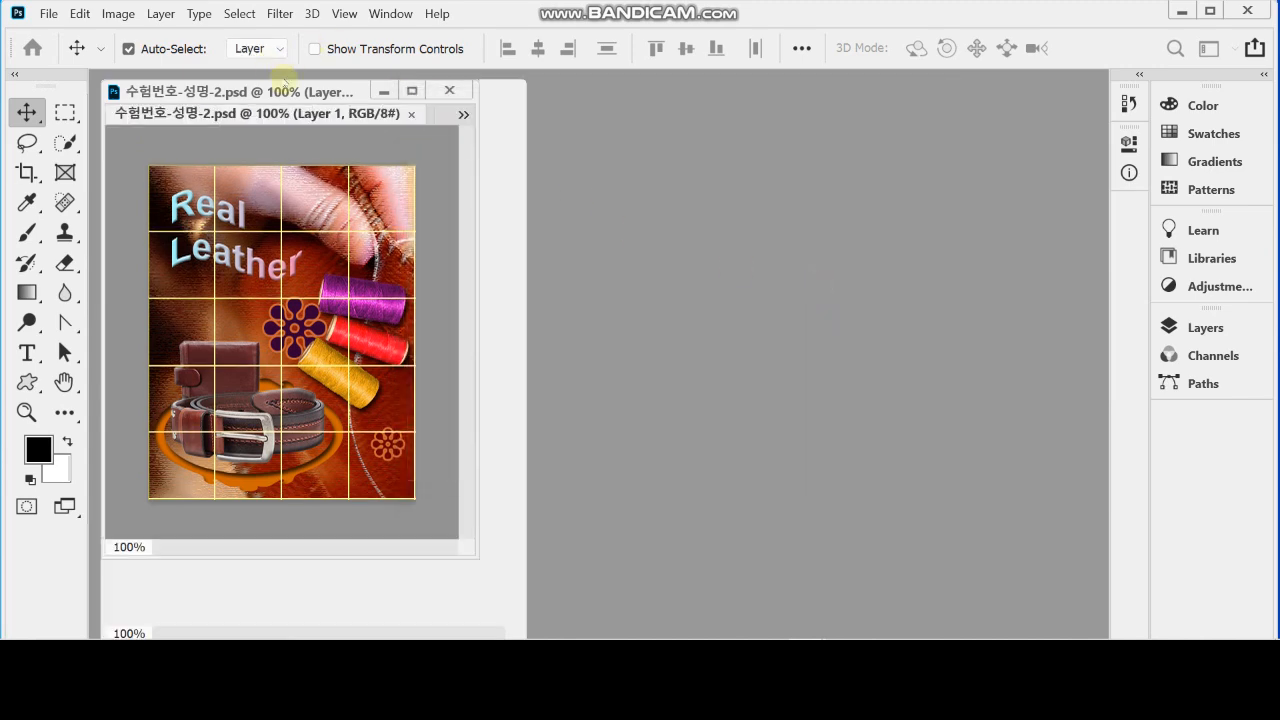
{"action": "left_click_drag", "start_coordinate": [255, 121], "coordinate": [533, 98]}
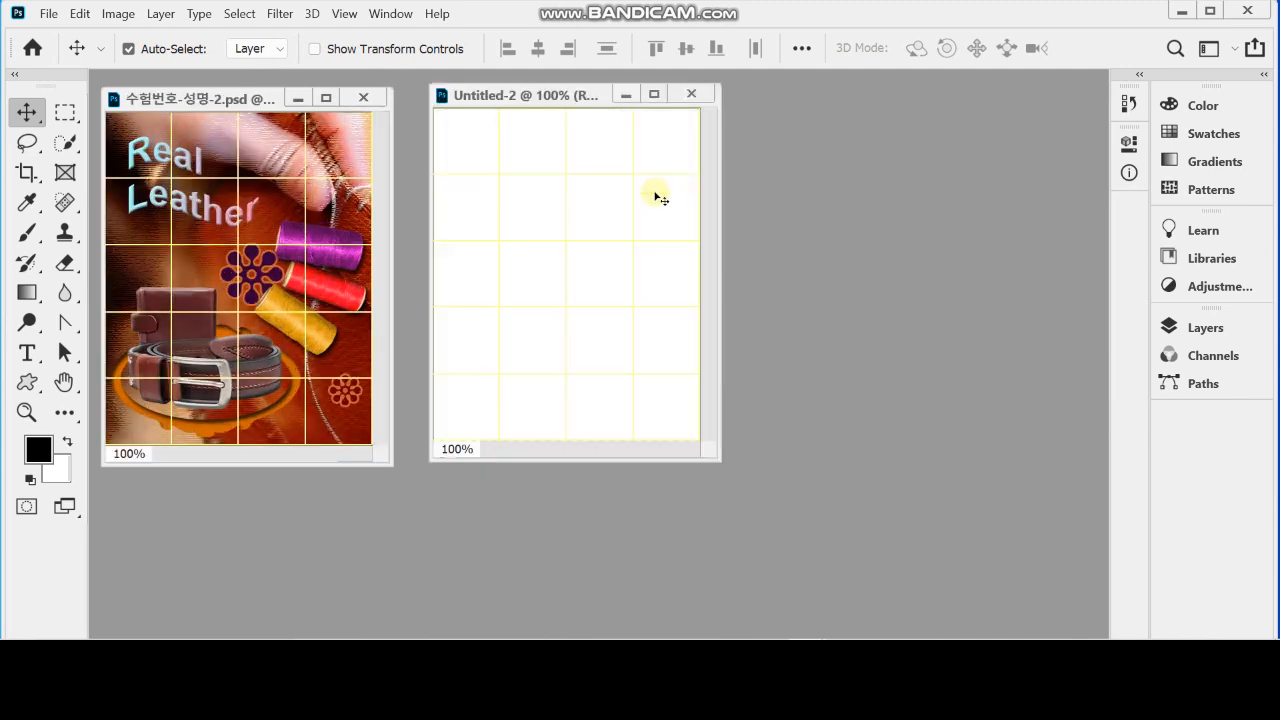
Show rulers in the new document and the reference, and enlarge the new document's window to show the whole canvas
{"action": "key", "text": "ctrl+r"}
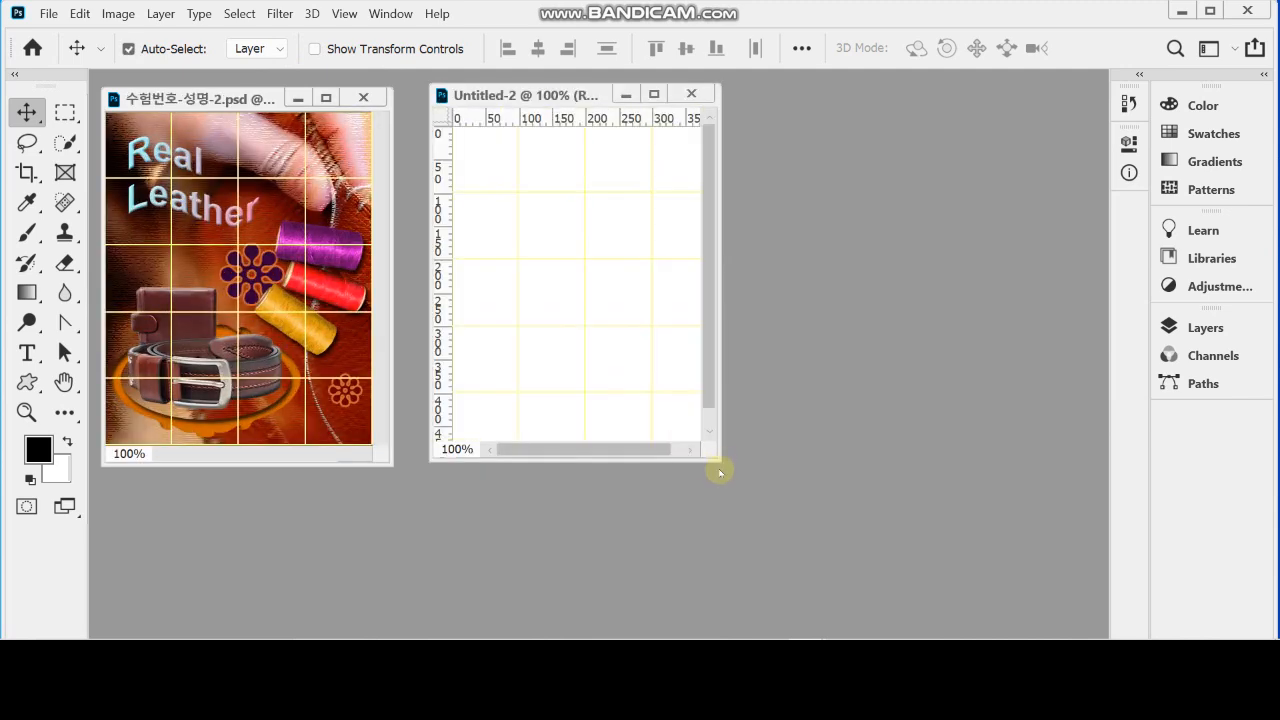
{"action": "left_click", "coordinate": [232, 98]}
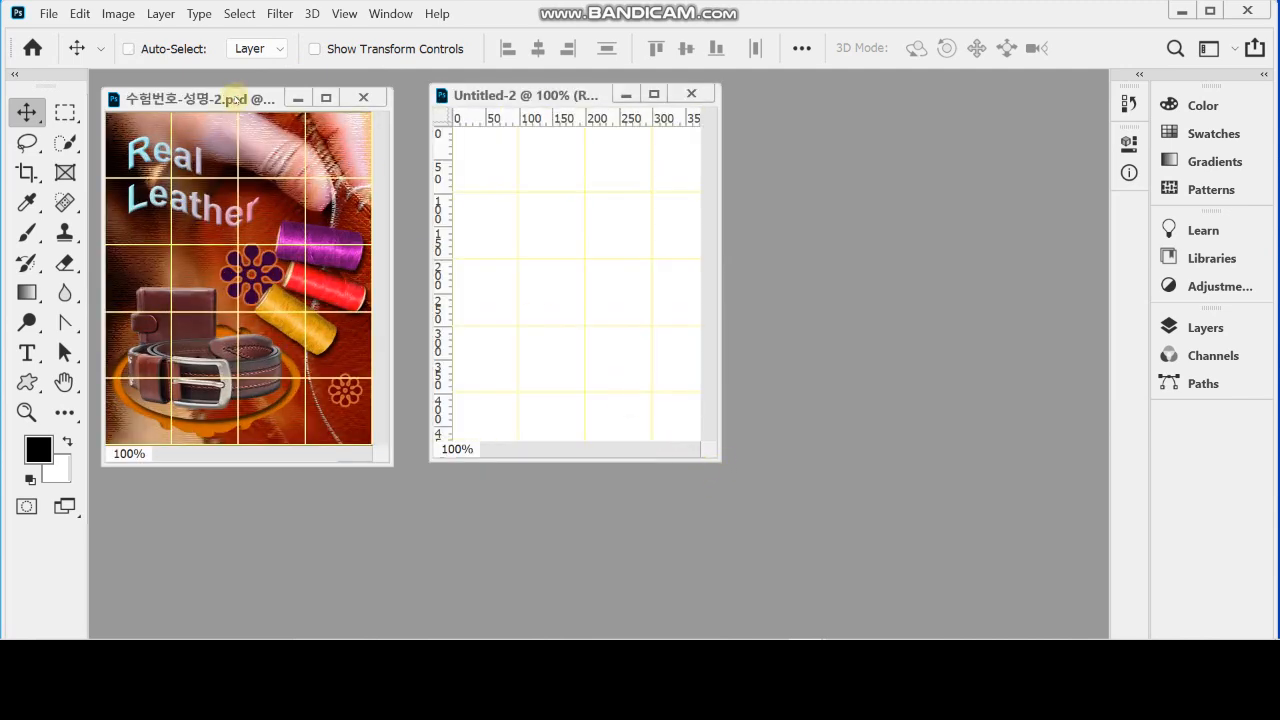
{"action": "key", "text": "ctrl+r"}
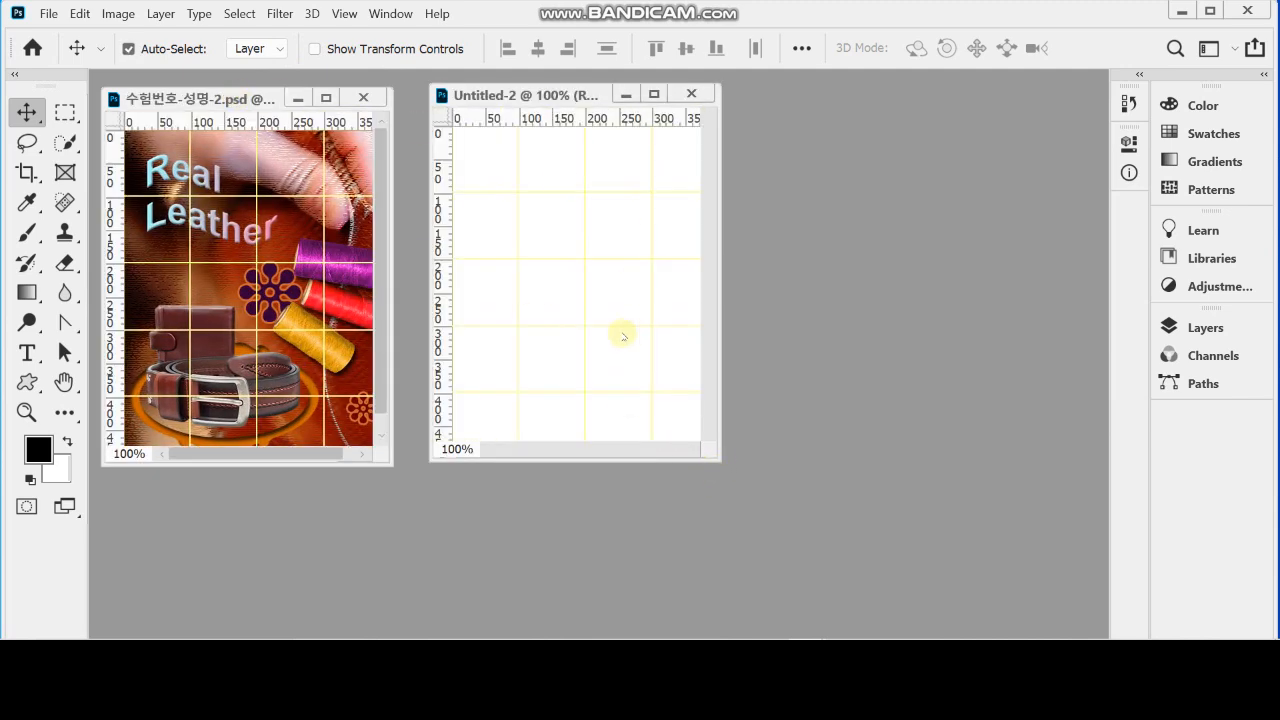
{"action": "left_click", "coordinate": [718, 455]}
{"action": "key", "text": "ctrl+apostrophe"}
{"action": "key", "text": "ctrl+apostrophe"}
{"action": "left_click_drag", "start_coordinate": [717, 457], "coordinate": [746, 497]}
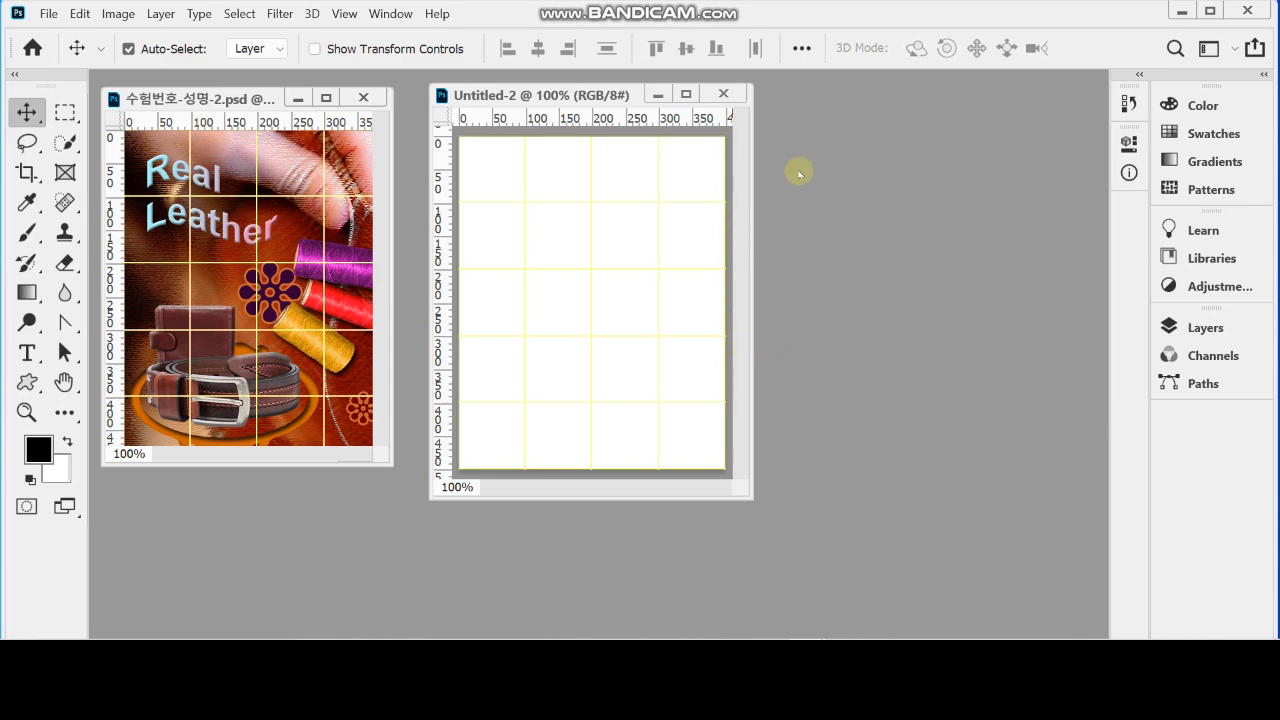
Bring the 1급-4.jpg image forward and arrange its window beside the blank document
{"action": "left_click", "coordinate": [390, 13]}
{"action": "left_click", "coordinate": [535, 575]}
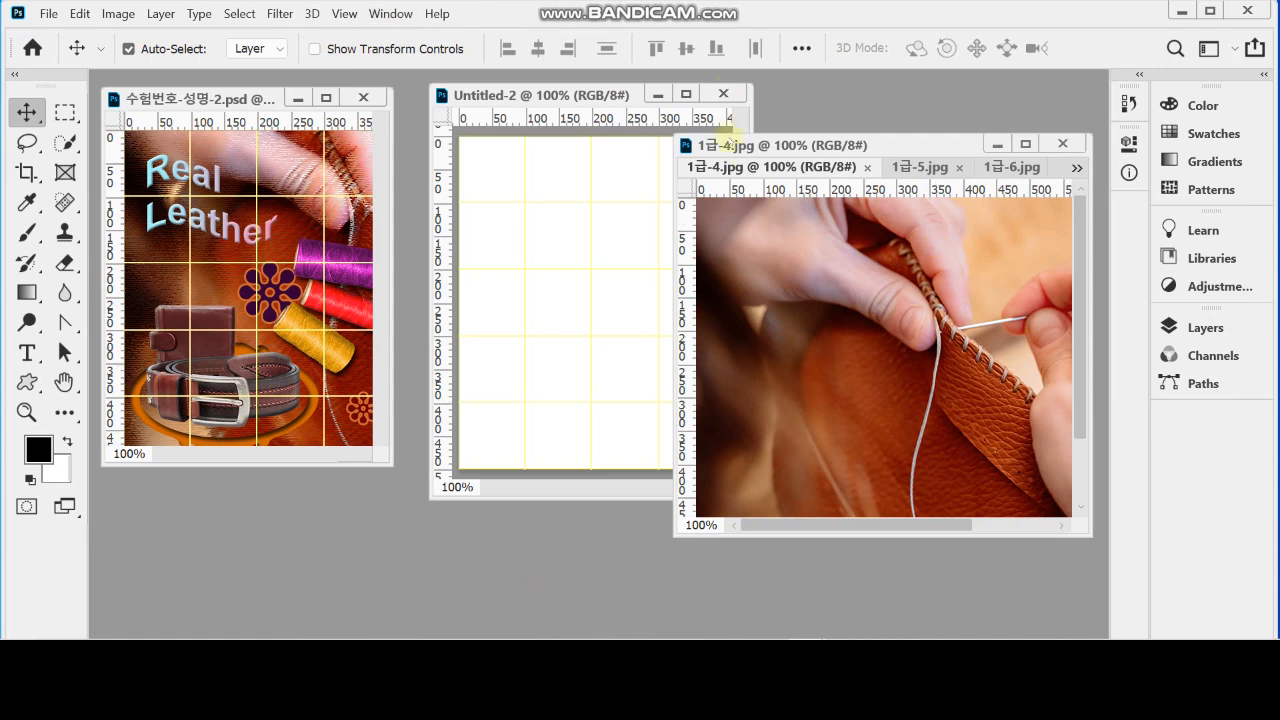
{"action": "left_click_drag", "start_coordinate": [606, 94], "coordinate": [571, 103]}
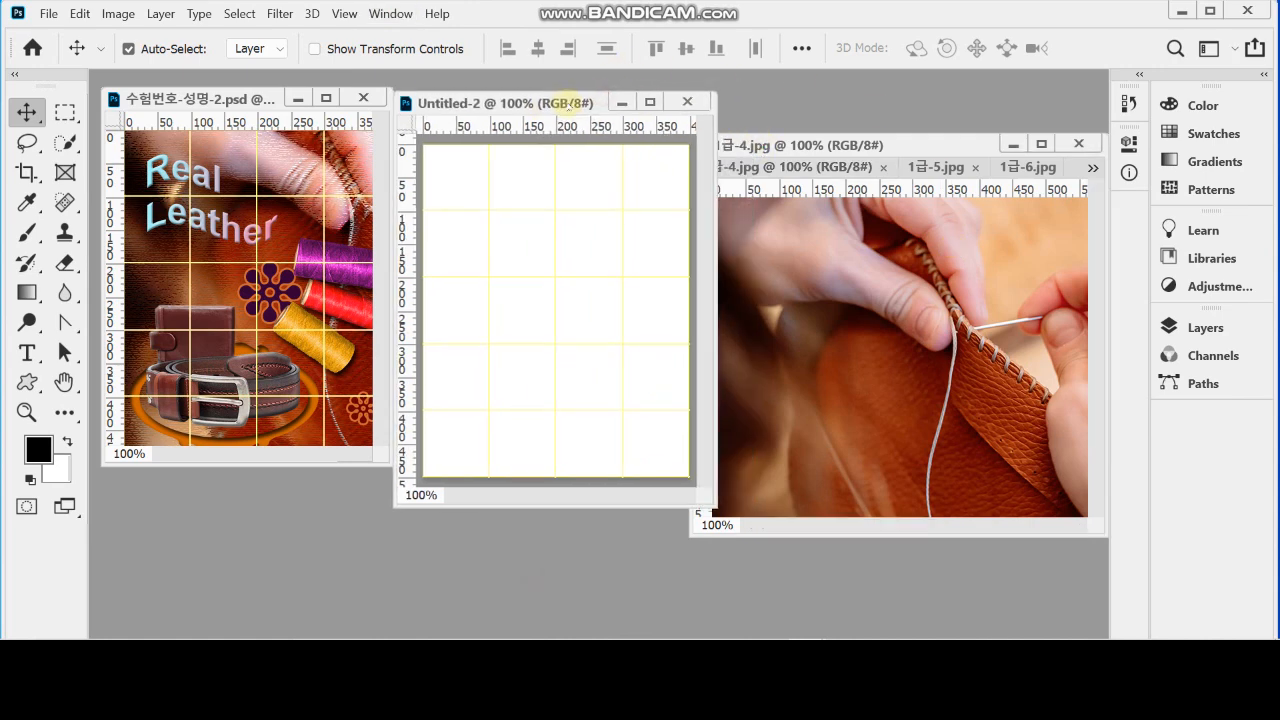
{"action": "left_click", "coordinate": [825, 145]}
{"action": "left_click_drag", "start_coordinate": [825, 145], "coordinate": [820, 134]}
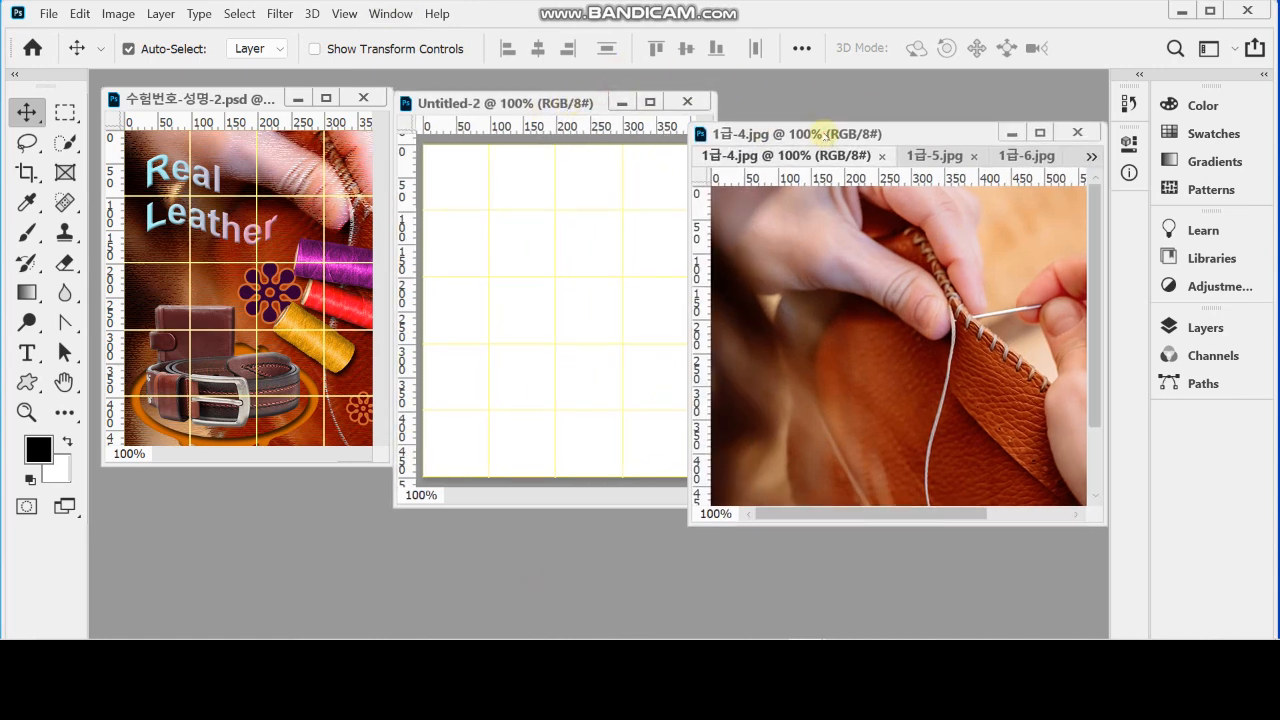
{"action": "key", "text": "f"}
{"action": "key", "text": "f"}
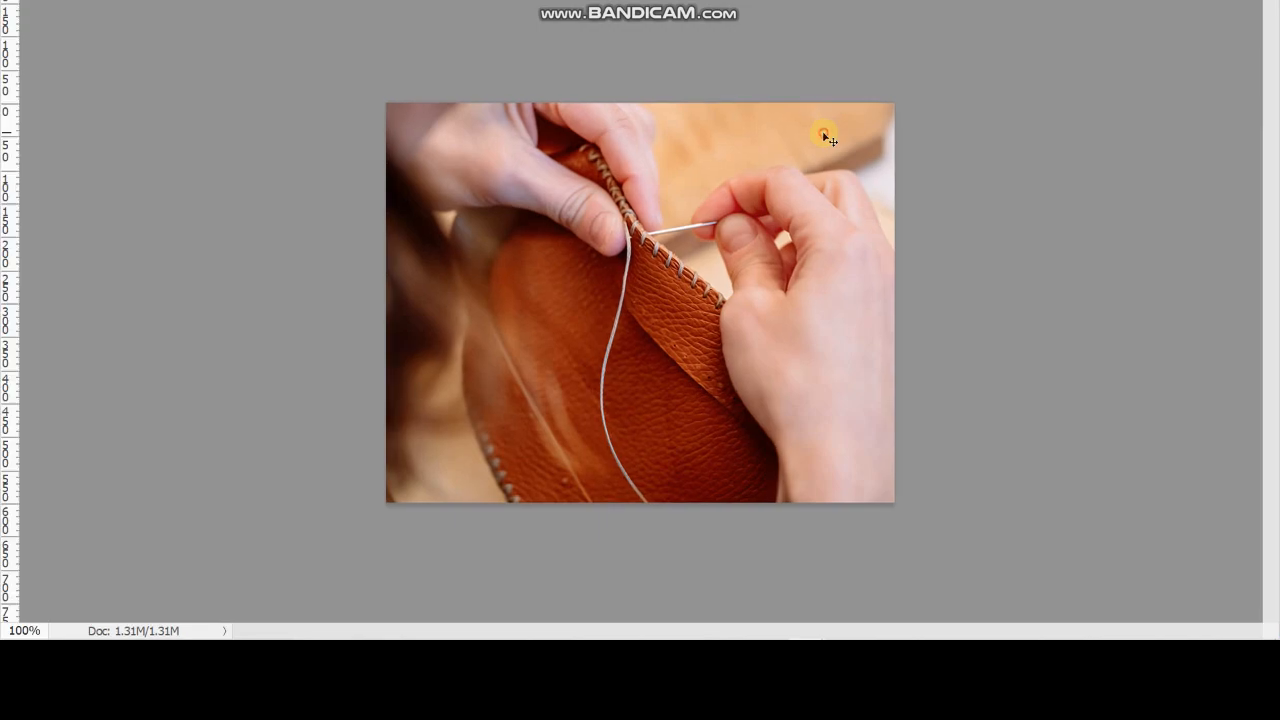
{"action": "key", "text": "f"}
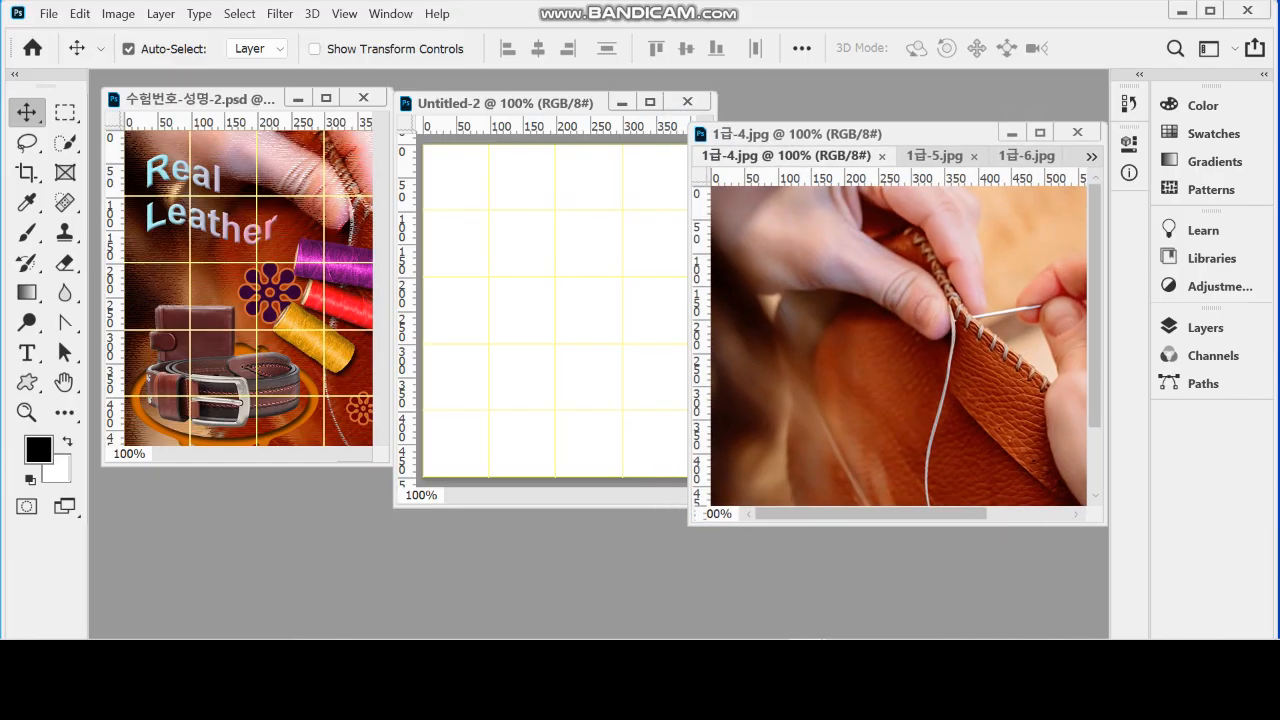
Copy the leather-stitching photo from 1급-4.jpg into the blank document and minimize the source window
{"action": "left_click_drag", "start_coordinate": [838, 133], "coordinate": [827, 131]}
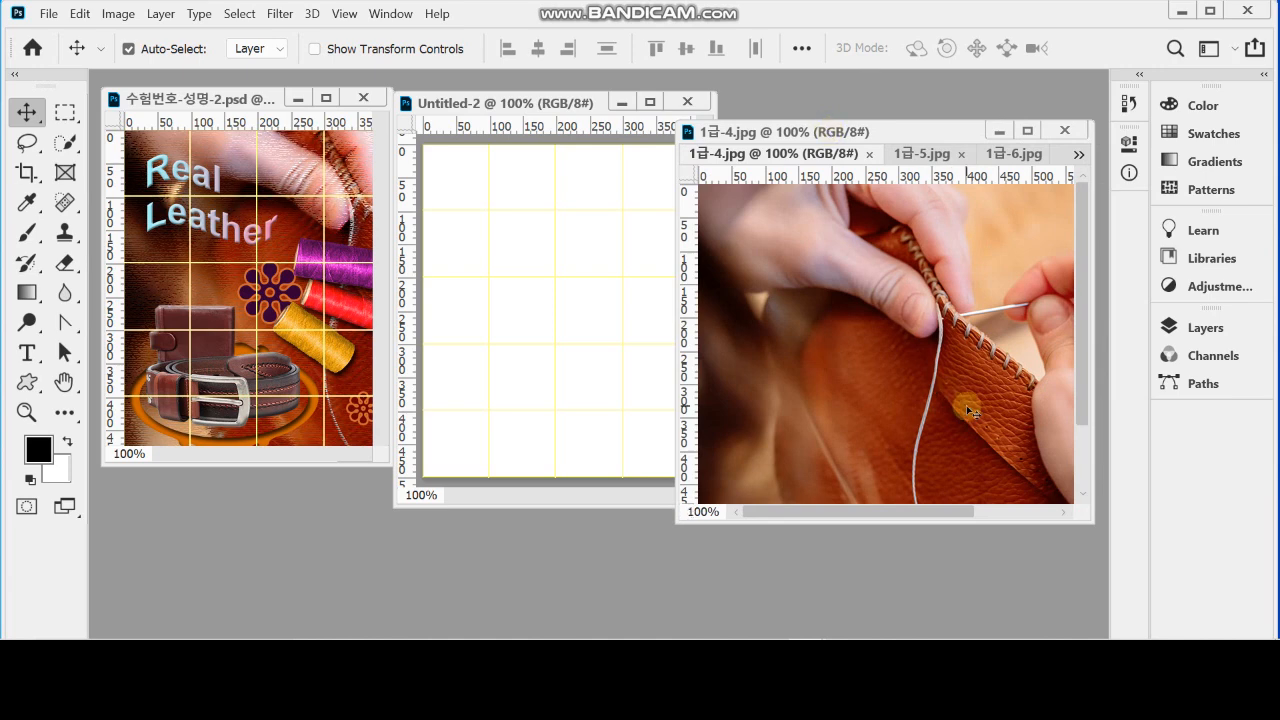
{"action": "left_click_drag", "start_coordinate": [1091, 521], "coordinate": [1103, 569]}
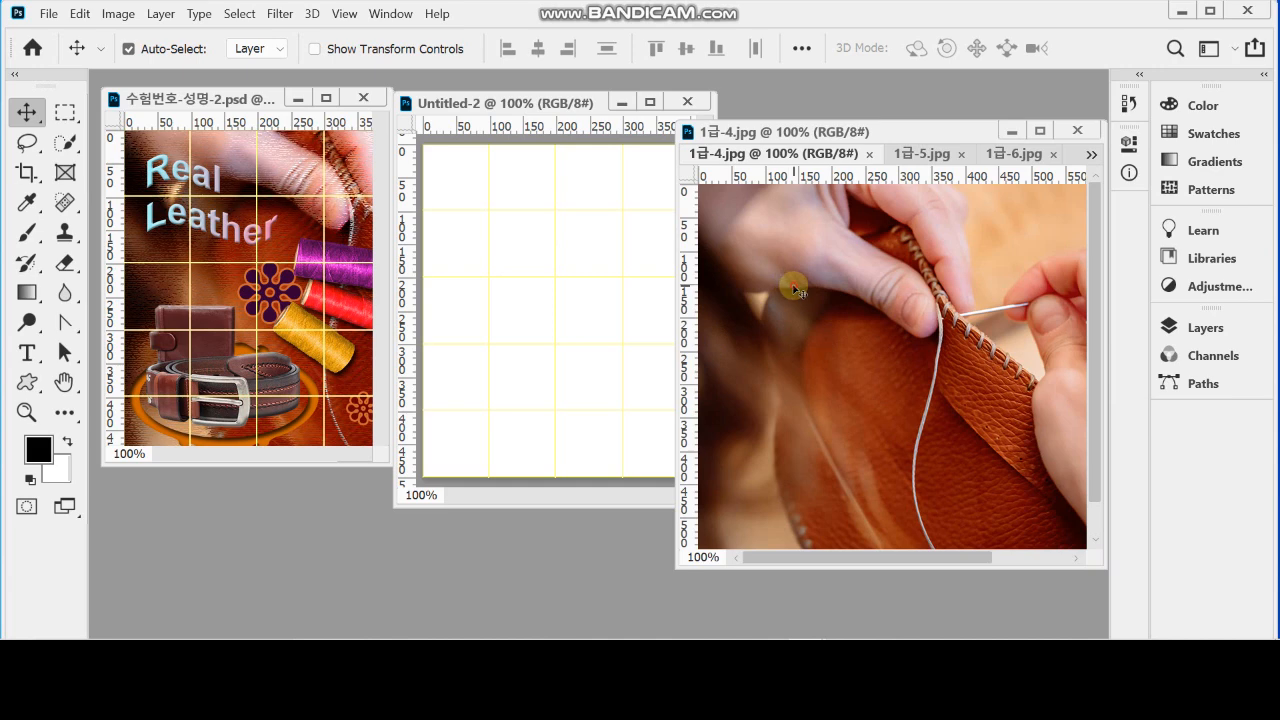
{"action": "left_click", "coordinate": [590, 238]}
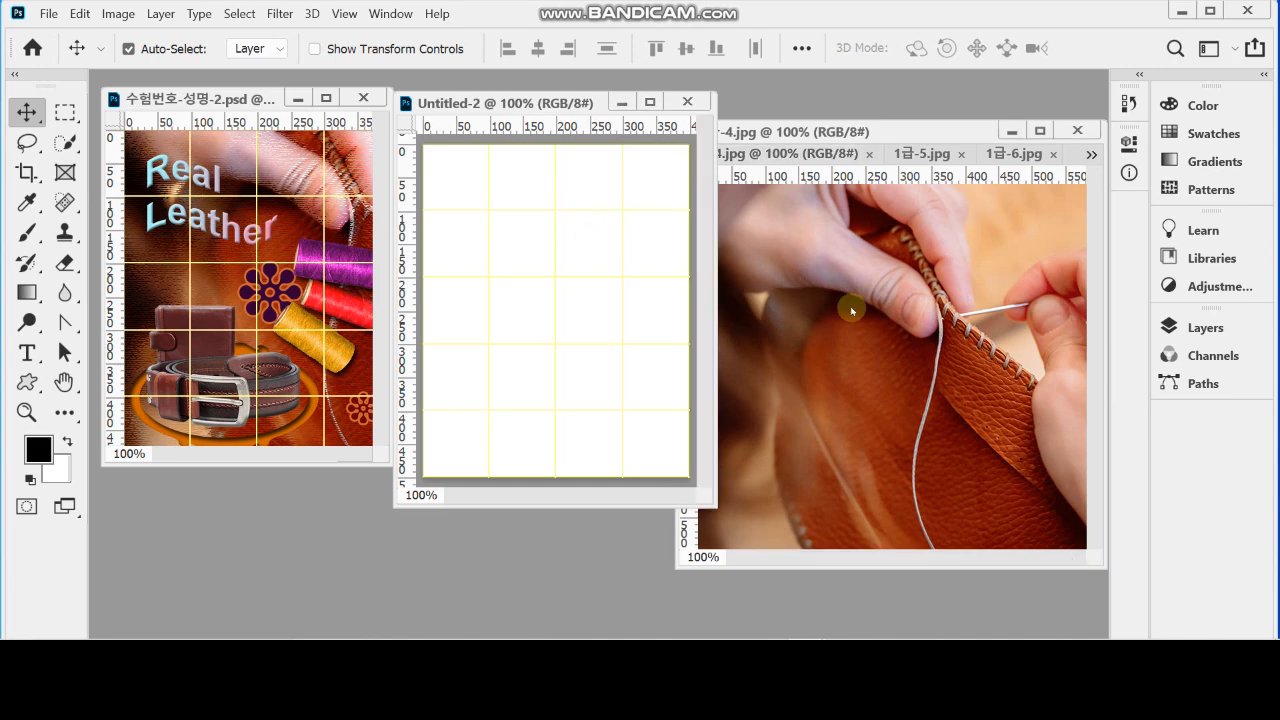
{"action": "left_click", "coordinate": [901, 279]}
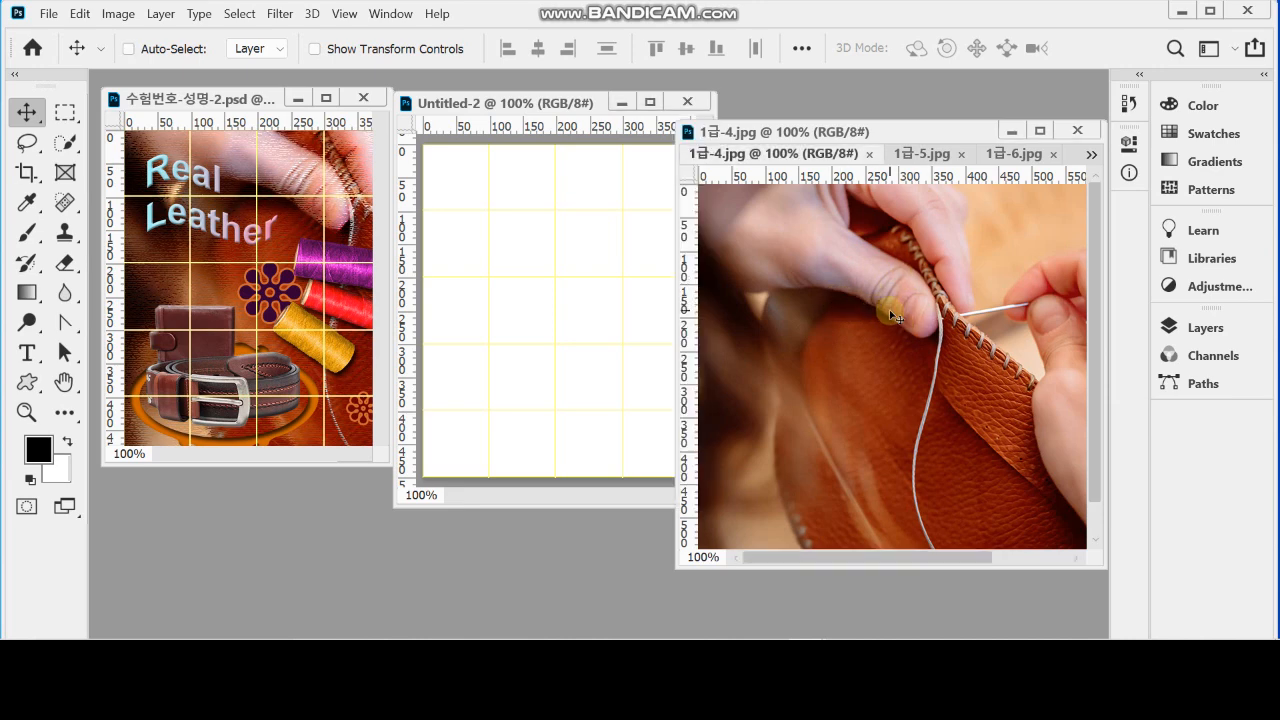
{"action": "key", "text": "ctrl"}
{"action": "left_click_drag", "start_coordinate": [887, 306], "coordinate": [610, 270]}
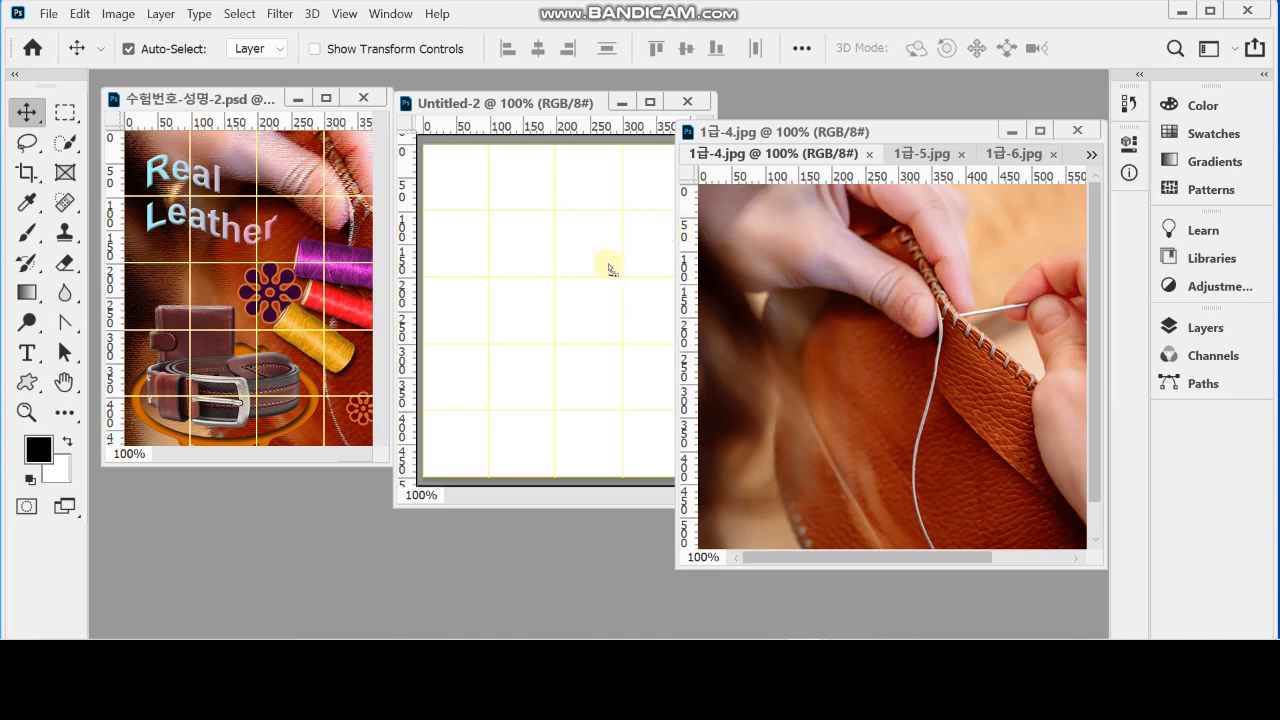
{"action": "left_click_drag", "start_coordinate": [610, 269], "coordinate": [611, 268]}
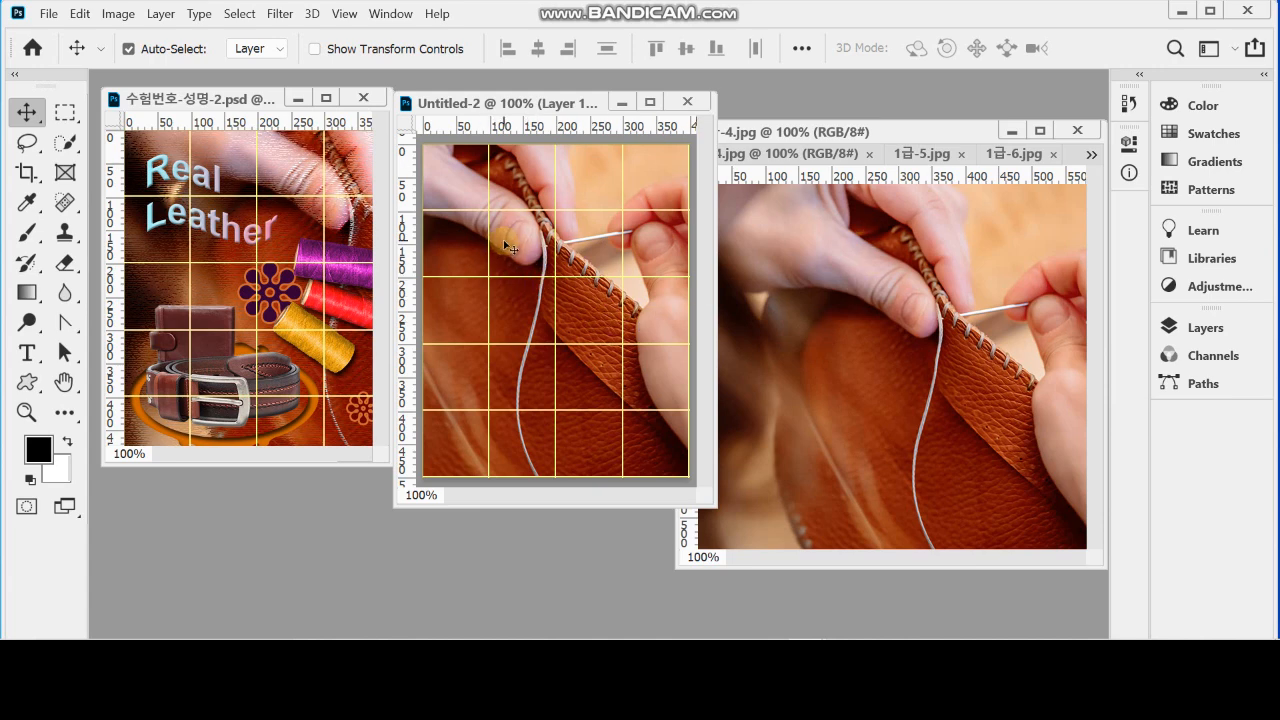
{"action": "left_click", "coordinate": [1012, 132]}
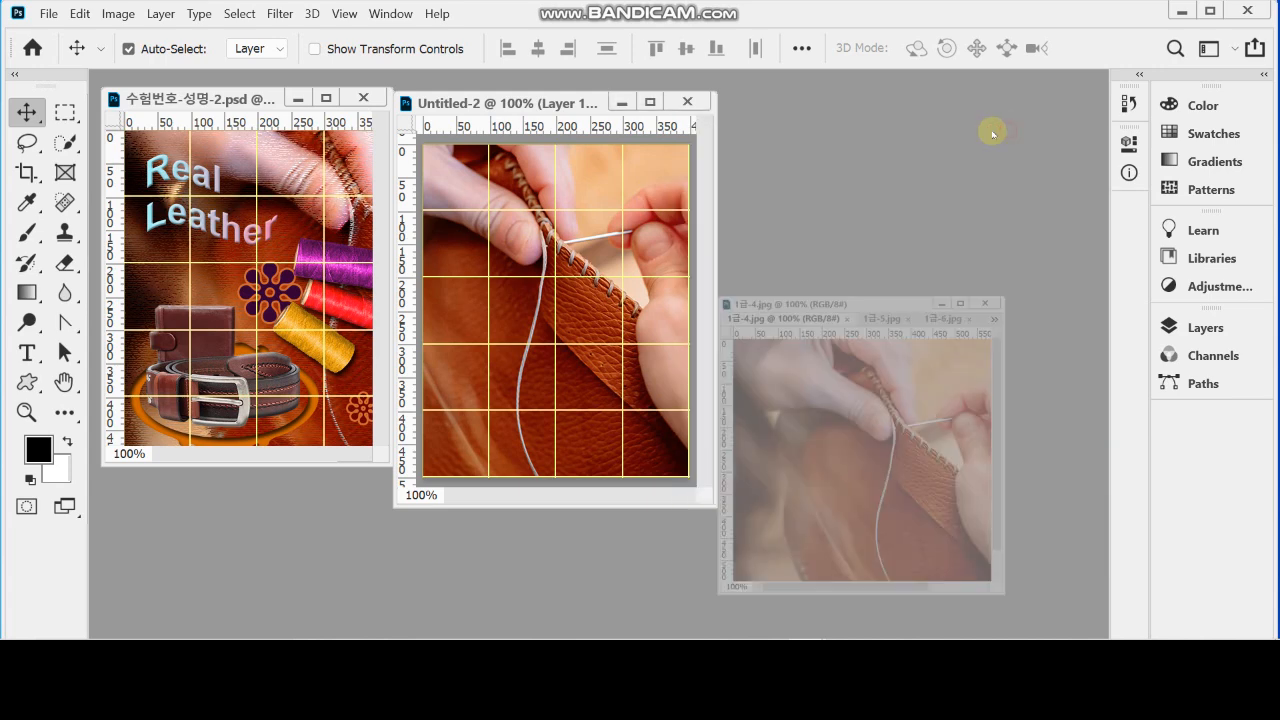
Reposition the stitching photo on the canvas so the hand and thread match the reference layout
{"action": "left_click_drag", "start_coordinate": [528, 104], "coordinate": [564, 116]}
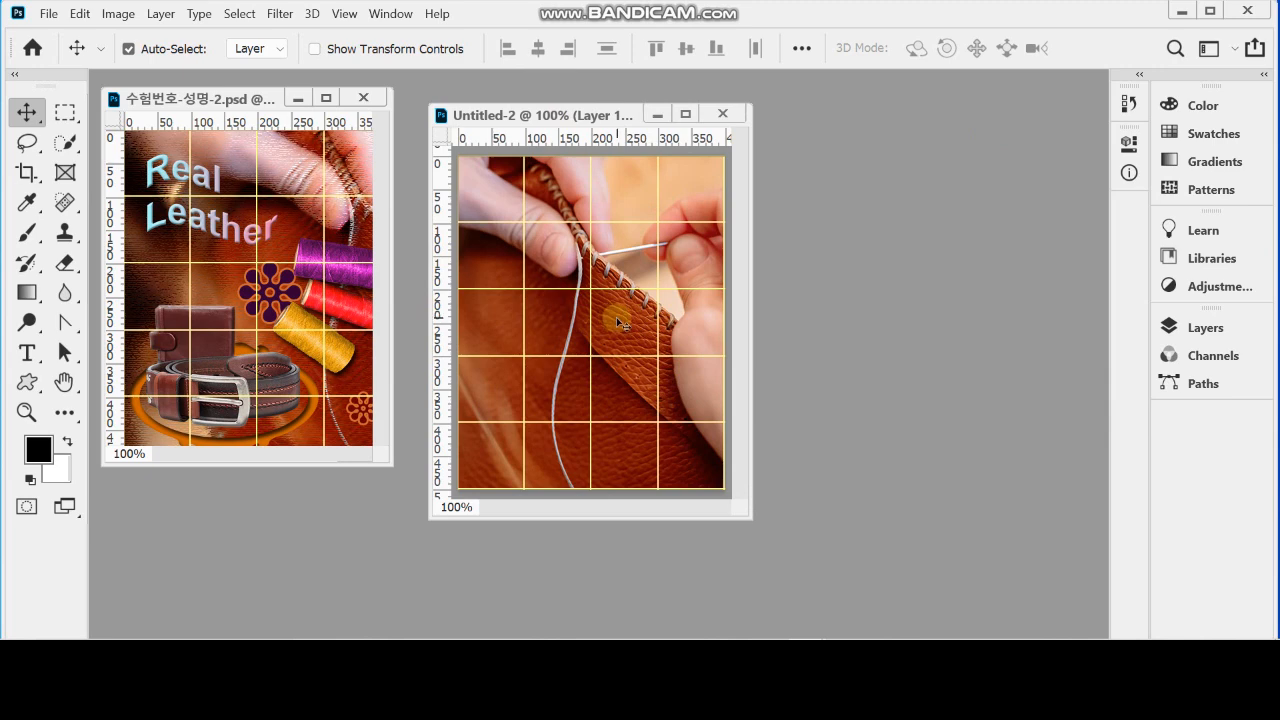
{"action": "left_click_drag", "start_coordinate": [618, 322], "coordinate": [687, 319]}
{"action": "key", "text": "ctrl"}
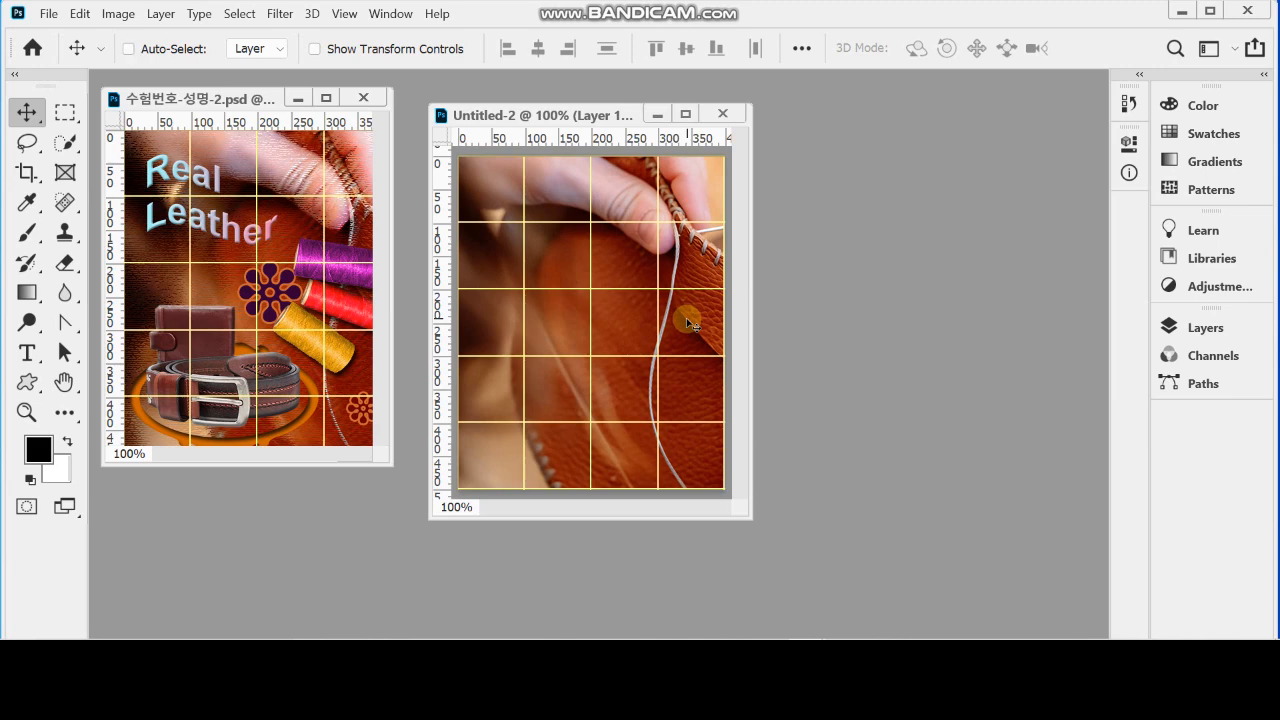
Save the new document as 수험번호-성명-2 in Photoshop format in the 임시 folder on the desktop
{"action": "key", "text": "ctrl+s"}
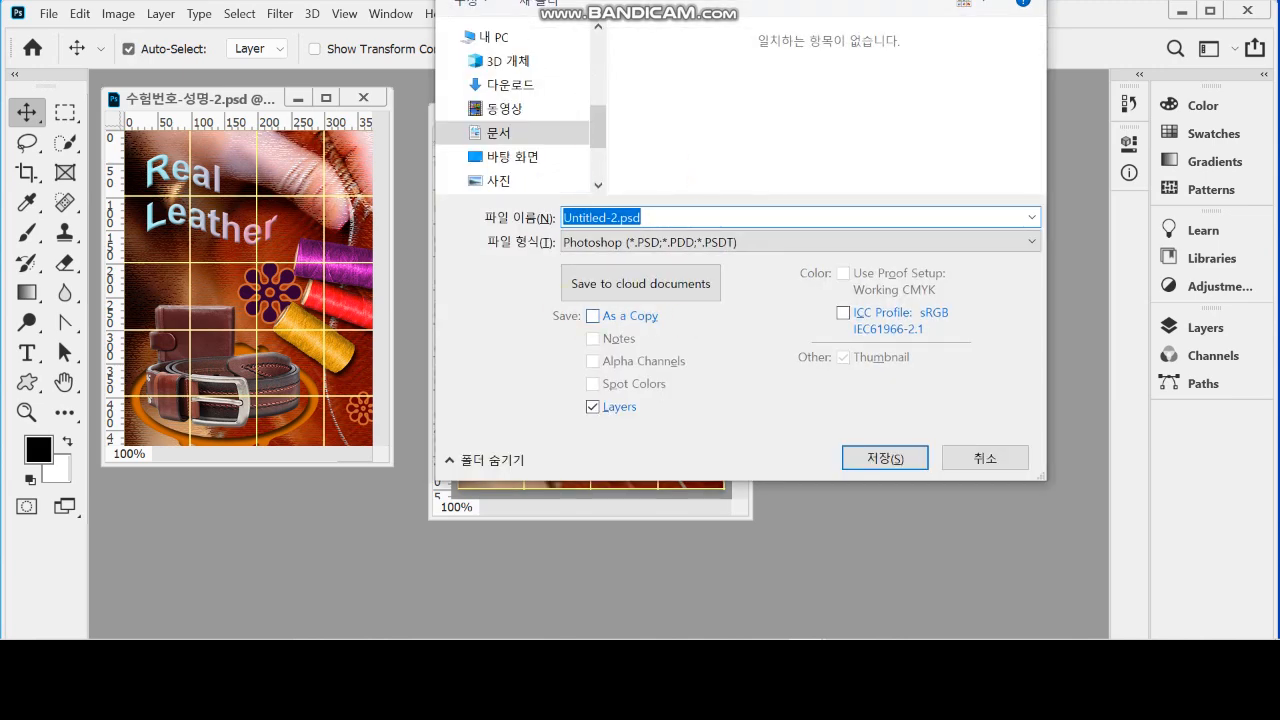
{"action": "mouse_move", "coordinate": [700, 0]}
{"action": "left_mouse_down"}
{"action": "mouse_move", "coordinate": [672, 36]}
{"action": "mouse_move", "coordinate": [690, 23]}
{"action": "left_mouse_up"}
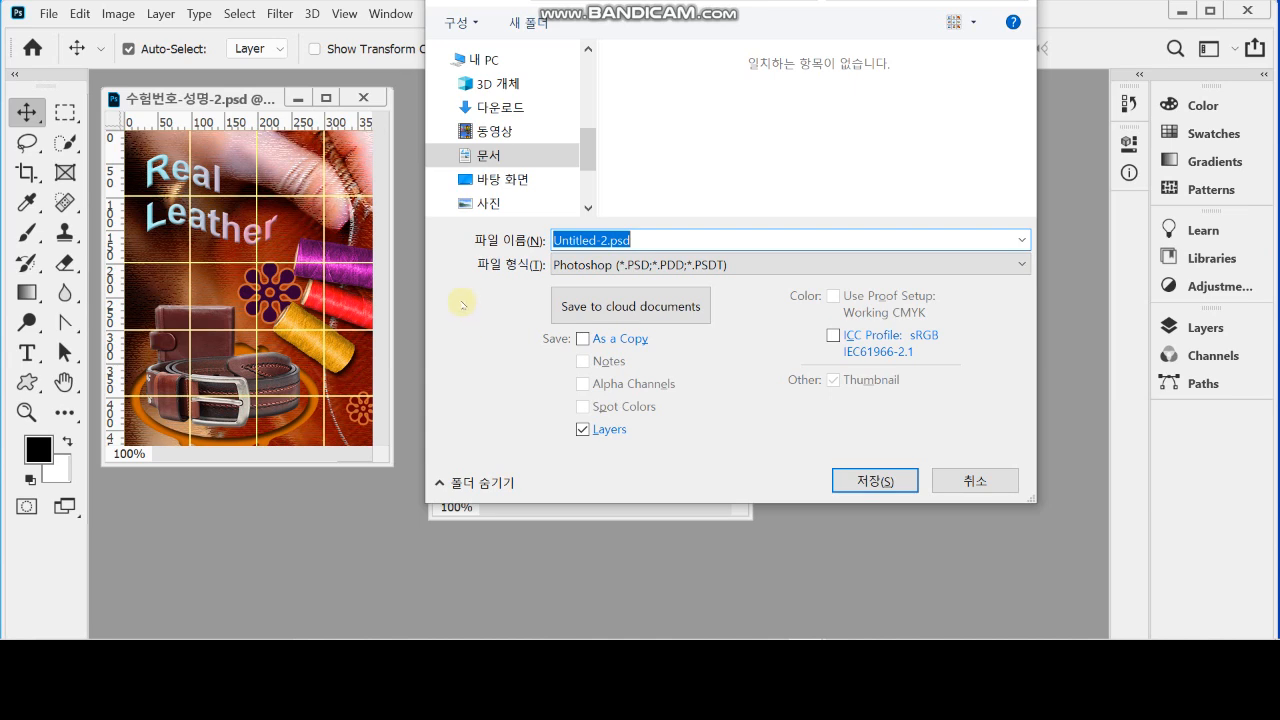
{"action": "left_click", "coordinate": [502, 182]}
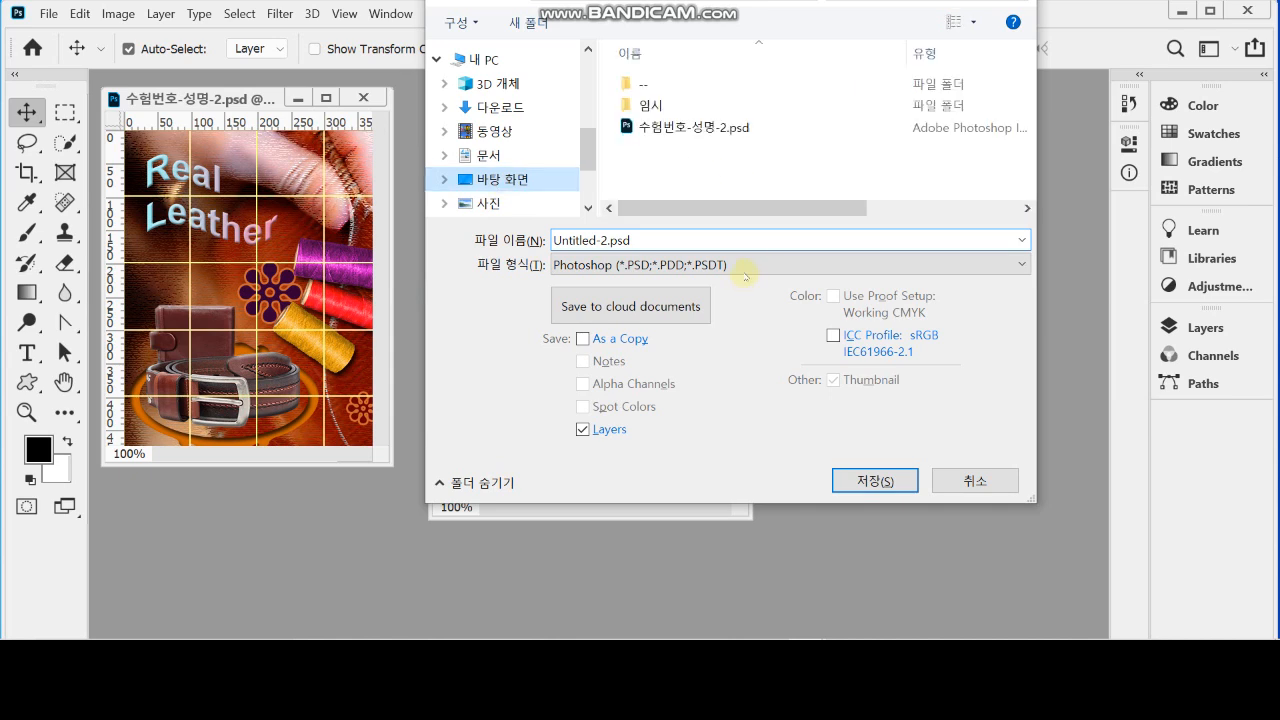
{"action": "double_click", "coordinate": [760, 105]}
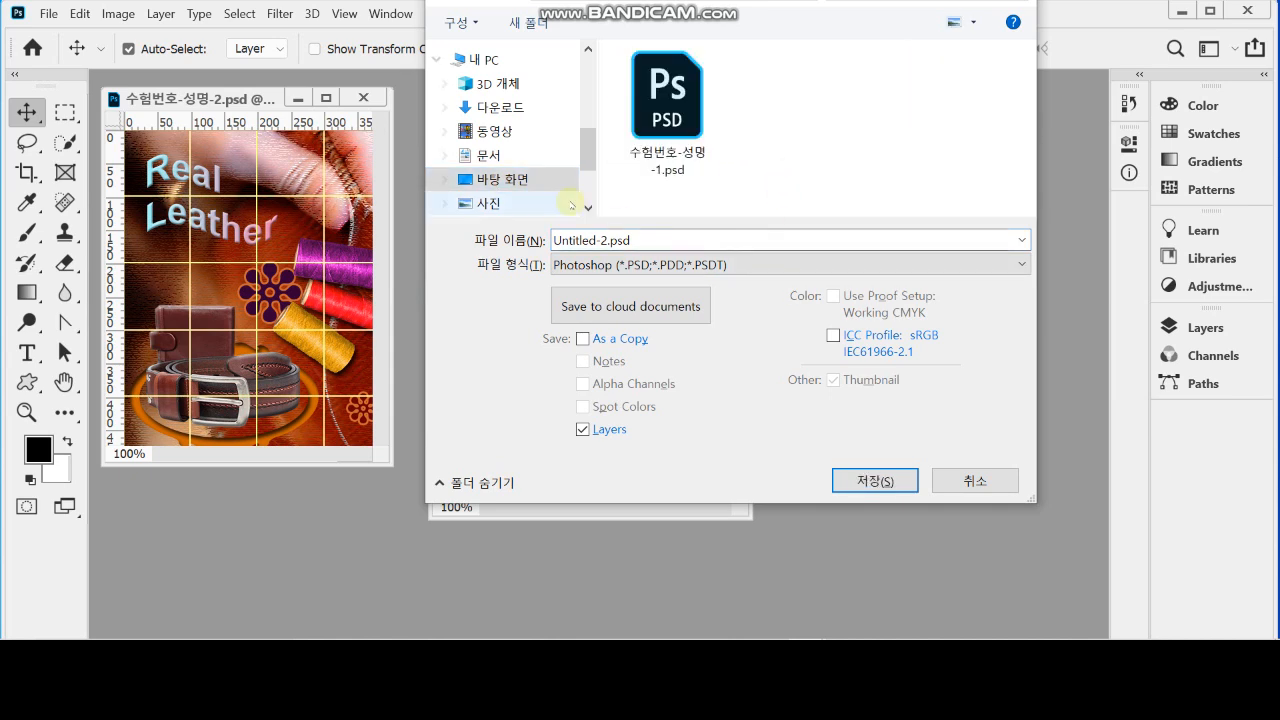
{"action": "left_click", "coordinate": [664, 145]}
{"action": "left_click", "coordinate": [664, 240]}
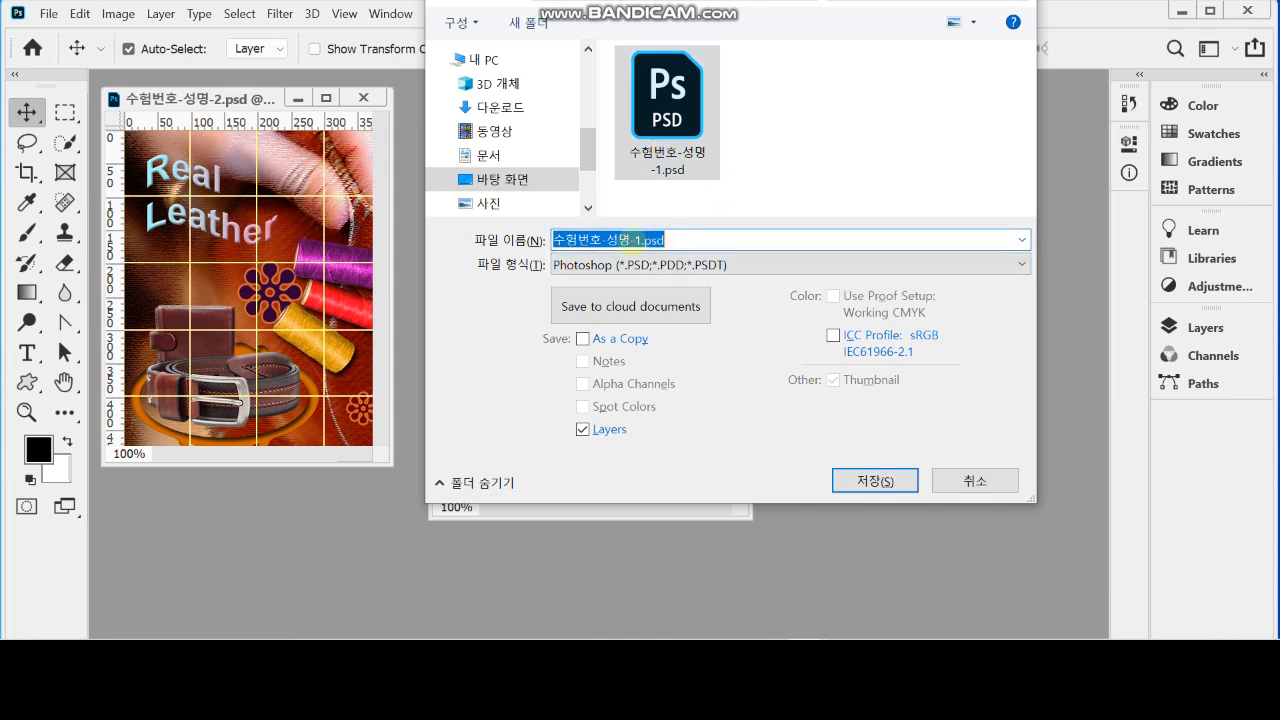
{"action": "left_click_drag", "start_coordinate": [634, 240], "coordinate": [743, 247]}
{"action": "type", "text": "2"}
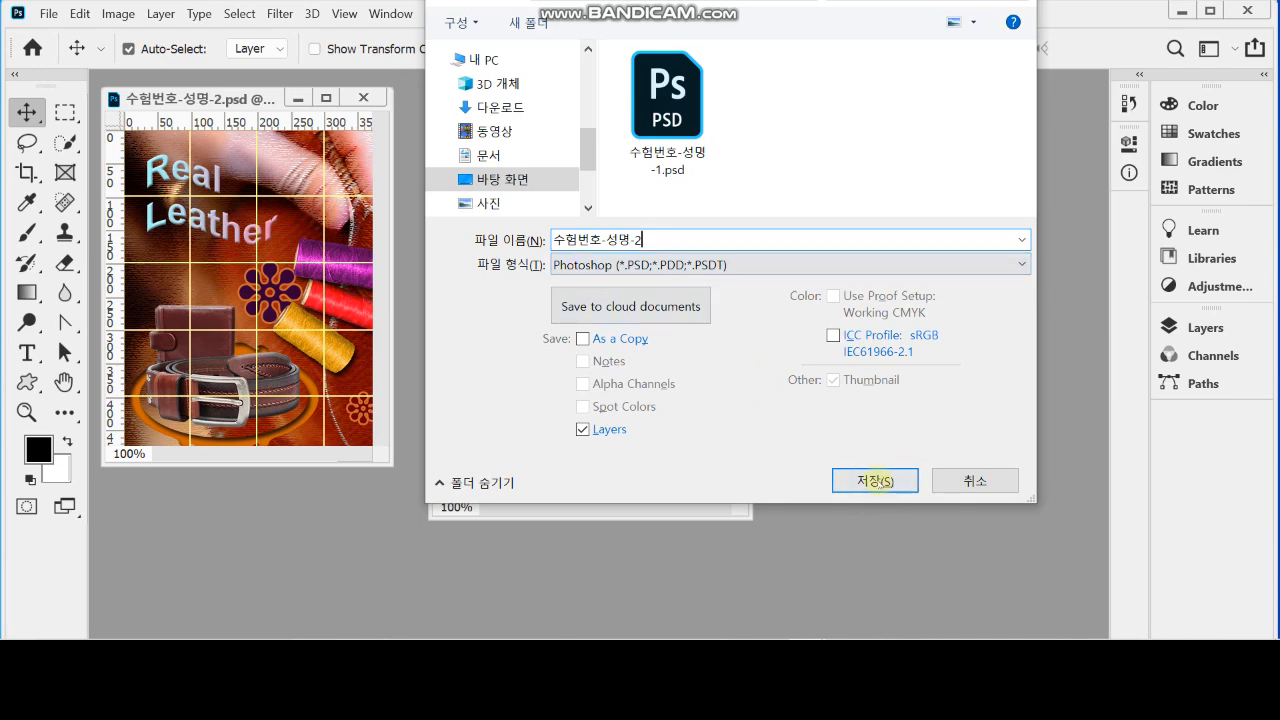
{"action": "left_click", "coordinate": [873, 481]}
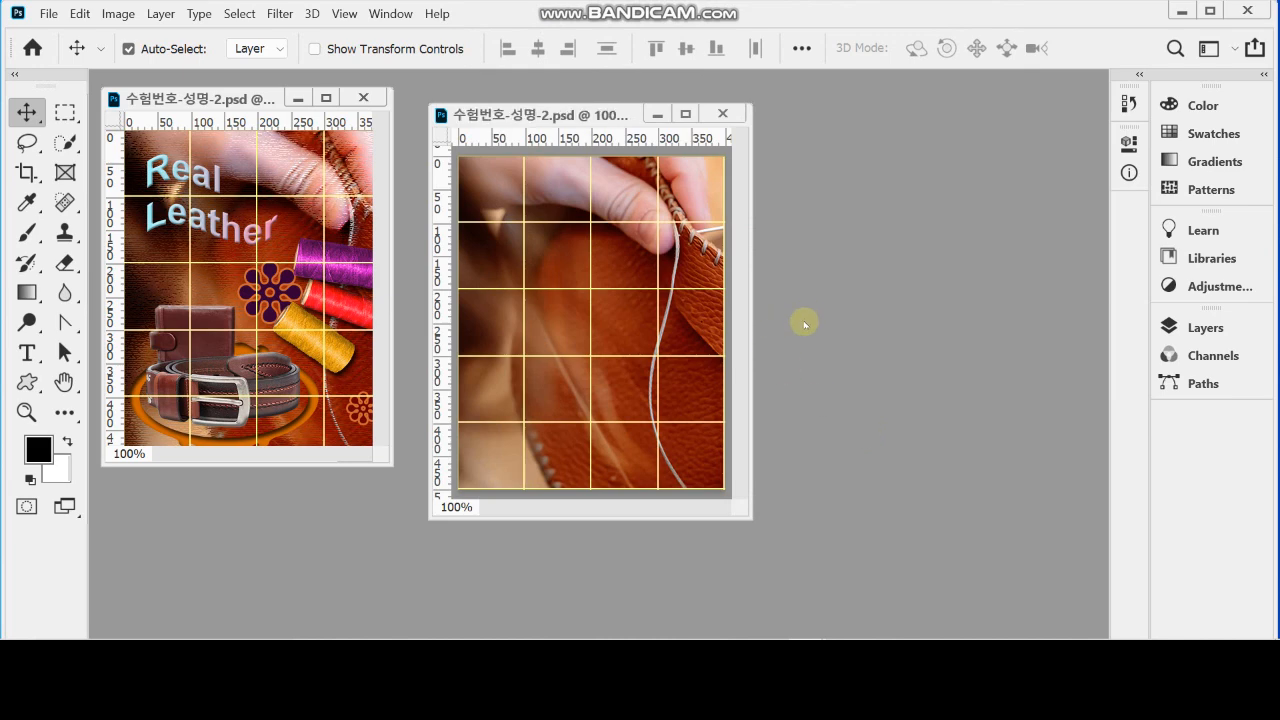
{"action": "key", "text": "ctrl"}
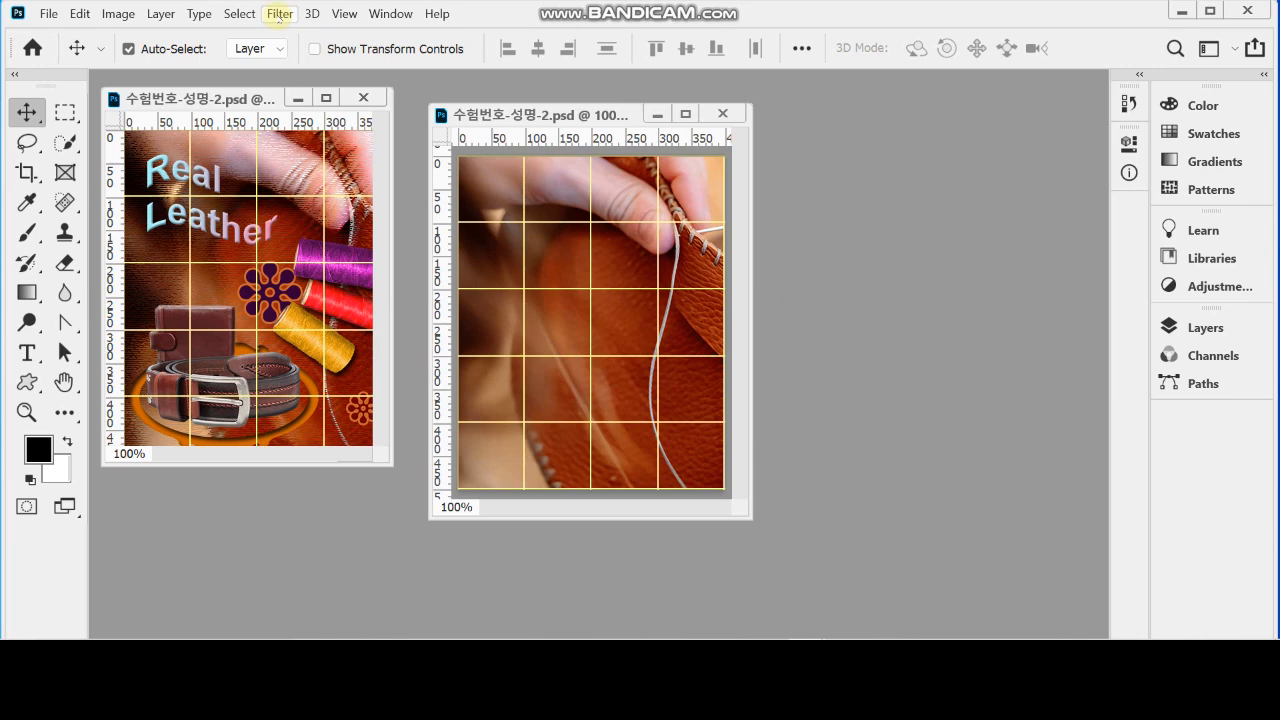
Apply the Rough Pastels filter from the Filter Gallery to the photo layer, keeping Stroke Length 6, Stroke Detail 4 and Canvas texture
{"action": "left_click", "coordinate": [279, 14]}
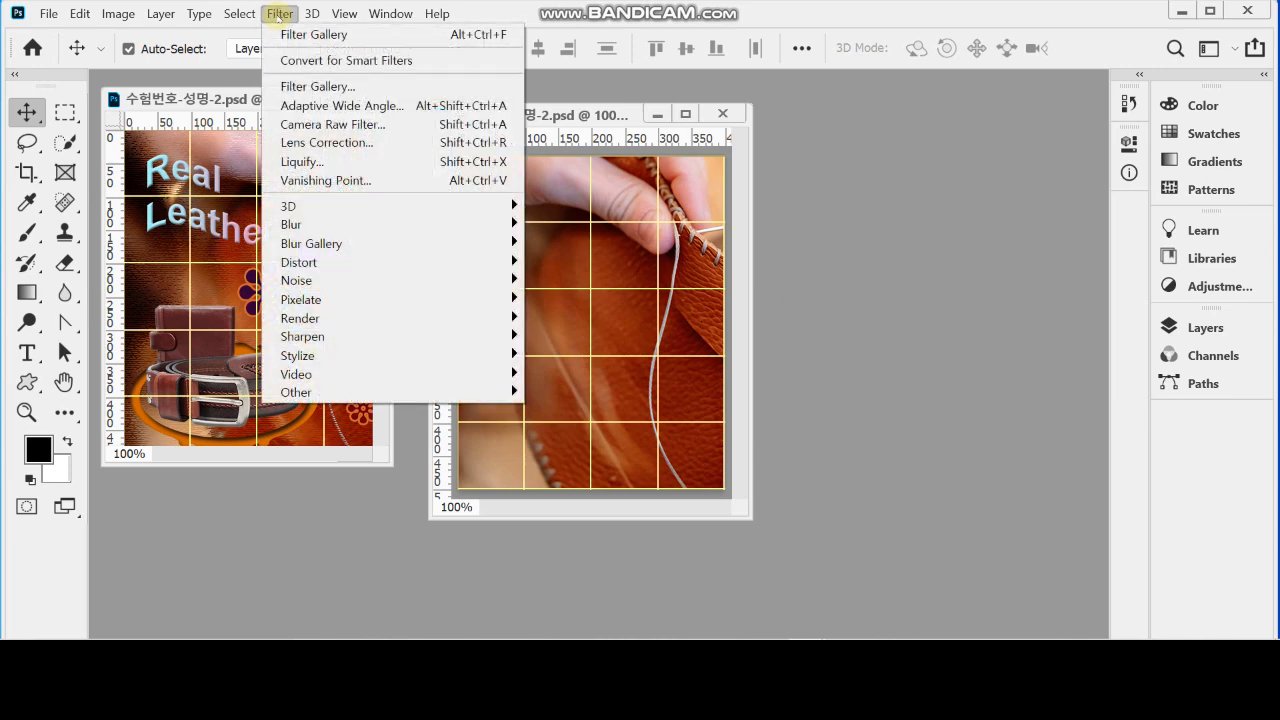
{"action": "left_click", "coordinate": [316, 86]}
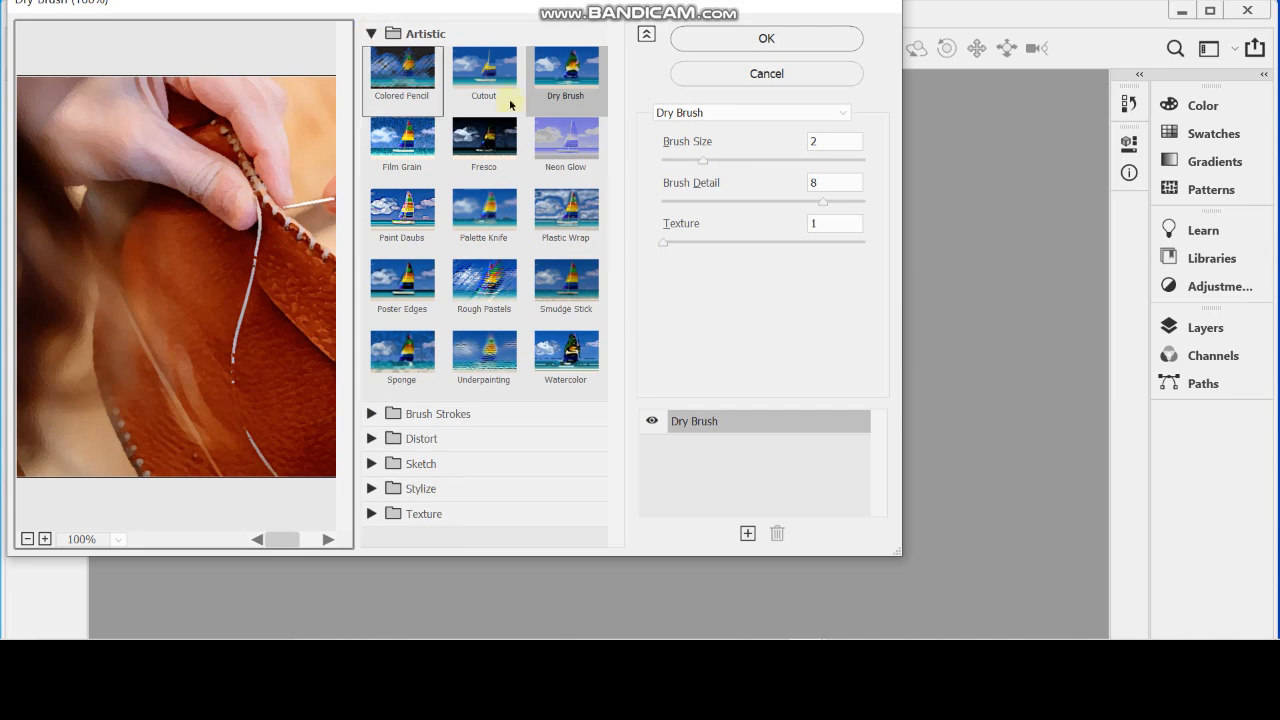
{"action": "left_click", "coordinate": [470, 270]}
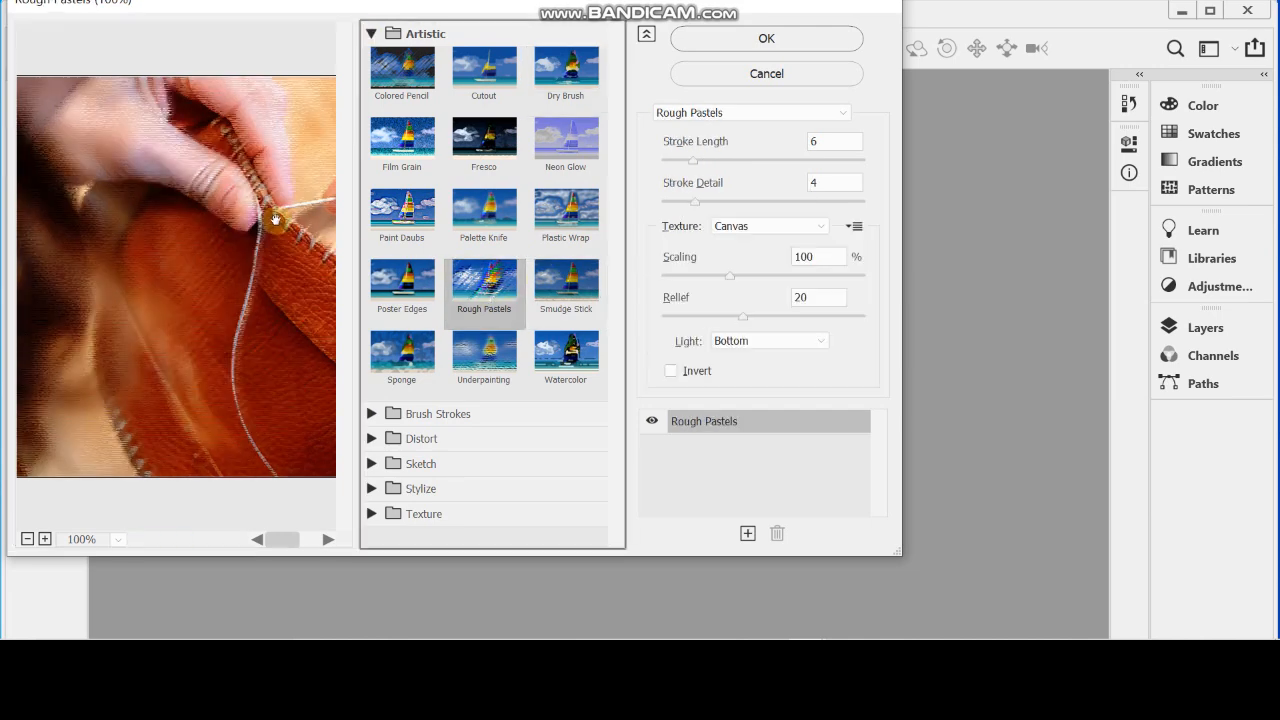
{"action": "left_click_drag", "start_coordinate": [276, 222], "coordinate": [205, 252]}
{"action": "left_click", "coordinate": [731, 40]}
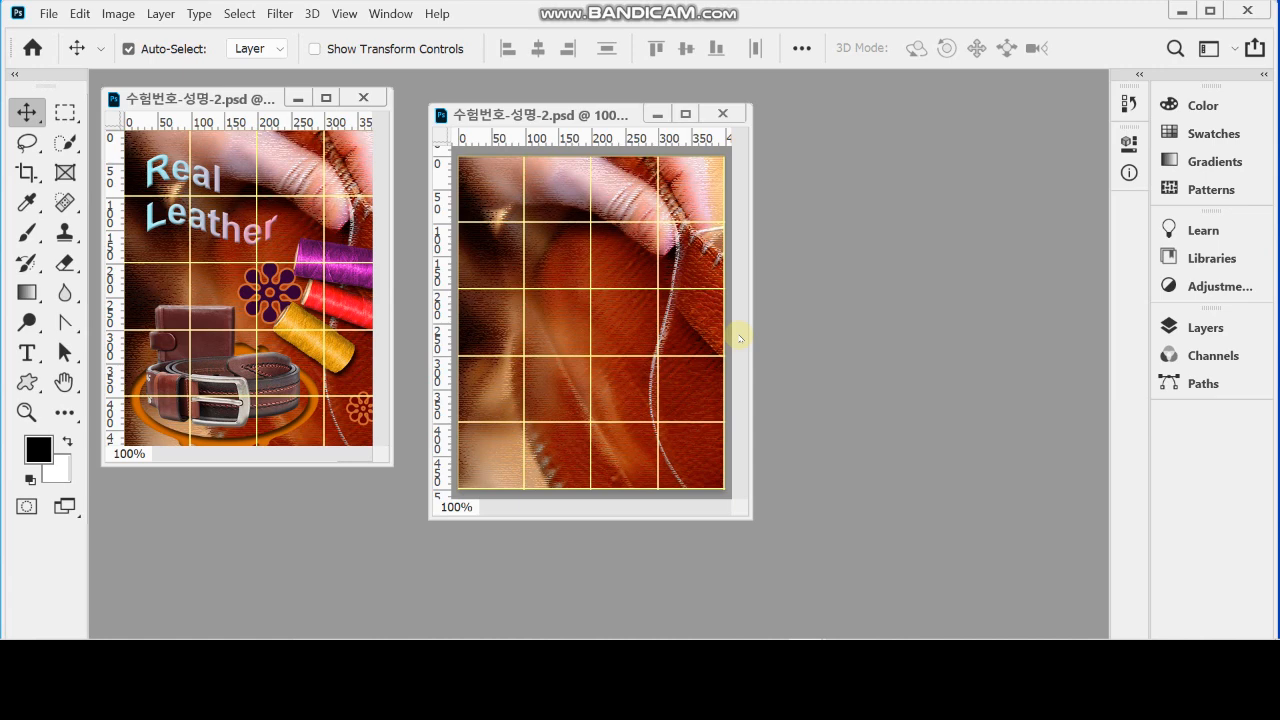
Bring 1급-5.jpg to the front, make its window taller and magnify the thread spools to 200%
{"action": "left_click", "coordinate": [390, 13]}
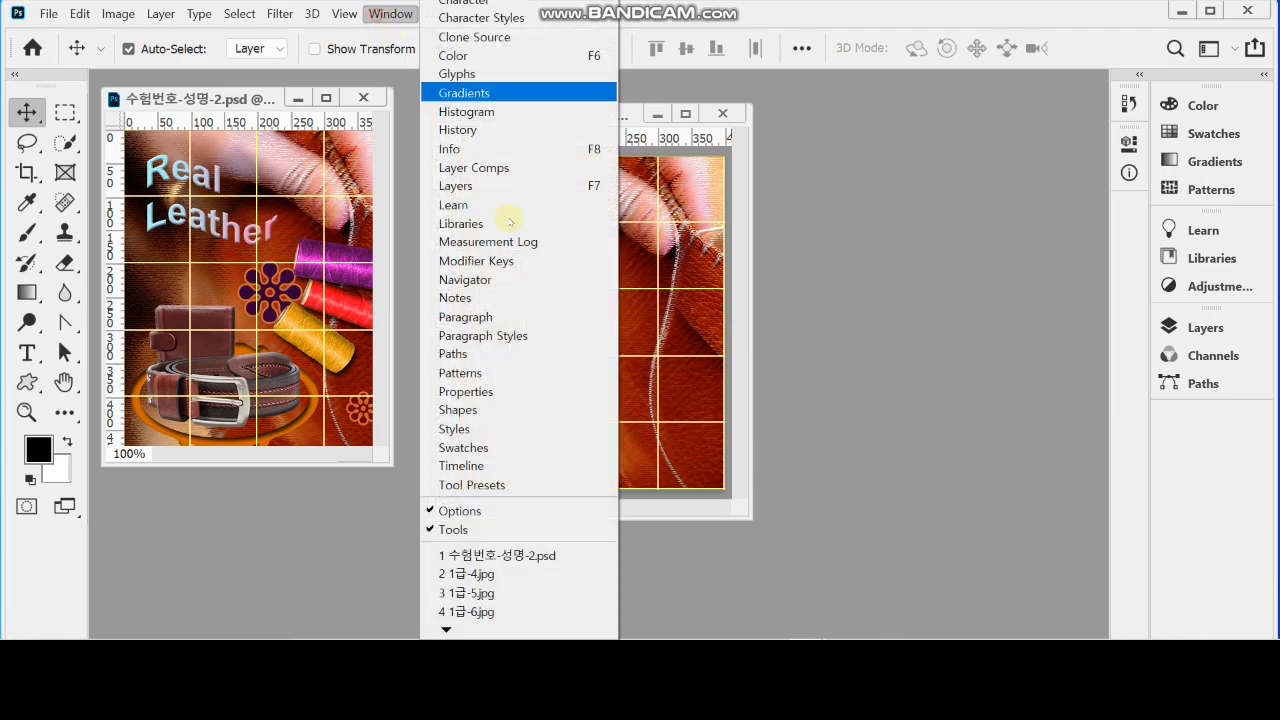
{"action": "left_click", "coordinate": [522, 590]}
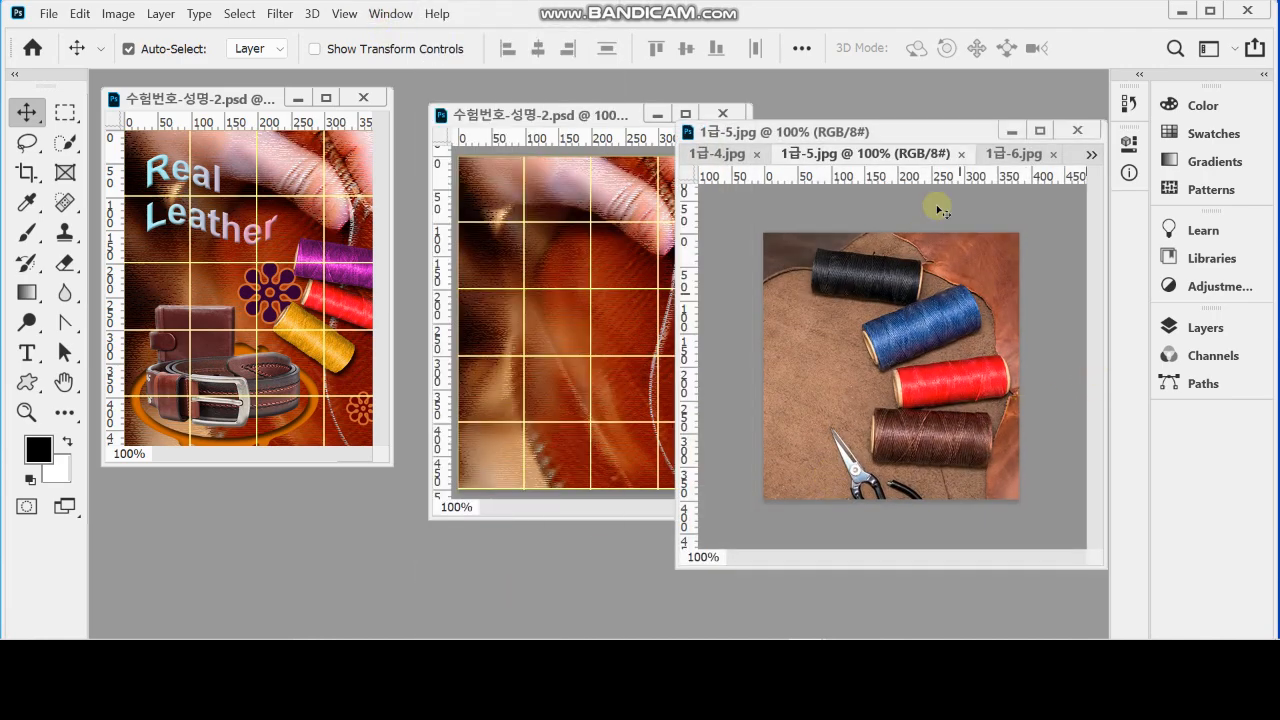
{"action": "left_click_drag", "start_coordinate": [845, 133], "coordinate": [869, 120]}
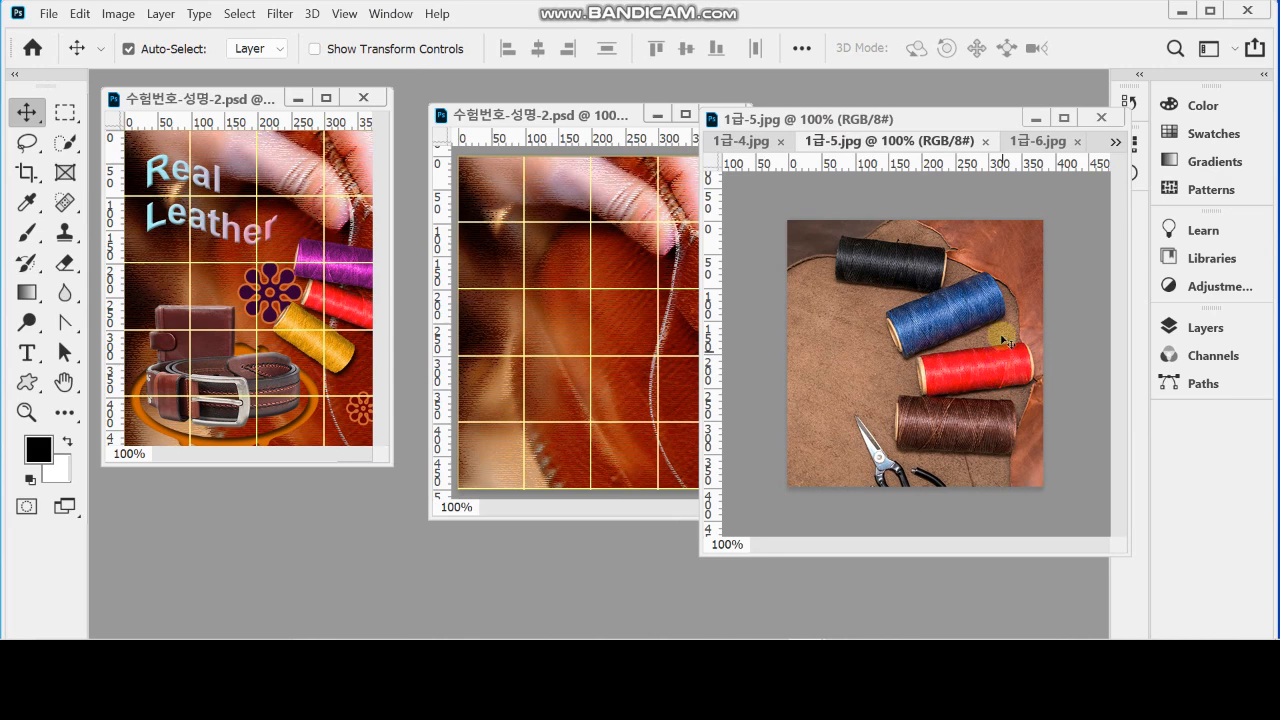
{"action": "left_click", "coordinate": [976, 423], "text": "ctrl"}
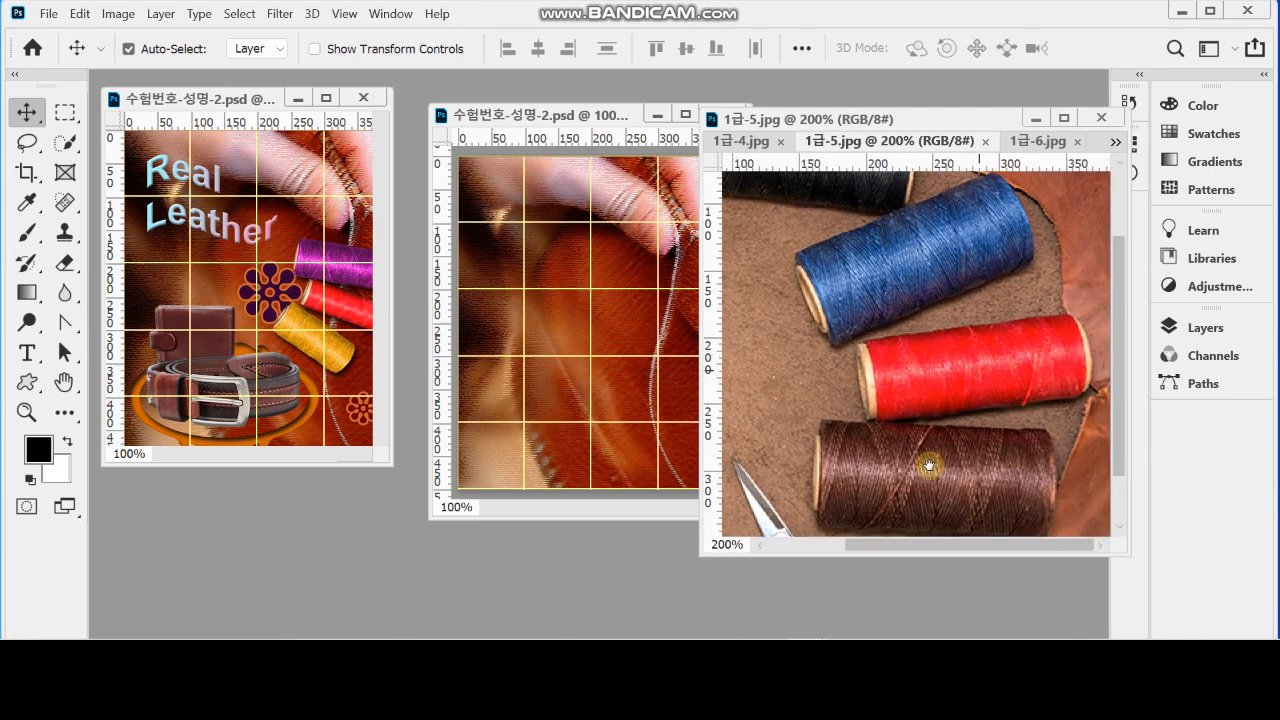
{"action": "left_click_drag", "start_coordinate": [860, 553], "coordinate": [860, 603]}
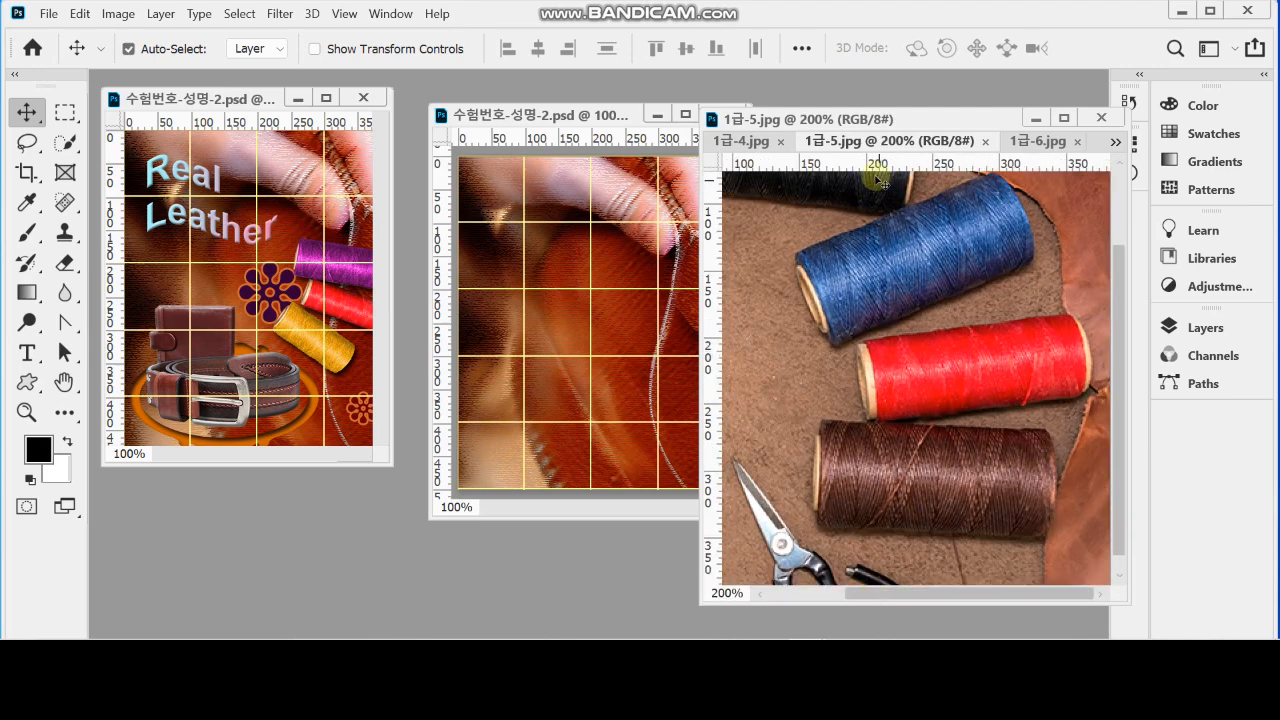
{"action": "left_click_drag", "start_coordinate": [858, 118], "coordinate": [852, 107]}
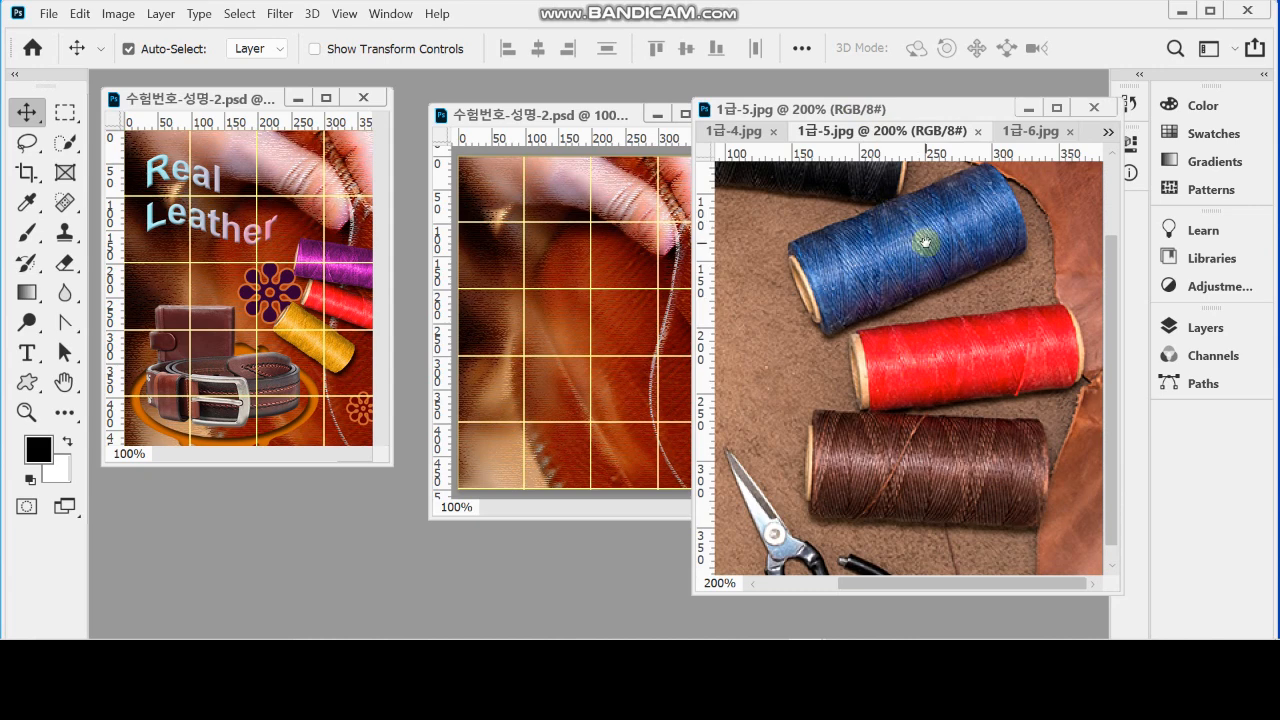
{"action": "left_click_drag", "start_coordinate": [925, 242], "coordinate": [898, 259]}
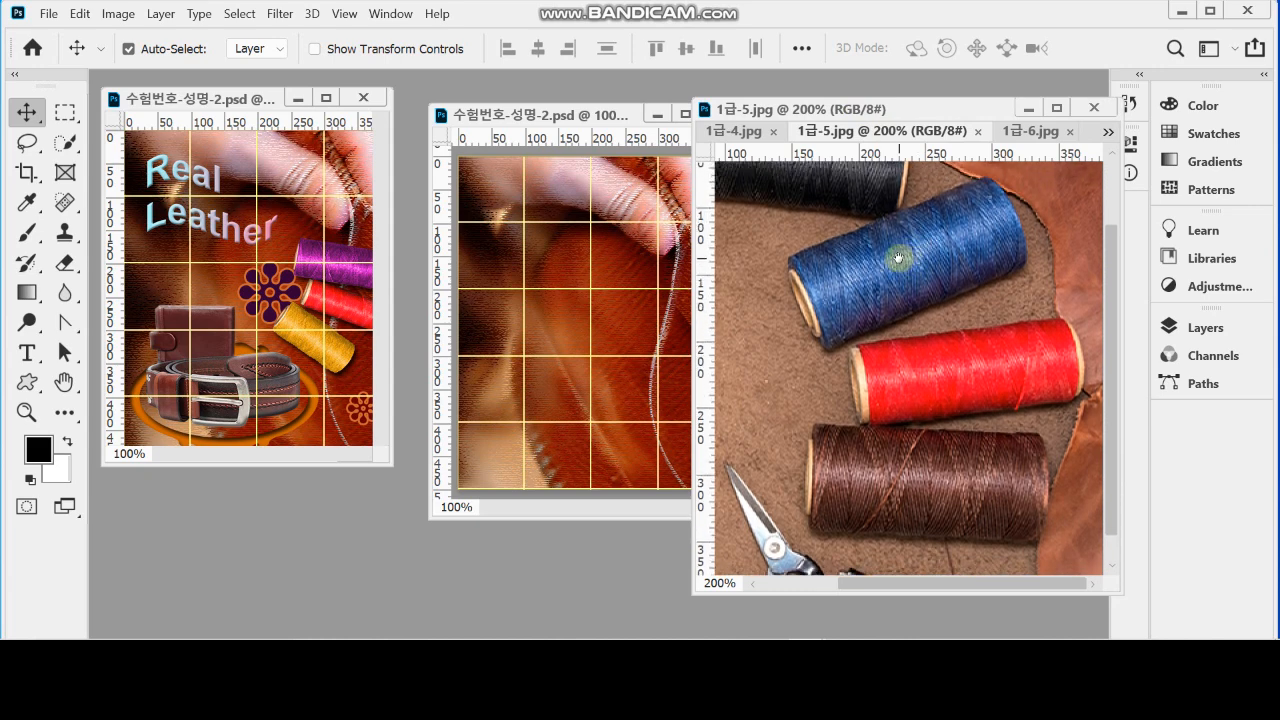
Switch to the Pen tool in Path mode with the blue thread spool magnified to 300%
{"action": "left_click", "coordinate": [63, 322]}
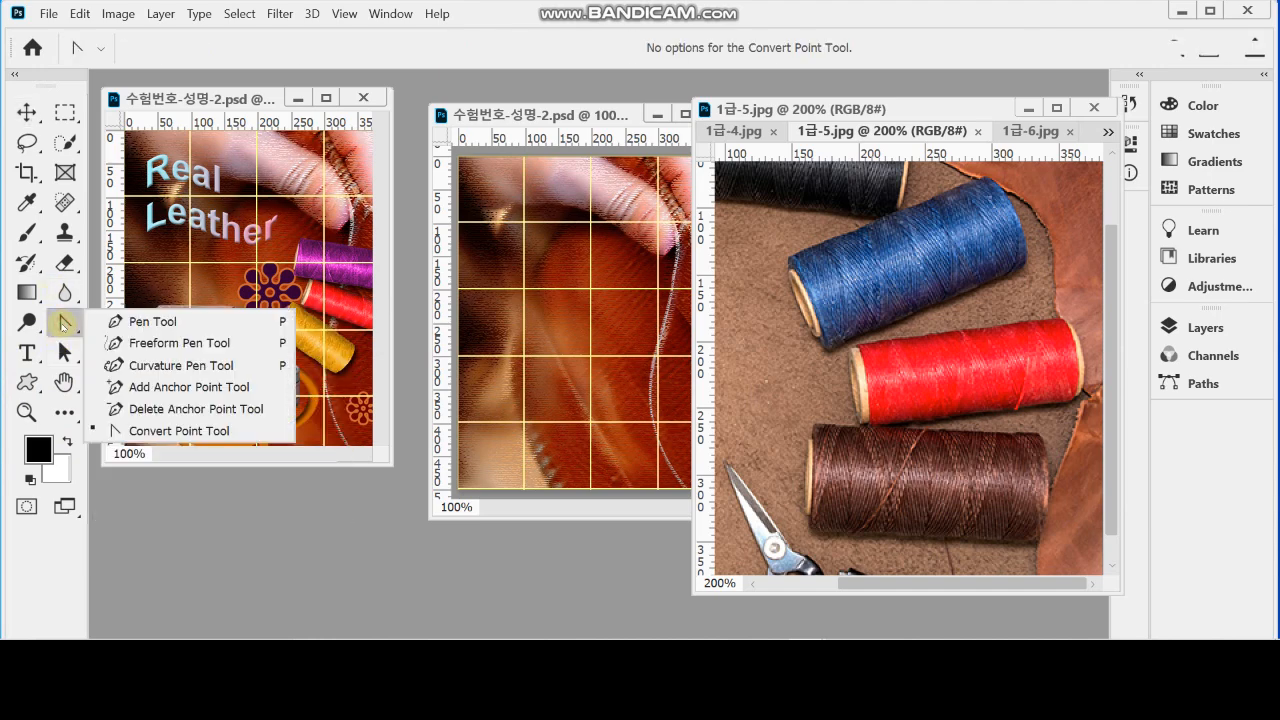
{"action": "left_click", "coordinate": [126, 321]}
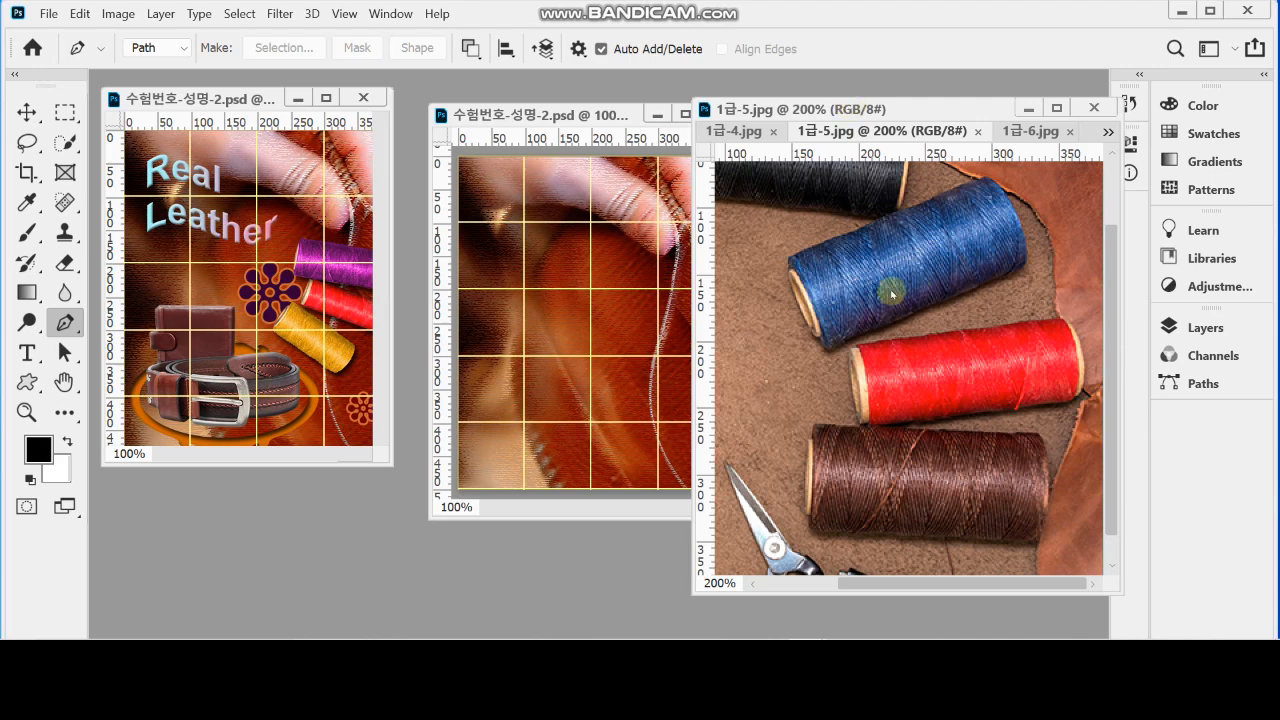
{"action": "scroll", "coordinate": [916, 313], "scroll_direction": "up", "scroll_amount": 1}
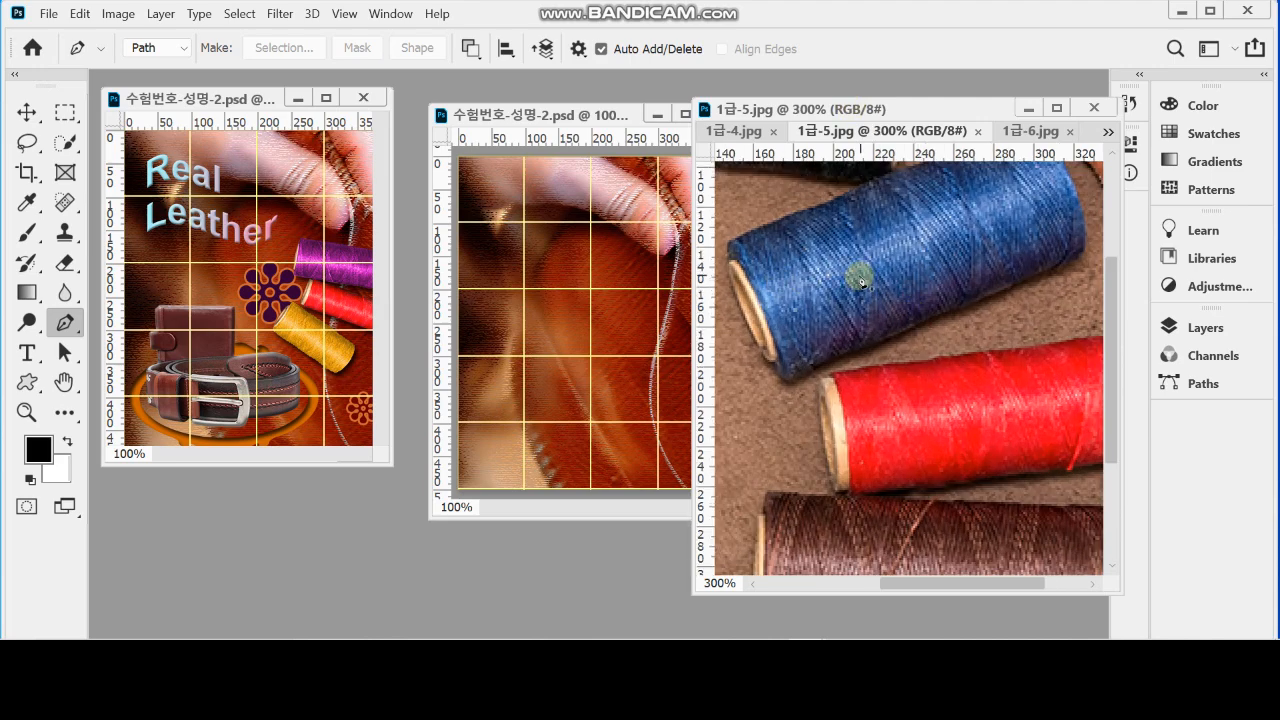
{"action": "left_click_drag", "start_coordinate": [829, 255], "coordinate": [835, 307]}
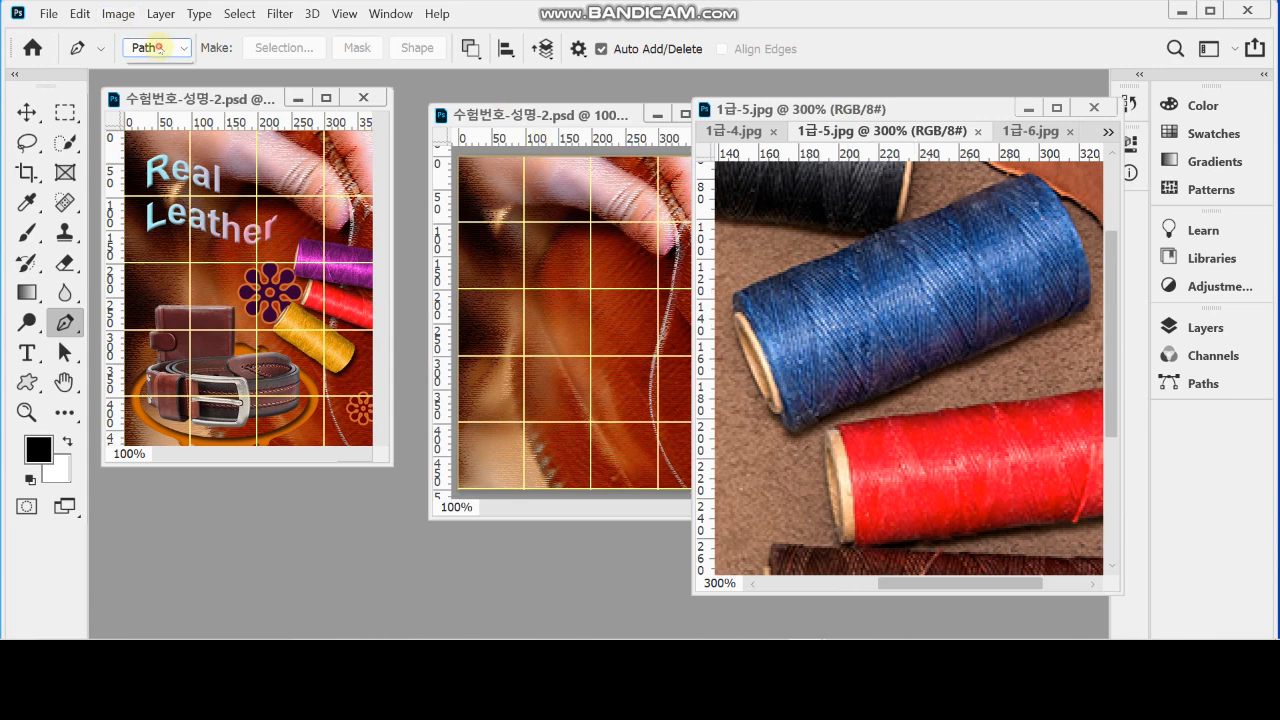
{"action": "left_click", "coordinate": [146, 48]}
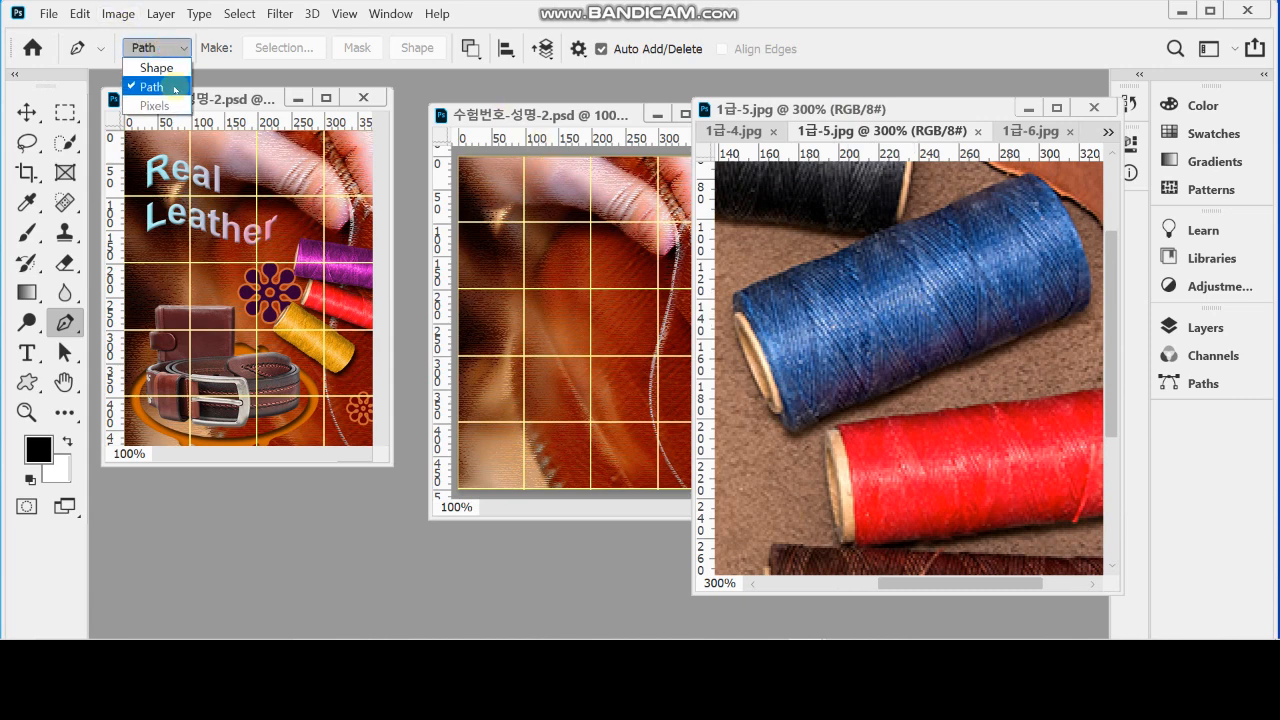
{"action": "left_click", "coordinate": [175, 88]}
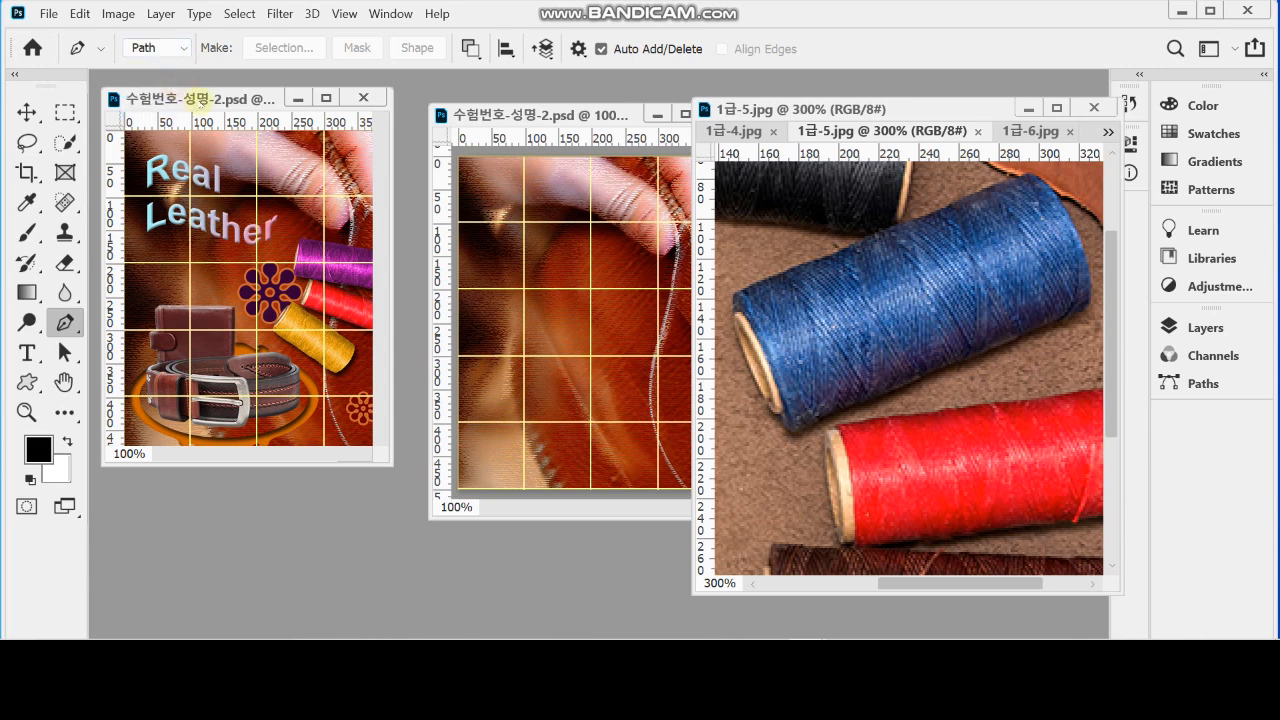
Reset all tools to their default settings and keep the path operation on Exclude Overlapping Shapes
{"action": "right_click", "coordinate": [79, 47]}
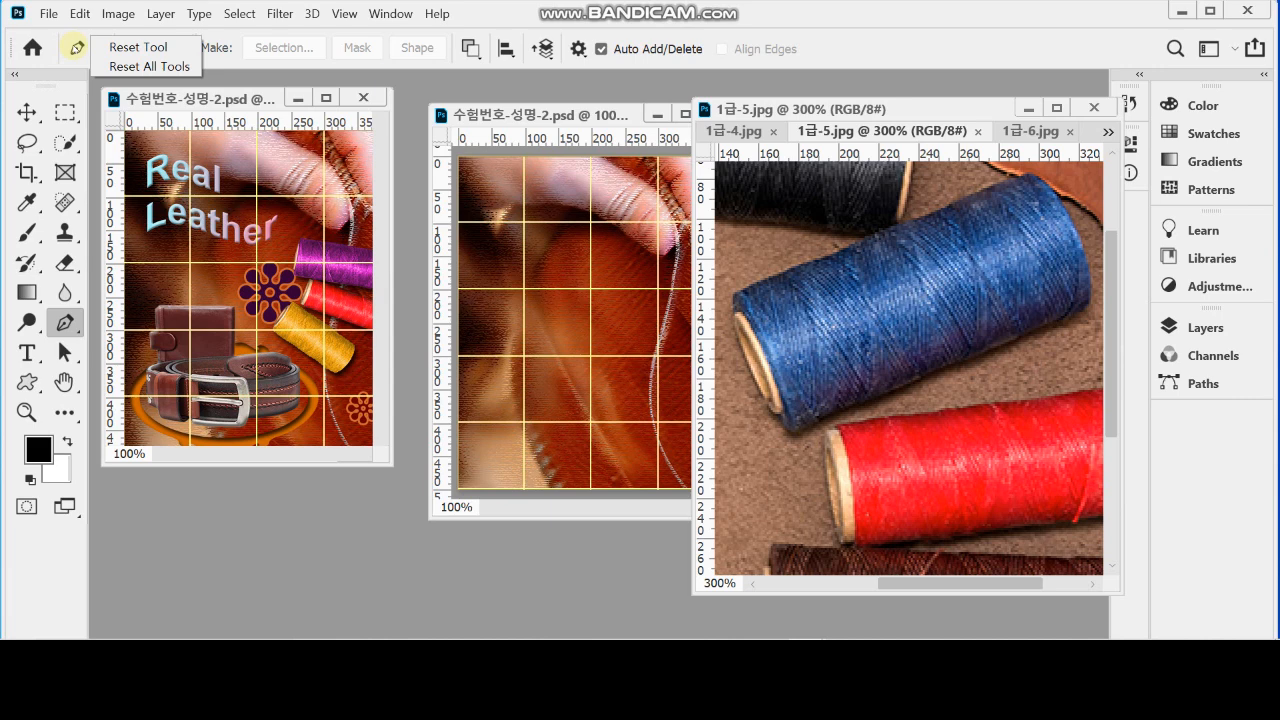
{"action": "left_click", "coordinate": [108, 68]}
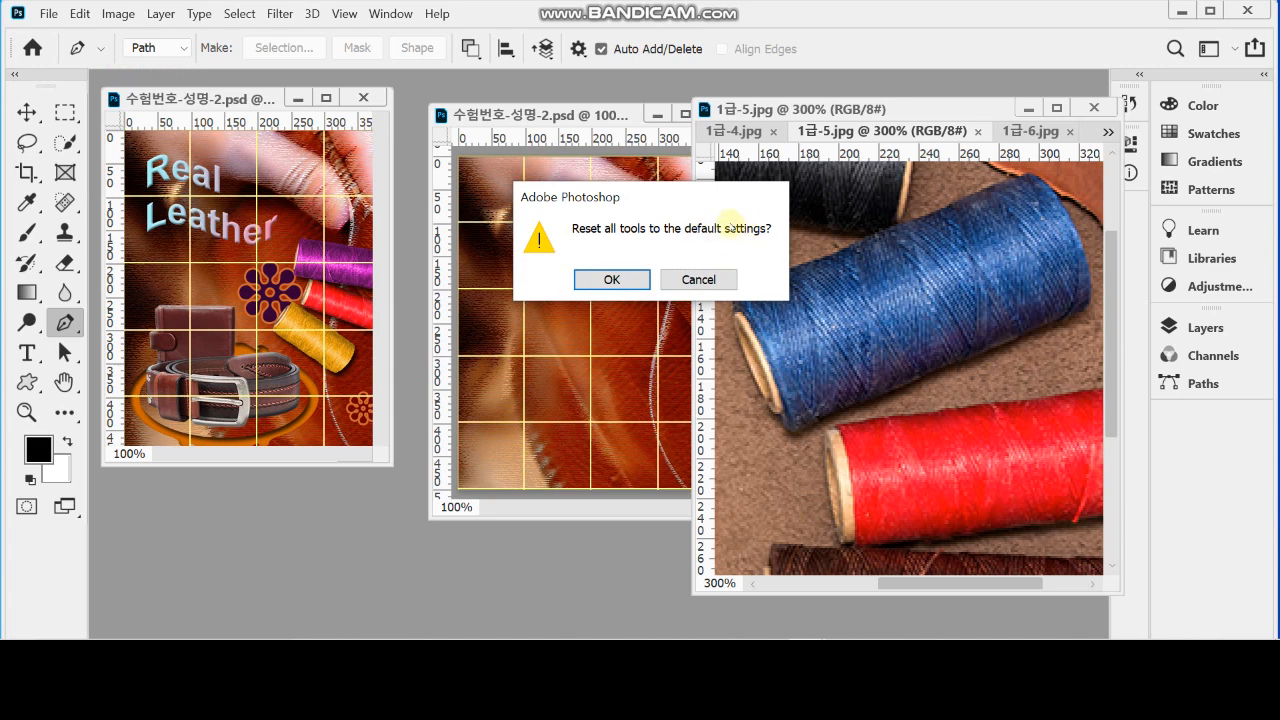
{"action": "left_click", "coordinate": [625, 280]}
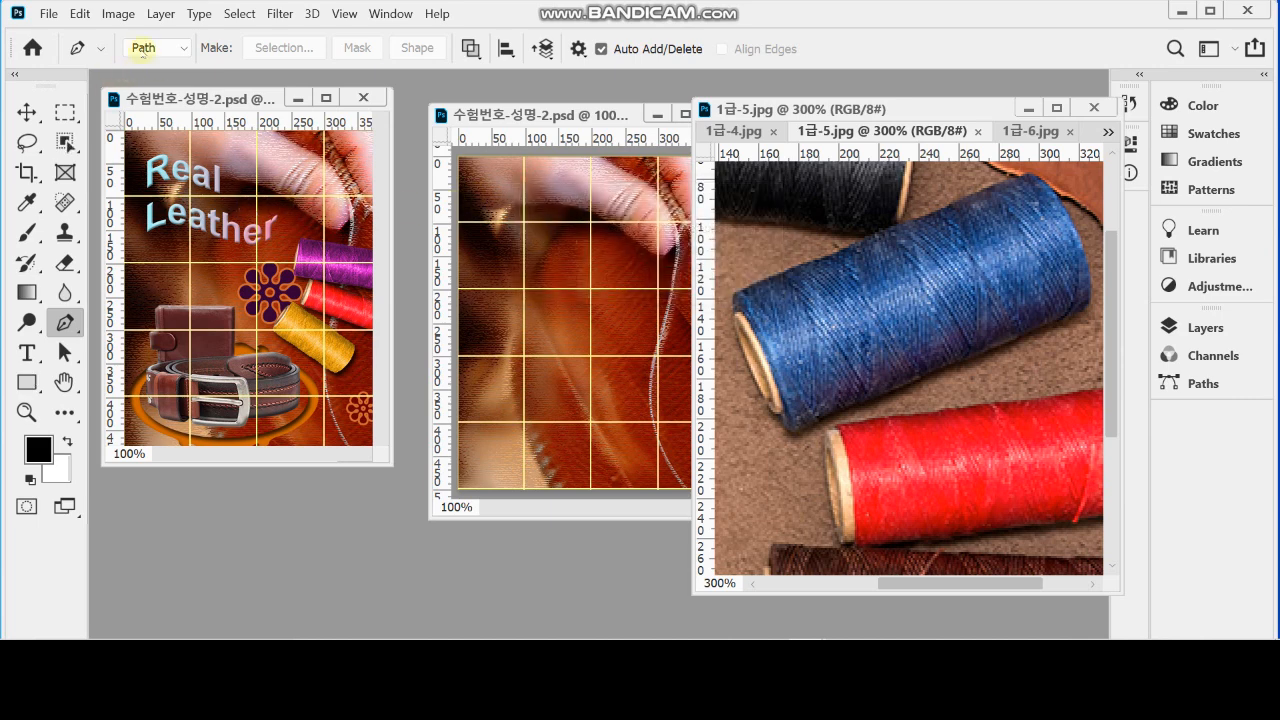
{"action": "left_click", "coordinate": [474, 53]}
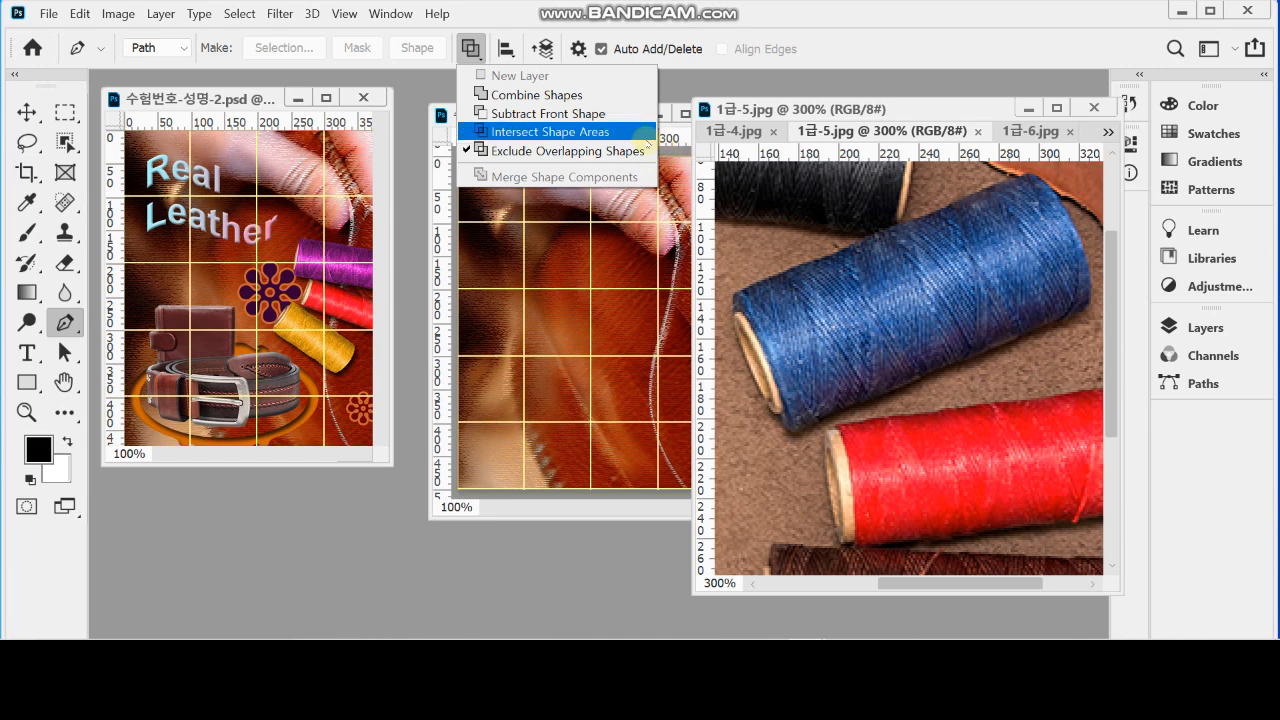
{"action": "left_click", "coordinate": [810, 40]}
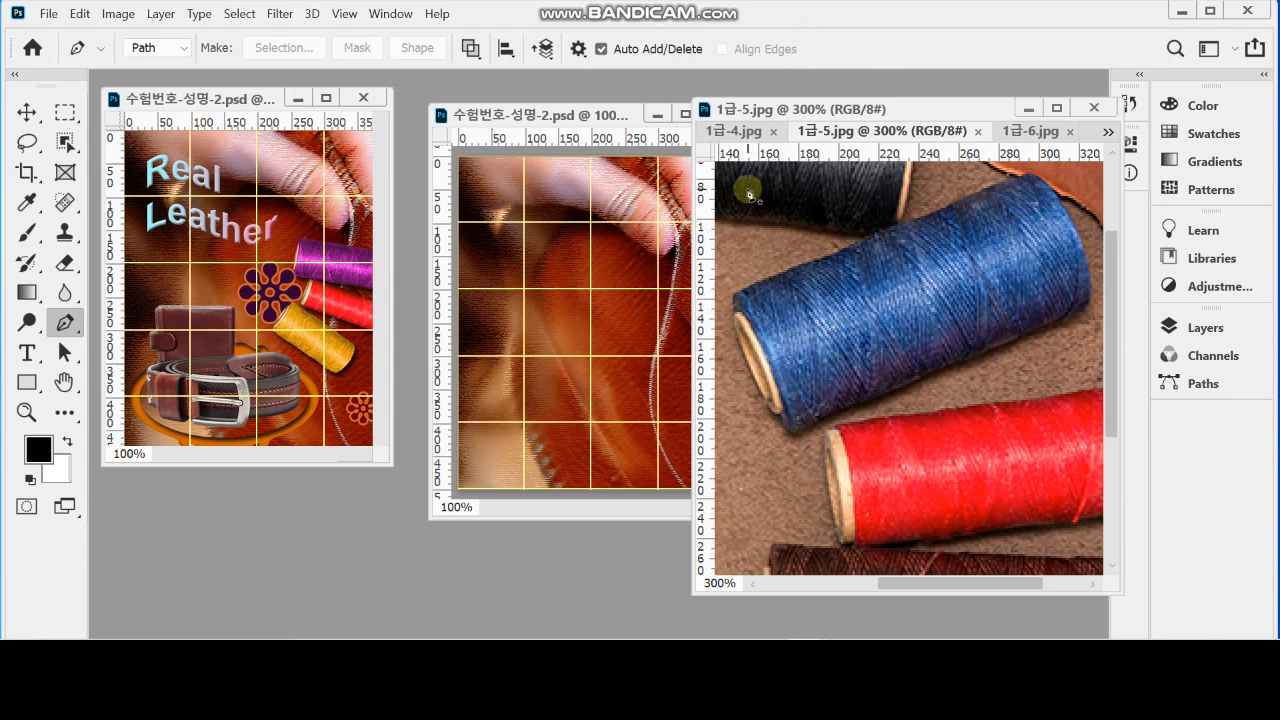
Widen the 1급-5.jpg window and place the first path anchors around the upper-left corner of the blue spool
{"action": "key", "text": "Caps_Lock"}
{"action": "key", "text": "Caps_Lock"}
{"action": "left_click_drag", "start_coordinate": [733, 311], "coordinate": [458, 311]}
{"action": "scroll", "coordinate": [754, 295], "scroll_direction": "up", "scroll_amount": 1}
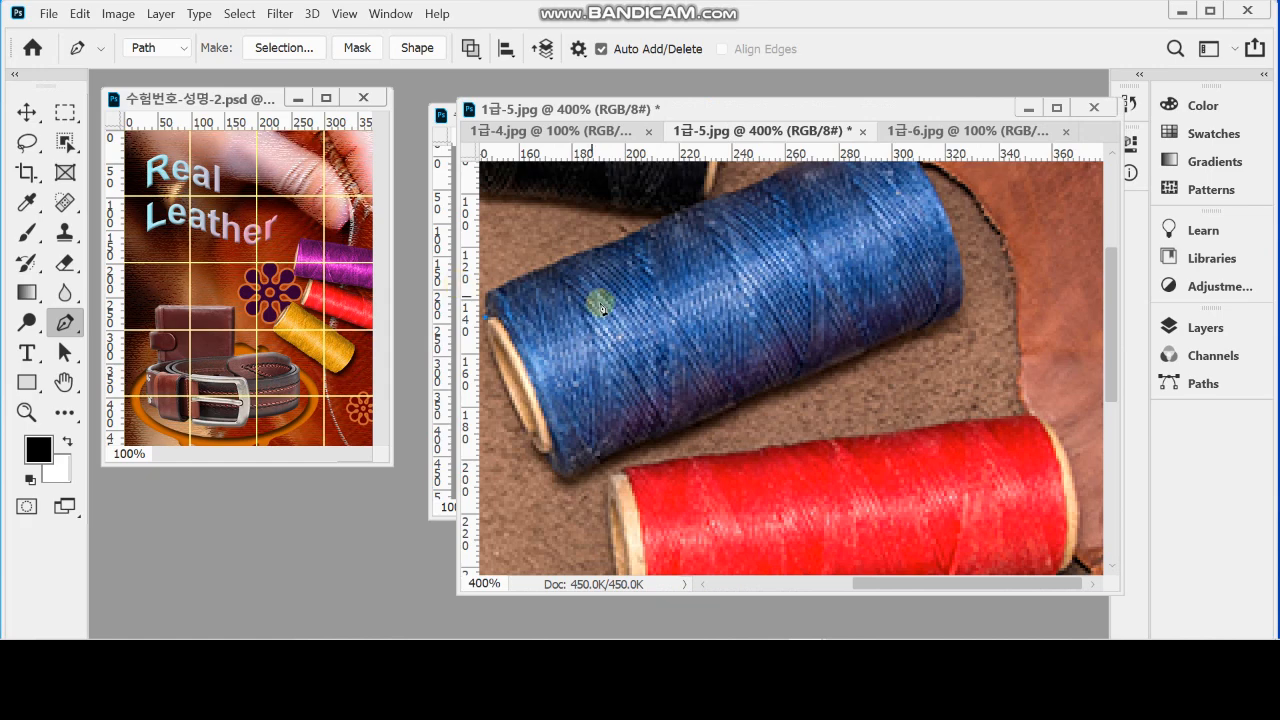
{"action": "left_click_drag", "start_coordinate": [580, 280], "coordinate": [633, 317]}
{"action": "scroll", "coordinate": [631, 323], "scroll_direction": "up", "scroll_amount": 1}
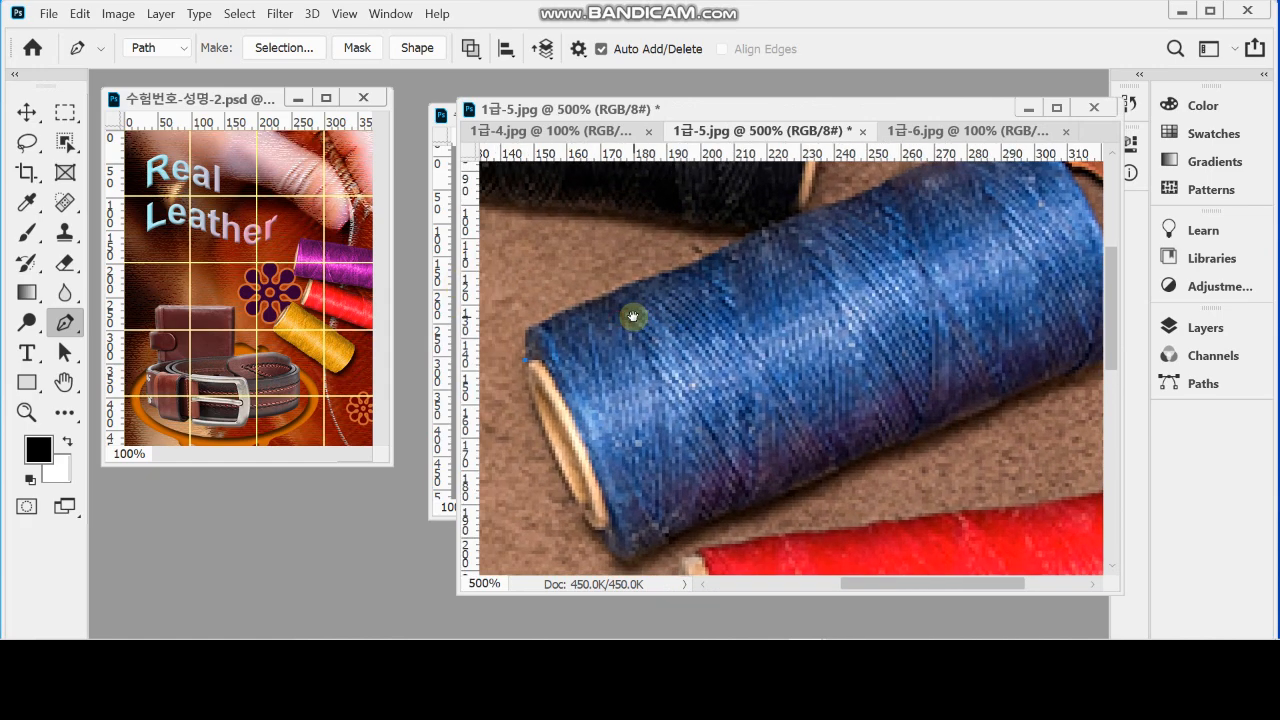
{"action": "left_click", "coordinate": [527, 332]}
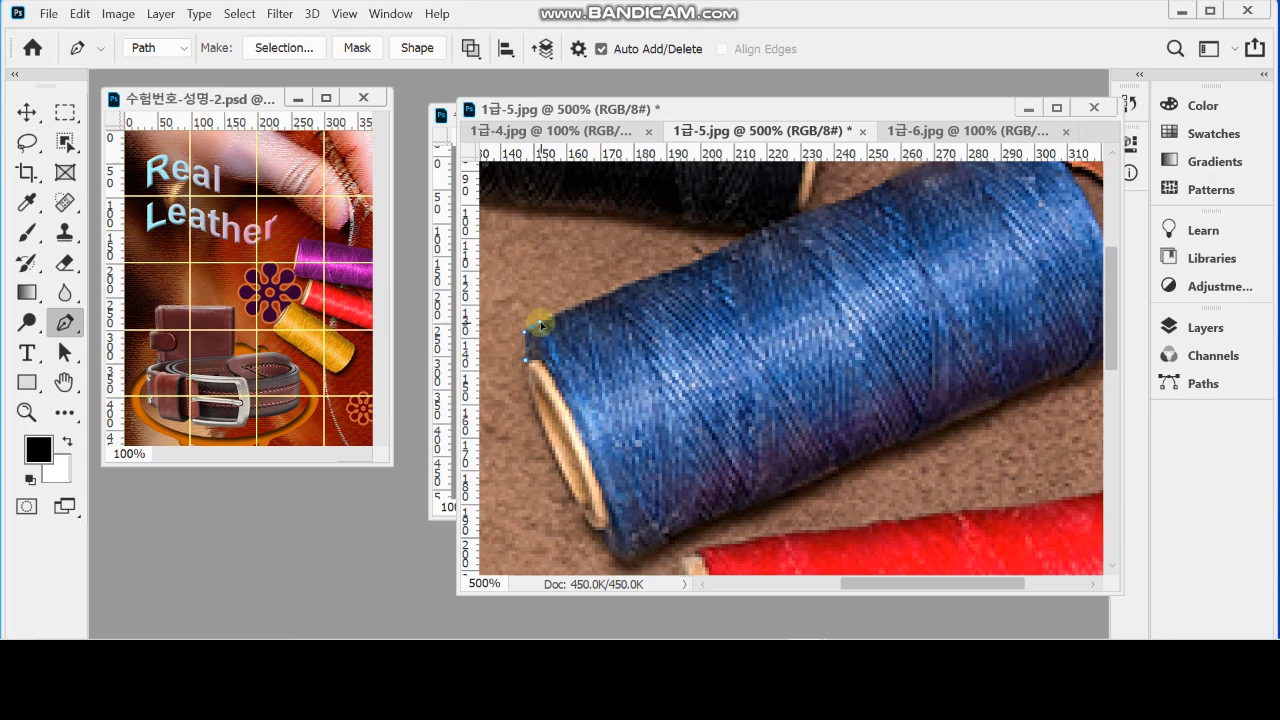
{"action": "left_click", "coordinate": [564, 325], "text": "ctrl"}
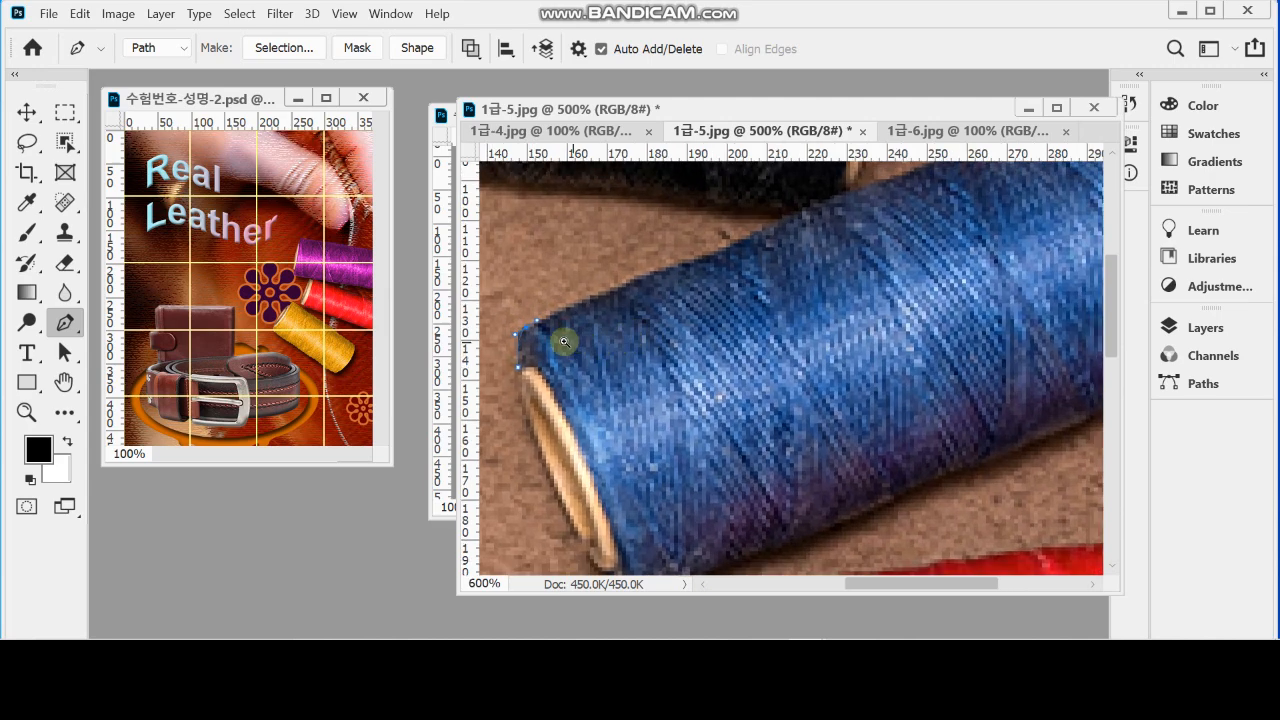
{"action": "left_click", "coordinate": [563, 330], "text": "ctrl"}
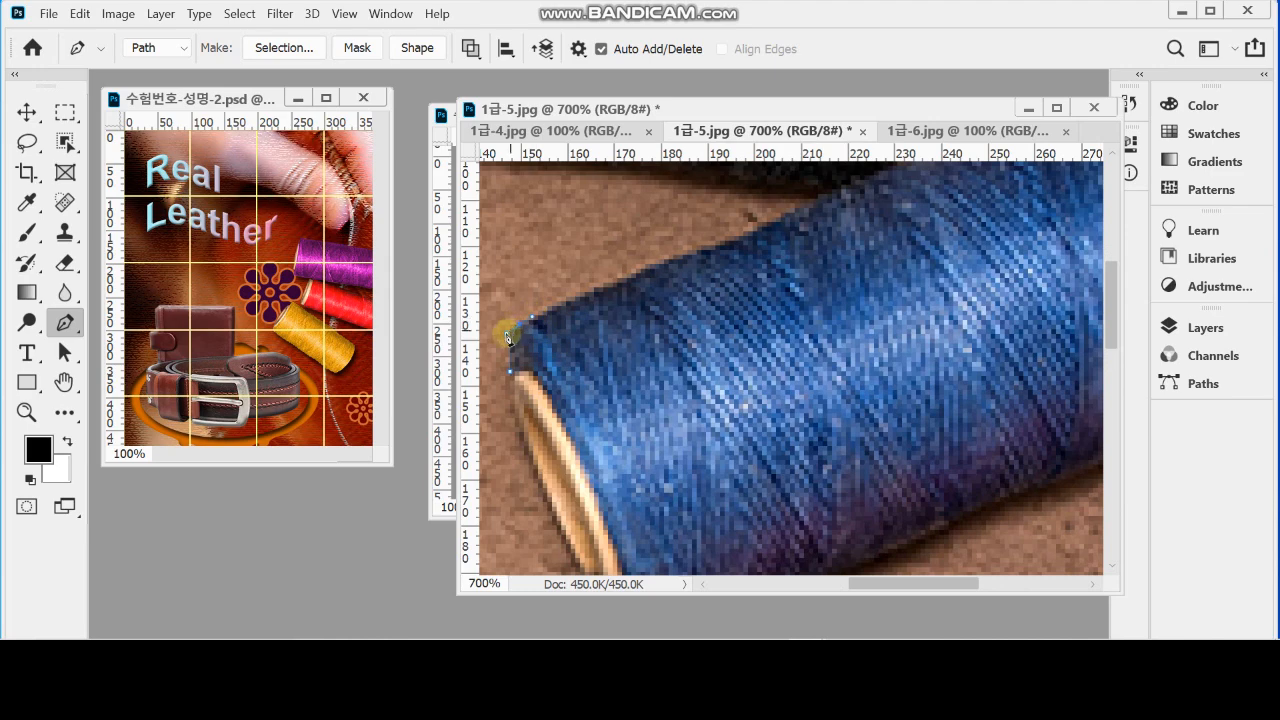
{"action": "left_click_drag", "start_coordinate": [535, 322], "coordinate": [603, 323]}
{"action": "left_click", "coordinate": [592, 340], "text": "ctrl"}
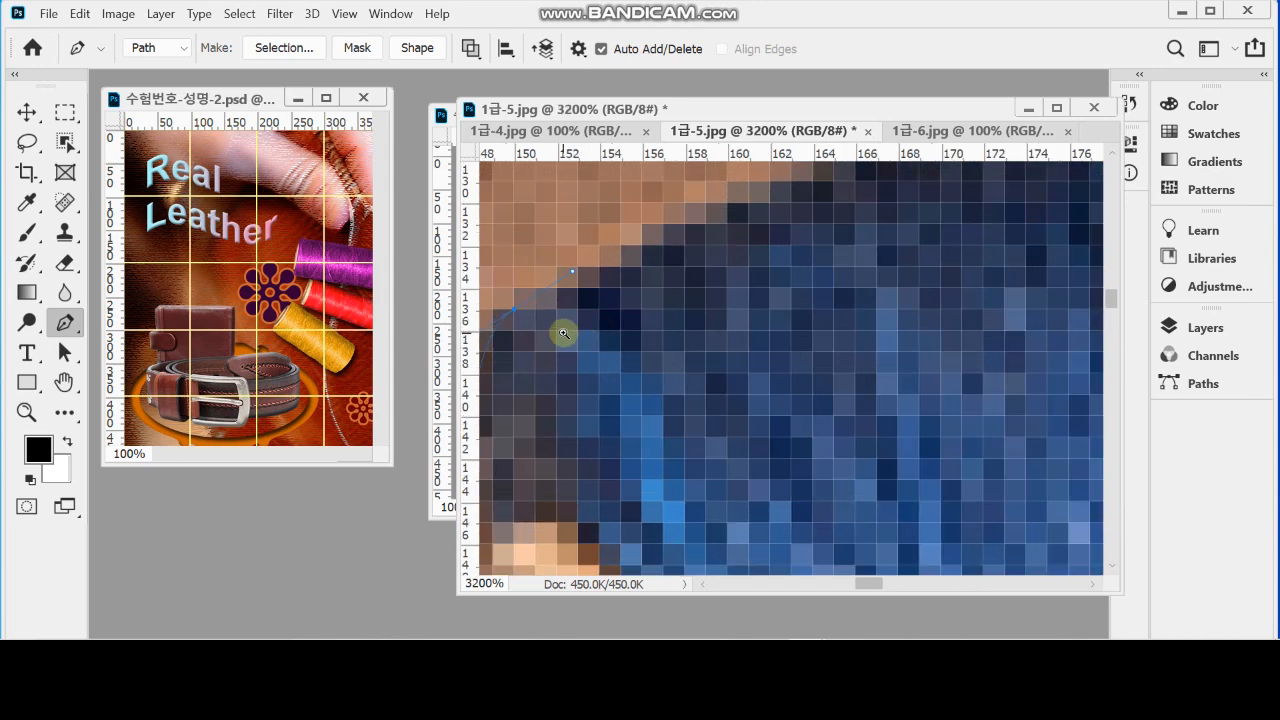
{"action": "left_click_drag", "start_coordinate": [521, 326], "coordinate": [552, 292]}
Trace the blue spool's upper long edge with path anchors up to its upper-right corner
{"action": "left_click", "coordinate": [771, 329], "text": "ctrl+alt"}
{"action": "left_click", "coordinate": [768, 329], "text": "ctrl+alt"}
{"action": "left_click", "coordinate": [749, 331], "text": "ctrl+alt"}
{"action": "left_click", "coordinate": [803, 331], "text": "ctrl+alt"}
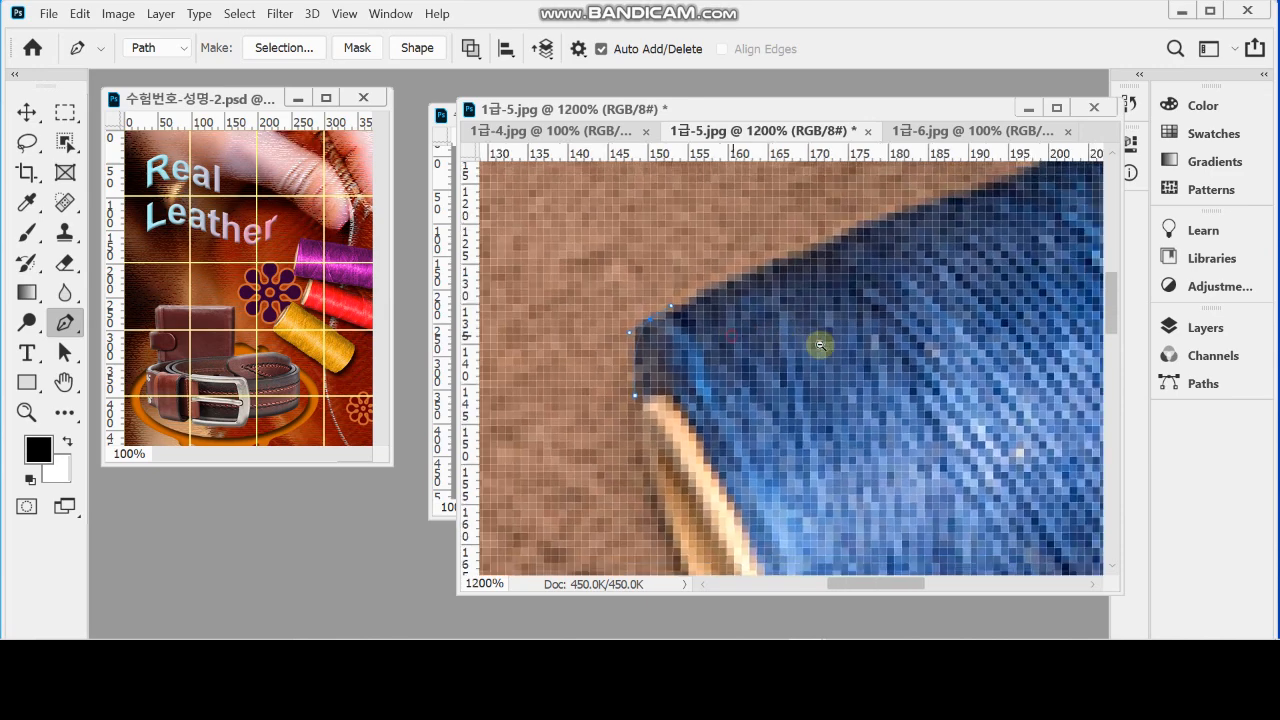
{"action": "left_click", "coordinate": [815, 340], "text": "ctrl+alt"}
{"action": "left_click", "coordinate": [820, 336], "text": "ctrl+alt"}
{"action": "left_click", "coordinate": [868, 332], "text": "ctrl+alt"}
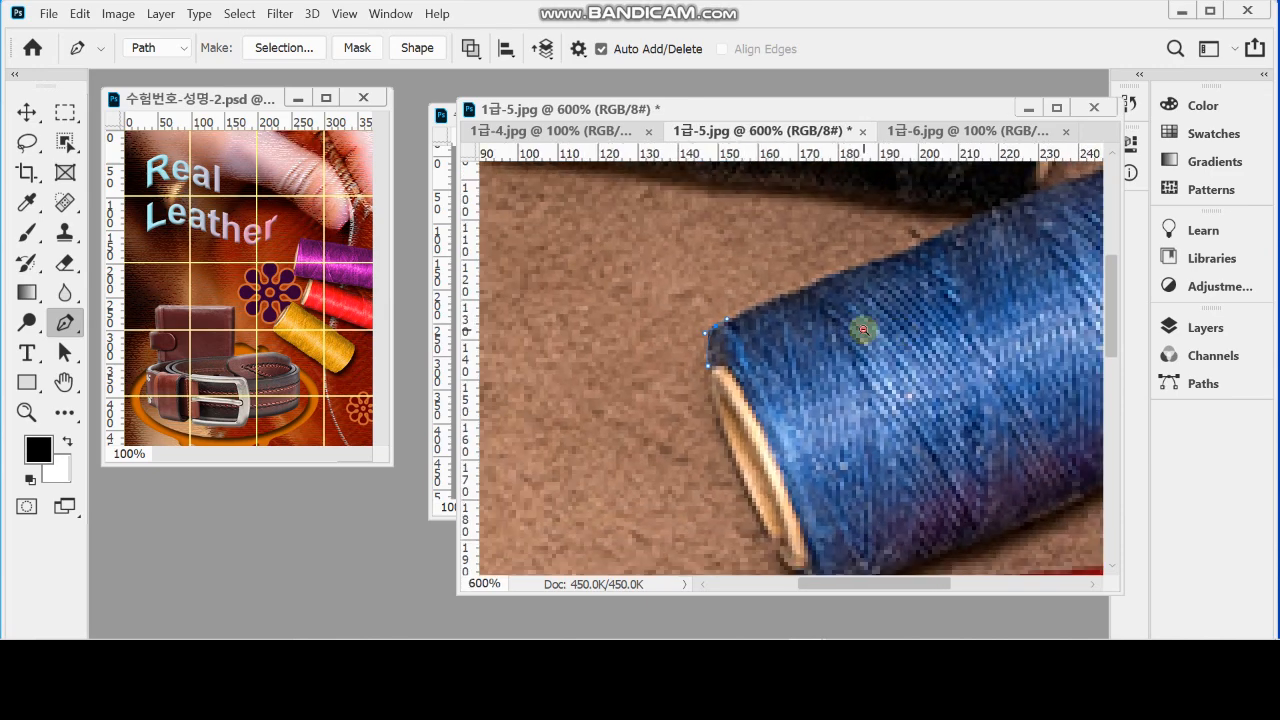
{"action": "left_click", "coordinate": [884, 330], "text": "ctrl+alt"}
{"action": "left_click_drag", "start_coordinate": [890, 326], "coordinate": [773, 328]}
{"action": "left_click", "coordinate": [783, 331], "text": "ctrl+alt"}
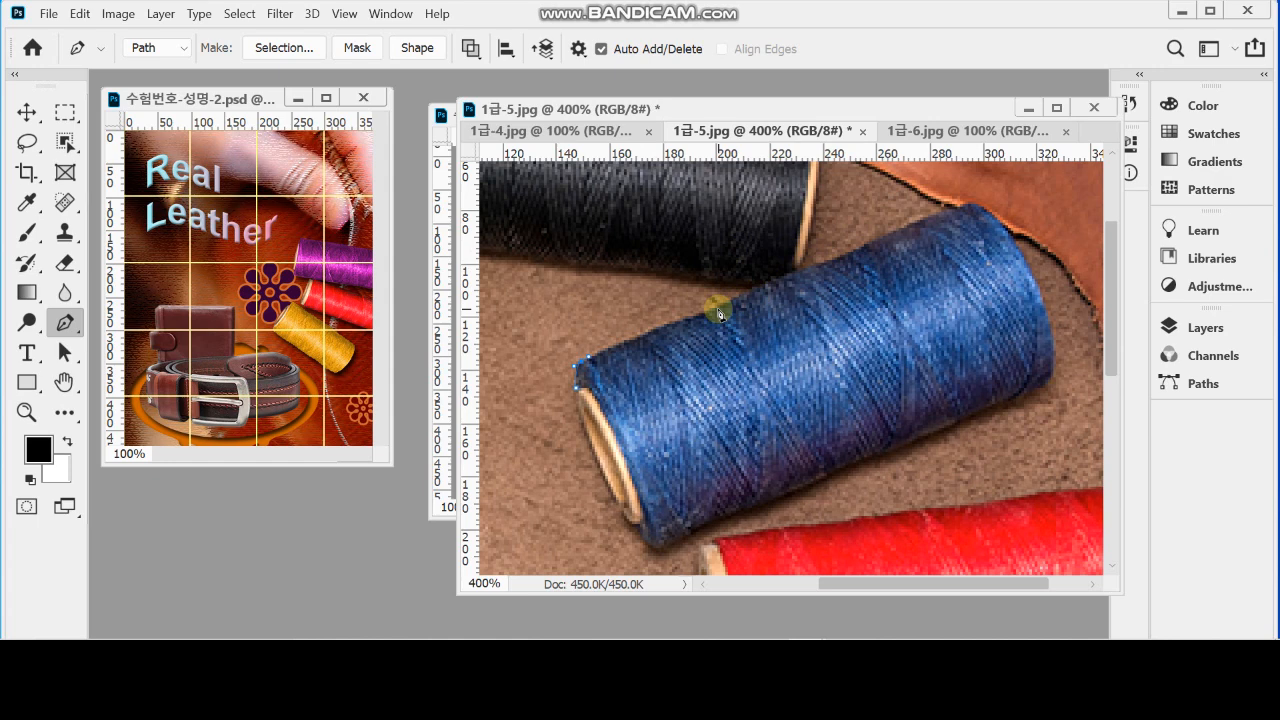
{"action": "left_click_drag", "start_coordinate": [719, 312], "coordinate": [745, 304]}
{"action": "left_click", "coordinate": [849, 262]}
{"action": "left_click", "coordinate": [859, 250]}
{"action": "left_click", "coordinate": [973, 210]}
{"action": "scroll", "coordinate": [983, 242], "scroll_direction": "up", "scroll_amount": 2}
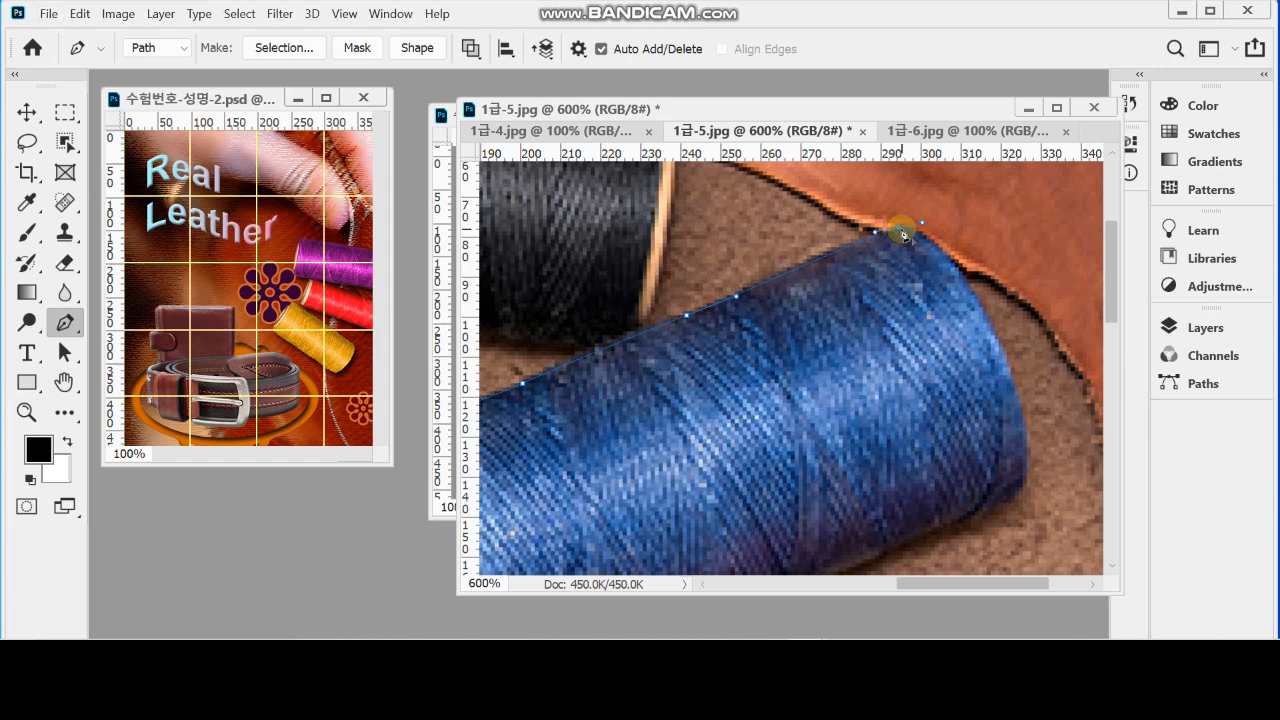
{"action": "left_click", "coordinate": [900, 231]}
Continue the path with curved segments around the blue spool's rounded right end to its lower corner
{"action": "scroll", "coordinate": [955, 335], "scroll_direction": "down", "scroll_amount": 1}
{"action": "left_click_drag", "start_coordinate": [931, 340], "coordinate": [905, 272]}
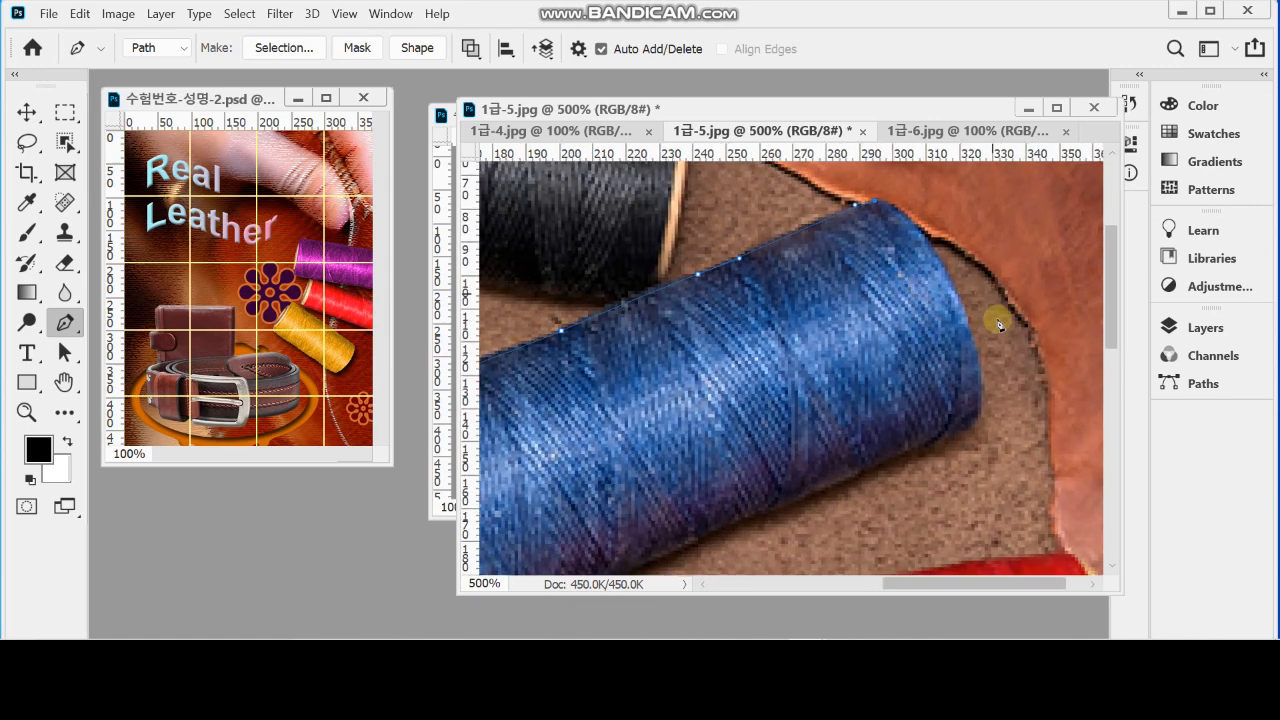
{"action": "left_click_drag", "start_coordinate": [963, 307], "coordinate": [996, 391]}
{"action": "left_click_drag", "start_coordinate": [996, 391], "coordinate": [968, 435]}
{"action": "left_click", "coordinate": [961, 300]}
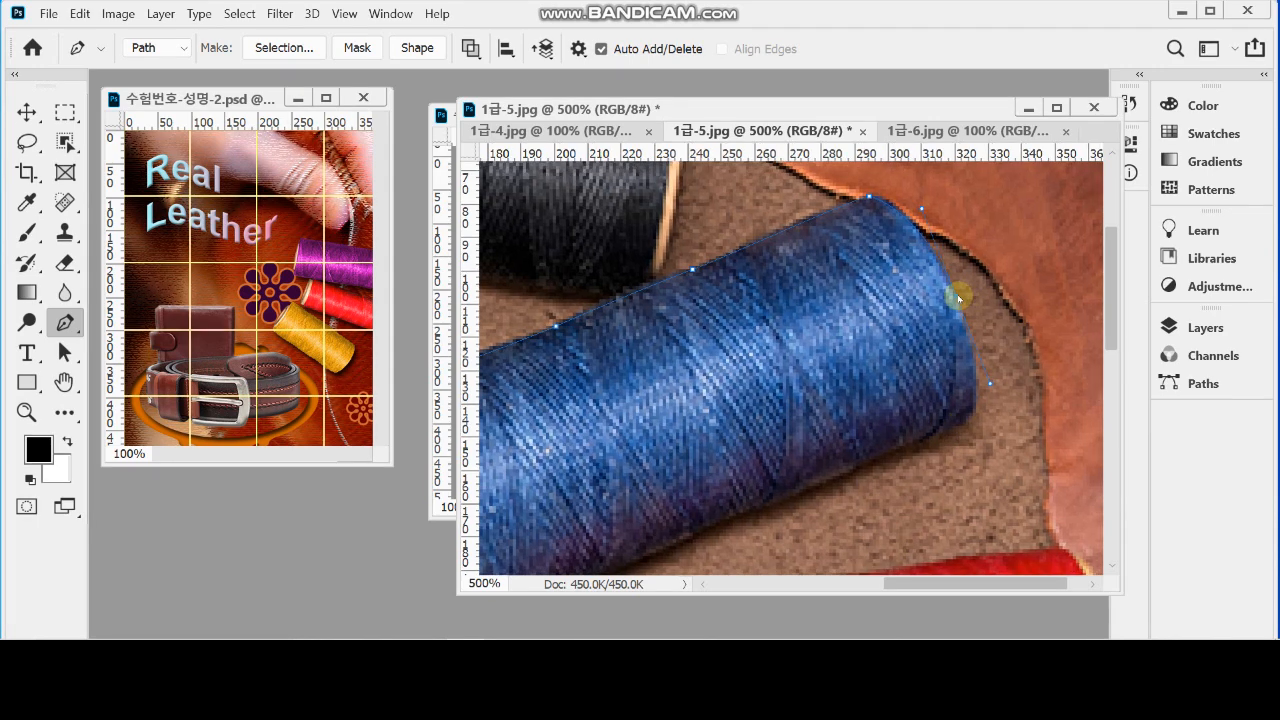
{"action": "left_click", "coordinate": [973, 421]}
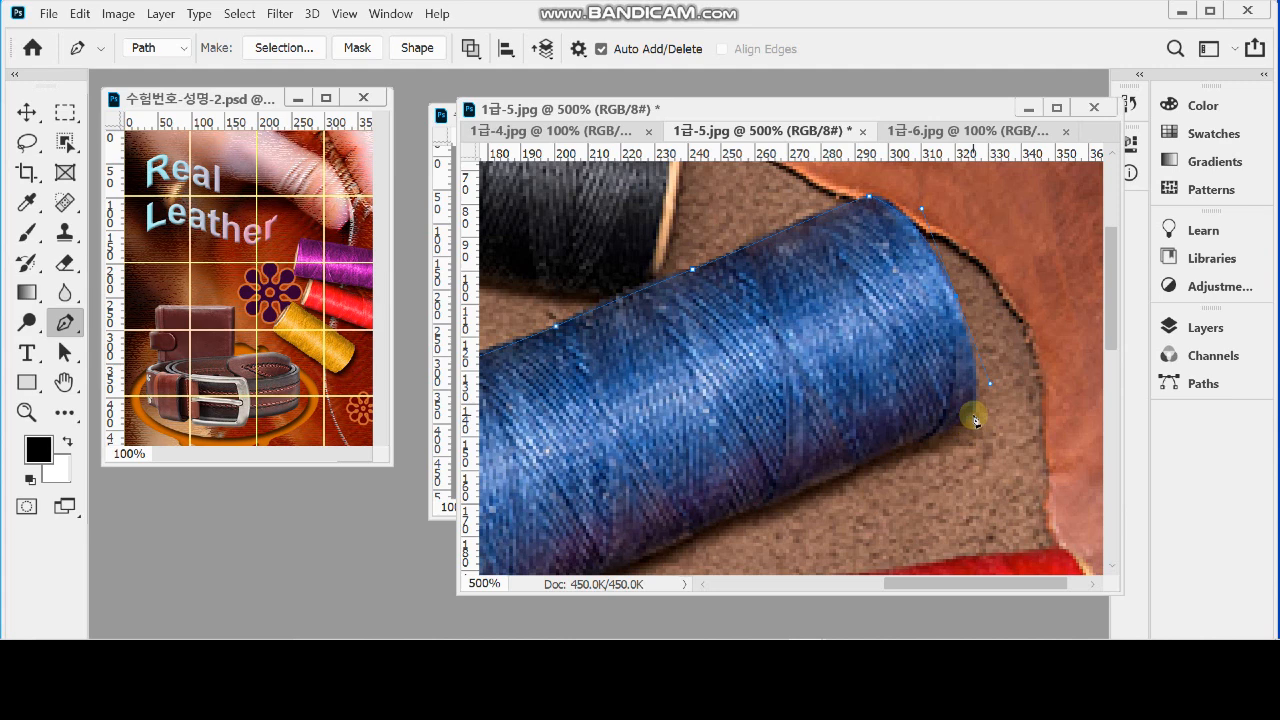
{"action": "left_click_drag", "start_coordinate": [975, 420], "coordinate": [971, 429]}
Trace the blue spool's lower long edge with path anchors back to its lower-left corner
{"action": "left_click_drag", "start_coordinate": [890, 477], "coordinate": [934, 397]}
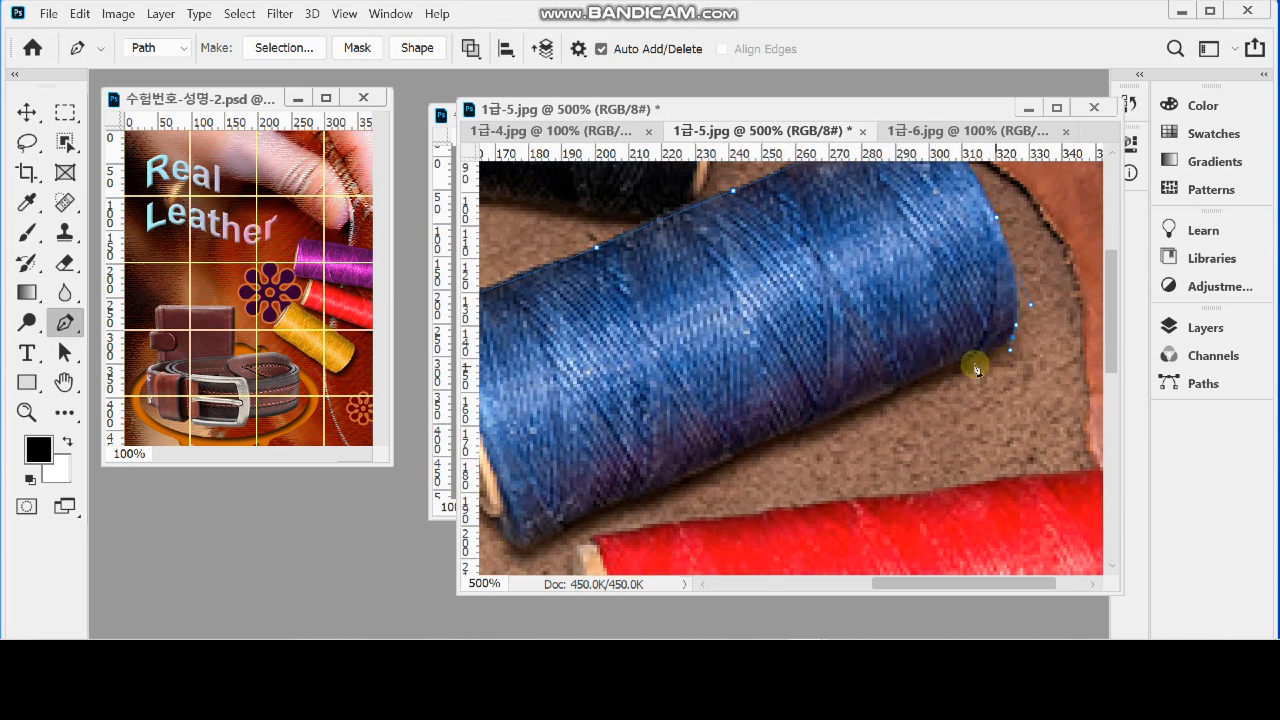
{"action": "left_click_drag", "start_coordinate": [858, 408], "coordinate": [843, 415]}
{"action": "left_click_drag", "start_coordinate": [628, 507], "coordinate": [707, 457]}
{"action": "left_click", "coordinate": [566, 528]}
{"action": "left_click_drag", "start_coordinate": [568, 533], "coordinate": [563, 535]}
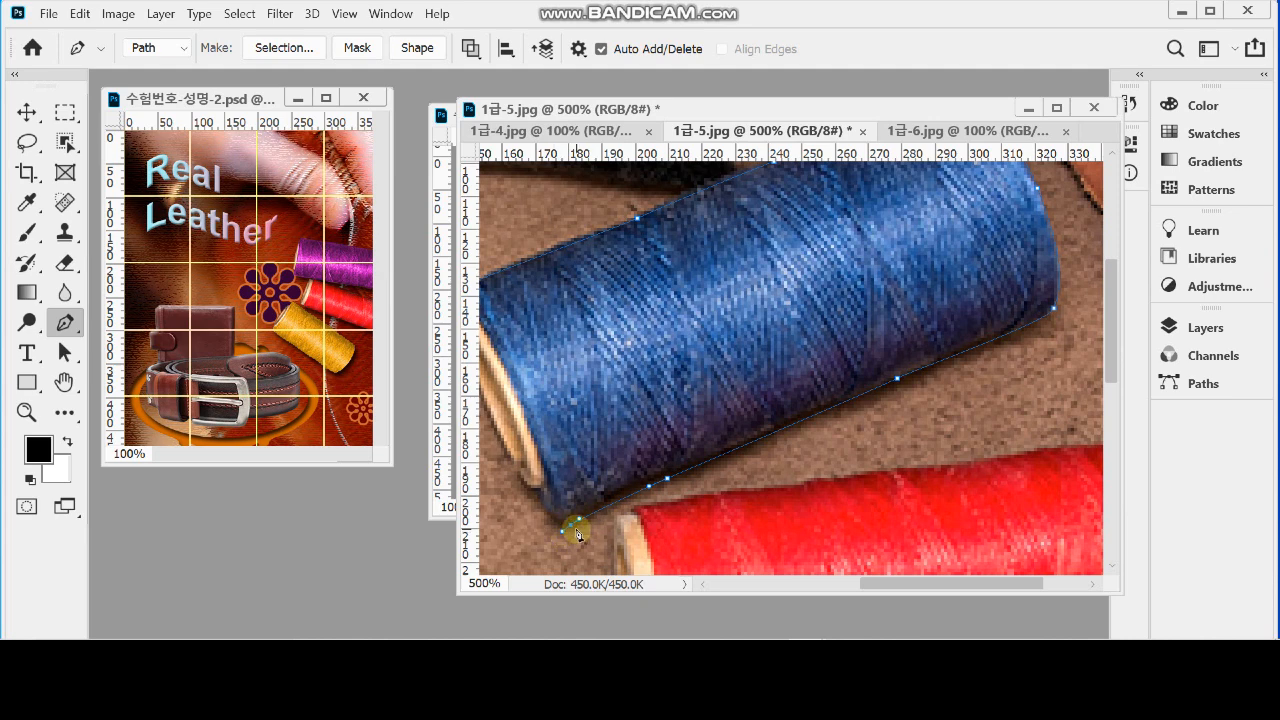
Trace the wooden left rim of the blue spool and close the path at its starting anchor
{"action": "left_click_drag", "start_coordinate": [540, 506], "coordinate": [541, 474]}
{"action": "left_click_drag", "start_coordinate": [563, 425], "coordinate": [641, 403]}
{"action": "left_click", "coordinate": [618, 478]}
{"action": "left_click_drag", "start_coordinate": [621, 476], "coordinate": [546, 344]}
{"action": "scroll", "coordinate": [623, 357], "scroll_direction": "up", "scroll_amount": 1}
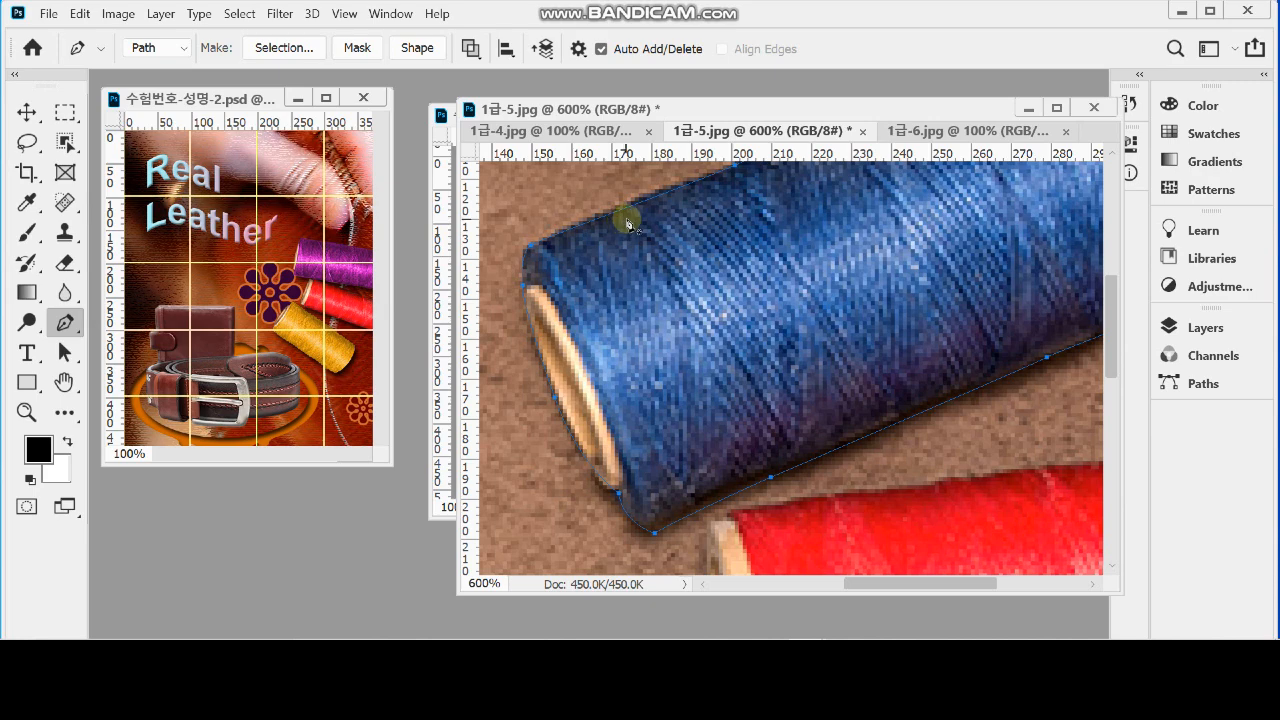
Start a new outline in the same work path with anchors at the red spool's upper-left corner
{"action": "left_click_drag", "start_coordinate": [749, 357], "coordinate": [734, 251]}
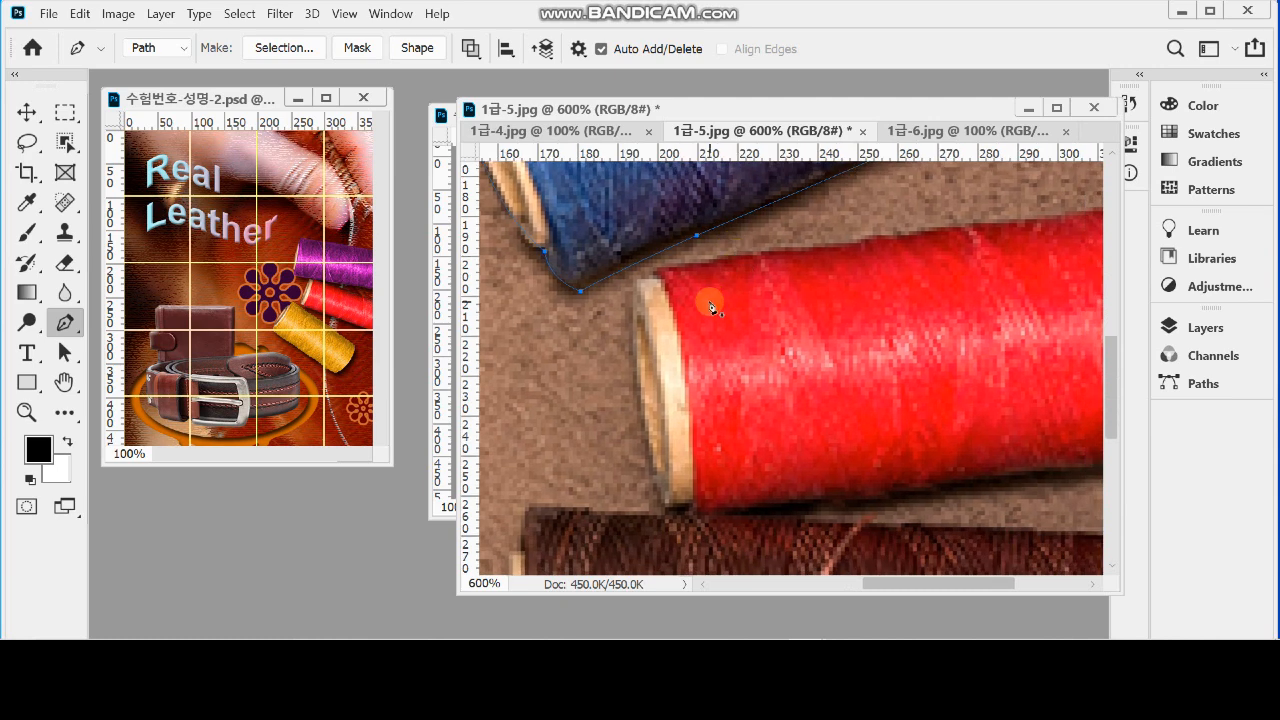
{"action": "left_click", "coordinate": [790, 350], "text": "alt"}
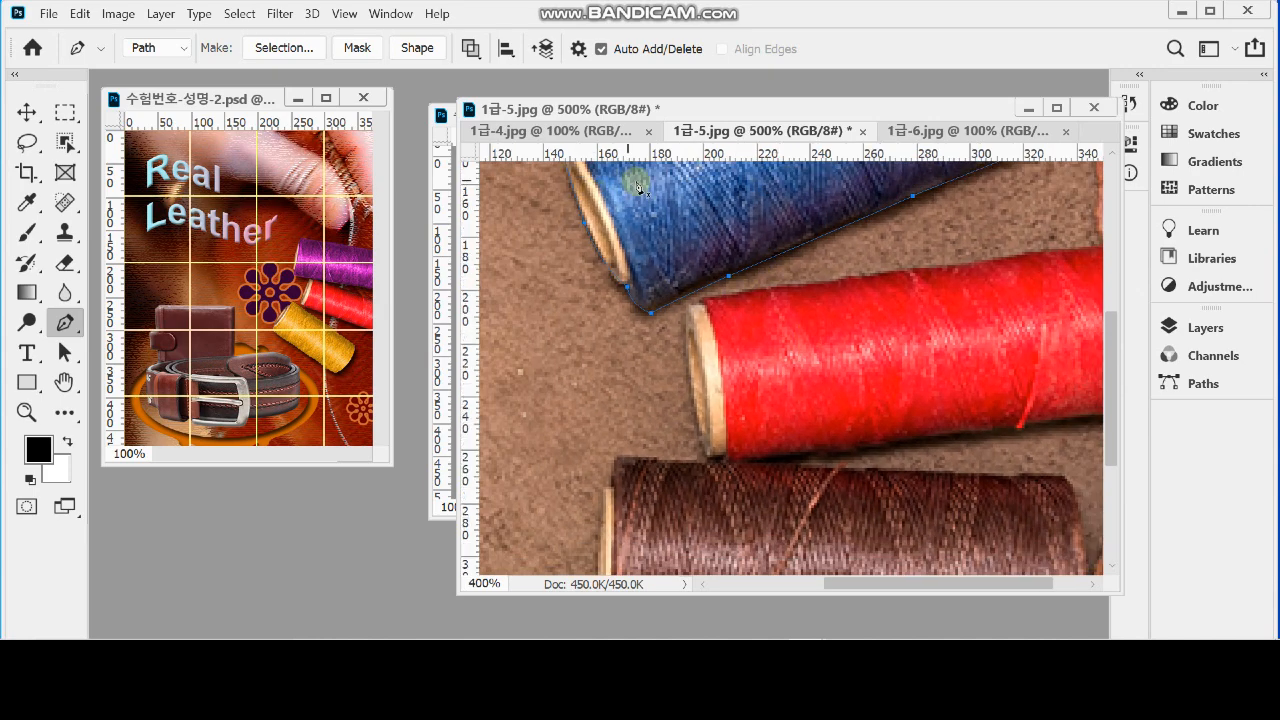
{"action": "left_click", "coordinate": [681, 217], "text": "alt"}
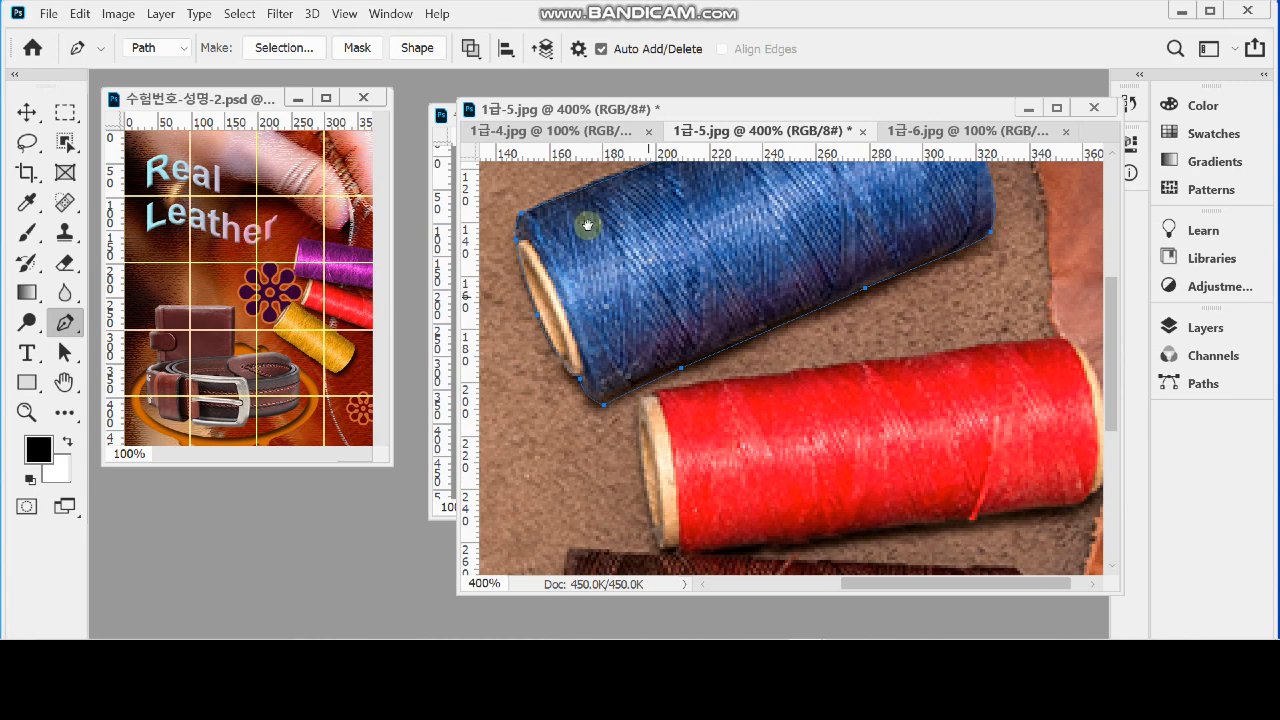
{"action": "left_click_drag", "start_coordinate": [686, 284], "coordinate": [666, 180]}
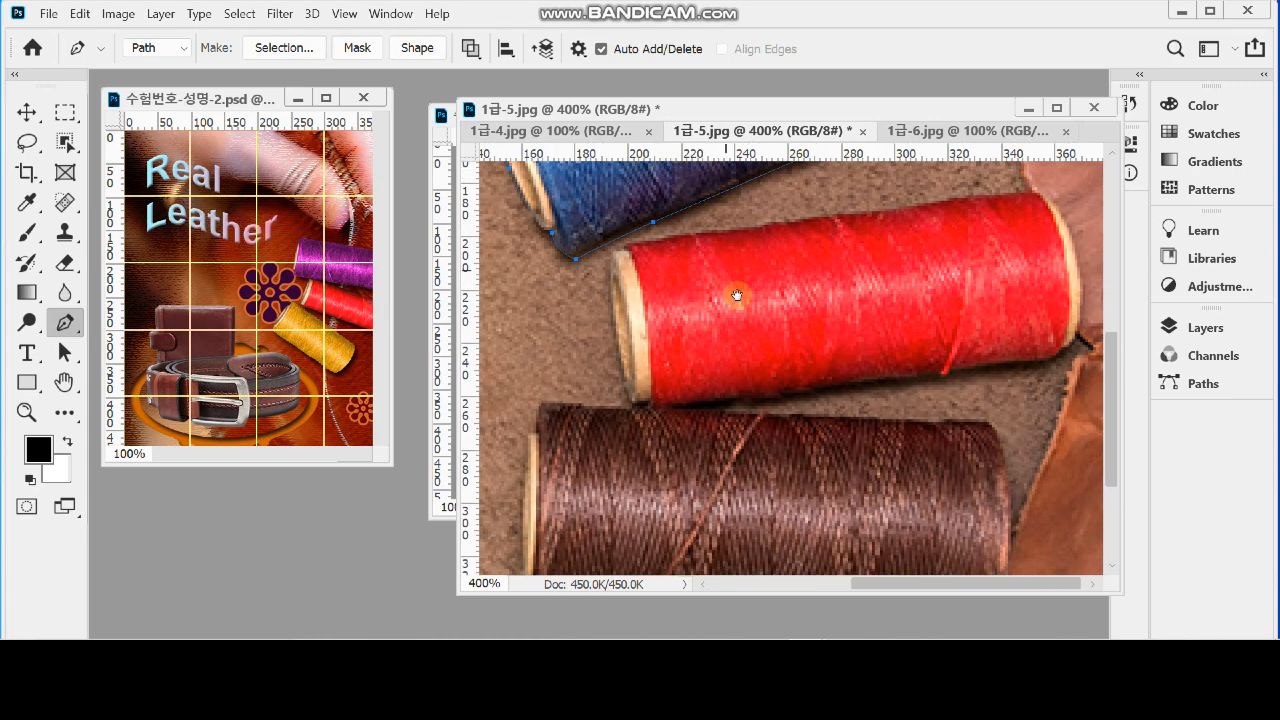
{"action": "left_click_drag", "start_coordinate": [737, 294], "coordinate": [749, 266]}
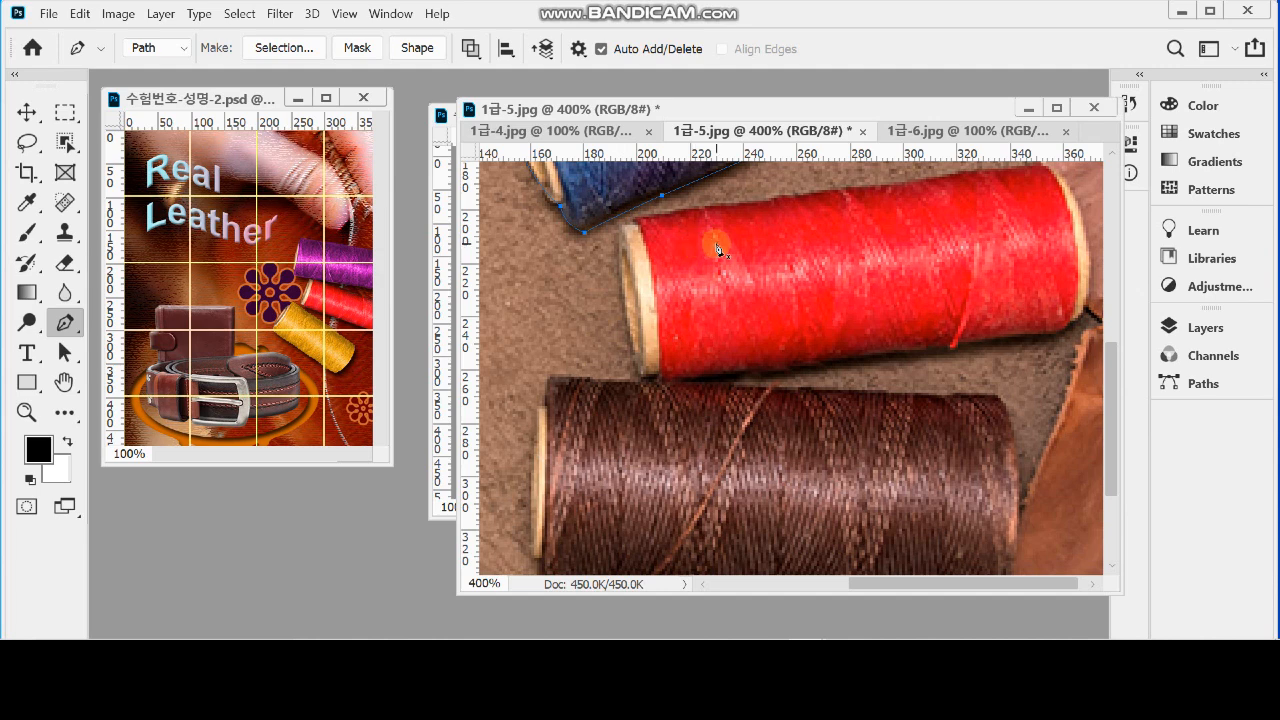
{"action": "left_click", "coordinate": [620, 225]}
{"action": "left_click_drag", "start_coordinate": [700, 223], "coordinate": [662, 309]}
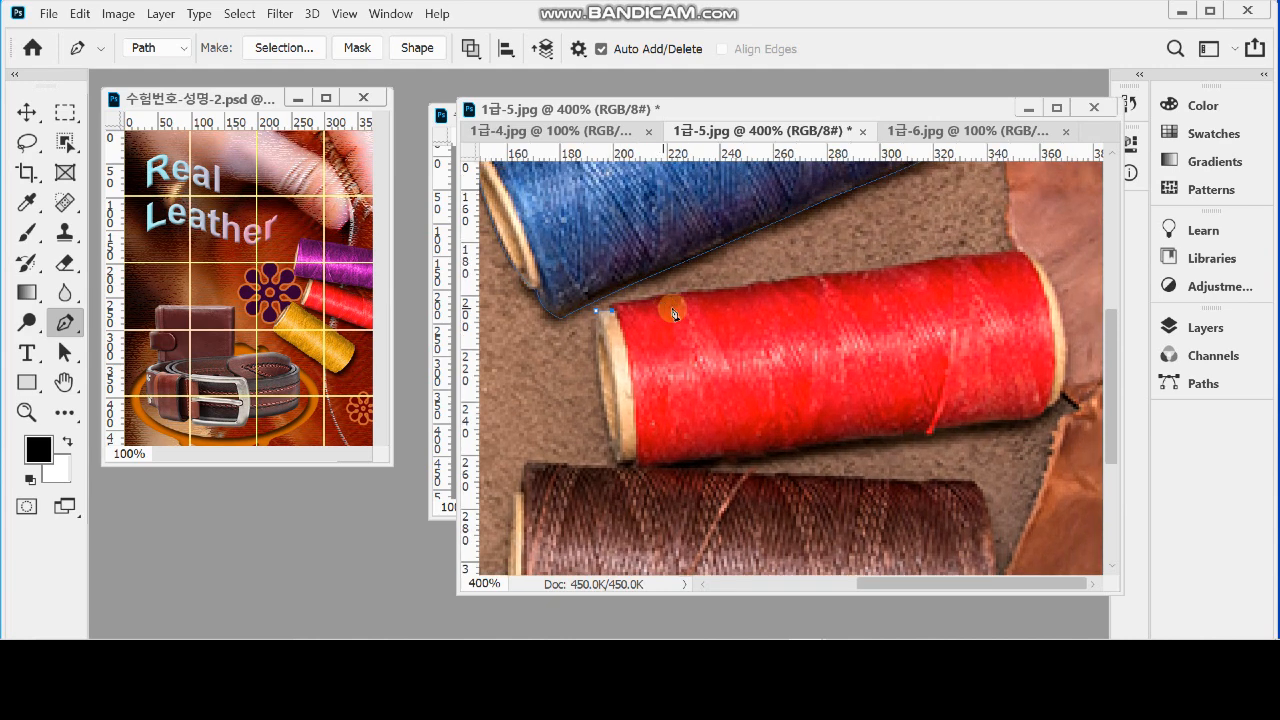
{"action": "left_click", "coordinate": [1200, 384]}
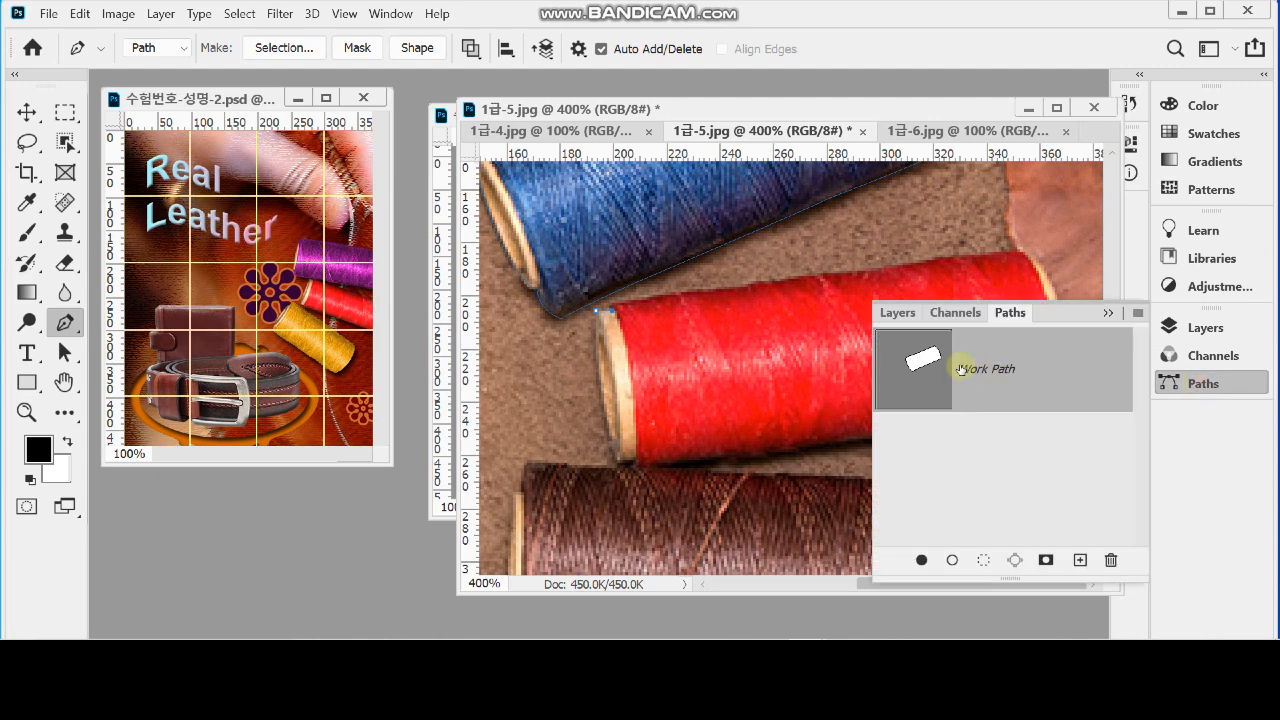
Trace the red spool's upper long edge with path anchors up to its upper-right corner
{"action": "left_click", "coordinate": [612, 309]}
{"action": "left_click", "coordinate": [817, 278]}
{"action": "left_click", "coordinate": [774, 283]}
{"action": "left_click", "coordinate": [855, 276]}
{"action": "left_click", "coordinate": [1018, 253]}
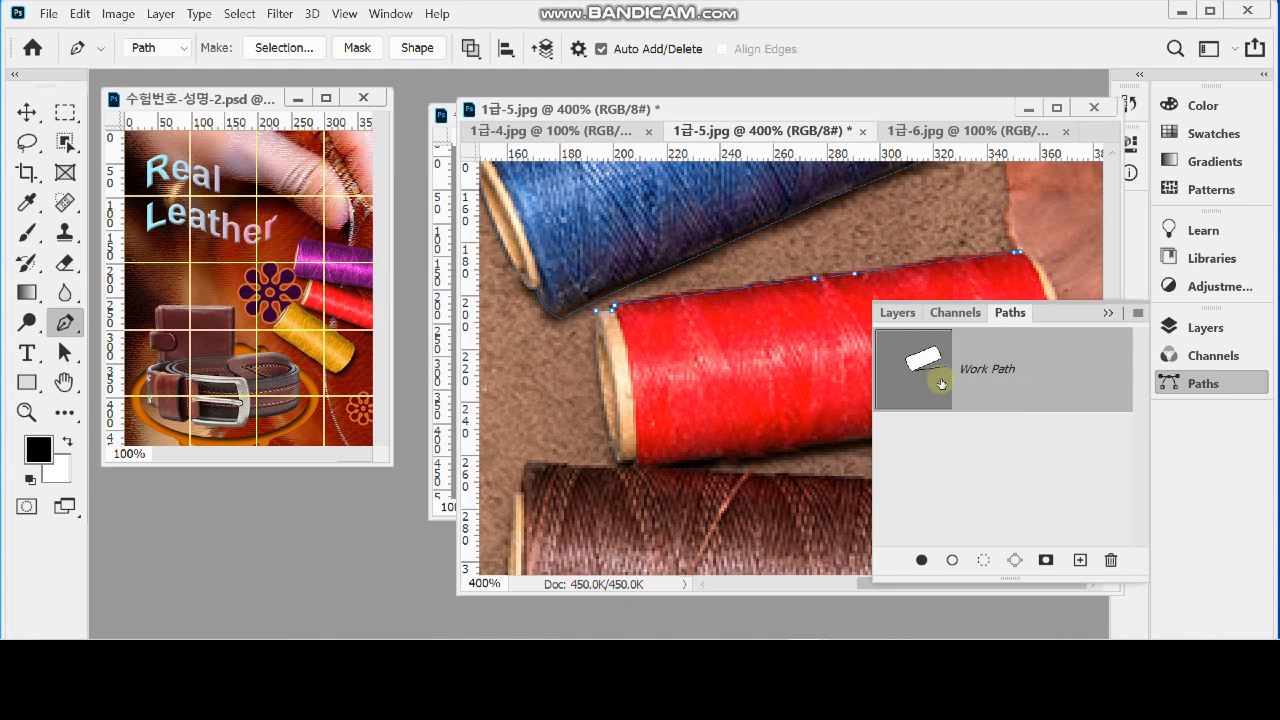
{"action": "left_click", "coordinate": [1192, 382]}
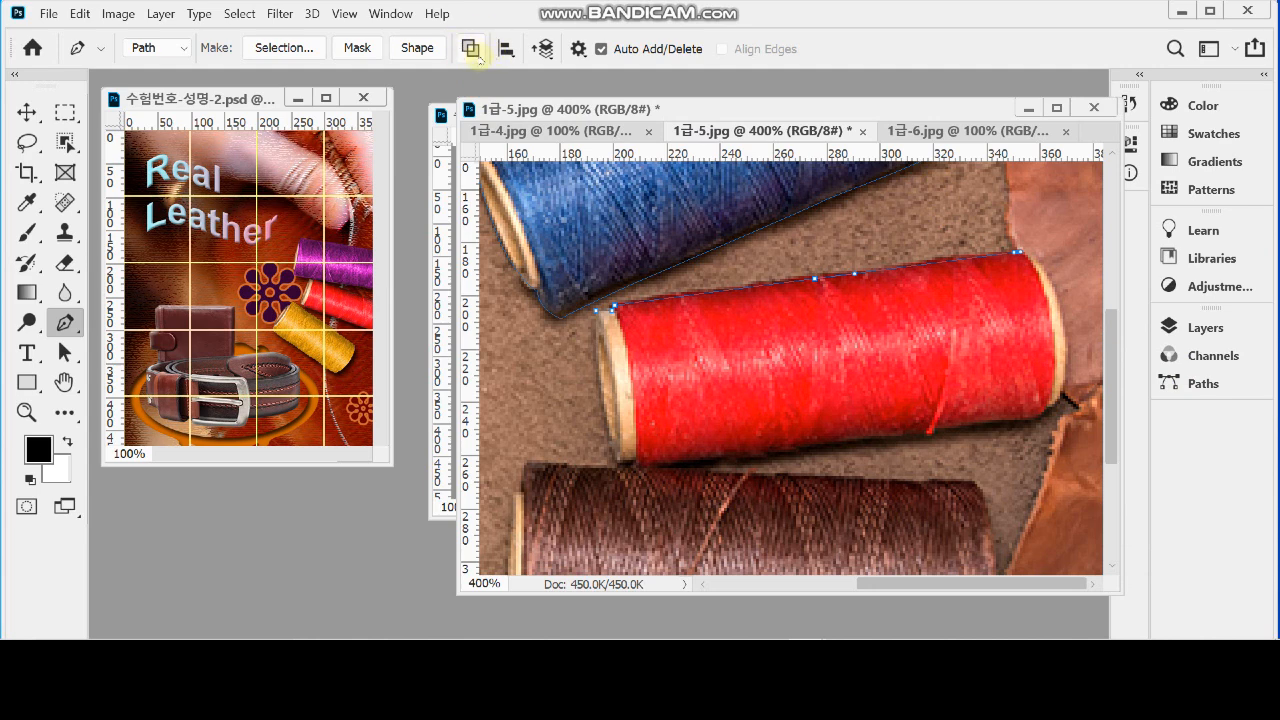
{"action": "right_click", "coordinate": [78, 47]}
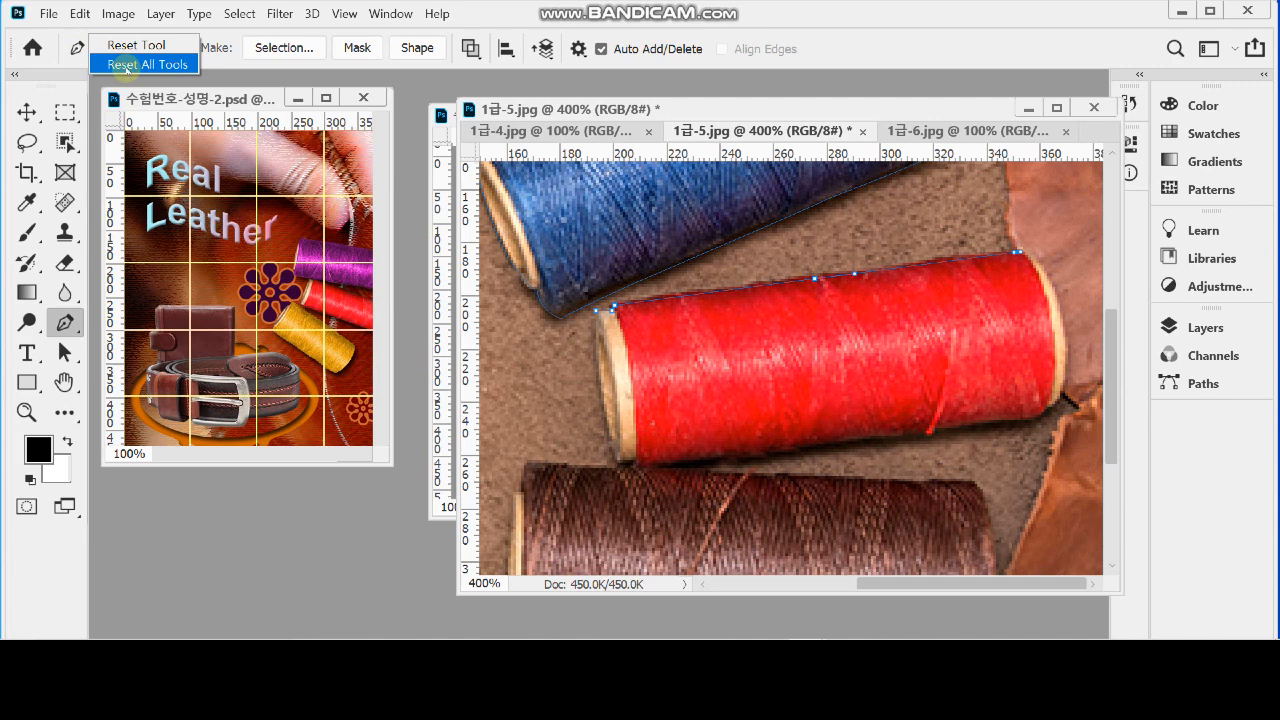
{"action": "left_click", "coordinate": [798, 27]}
{"action": "scroll", "coordinate": [925, 263], "scroll_direction": "down", "scroll_amount": 1}
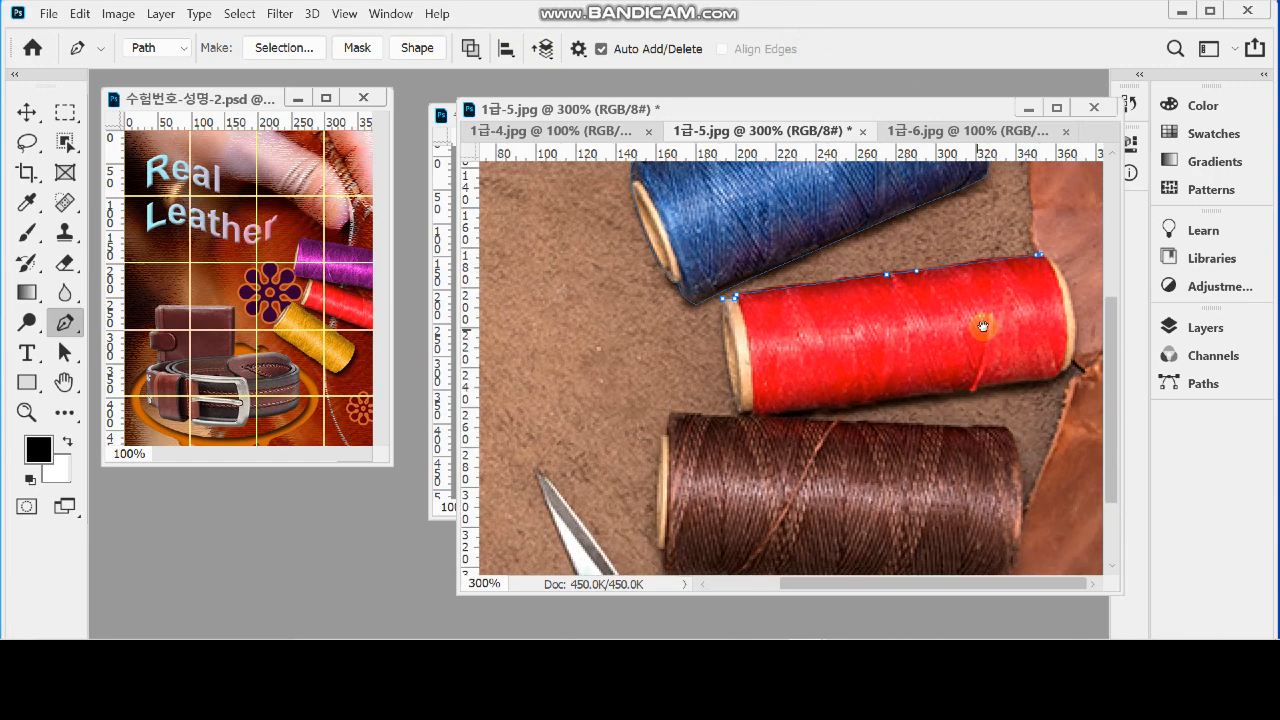
{"action": "left_click_drag", "start_coordinate": [983, 326], "coordinate": [871, 272]}
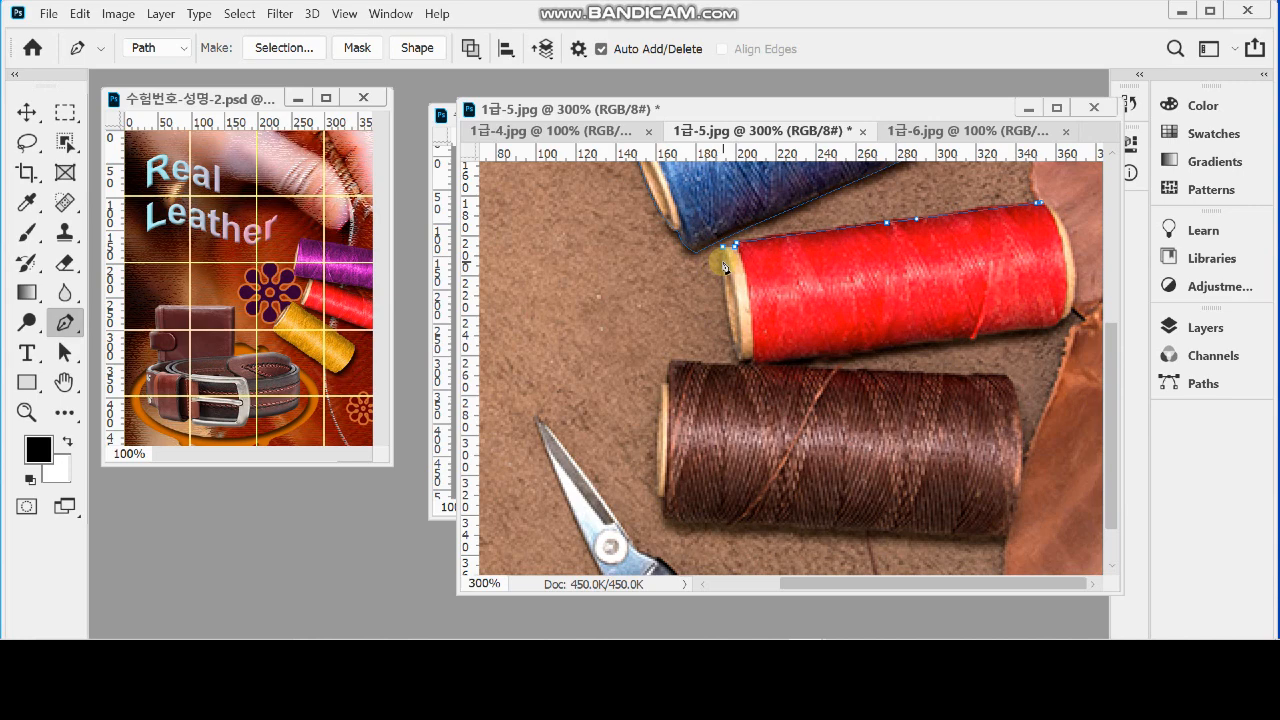
Refine the closed outlines of the red and brown spools by adding and adjusting anchors along their facing edges
{"action": "key", "text": "ctrl+plus"}
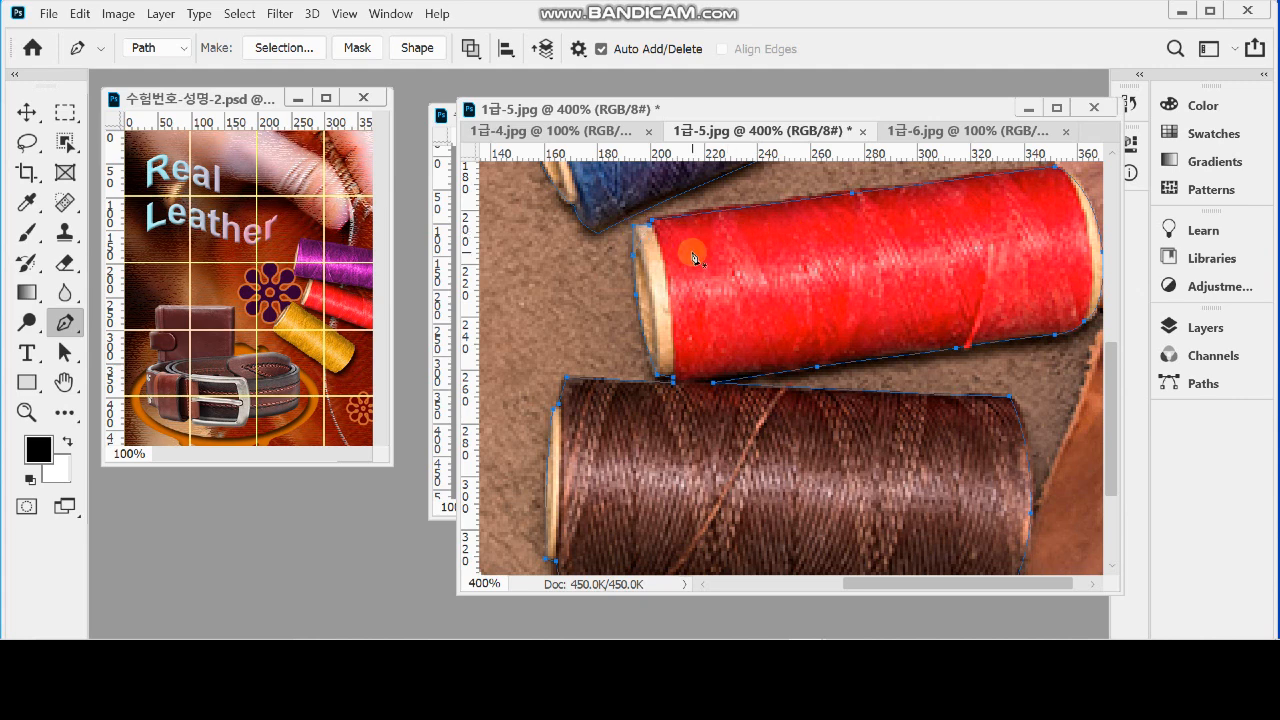
{"action": "left_click", "coordinate": [775, 386]}
{"action": "mouse_move", "coordinate": [570, 381]}
{"action": "left_mouse_down"}
{"action": "mouse_move", "coordinate": [568, 357]}
{"action": "mouse_move", "coordinate": [583, 389]}
{"action": "left_mouse_up"}
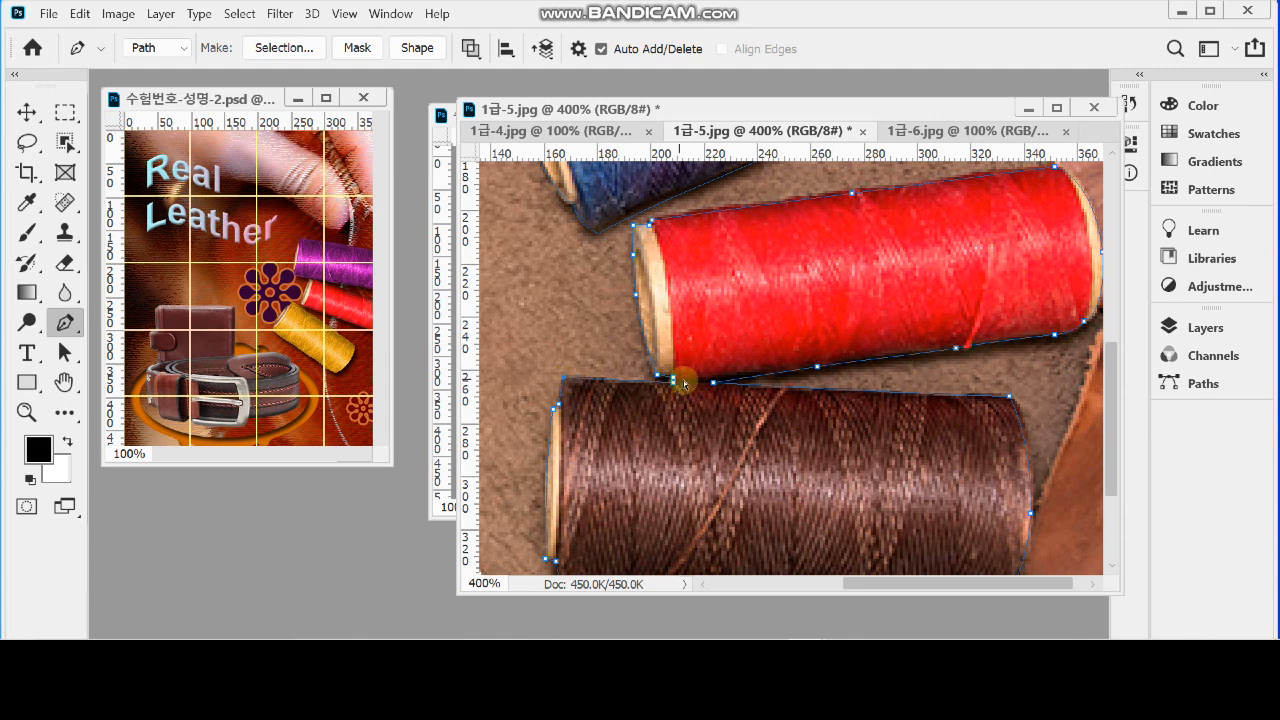
{"action": "left_click", "coordinate": [815, 365]}
{"action": "left_click_drag", "start_coordinate": [815, 366], "coordinate": [816, 367]}
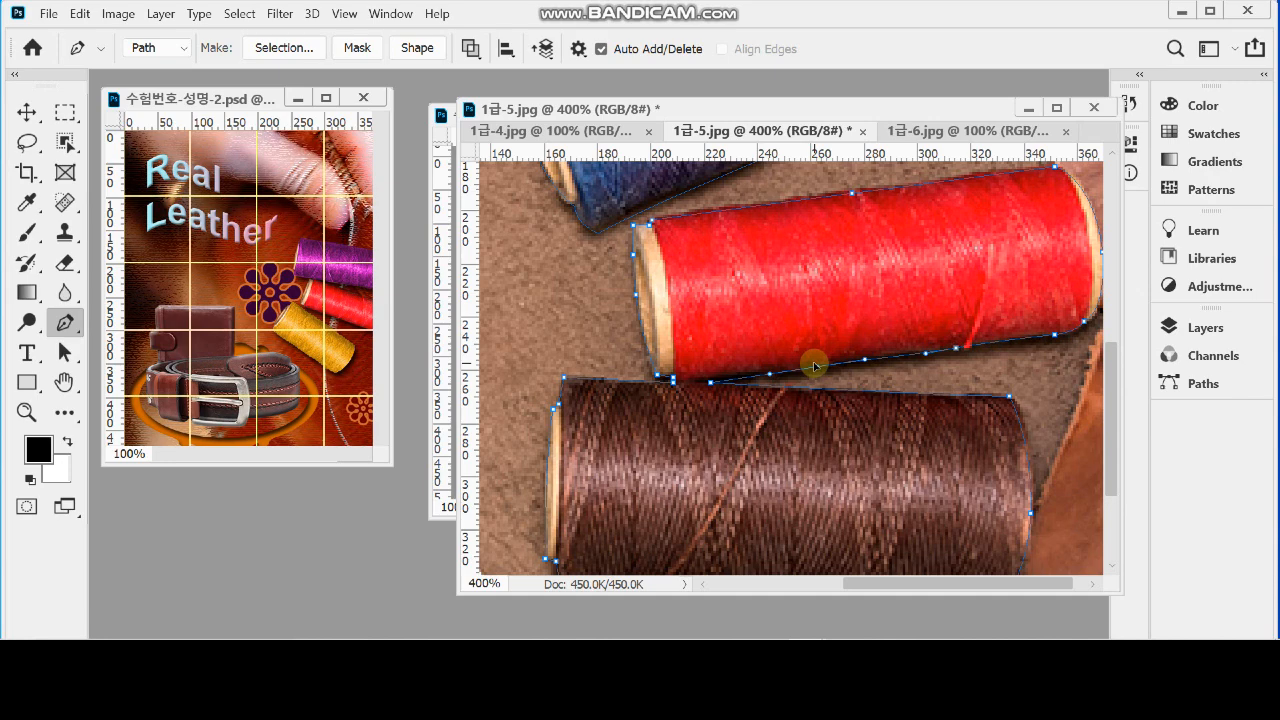
{"action": "scroll", "coordinate": [849, 391], "scroll_direction": "down", "scroll_amount": 1}
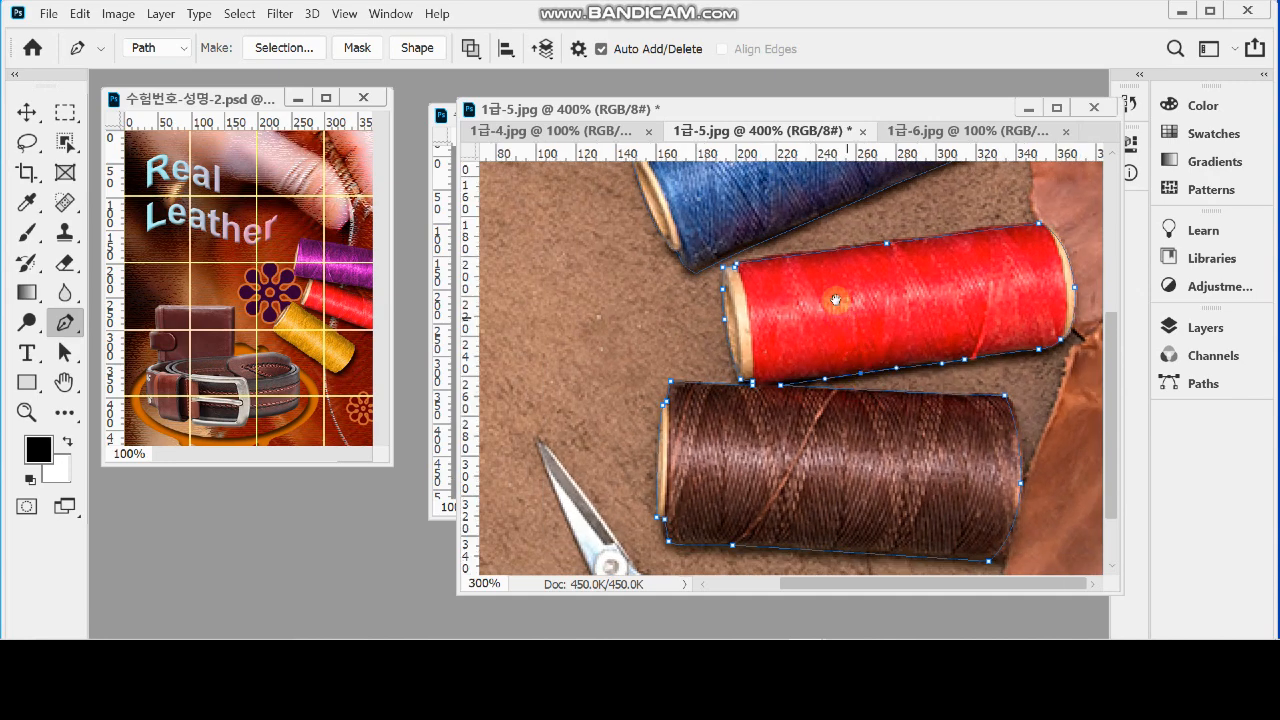
Load the work path around the blue, red and brown spools as a selection
{"action": "left_click", "coordinate": [1205, 384]}
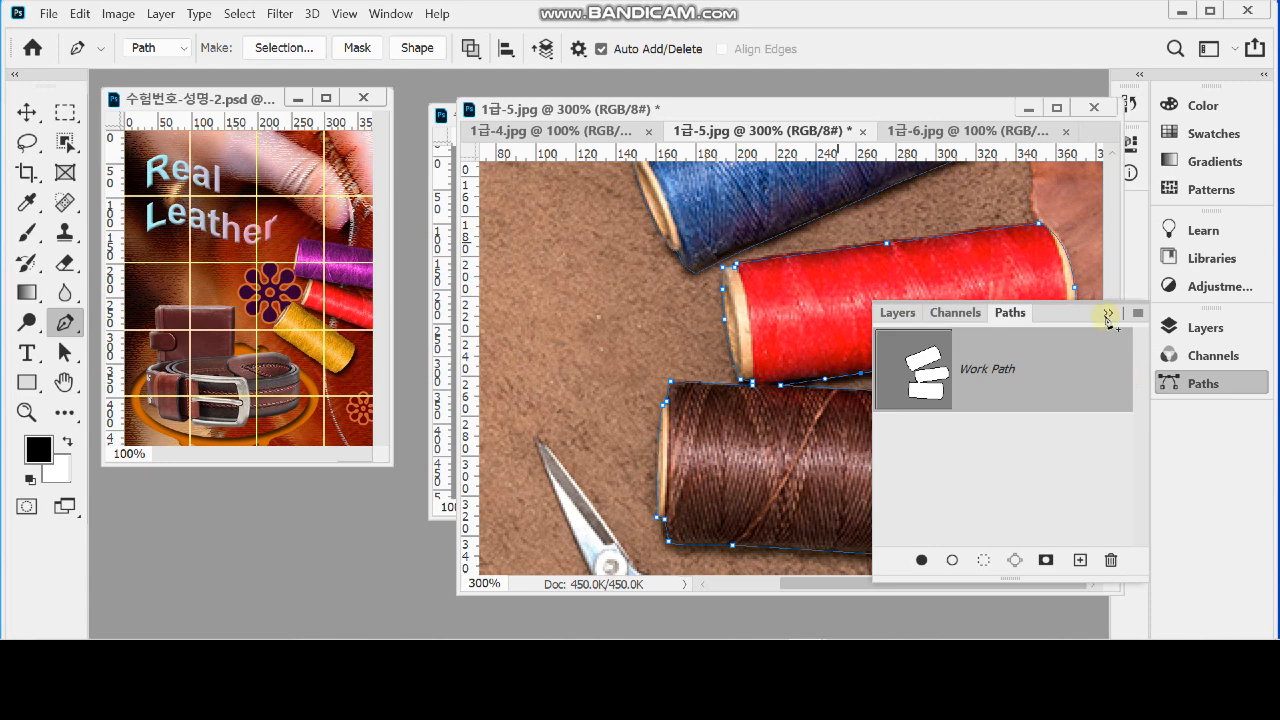
{"action": "left_click", "coordinate": [1207, 383]}
{"action": "left_click", "coordinate": [1207, 383]}
{"action": "left_click", "coordinate": [1207, 383]}
{"action": "key", "text": "ctrl+Return"}
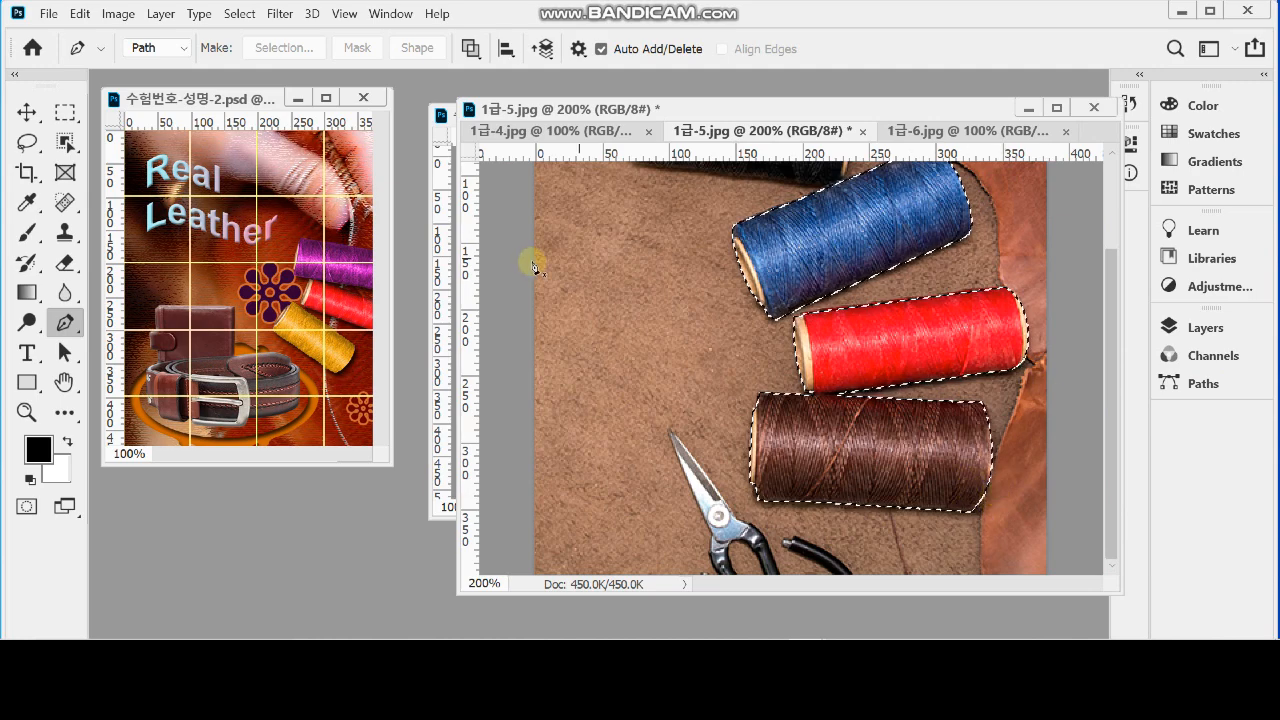
Minimize 1급-5.jpg and paste the cut-out spools into the working composition as a new layer
{"action": "left_click", "coordinate": [1029, 108]}
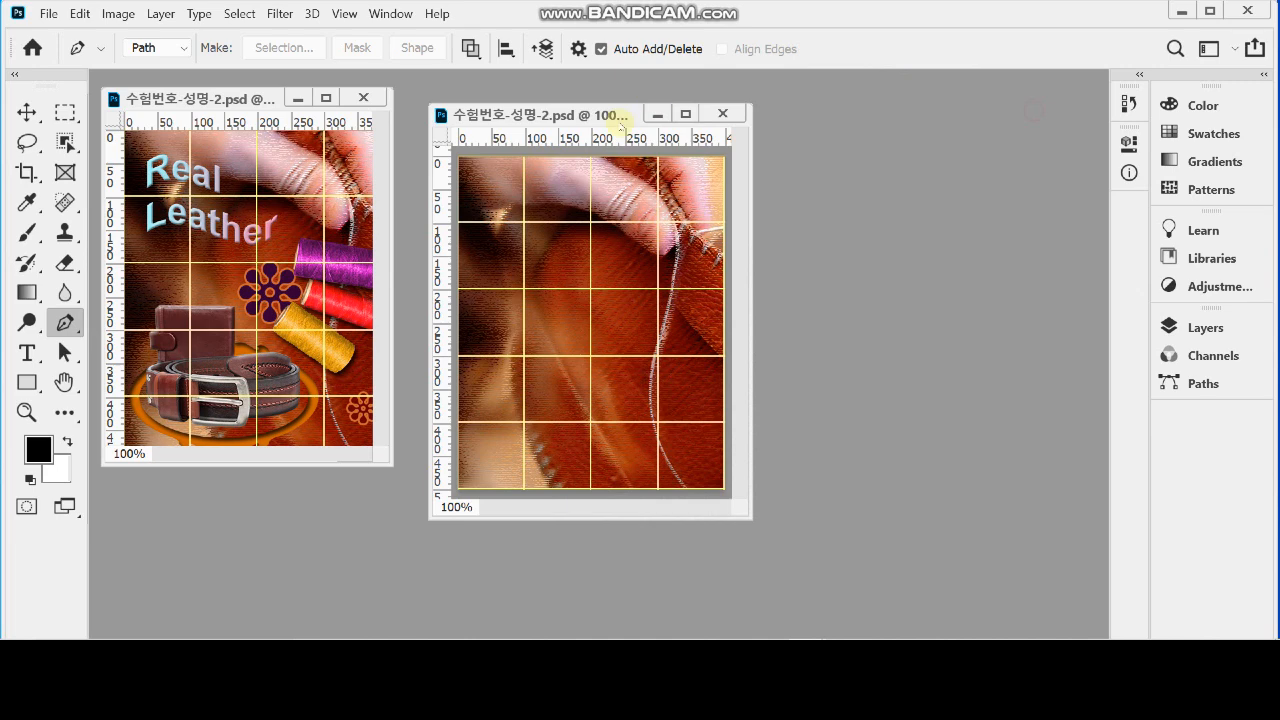
{"action": "left_click_drag", "start_coordinate": [596, 112], "coordinate": [605, 97]}
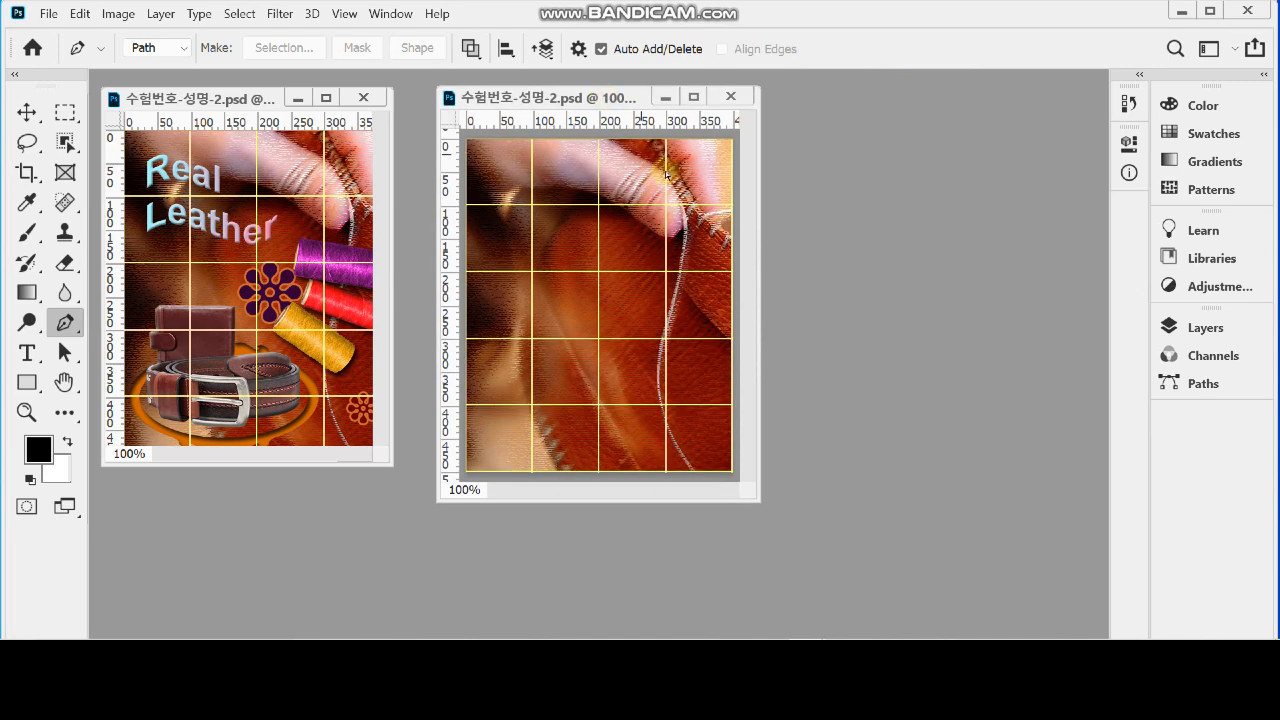
{"action": "key", "text": "ctrl+v"}
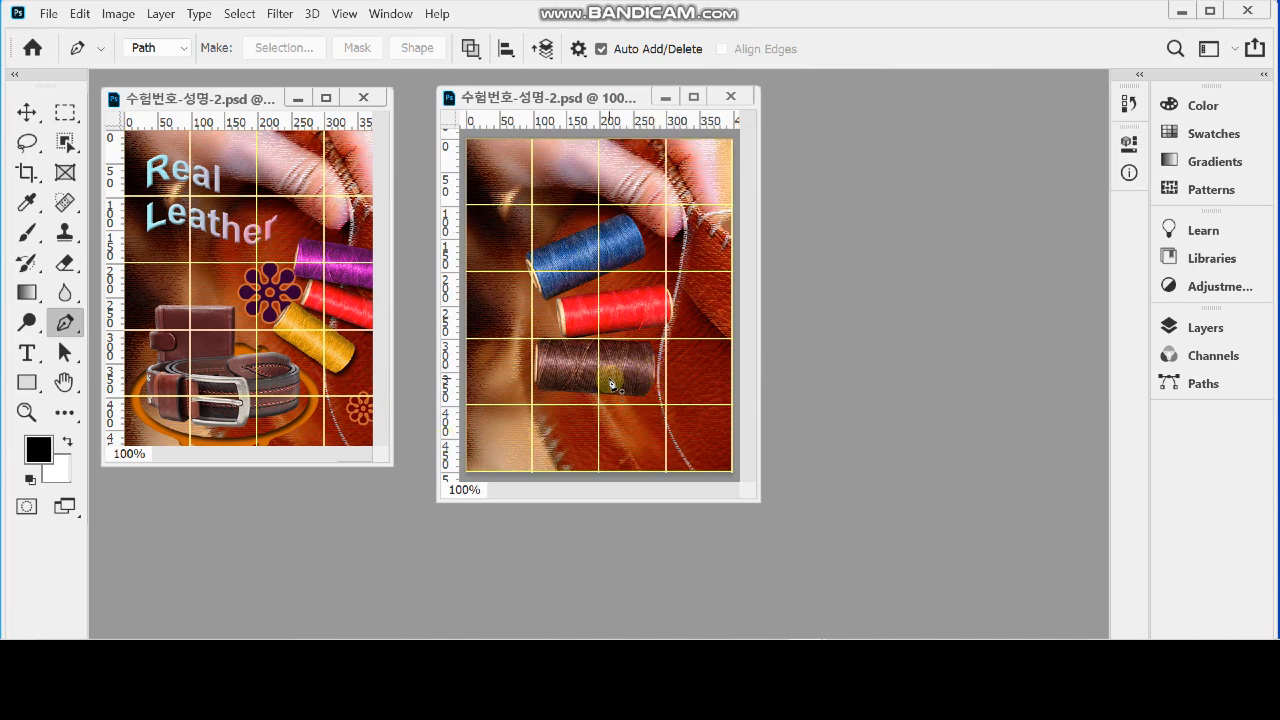
Flip the pasted spools vertically with Free Transform and move them to about X 308, Y 288.5 px
{"action": "left_click", "coordinate": [617, 282]}
{"action": "key", "text": "ctrl+t"}
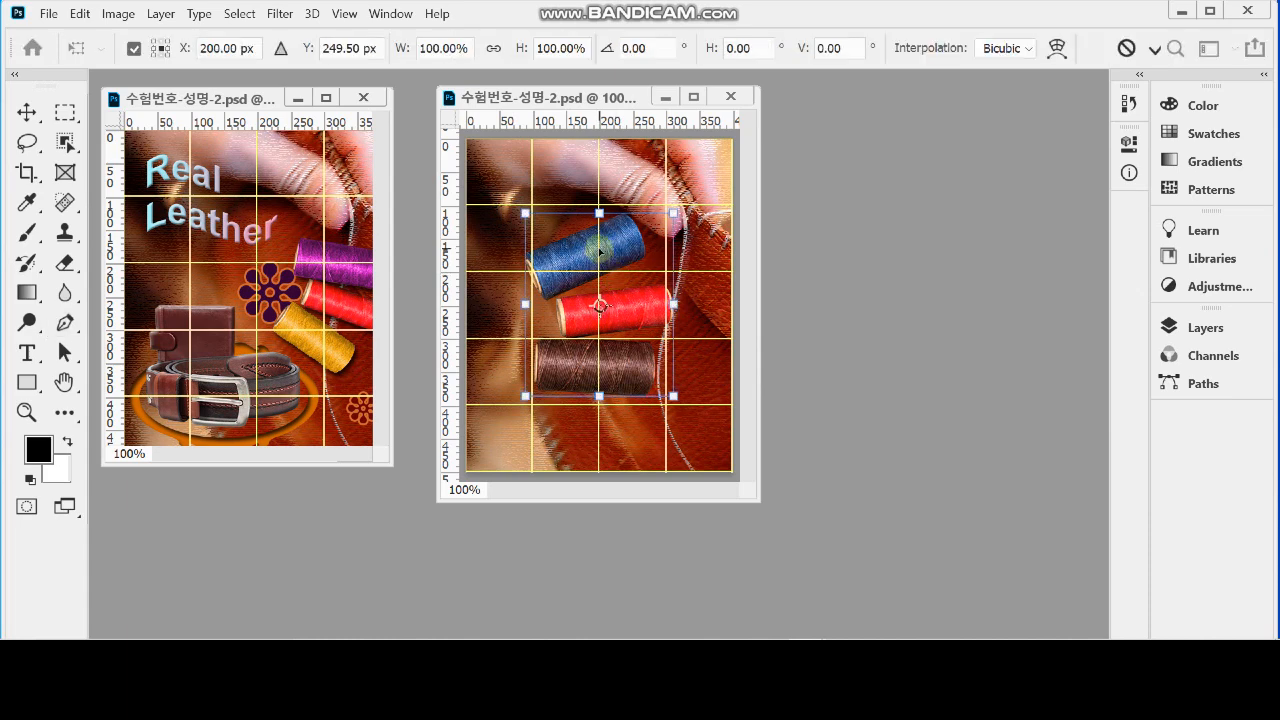
{"action": "right_click", "coordinate": [600, 240]}
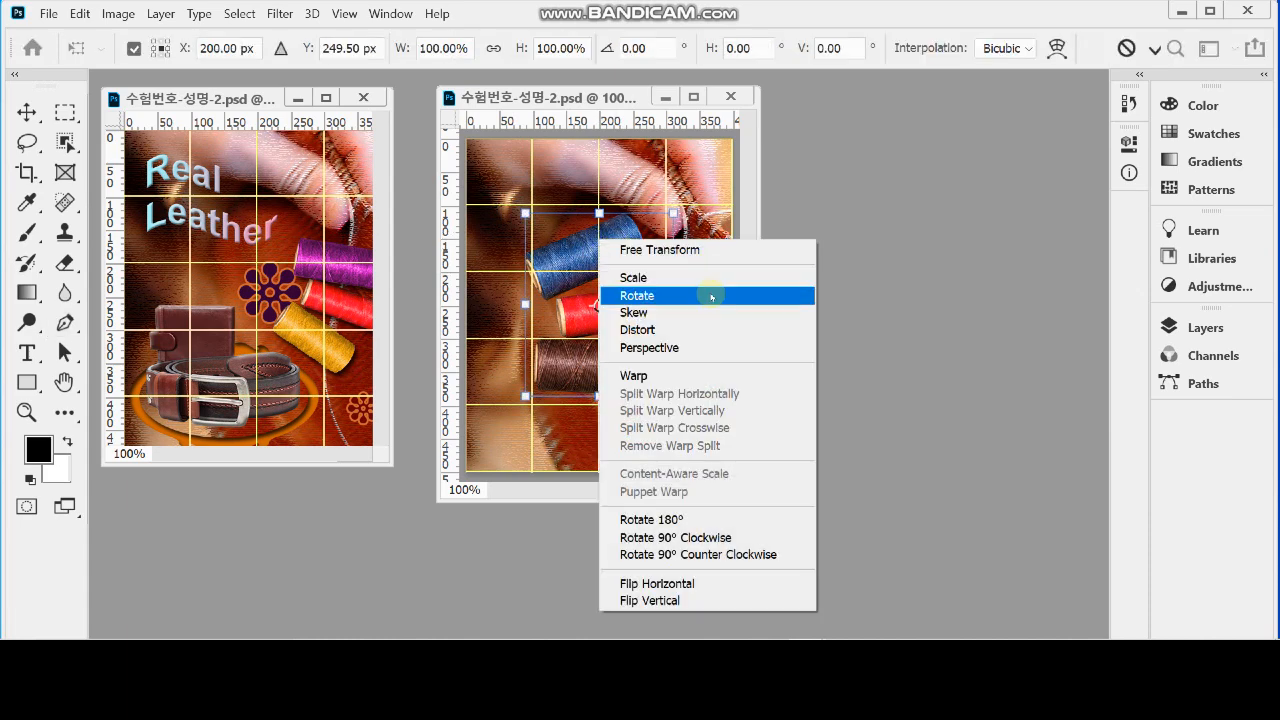
{"action": "left_click", "coordinate": [718, 601]}
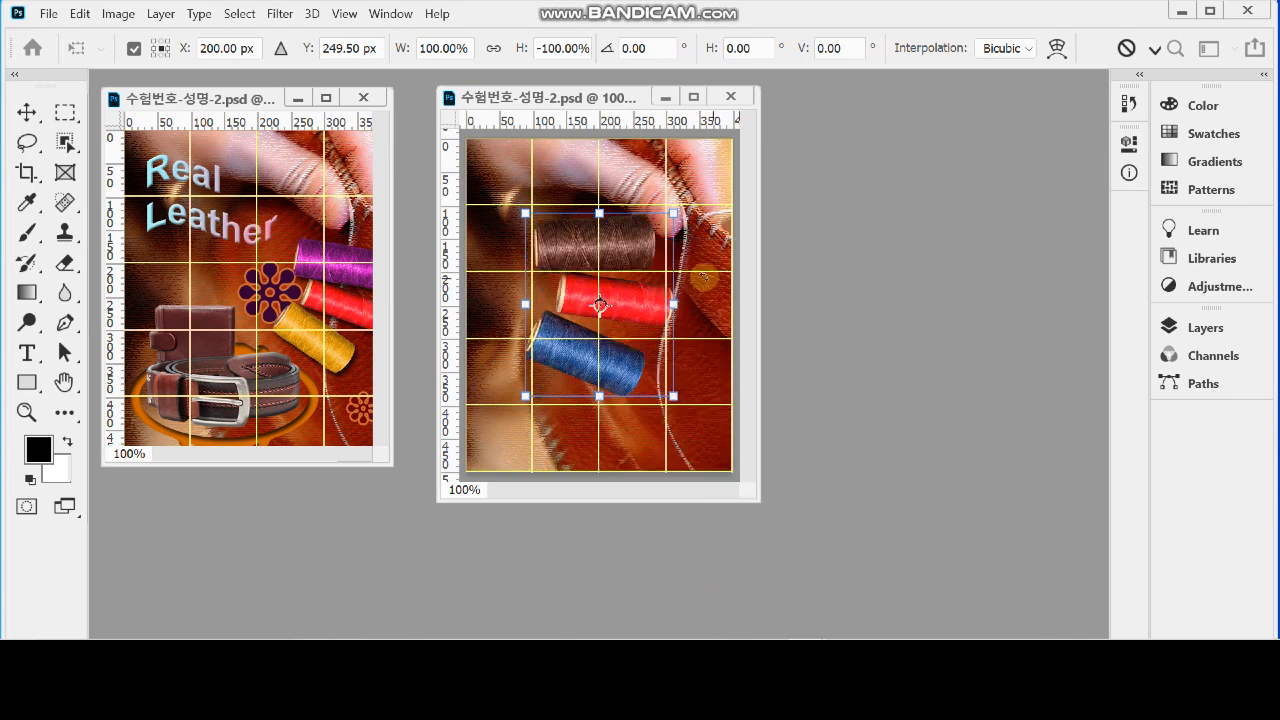
{"action": "left_click_drag", "start_coordinate": [596, 249], "coordinate": [688, 277]}
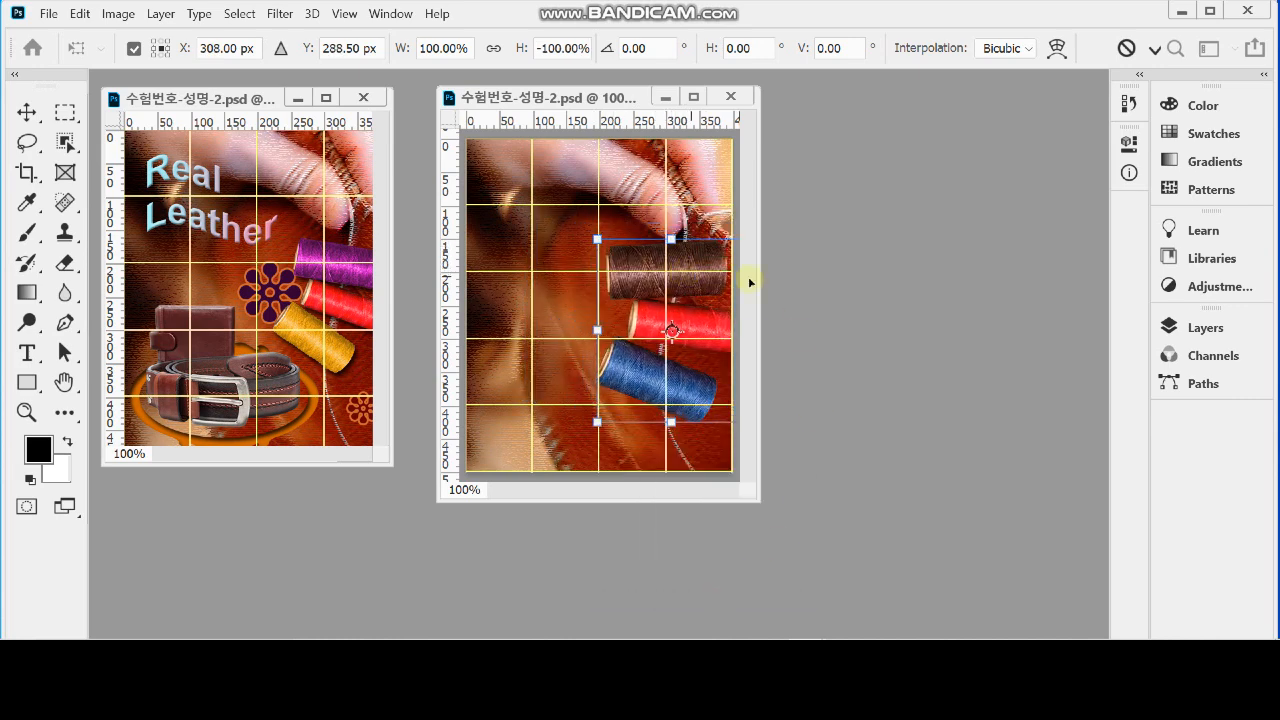
Scale the spools to about 79%, rotate them clockwise, position them as in the reference, and apply the transform
{"action": "mouse_move", "coordinate": [598, 239]}
{"action": "left_mouse_down"}
{"action": "mouse_move", "coordinate": [645, 276]}
{"action": "mouse_move", "coordinate": [594, 284]}
{"action": "mouse_move", "coordinate": [611, 255]}
{"action": "left_mouse_up"}
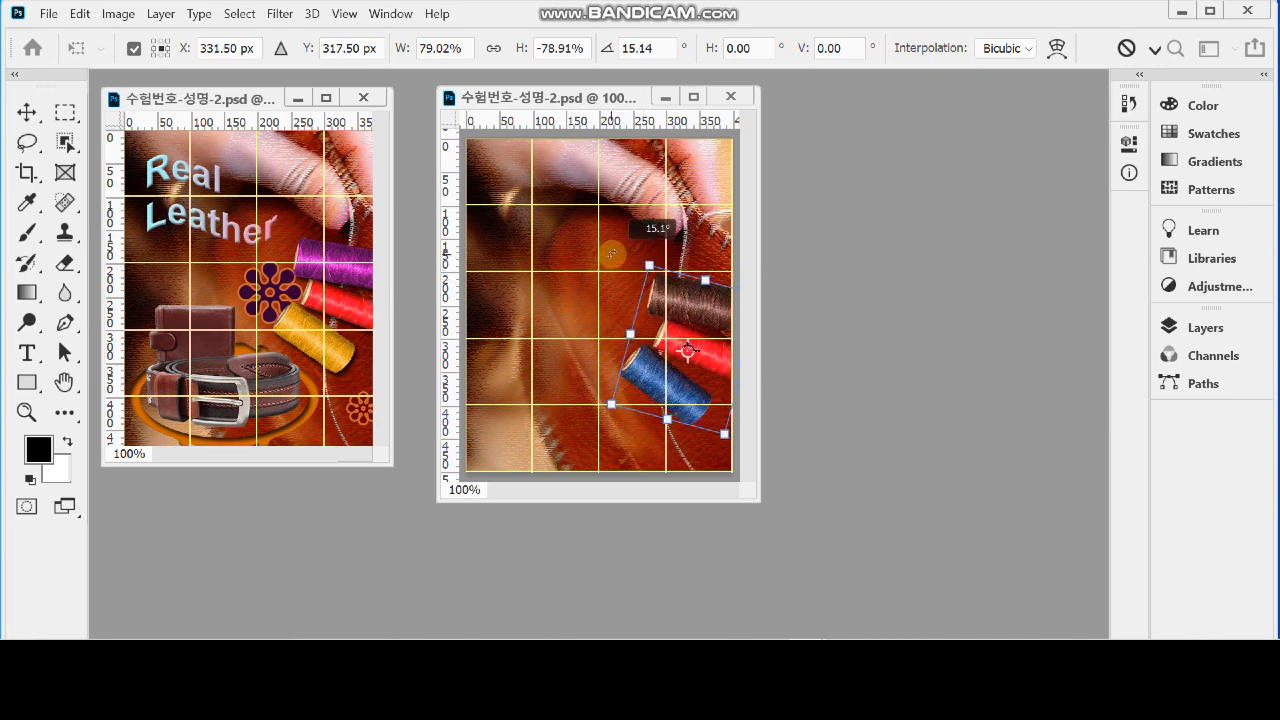
{"action": "left_click_drag", "start_coordinate": [689, 310], "coordinate": [669, 286]}
{"action": "left_click_drag", "start_coordinate": [609, 238], "coordinate": [610, 240]}
{"action": "left_click_drag", "start_coordinate": [694, 300], "coordinate": [692, 287]}
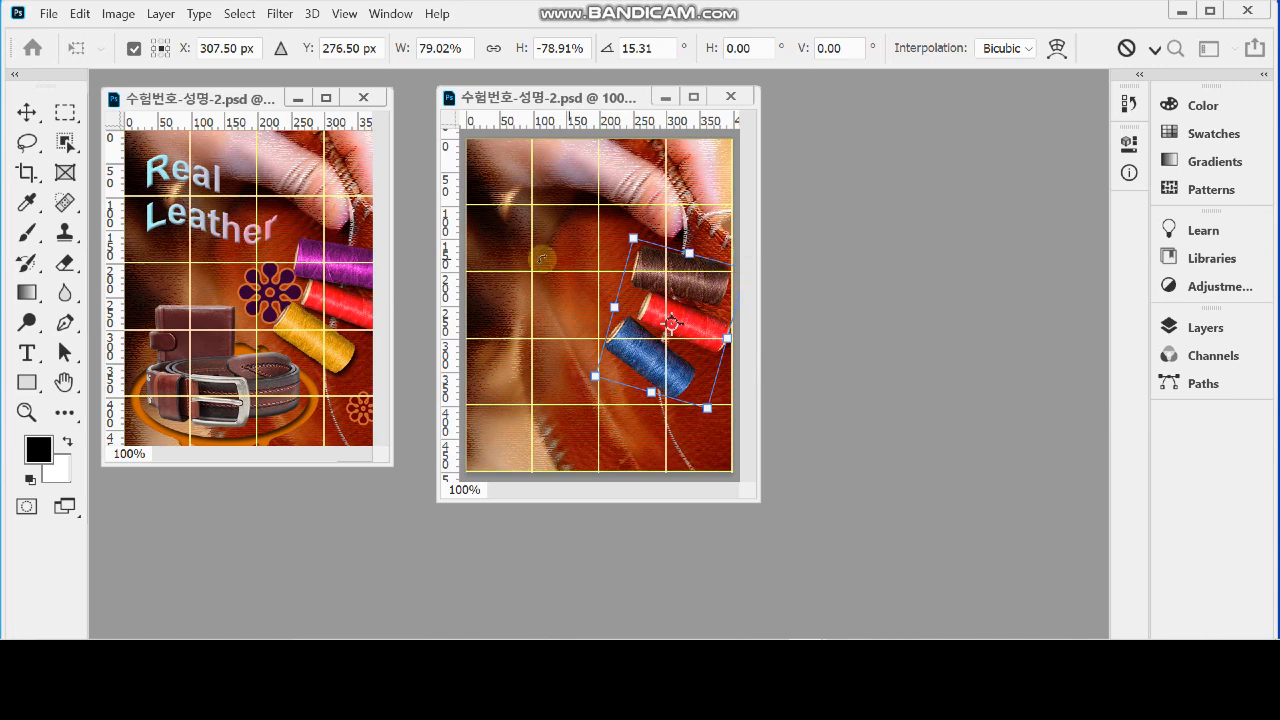
{"action": "mouse_move", "coordinate": [708, 416]}
{"action": "left_mouse_down"}
{"action": "mouse_move", "coordinate": [706, 390]}
{"action": "mouse_move", "coordinate": [698, 425]}
{"action": "left_mouse_up"}
{"action": "left_click_drag", "start_coordinate": [690, 365], "coordinate": [687, 365]}
{"action": "key", "text": "Return"}
{"action": "key", "text": "p"}
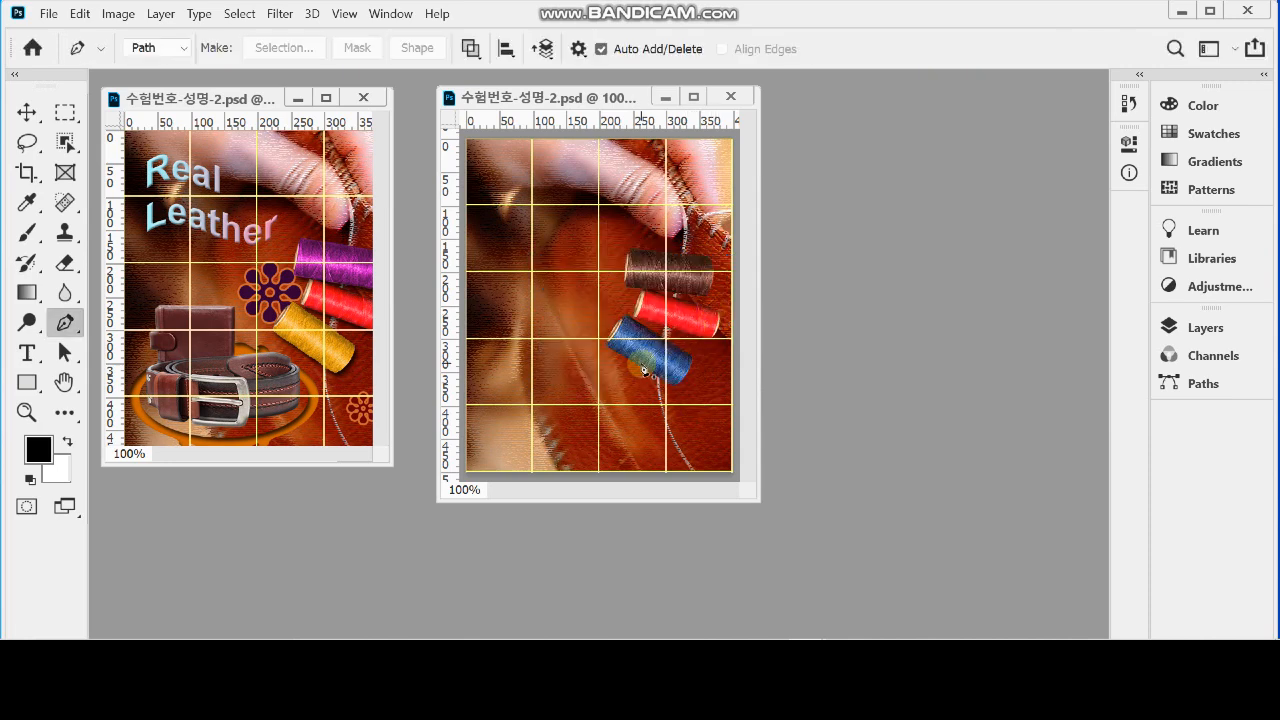
Fine-tune the spools with Free Transform to about 101.6% scale, -0.37° rotation and position X 294.54, Y 261.62 px
{"action": "key", "text": "ctrl+t"}
{"action": "left_click_drag", "start_coordinate": [607, 247], "coordinate": [693, 307]}
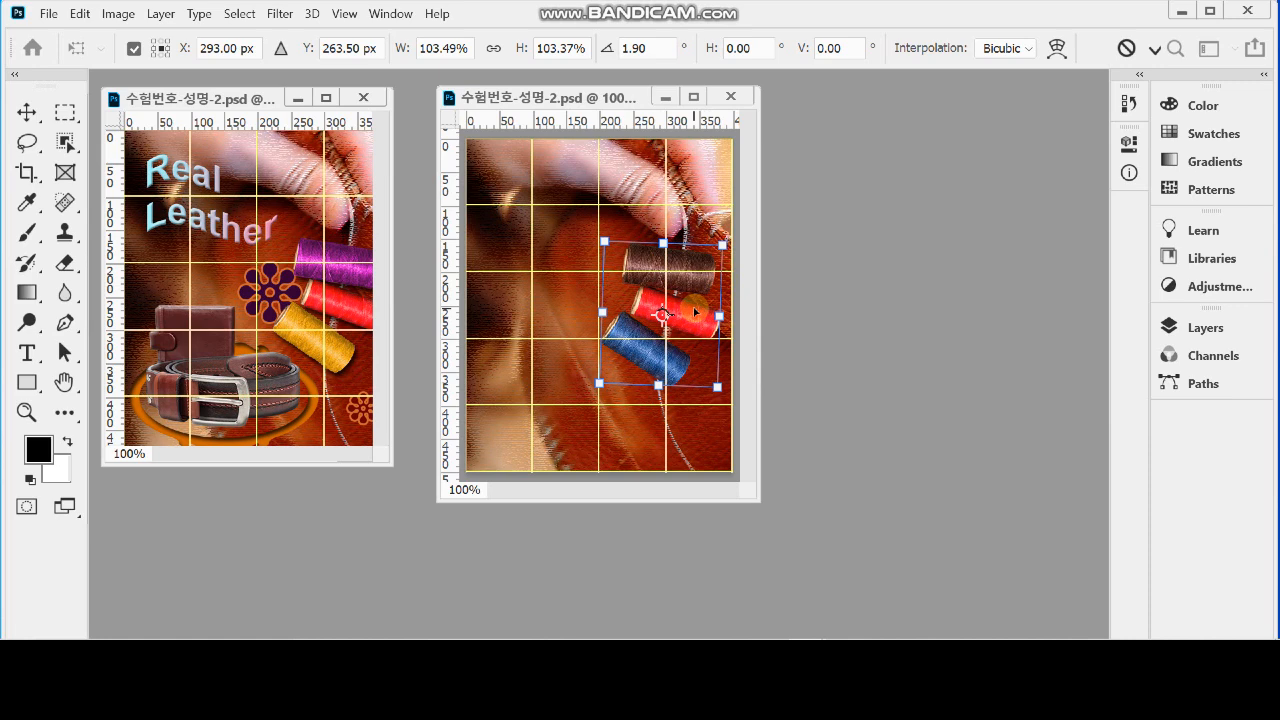
{"action": "left_click_drag", "start_coordinate": [688, 418], "coordinate": [703, 415]}
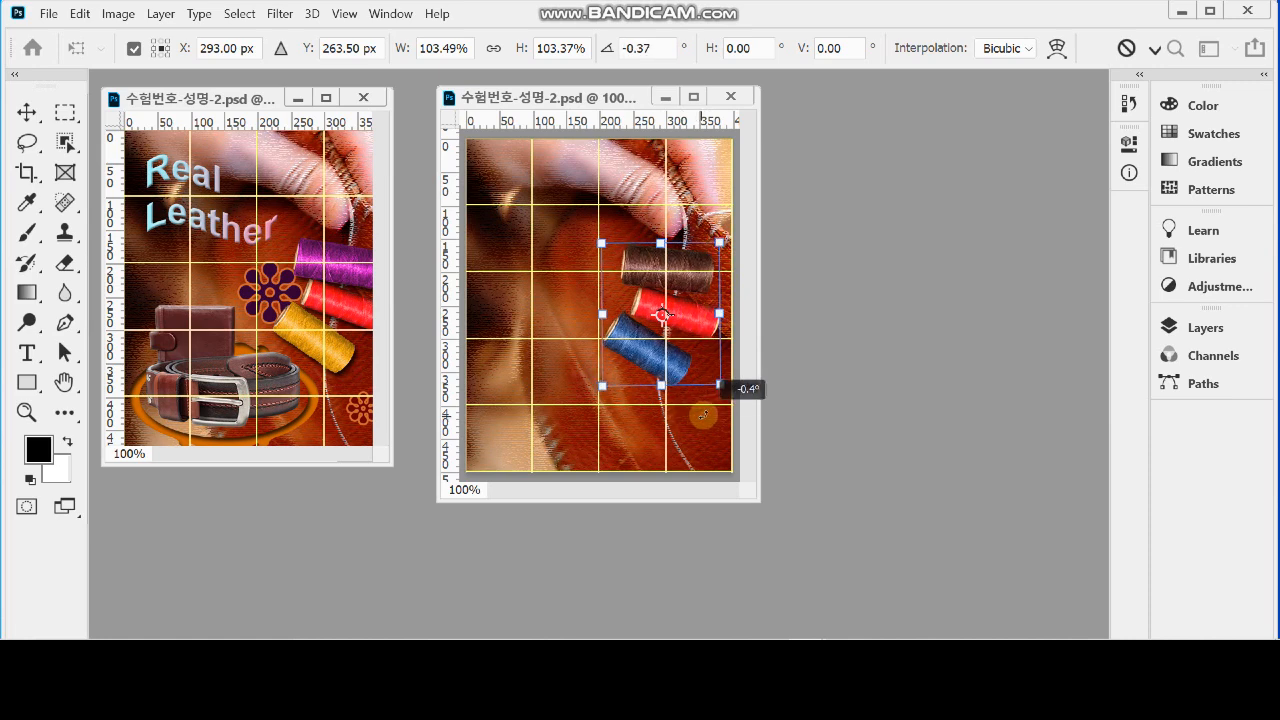
{"action": "left_click_drag", "start_coordinate": [602, 386], "coordinate": [606, 383]}
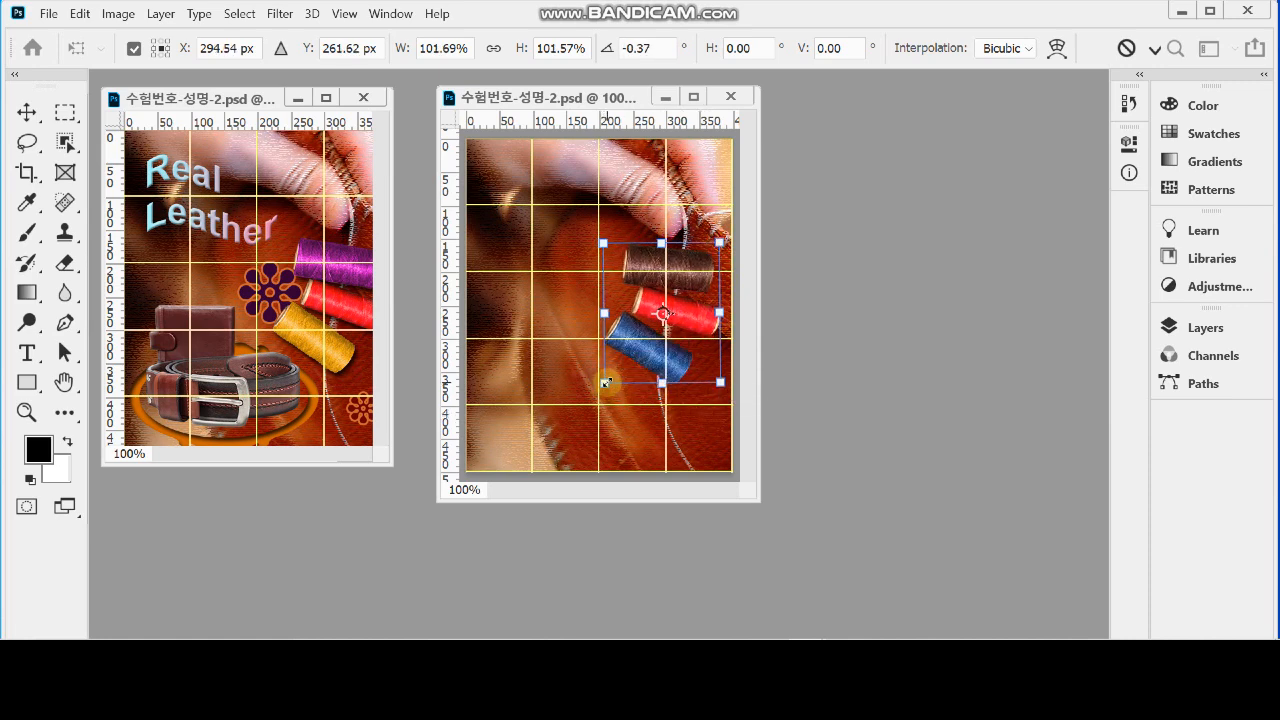
{"action": "key", "text": "Return"}
{"action": "key", "text": "p"}
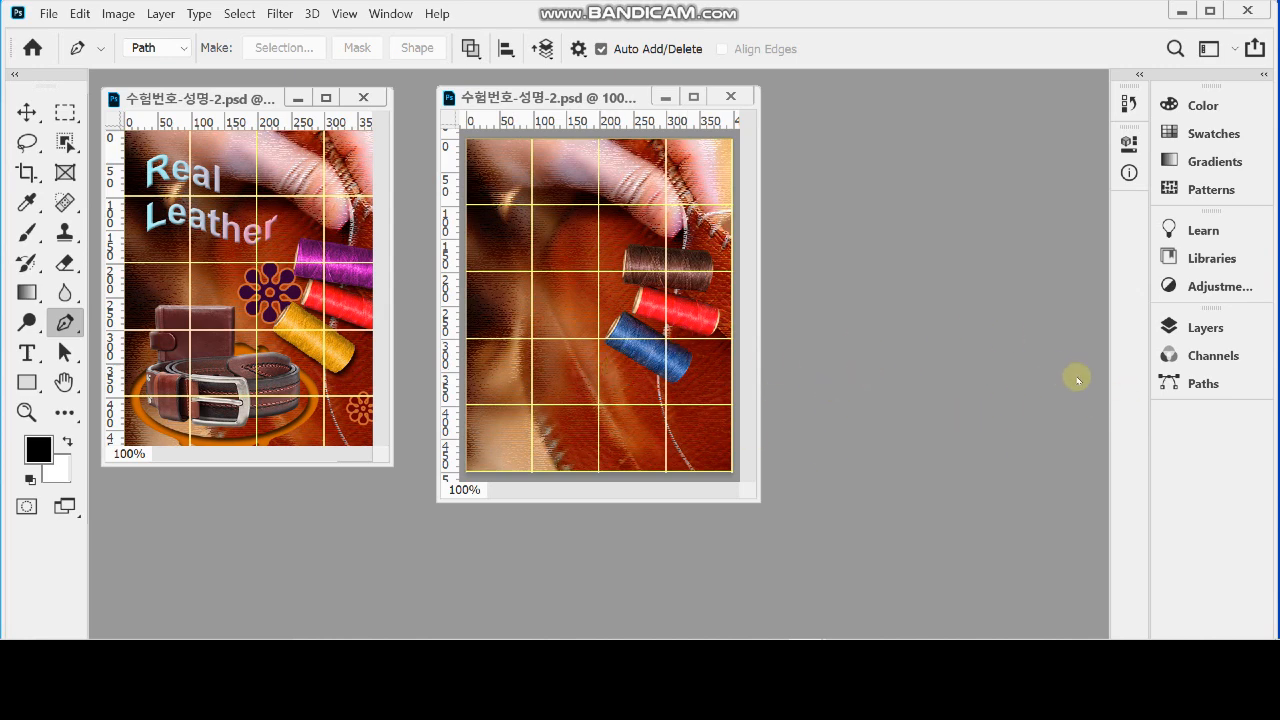
Add a Drop Shadow to the spools layer with a 120° angle, 7 px distance and 7 px size
{"action": "left_click", "coordinate": [1204, 327]}
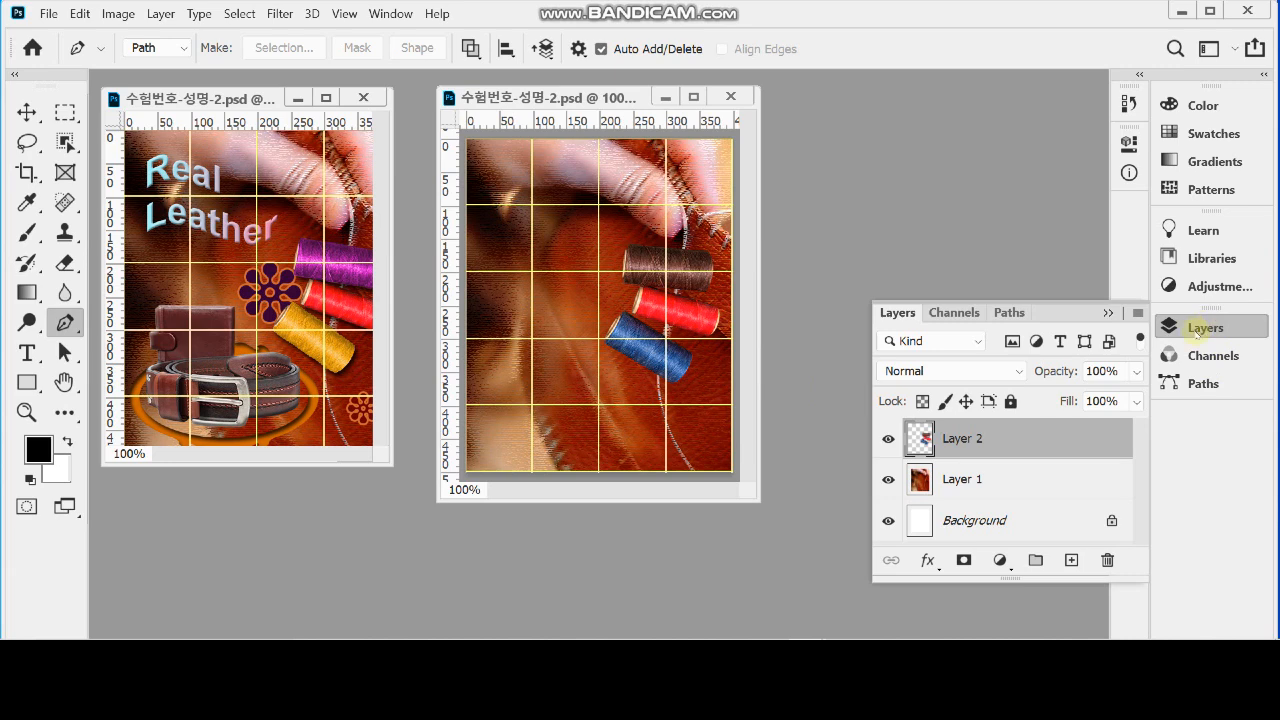
{"action": "left_click", "coordinate": [923, 561]}
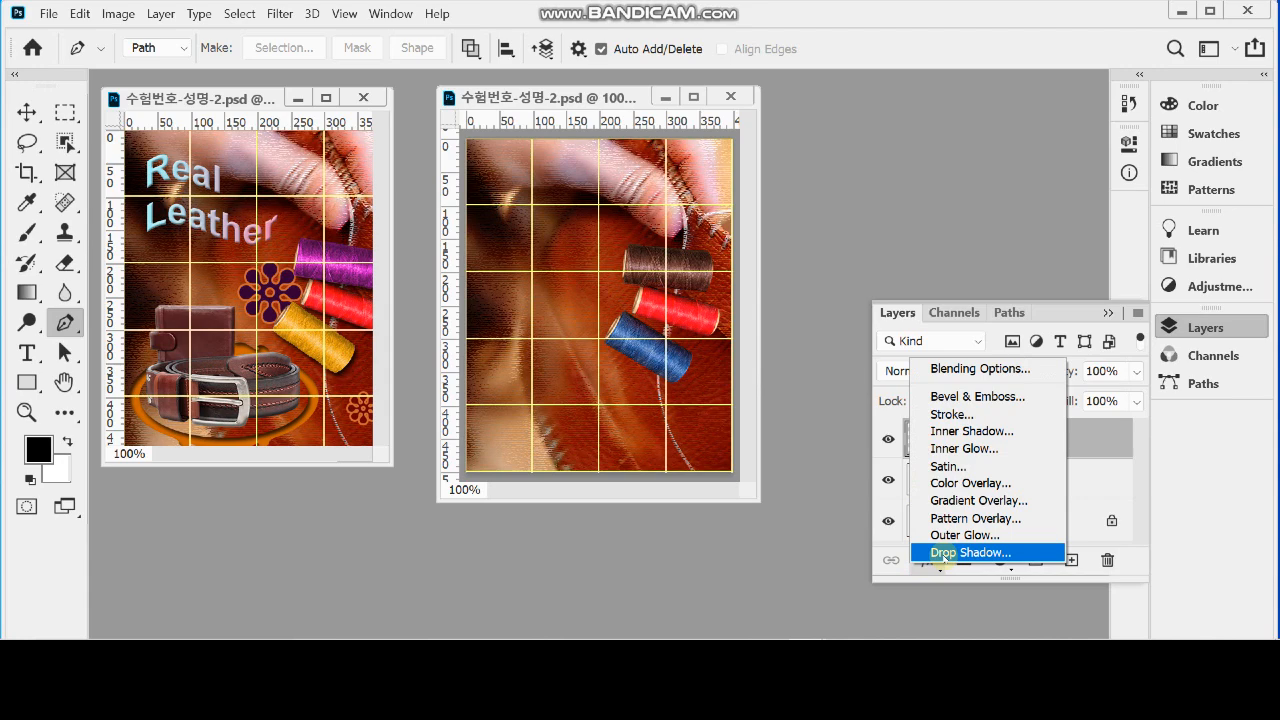
{"action": "left_click", "coordinate": [943, 553]}
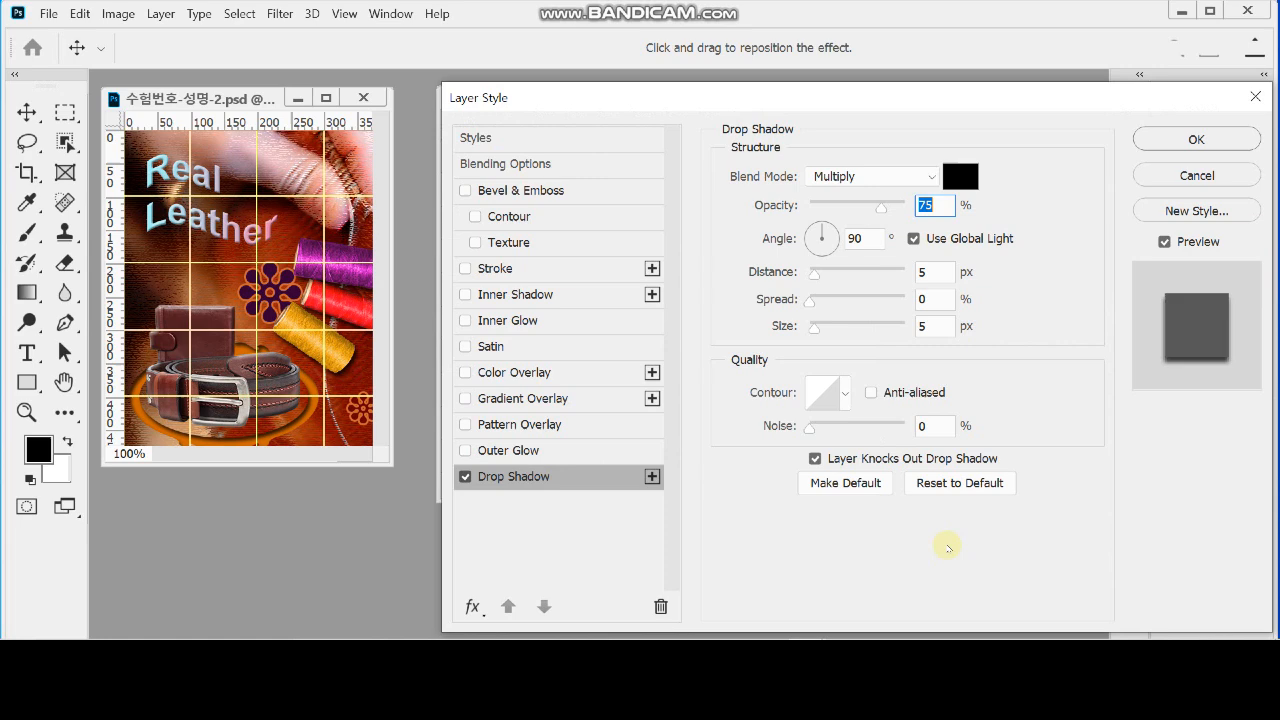
{"action": "left_click", "coordinate": [938, 272]}
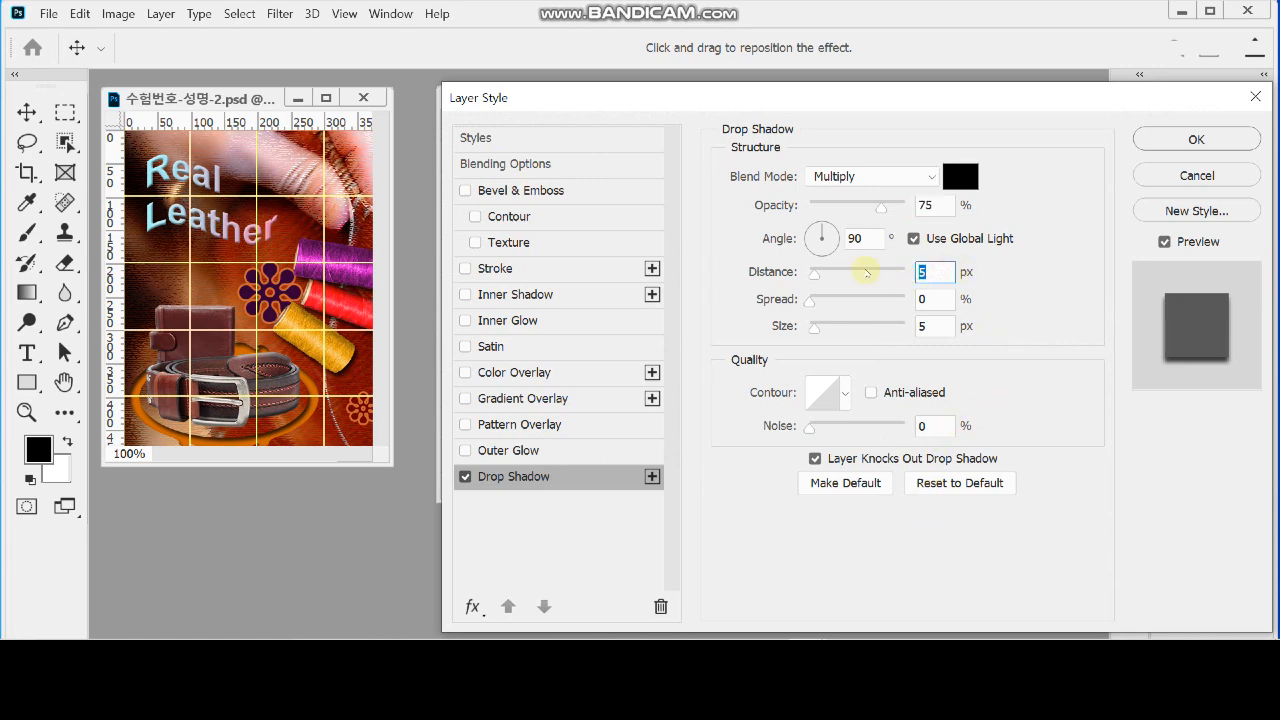
{"action": "key", "text": "Tab"}
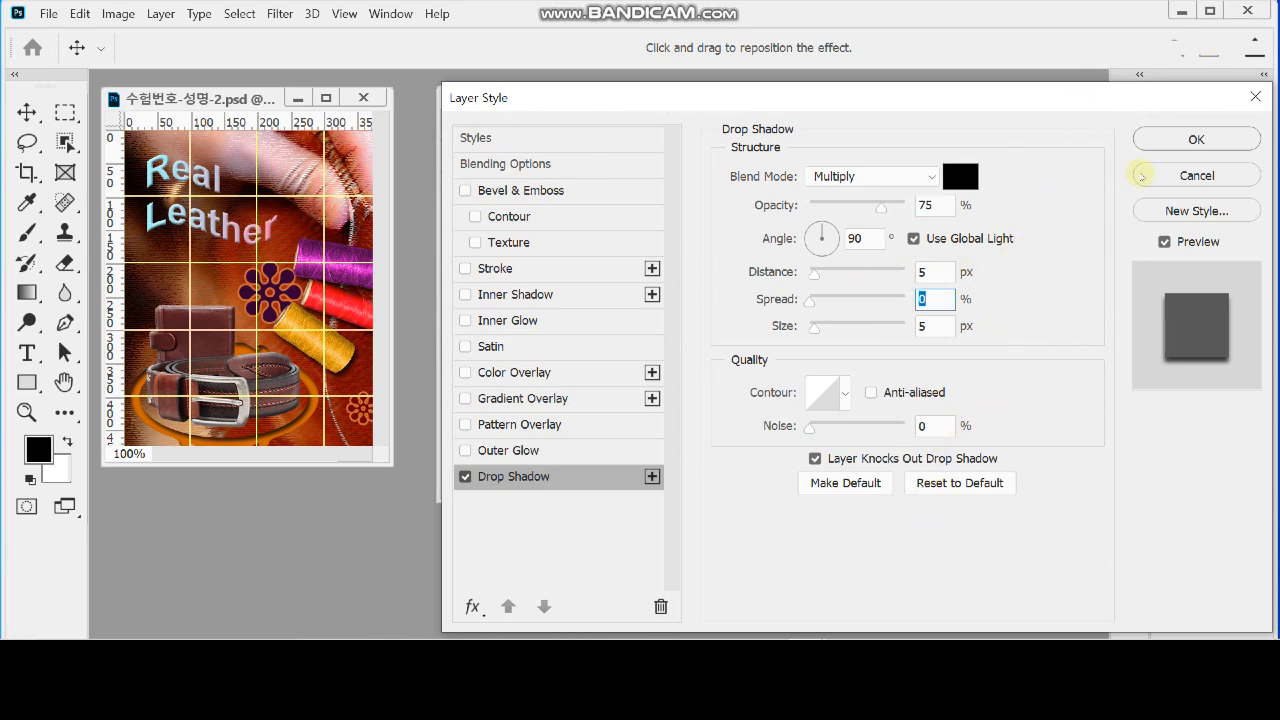
{"action": "left_click", "coordinate": [853, 238]}
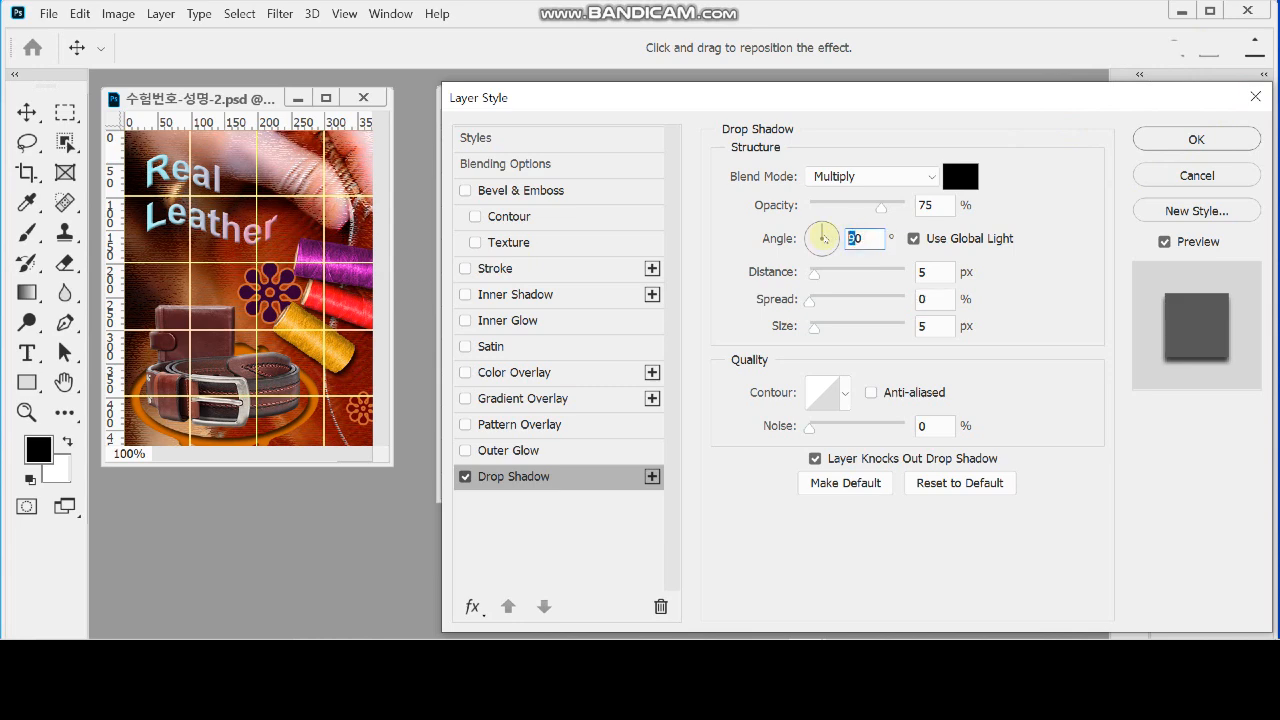
{"action": "type", "text": "120"}
{"action": "key", "text": "Tab"}
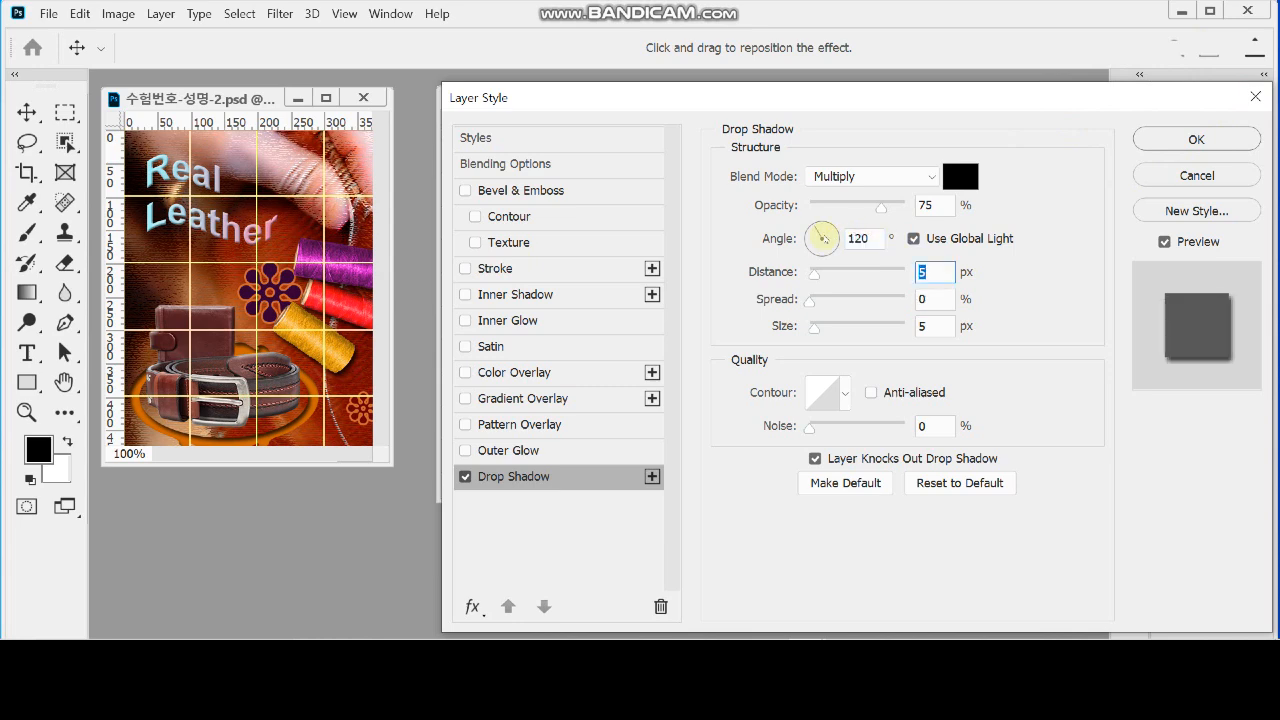
{"action": "type", "text": "7"}
{"action": "key", "text": "Tab"}
{"action": "key", "text": "Tab"}
{"action": "type", "text": "7"}
{"action": "key", "text": "Return"}
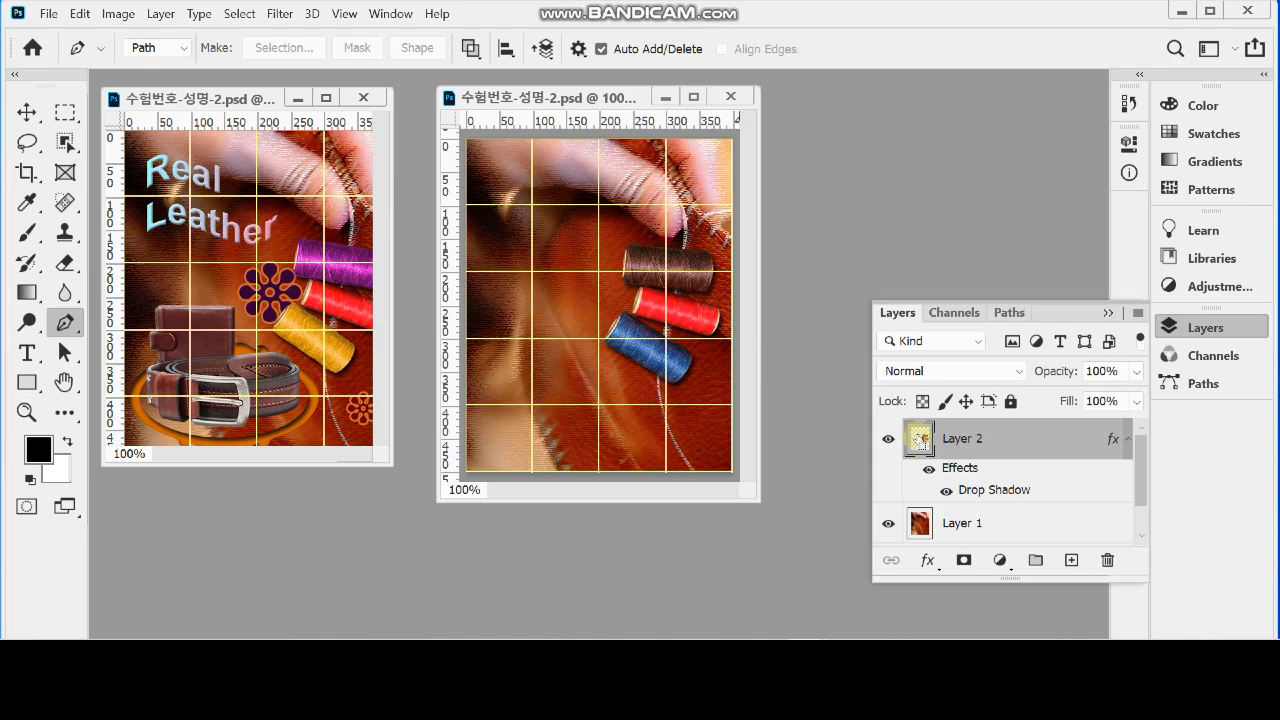
Load the outlines of the thread spools on Layer 2 as a selection and enlarge the working document's window
{"action": "left_click", "coordinate": [920, 440], "text": "ctrl"}
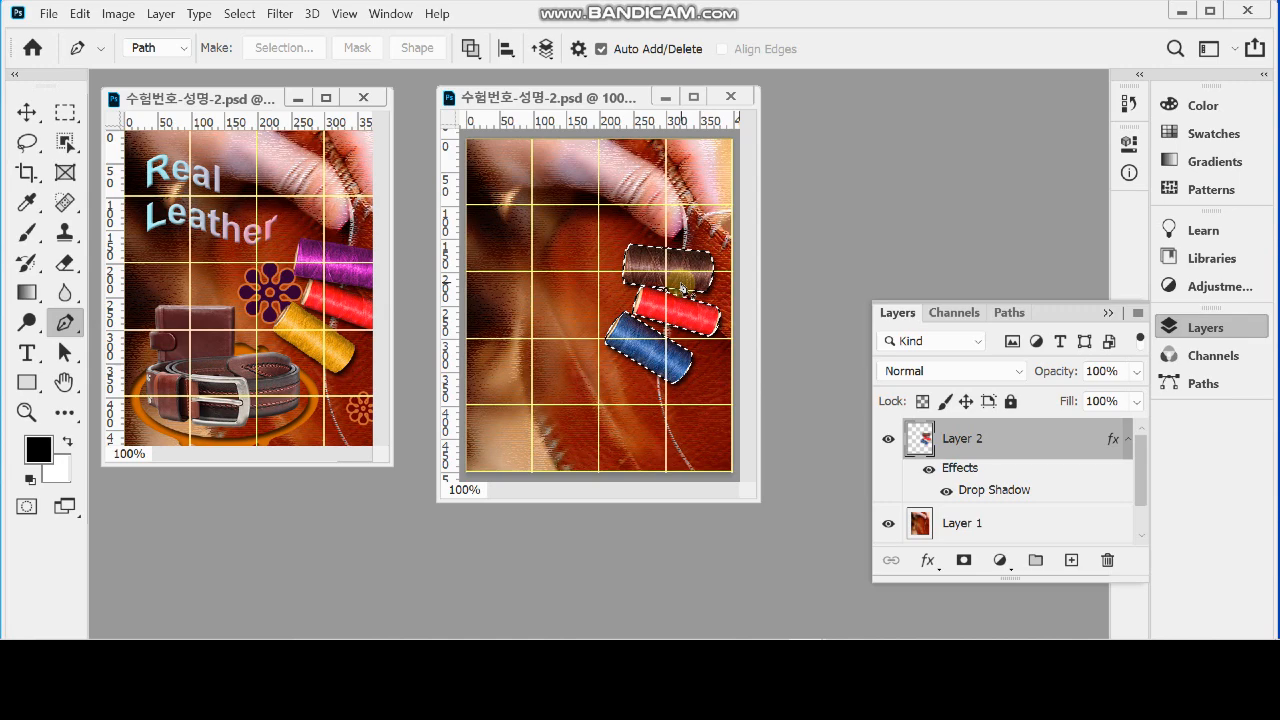
{"action": "scroll", "coordinate": [660, 297], "scroll_direction": "up", "scroll_amount": 2}
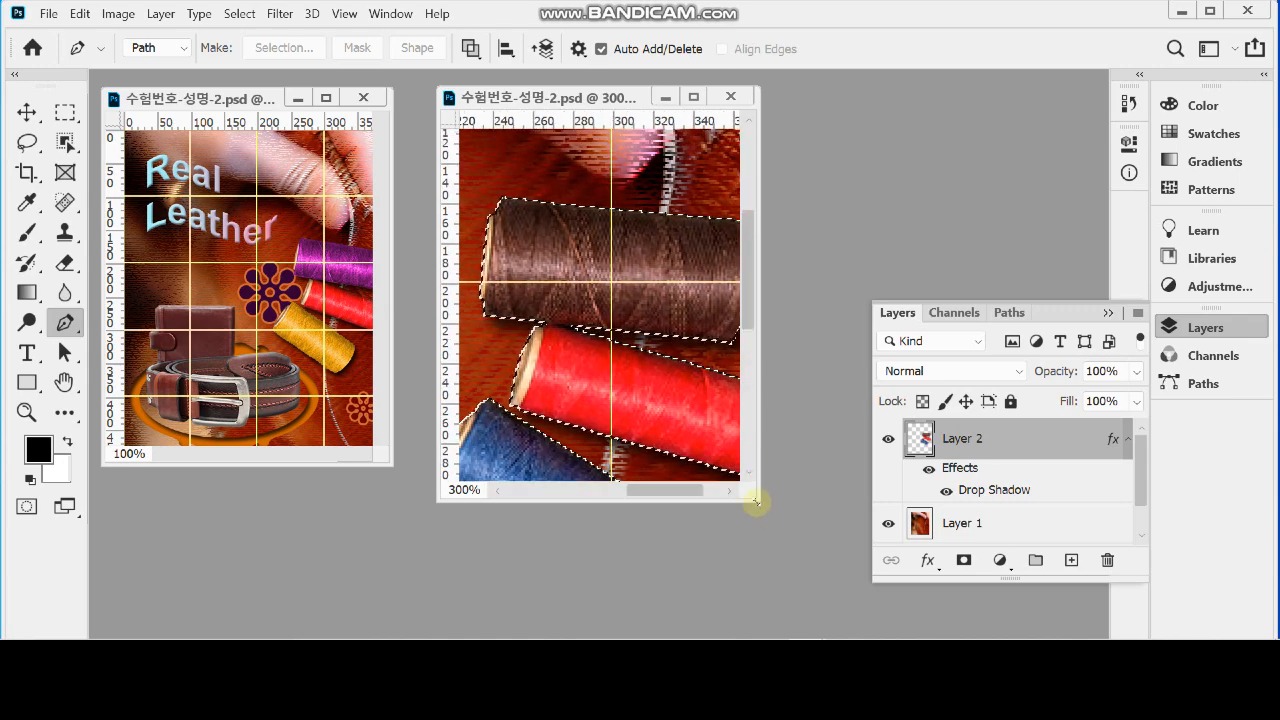
{"action": "left_click_drag", "start_coordinate": [757, 508], "coordinate": [846, 558]}
{"action": "left_click_drag", "start_coordinate": [706, 366], "coordinate": [724, 370]}
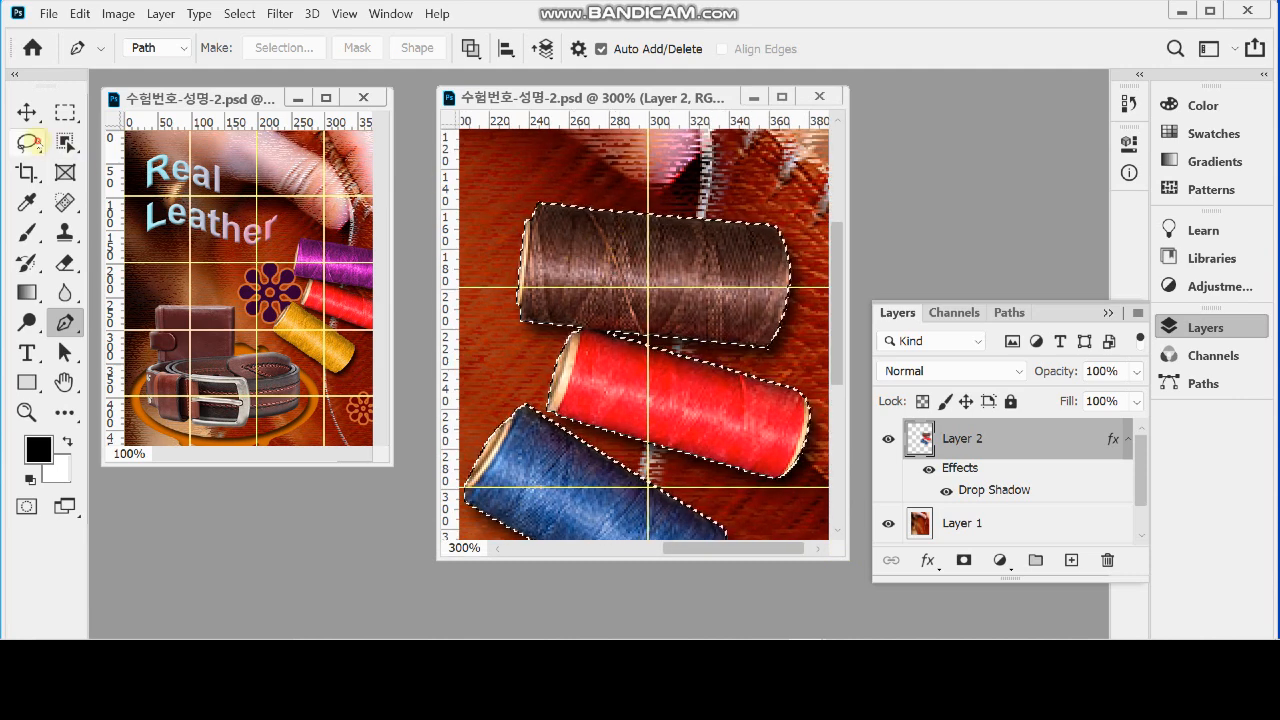
Reduce the selection to the brown spool by intersecting it with a Polygonal Lasso outline drawn around that spool
{"action": "left_click", "coordinate": [27, 142]}
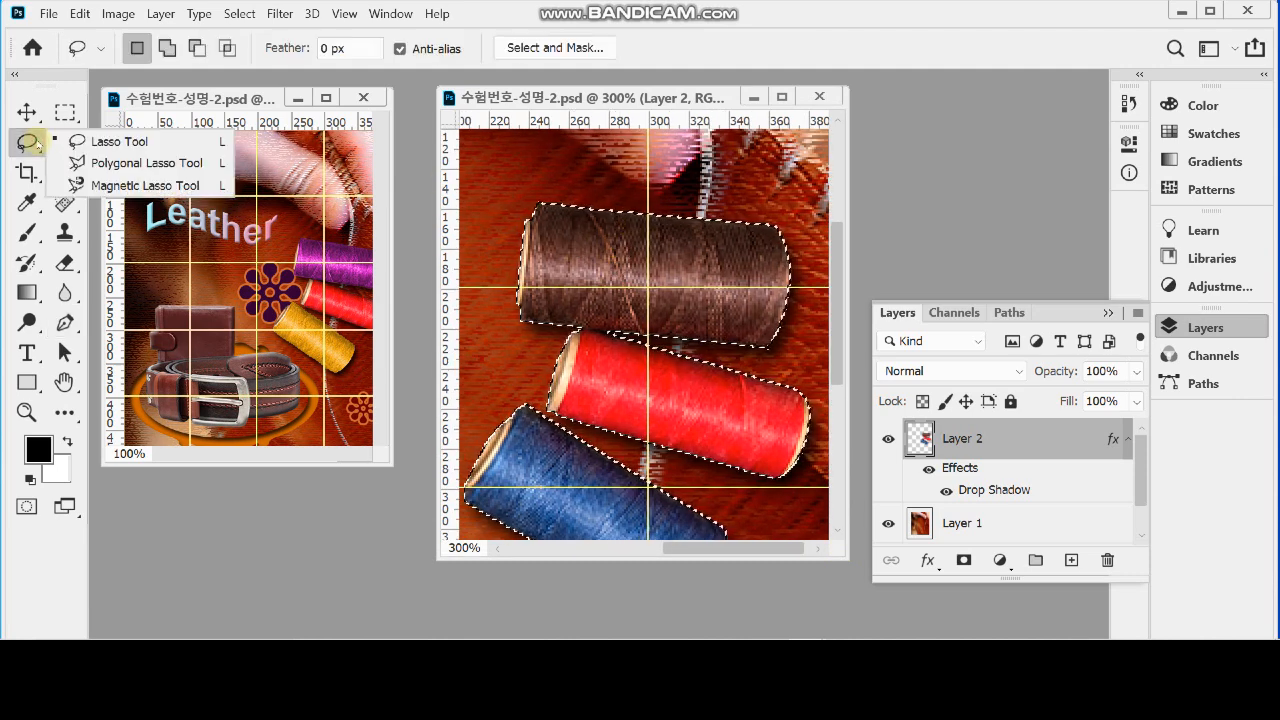
{"action": "left_click", "coordinate": [95, 165]}
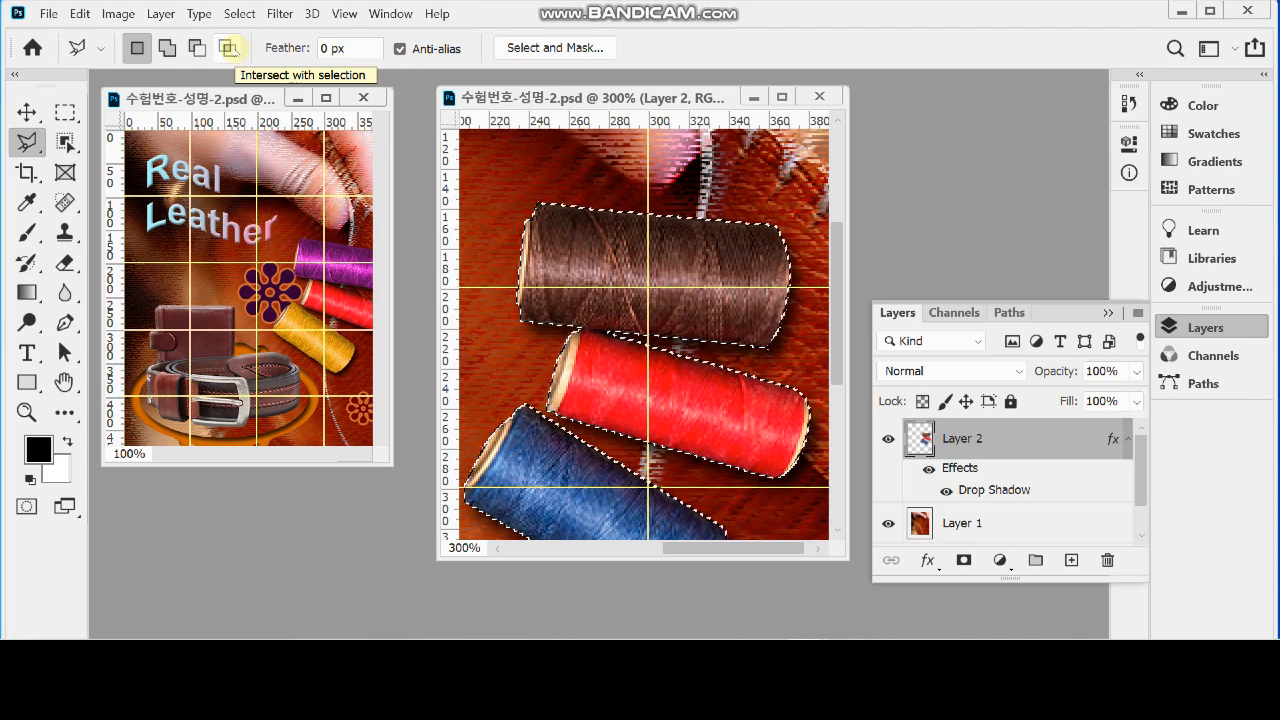
{"action": "left_click", "coordinate": [228, 48]}
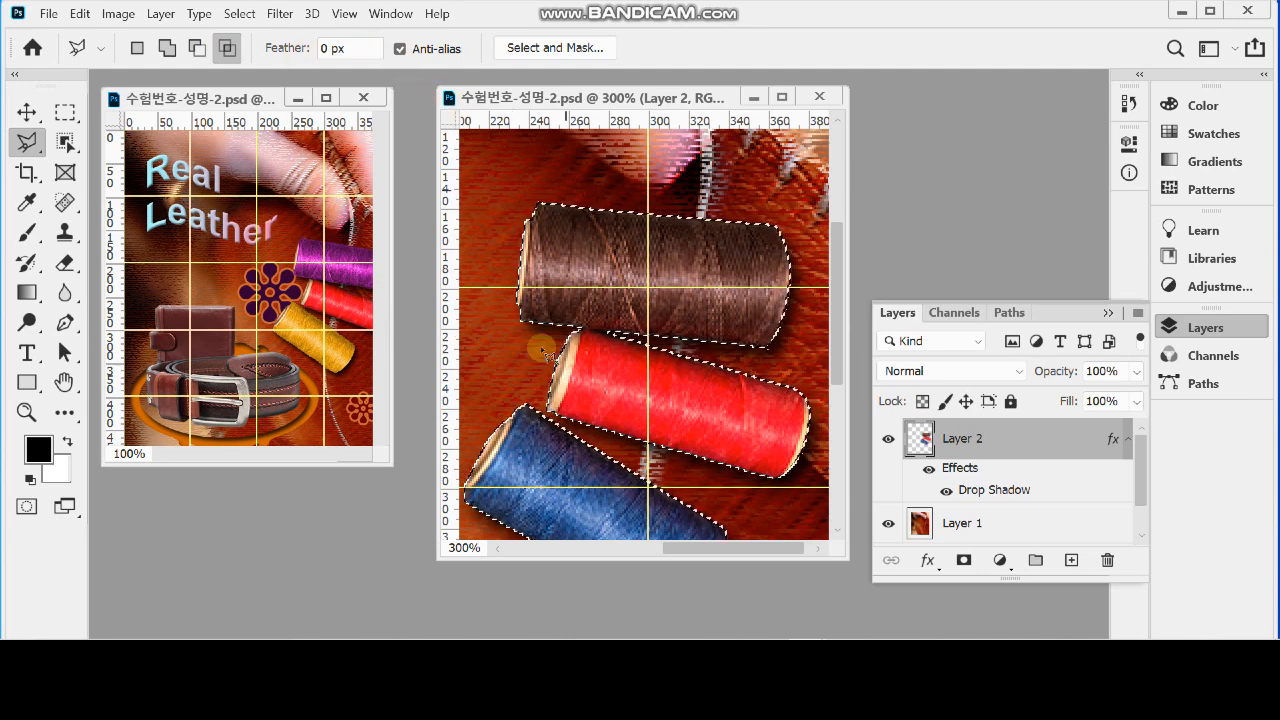
{"action": "left_click", "coordinate": [511, 320]}
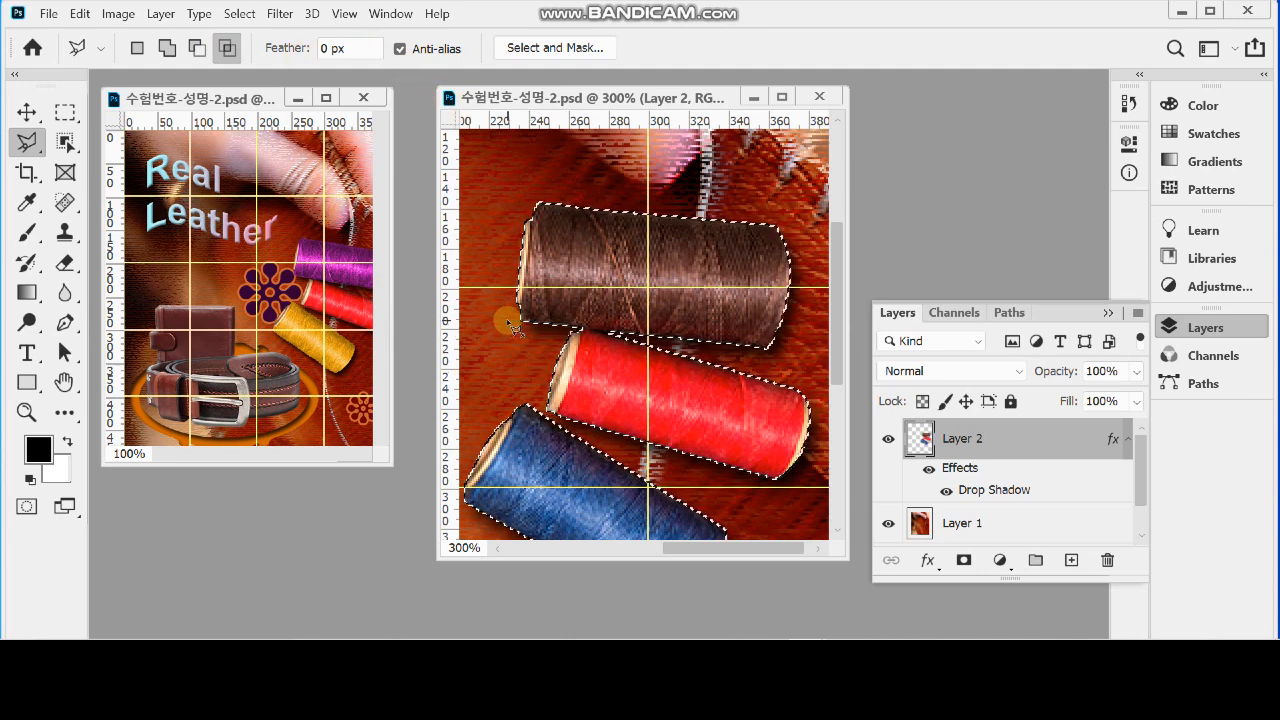
{"action": "left_click", "coordinate": [779, 353]}
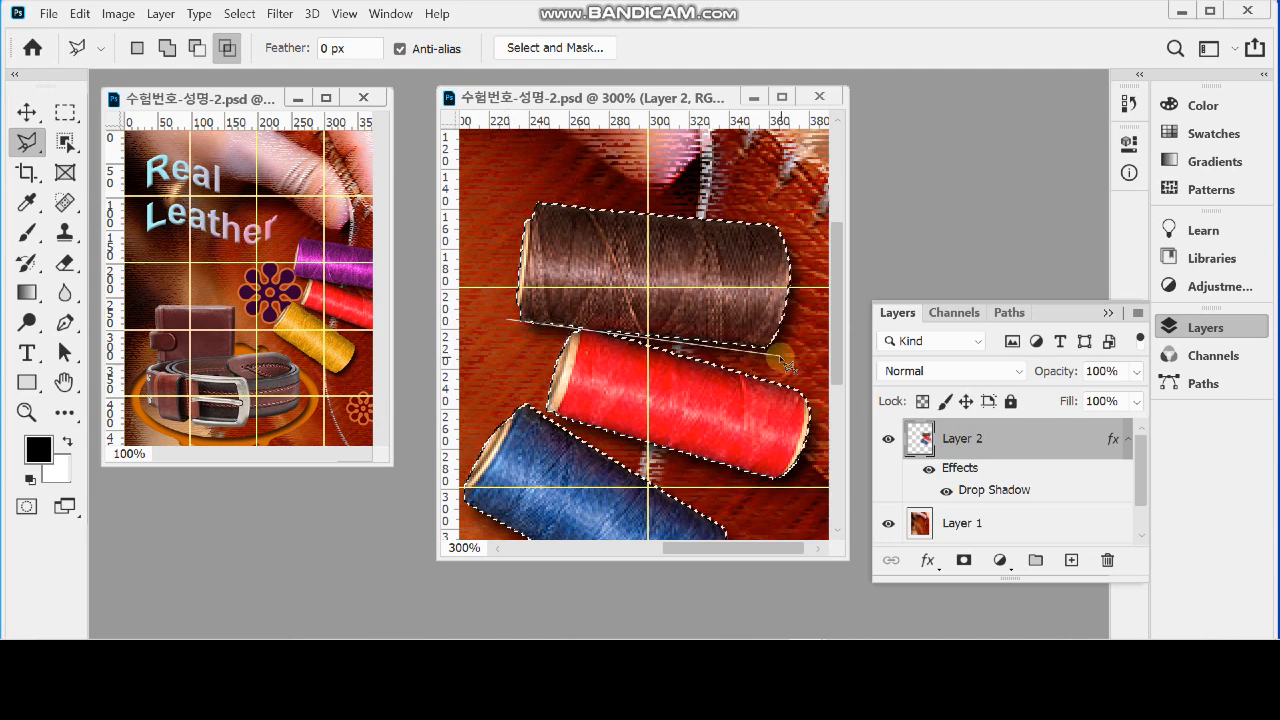
{"action": "left_click", "coordinate": [815, 268]}
{"action": "left_click", "coordinate": [791, 192]}
{"action": "left_click", "coordinate": [500, 181]}
{"action": "left_click", "coordinate": [484, 238]}
{"action": "double_click", "coordinate": [484, 238]}
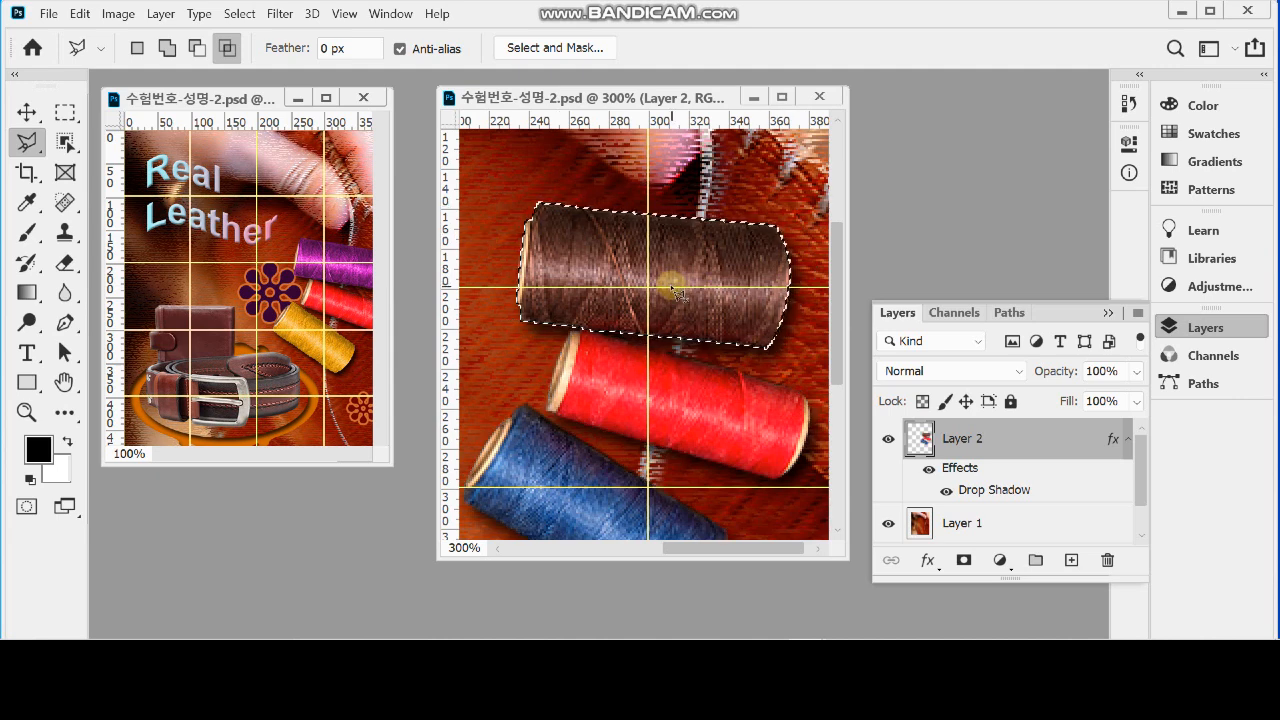
{"action": "key", "text": "ctrl+minus"}
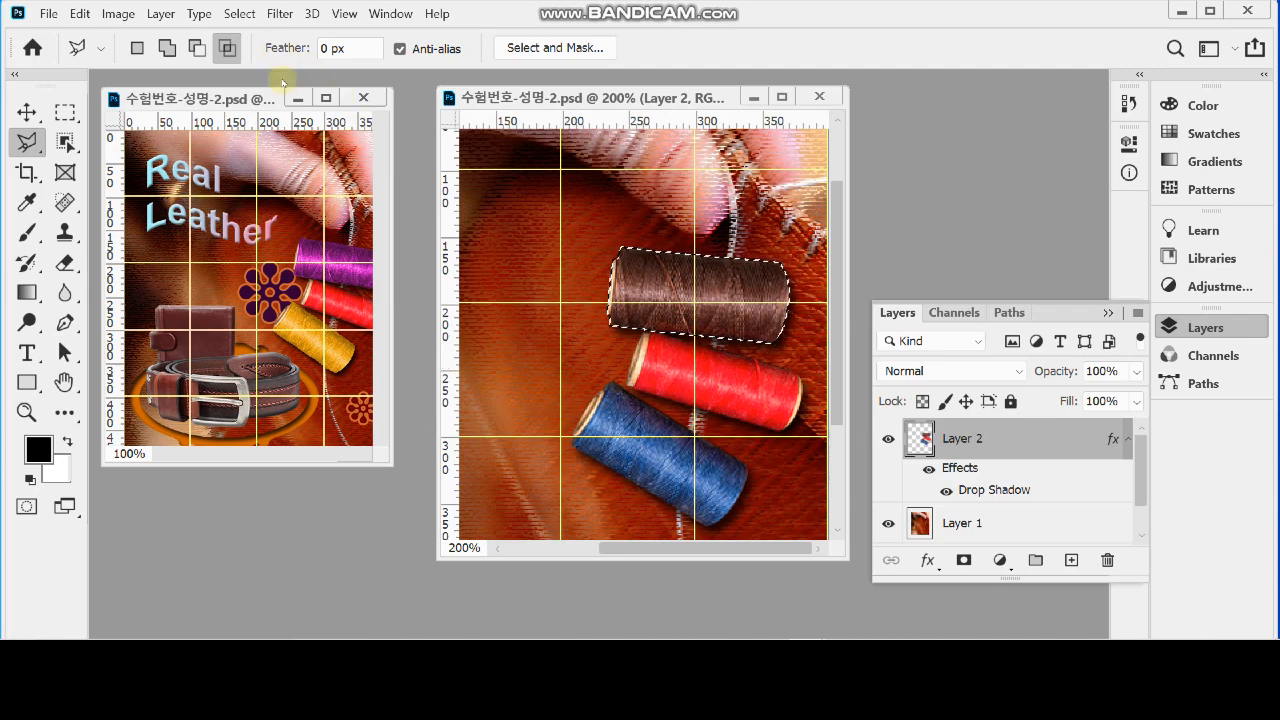
{"action": "left_click", "coordinate": [118, 14]}
{"action": "mouse_move", "coordinate": [150, 60]}
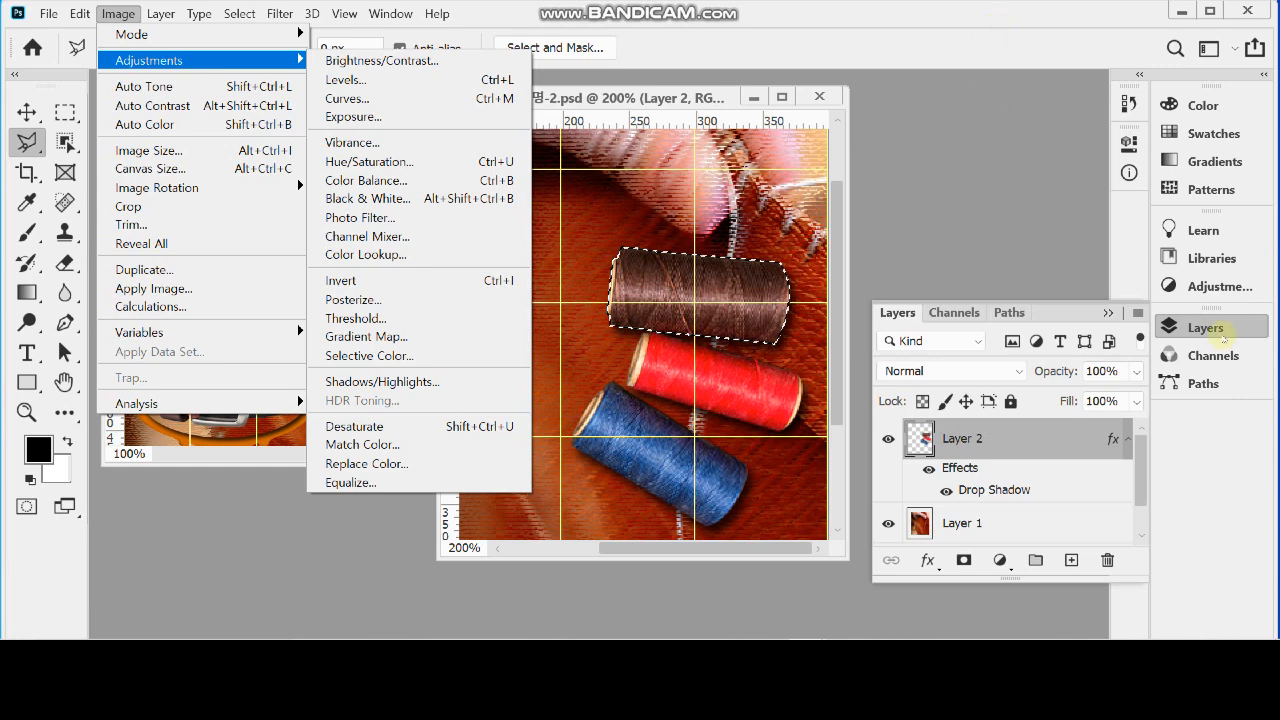
{"action": "left_click", "coordinate": [1205, 327]}
{"action": "left_click", "coordinate": [1205, 327]}
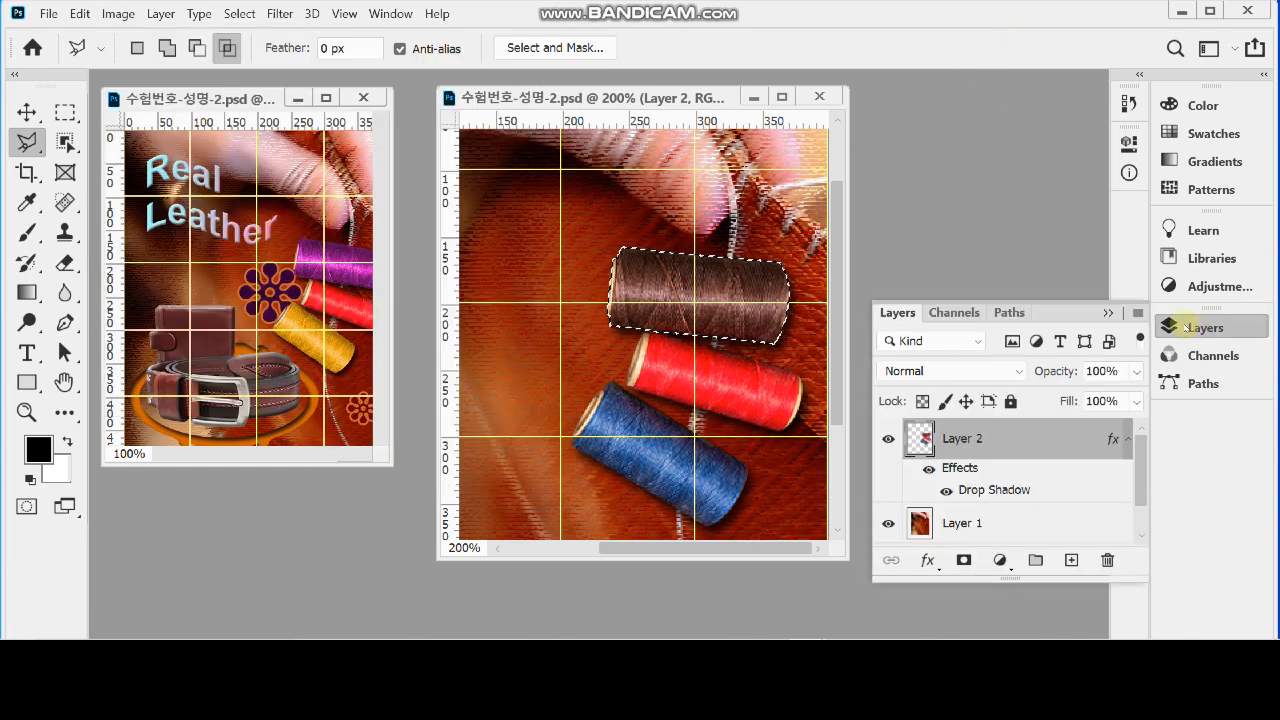
Add a Hue/Saturation adjustment layer limited to the selected brown spool and turn on Colorize
{"action": "left_click", "coordinate": [1000, 563]}
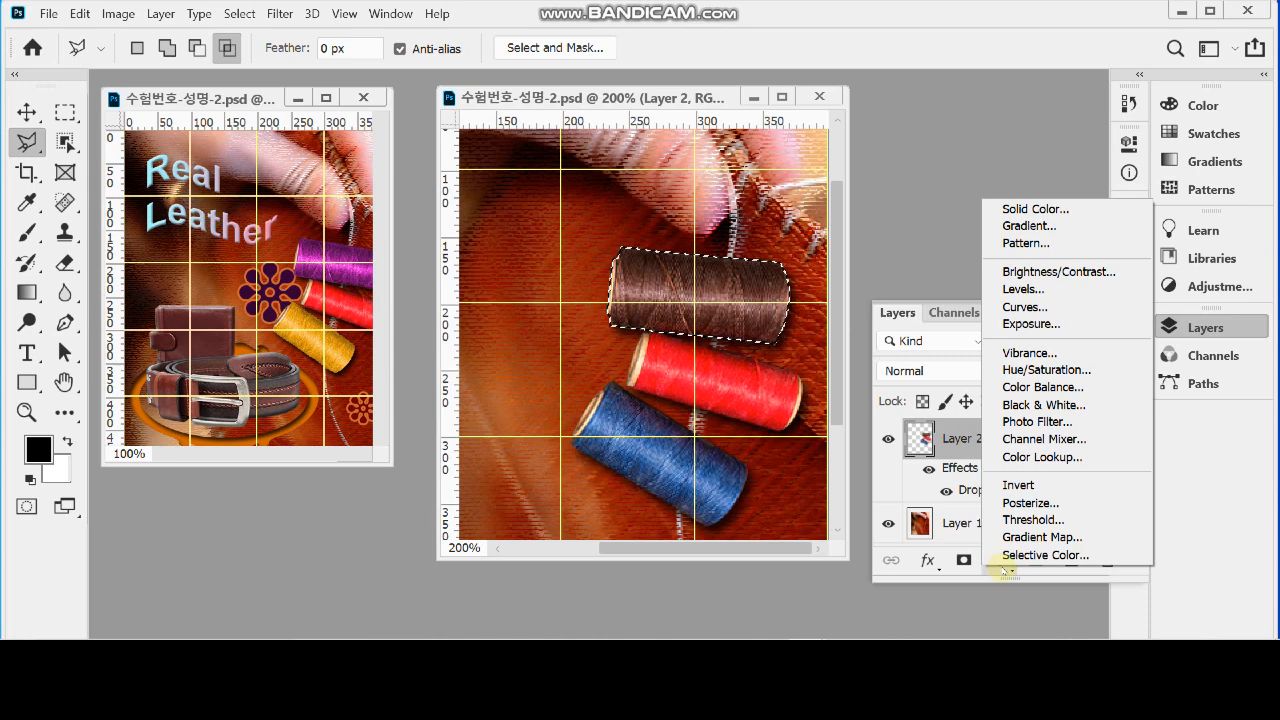
{"action": "left_click", "coordinate": [1109, 374]}
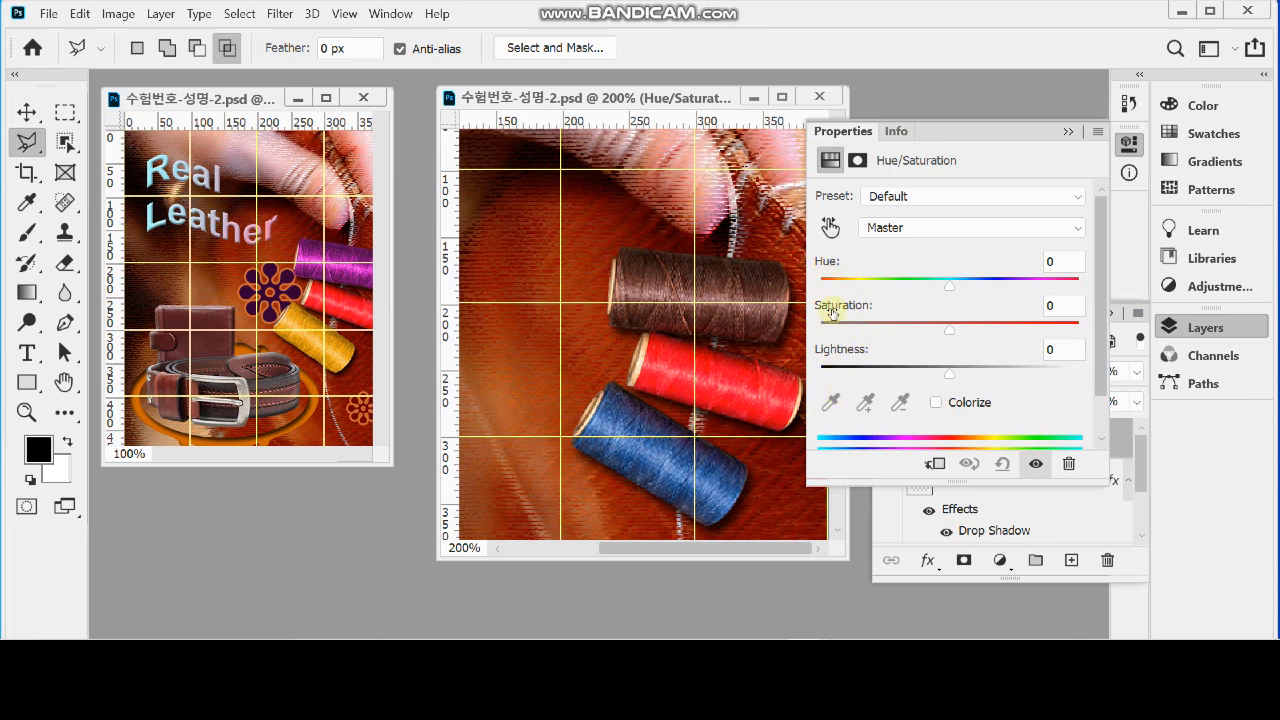
{"action": "mouse_move", "coordinate": [950, 285]}
{"action": "left_mouse_down"}
{"action": "mouse_move", "coordinate": [851, 284]}
{"action": "mouse_move", "coordinate": [985, 287]}
{"action": "mouse_move", "coordinate": [866, 287]}
{"action": "mouse_move", "coordinate": [950, 288]}
{"action": "left_mouse_up"}
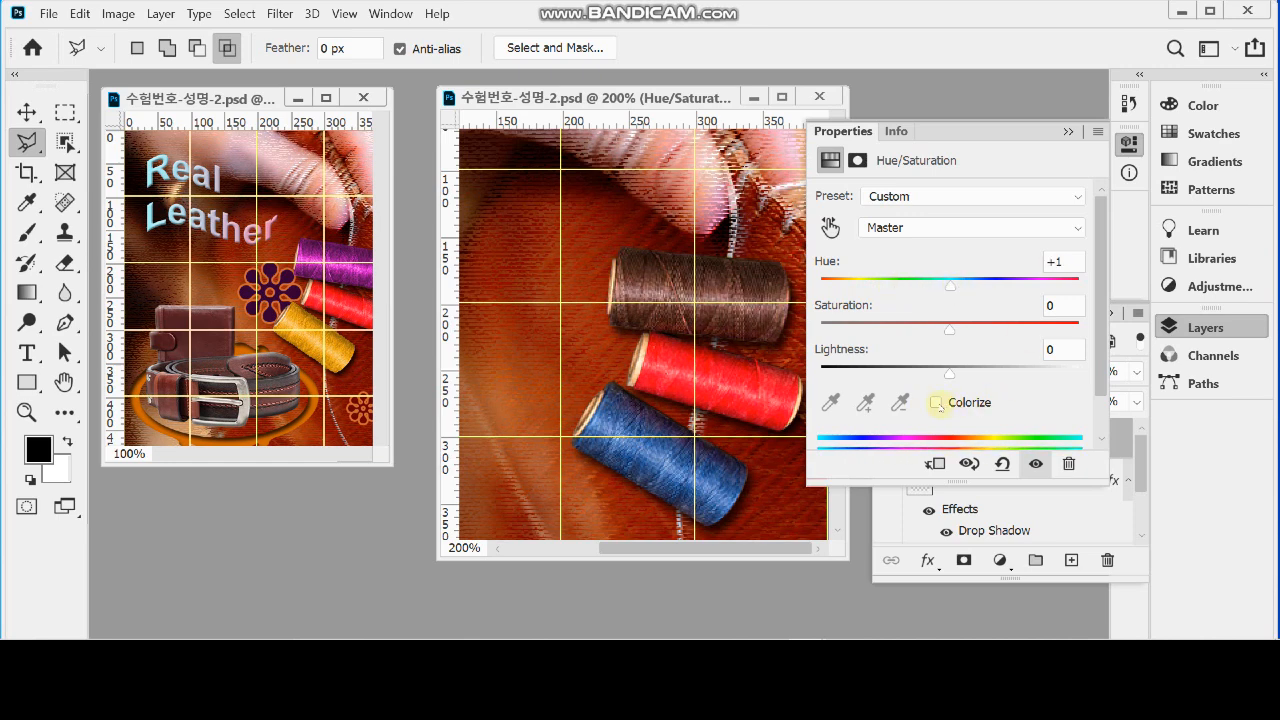
{"action": "left_click", "coordinate": [936, 403]}
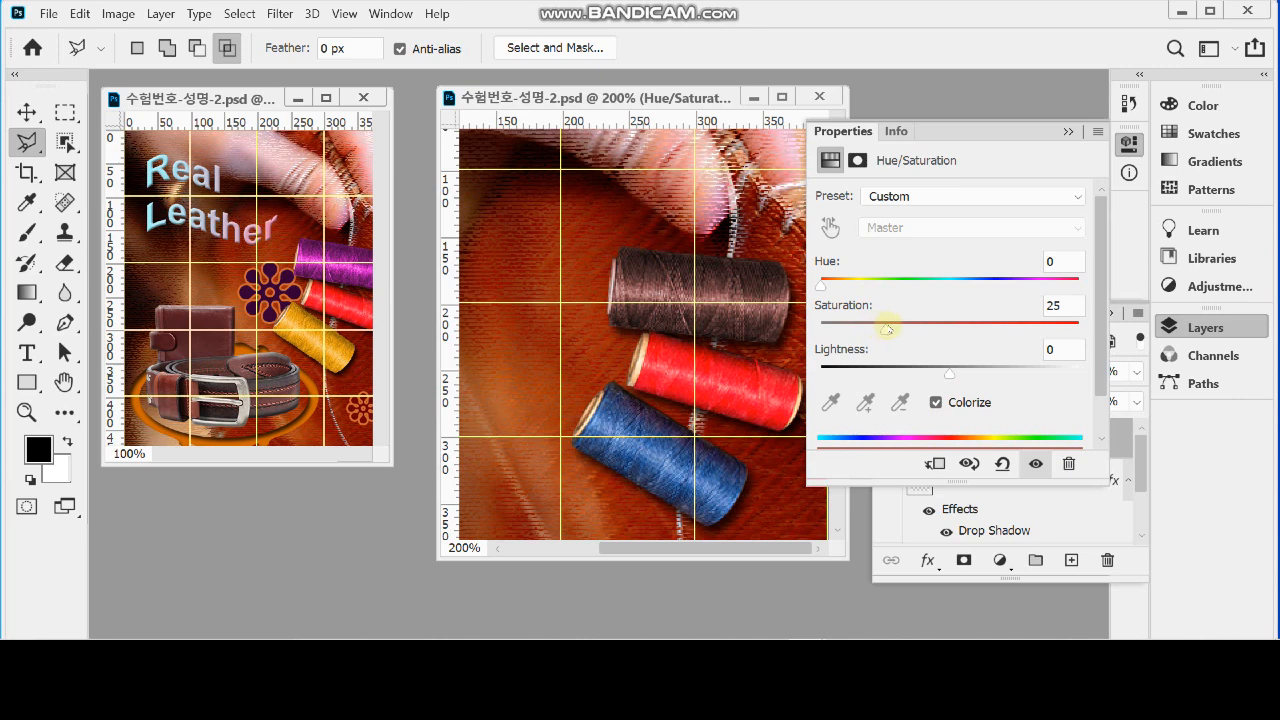
Try a magenta tint on the top spool with hue 315, saturation 78 and lightness +21
{"action": "left_click_drag", "start_coordinate": [821, 285], "coordinate": [1046, 285]}
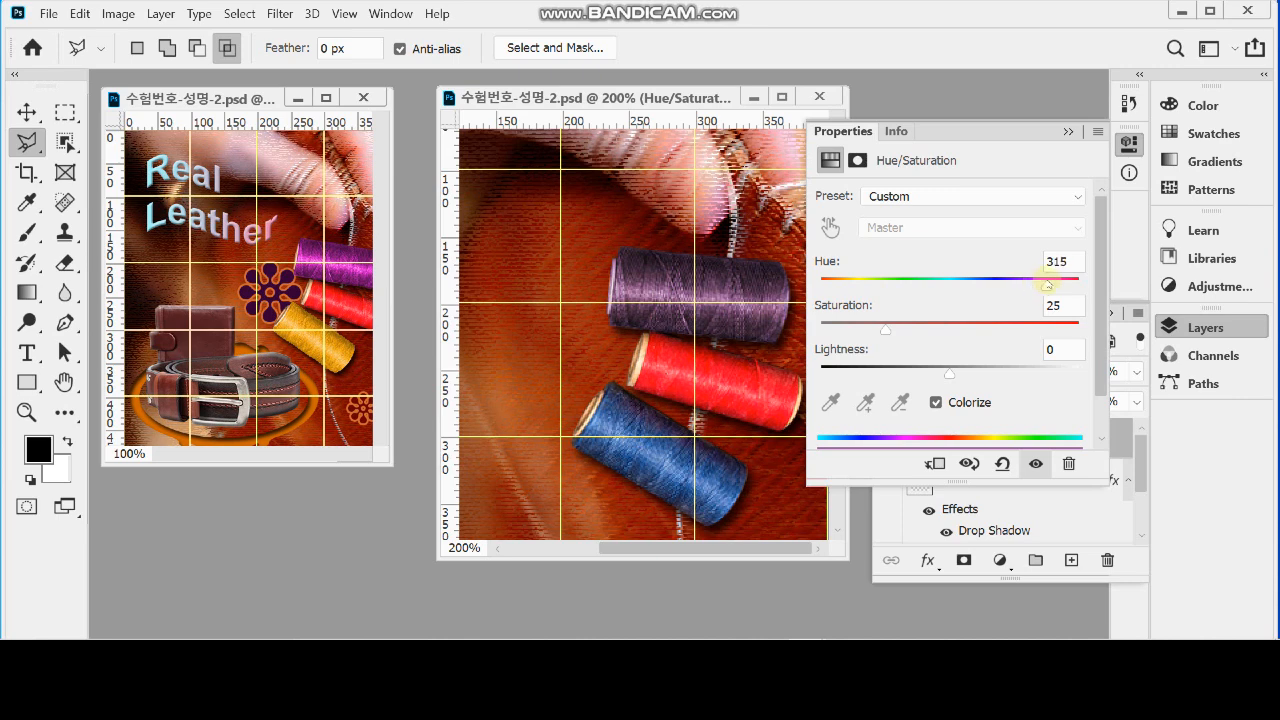
{"action": "left_click_drag", "start_coordinate": [885, 329], "coordinate": [1020, 329]}
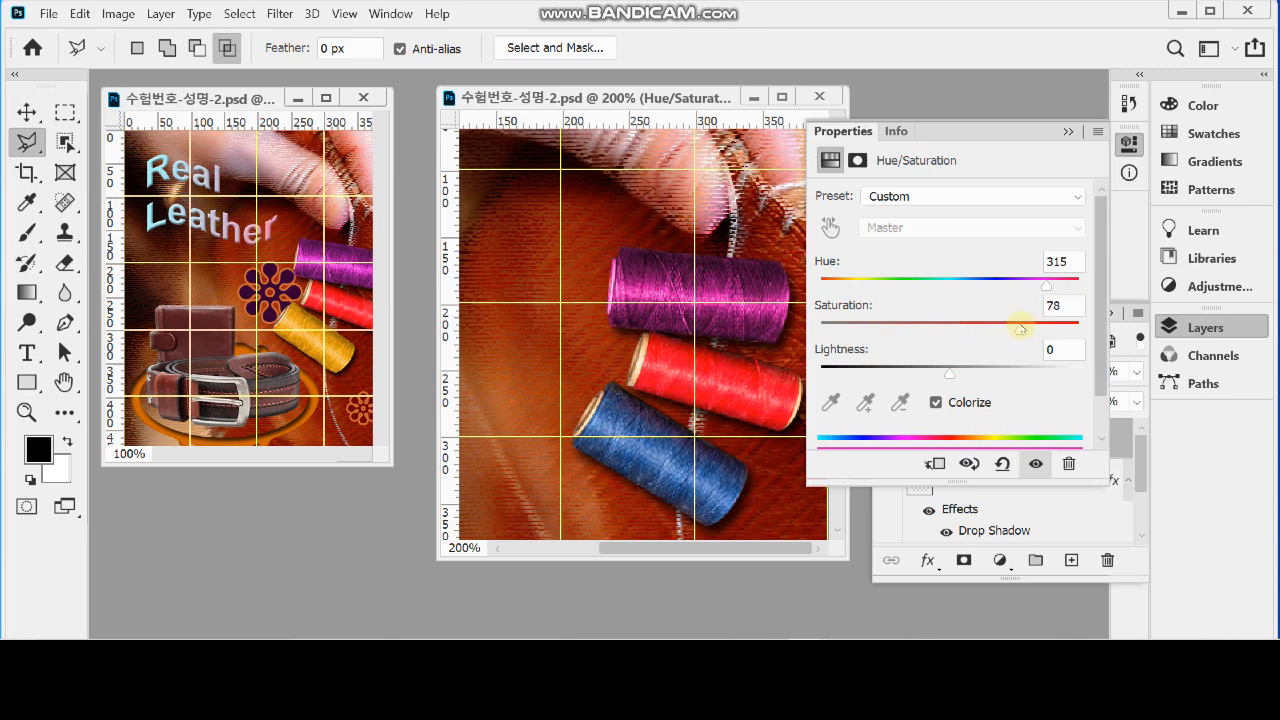
{"action": "mouse_move", "coordinate": [951, 373]}
{"action": "left_mouse_down"}
{"action": "mouse_move", "coordinate": [978, 374]}
{"action": "mouse_move", "coordinate": [903, 372]}
{"action": "mouse_move", "coordinate": [976, 372]}
{"action": "left_mouse_up"}
Colour the top spool purple by setting the adjustment's hue to 305, saturation to 79 and lightness to 7
{"action": "left_click", "coordinate": [1062, 261]}
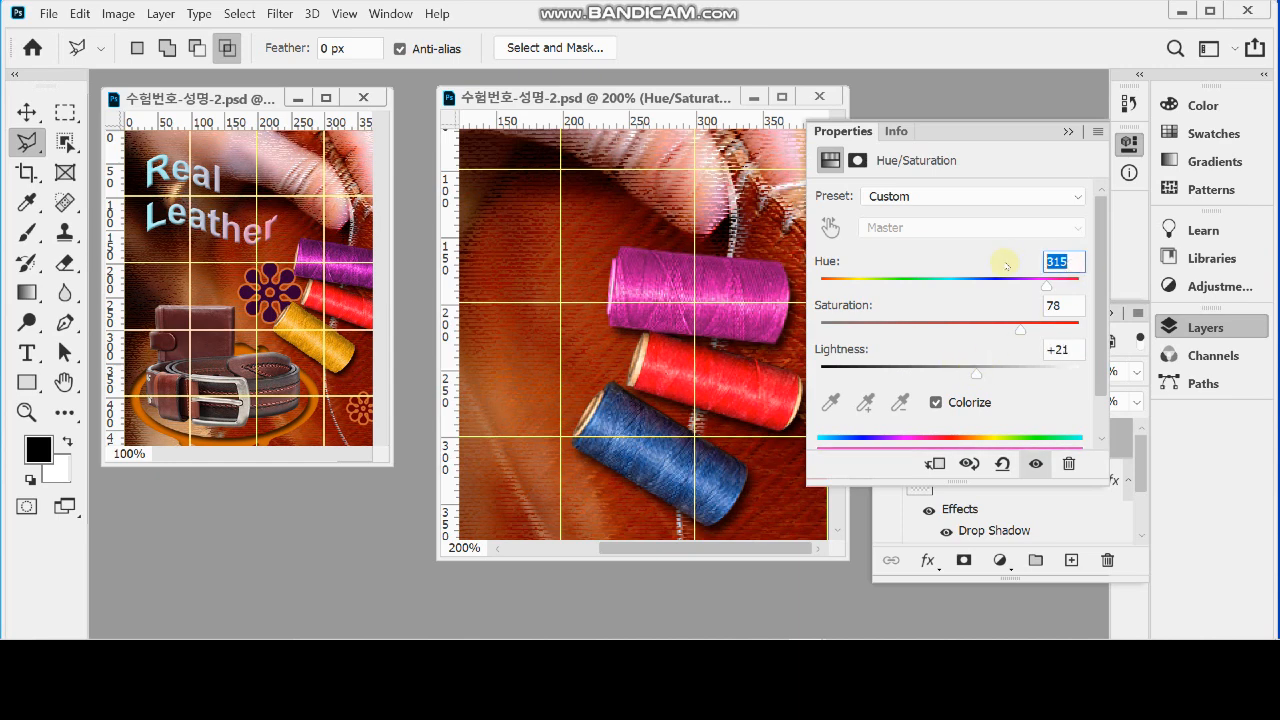
{"action": "type", "text": "30"}
{"action": "key", "text": "Tab"}
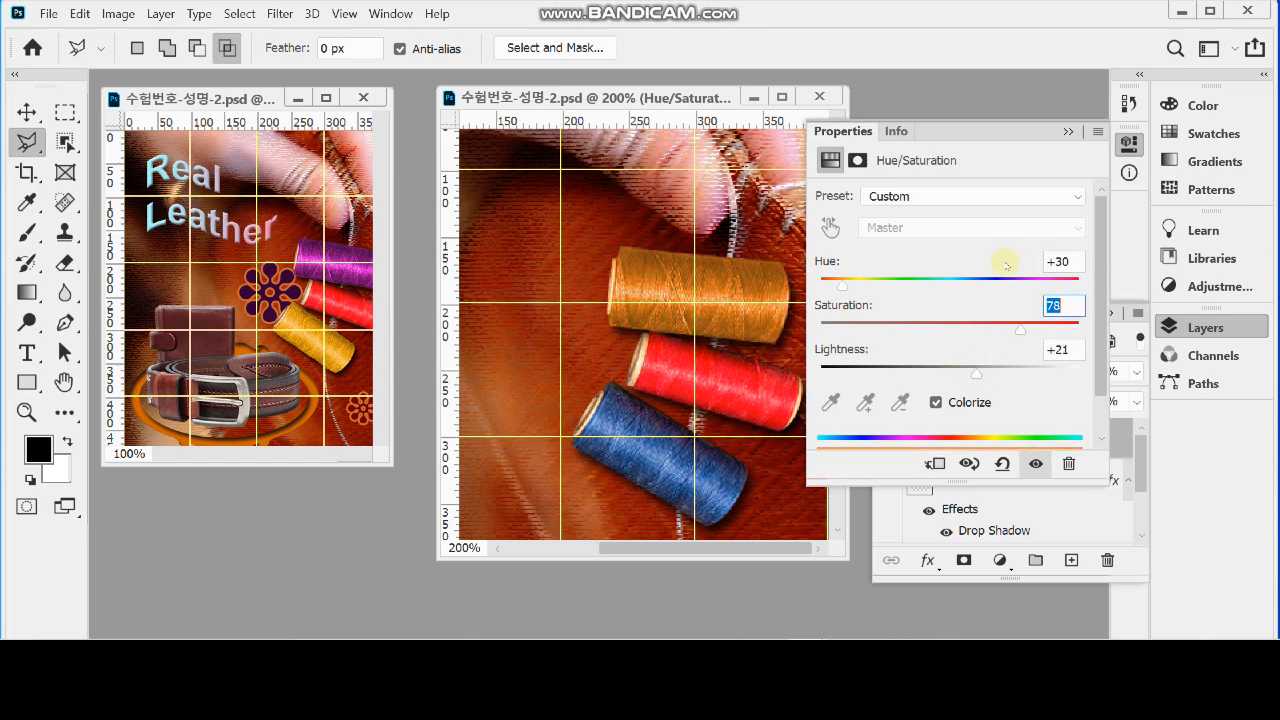
{"action": "key", "text": "shift+Tab"}
{"action": "type", "text": "305"}
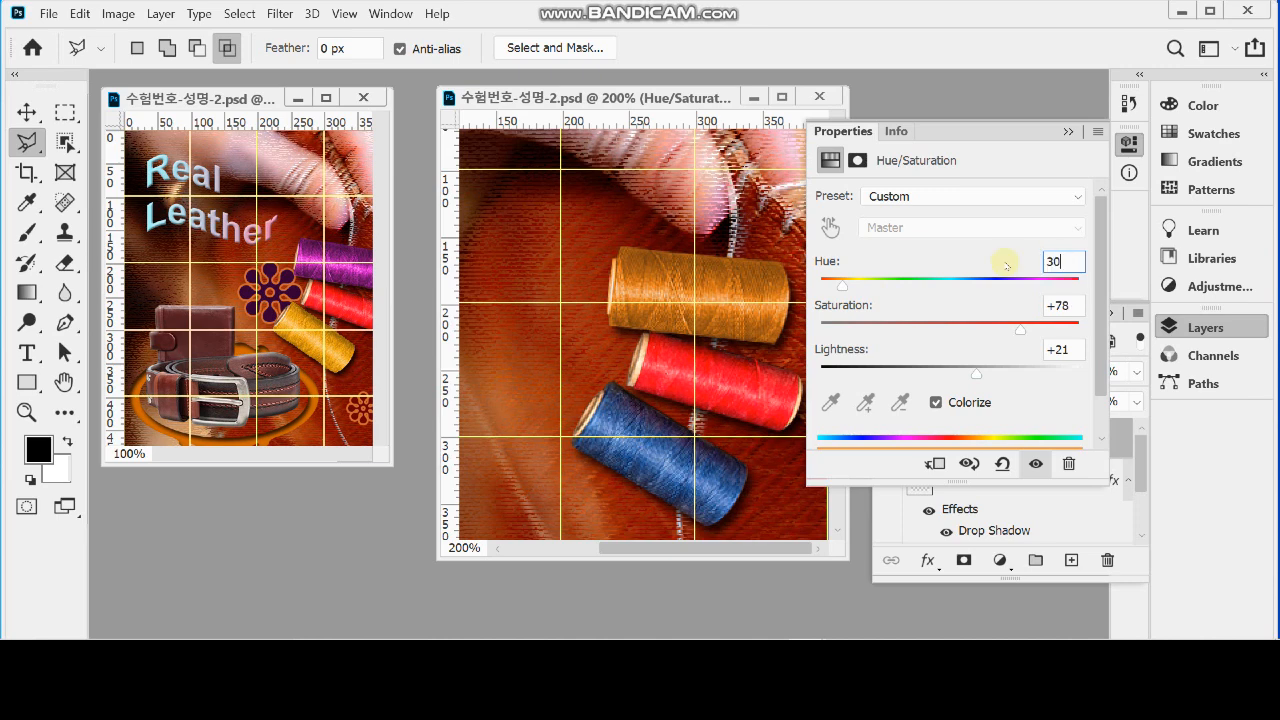
{"action": "key", "text": "Tab"}
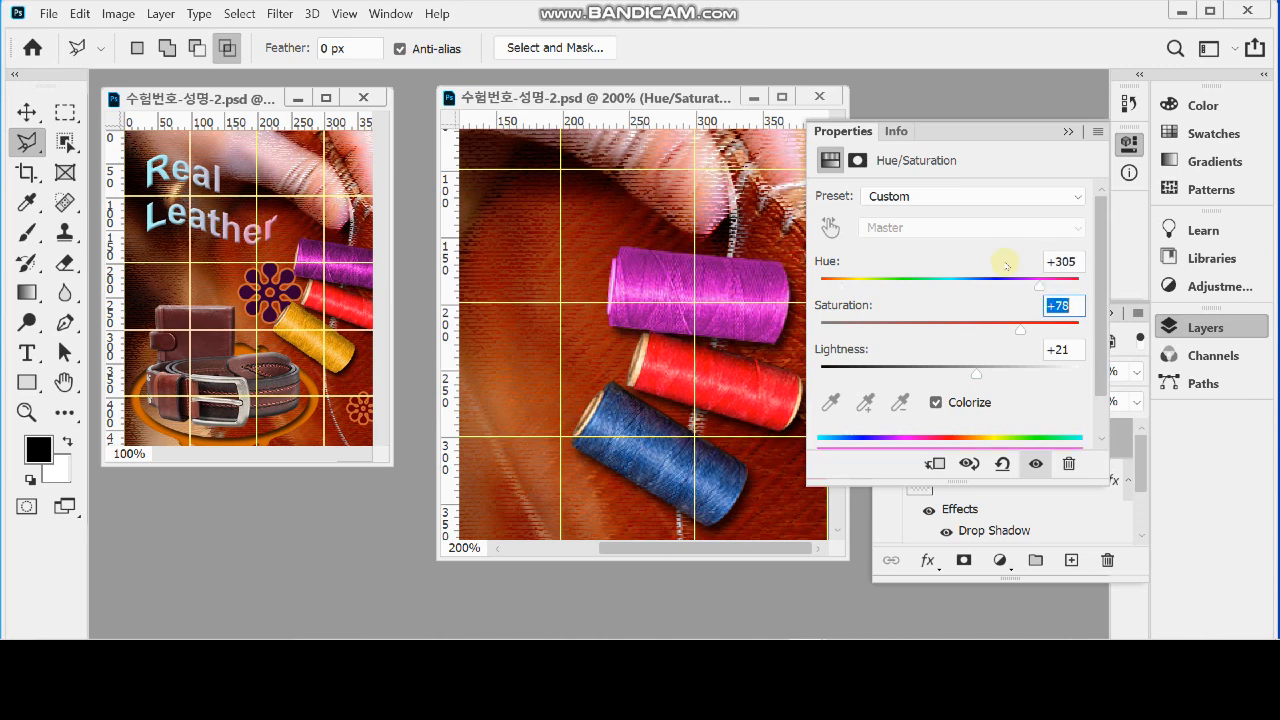
{"action": "type", "text": "79"}
{"action": "key", "text": "Tab"}
{"action": "type", "text": "7"}
{"action": "key", "text": "Tab"}
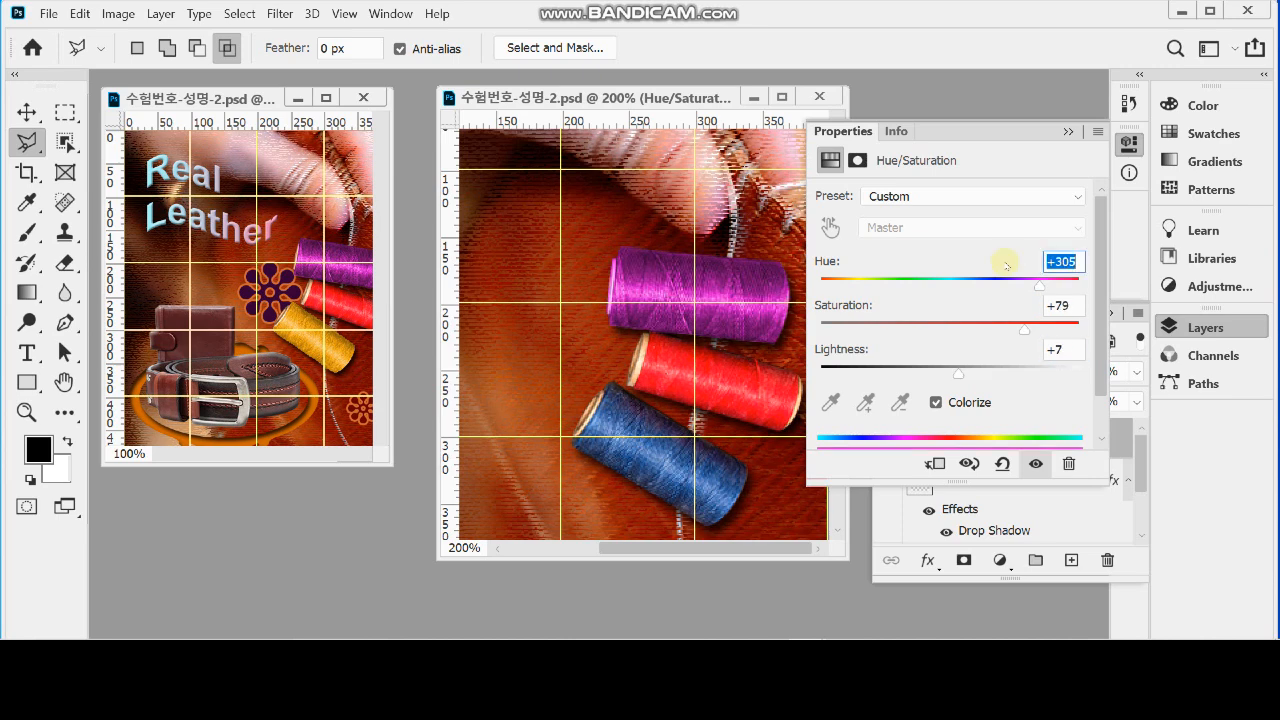
{"action": "key", "text": "Return"}
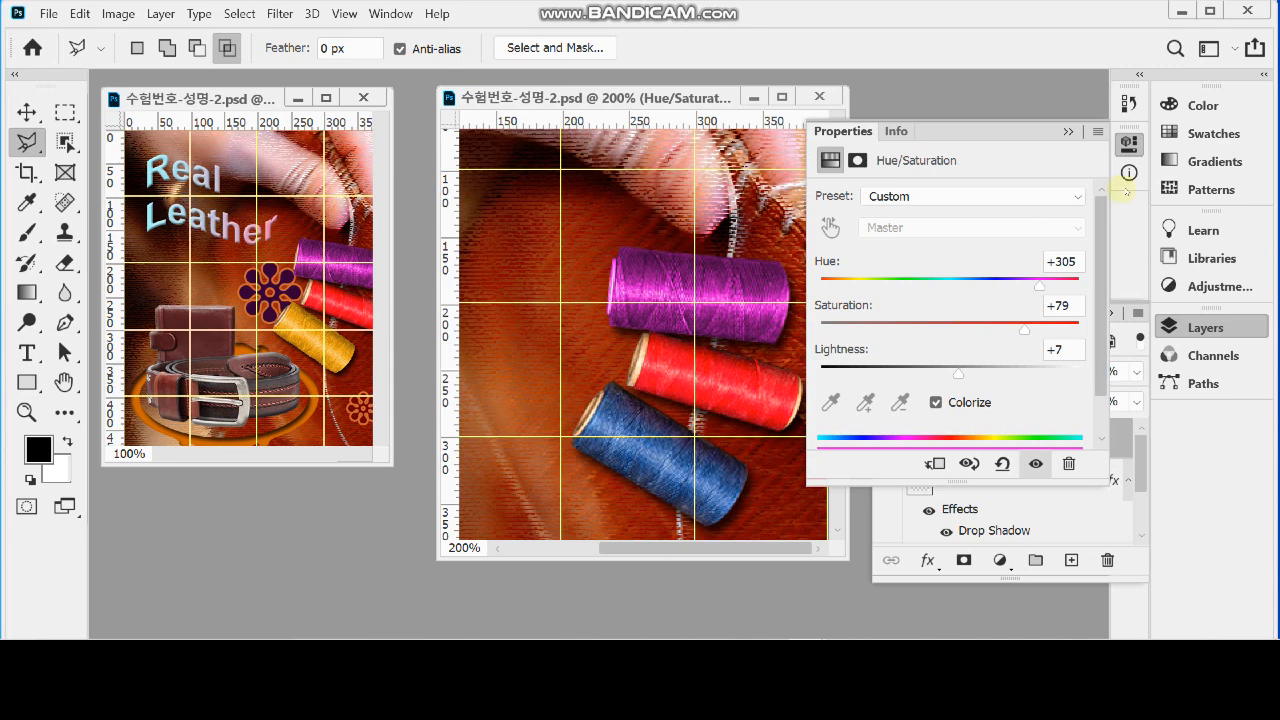
Select the blue spool near the lower end of the spool group with the Quick Selection tool
{"action": "left_click", "coordinate": [1171, 325]}
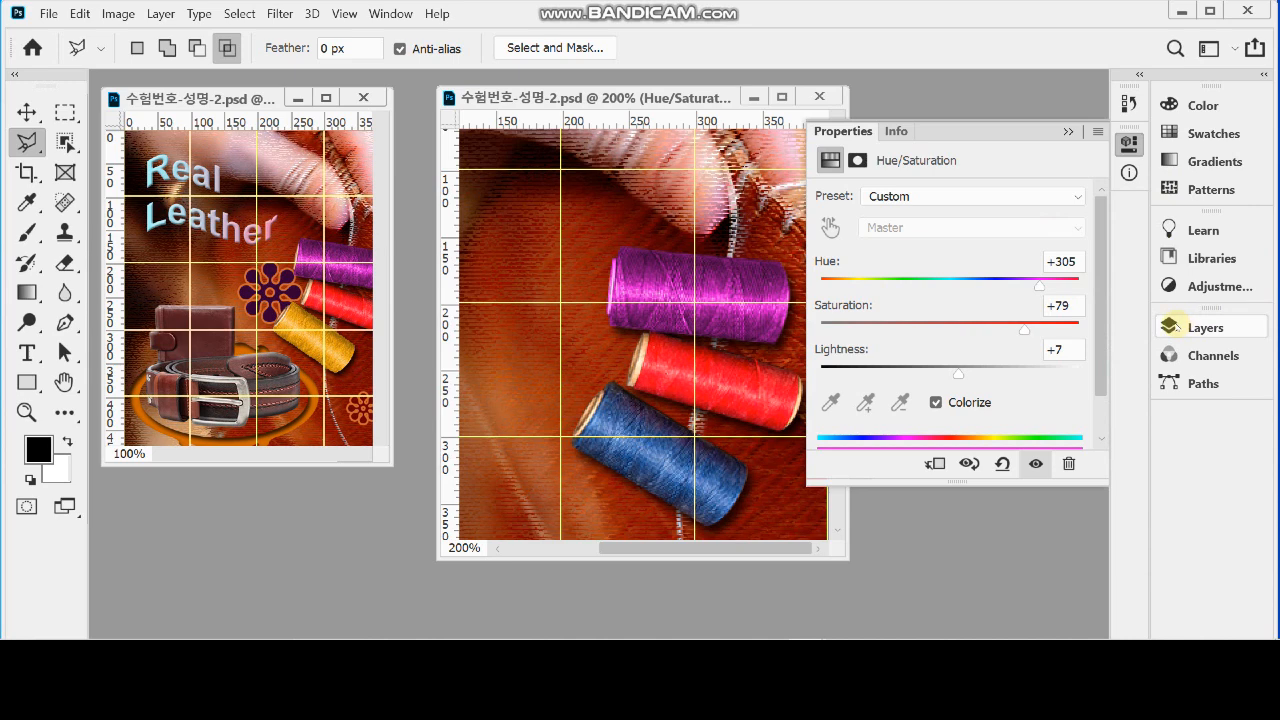
{"action": "scroll", "coordinate": [725, 445], "scroll_direction": "up", "scroll_amount": 1}
{"action": "left_click_drag", "start_coordinate": [665, 378], "coordinate": [653, 240]}
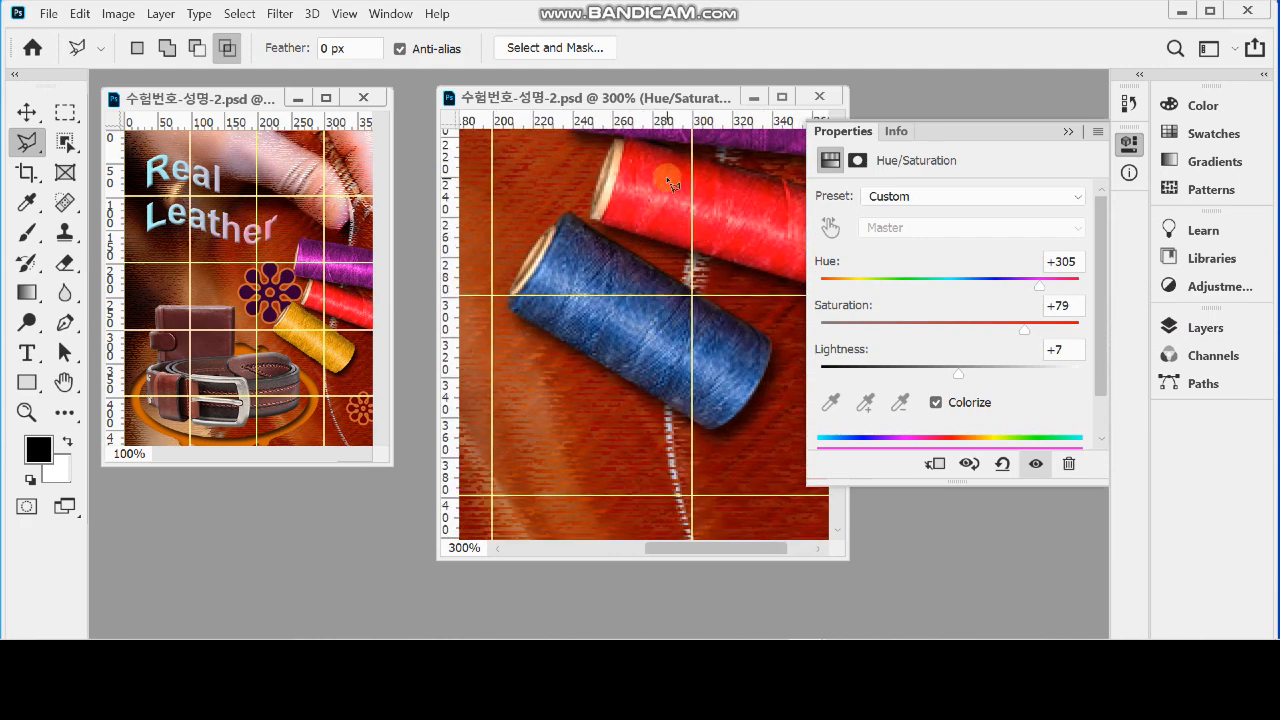
{"action": "left_click", "coordinate": [65, 142]}
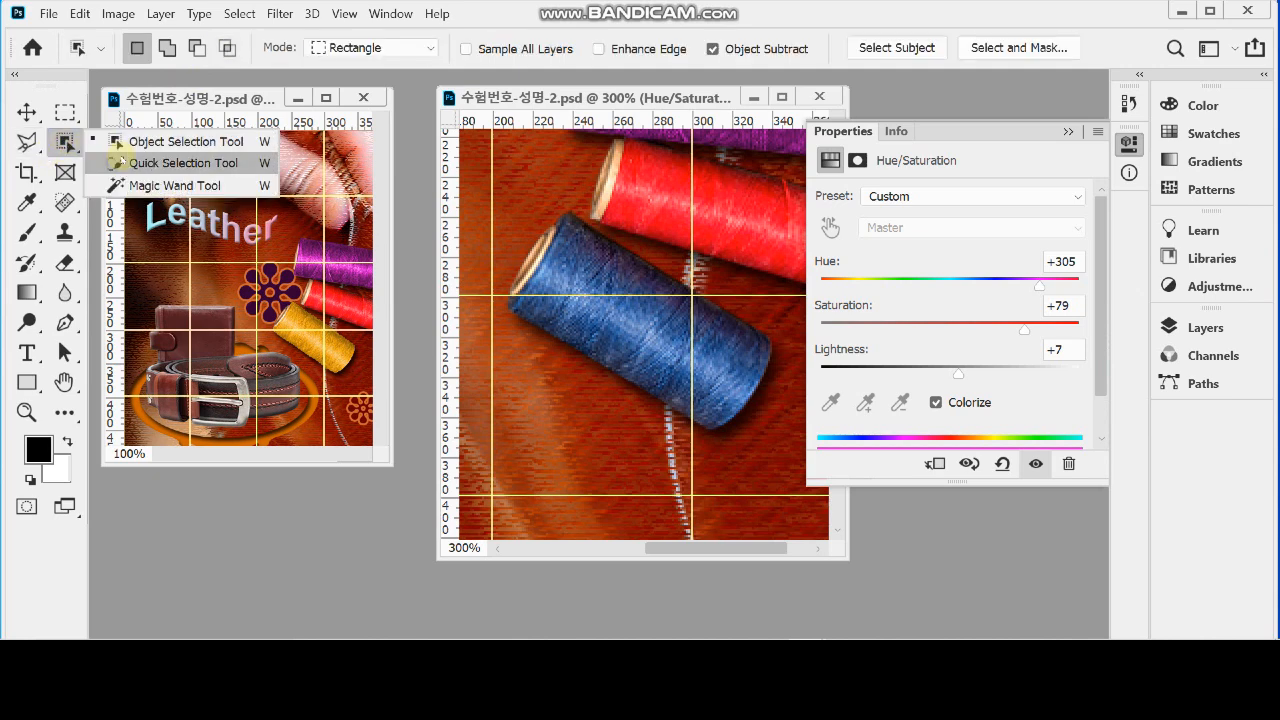
{"action": "left_click", "coordinate": [150, 162]}
{"action": "mouse_move", "coordinate": [587, 280]}
{"action": "left_mouse_down"}
{"action": "mouse_move", "coordinate": [672, 349]}
{"action": "mouse_move", "coordinate": [708, 372]}
{"action": "left_mouse_up"}
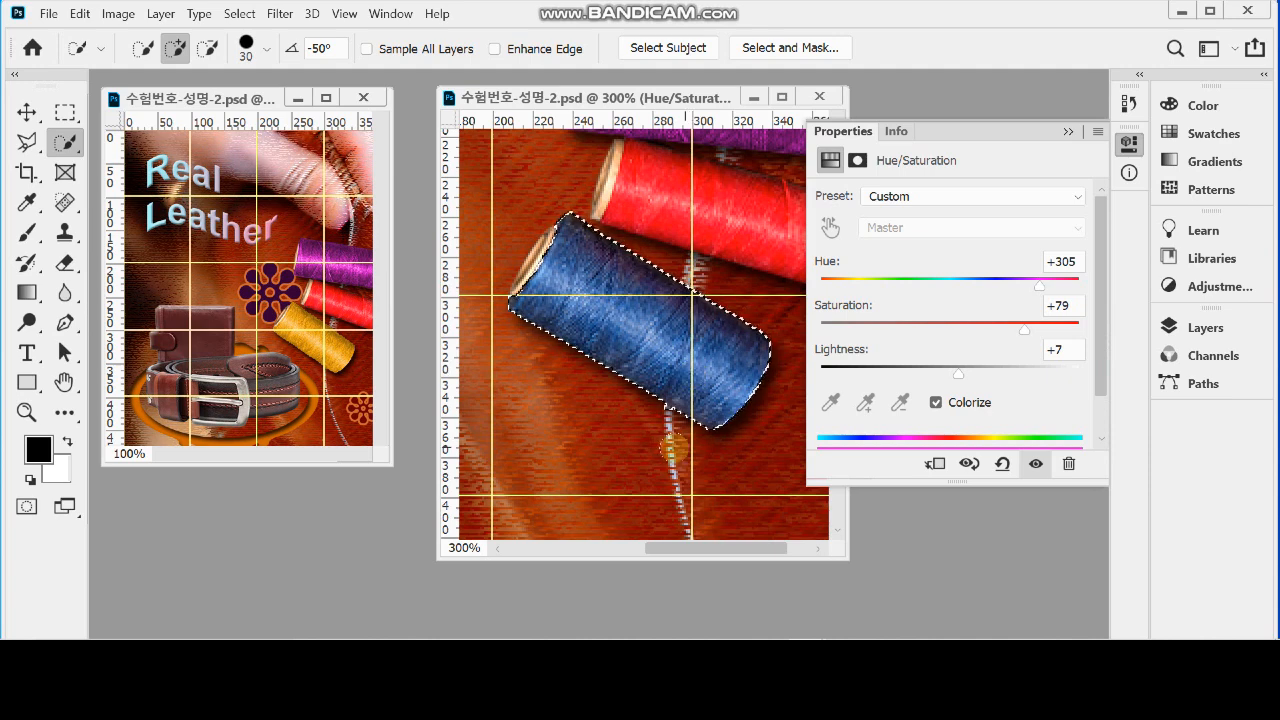
Reduce the Quick Selection brush to 8 px for refining the edge of the blue spool's selection
{"action": "key", "text": "bracketleft"}
{"action": "key", "text": "bracketleft"}
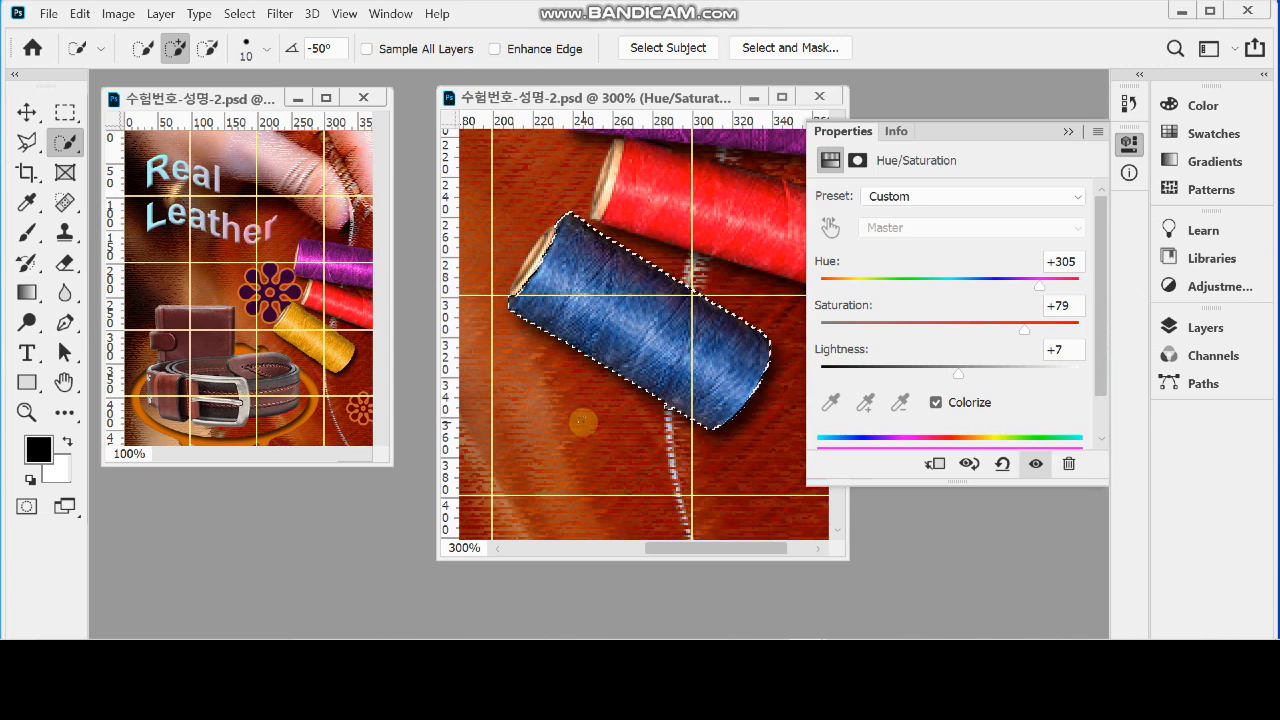
{"action": "key", "text": "bracketleft"}
{"action": "key", "text": "bracketleft"}
{"action": "key", "text": "bracketleft"}
{"action": "key", "text": "bracketleft"}
{"action": "key", "text": "bracketright"}
{"action": "key", "text": "bracketright"}
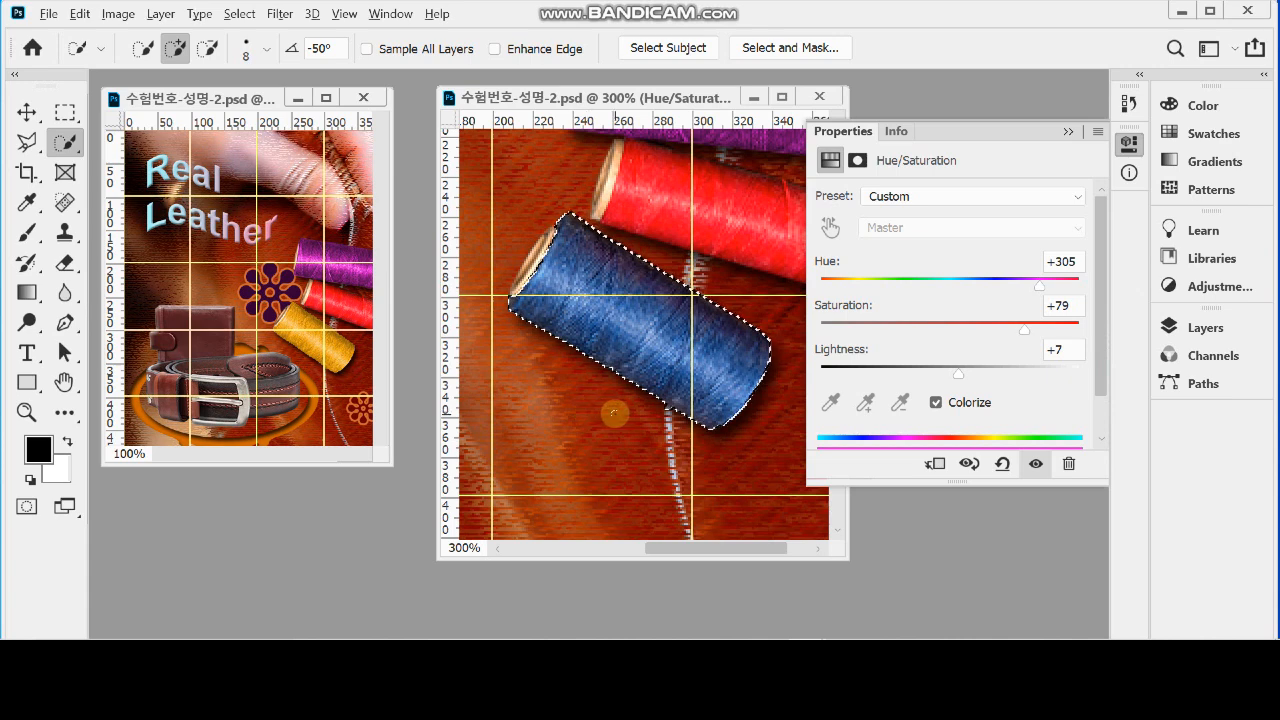
{"action": "key", "text": "alt"}
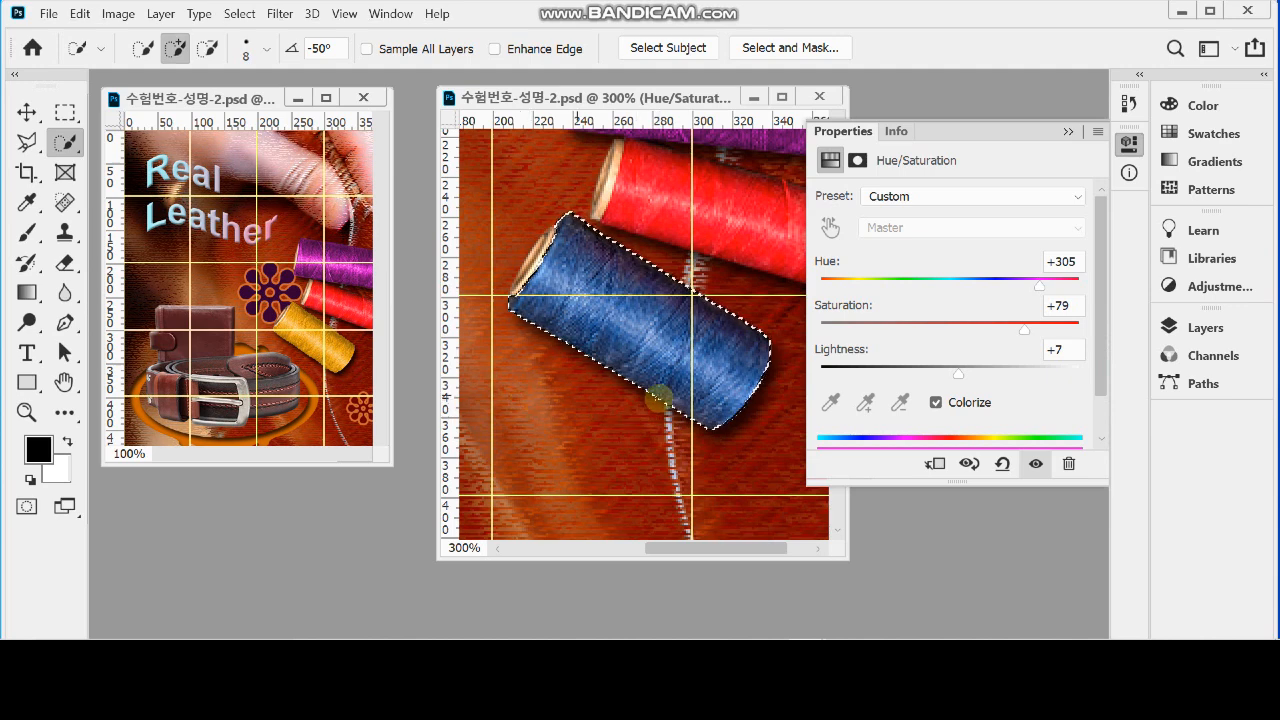
Add a Hue/Saturation adjustment layer limited to the selected blue spool and turn on Colorize
{"action": "left_click", "coordinate": [1206, 328]}
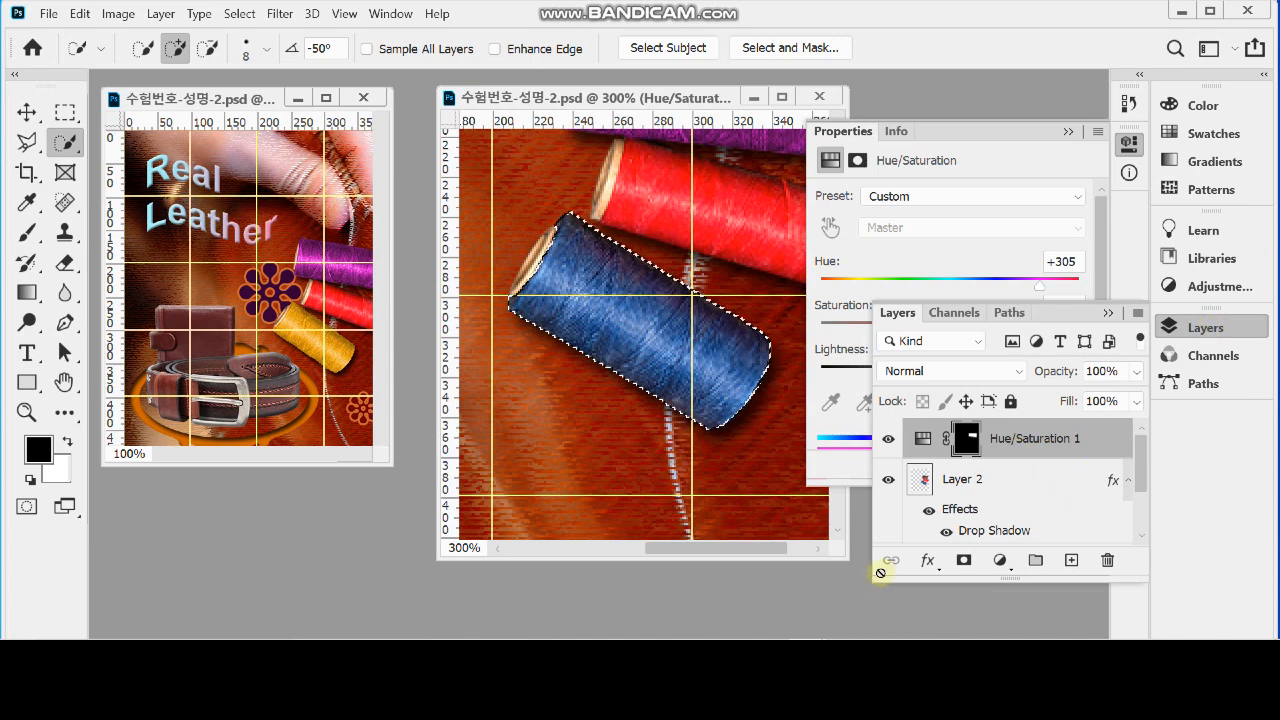
{"action": "left_click", "coordinate": [999, 560]}
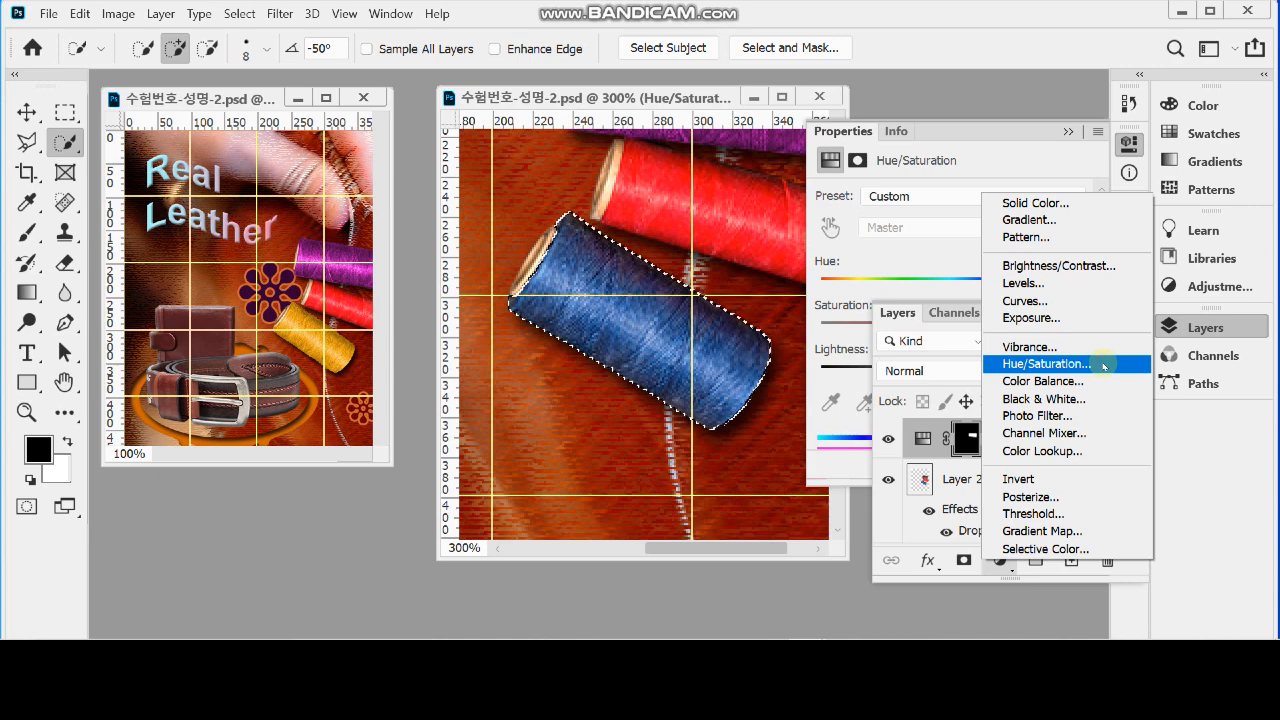
{"action": "left_click", "coordinate": [1046, 364]}
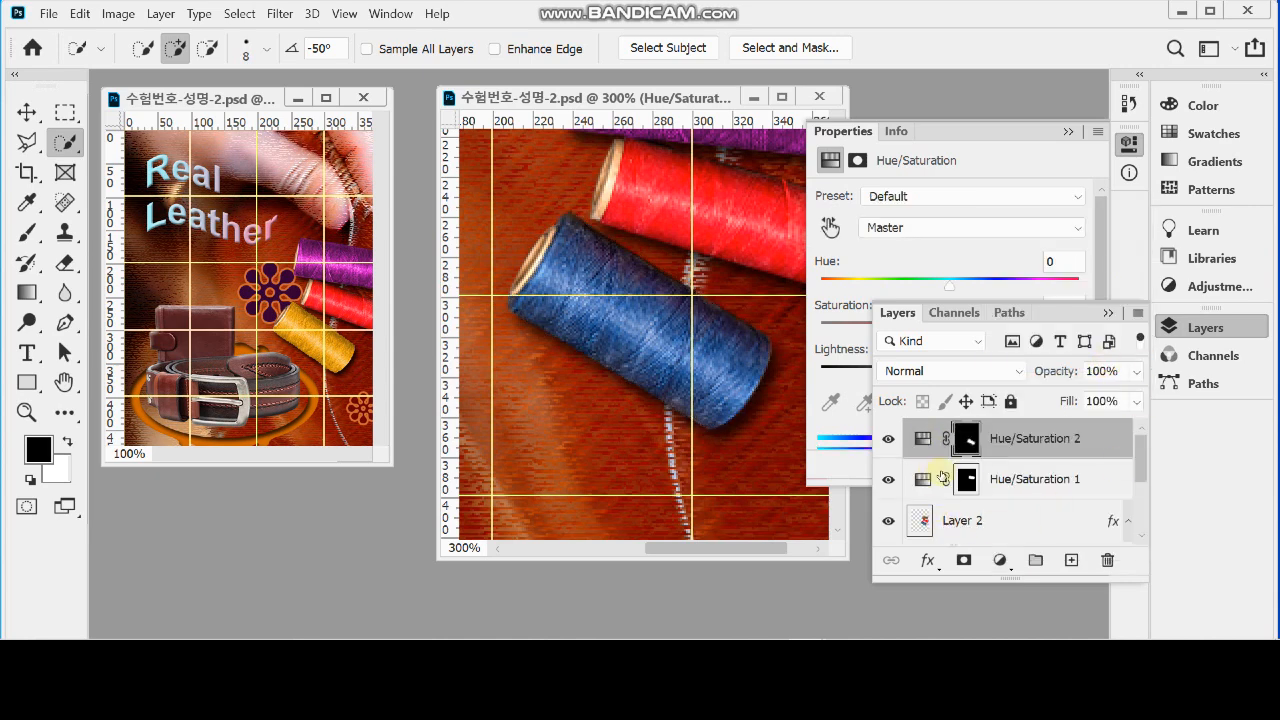
{"action": "left_click_drag", "start_coordinate": [975, 487], "coordinate": [962, 455]}
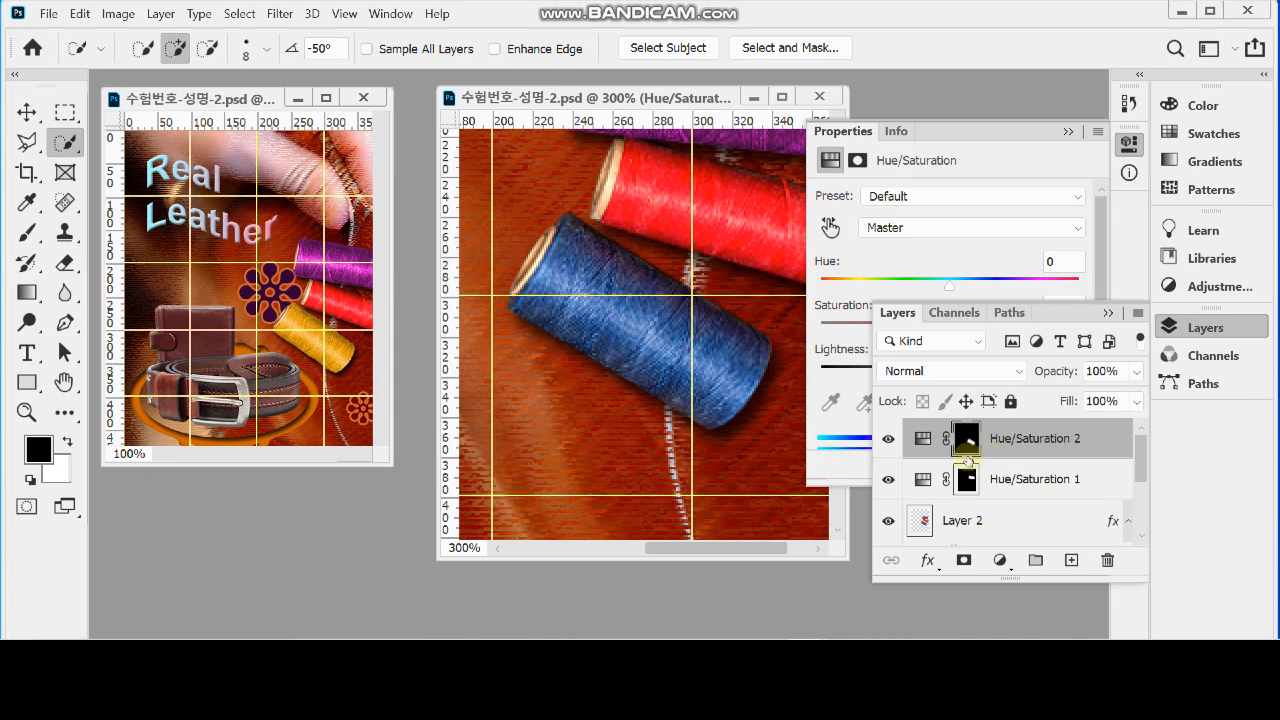
{"action": "left_click", "coordinate": [970, 484]}
{"action": "left_click_drag", "start_coordinate": [972, 490], "coordinate": [1004, 489]}
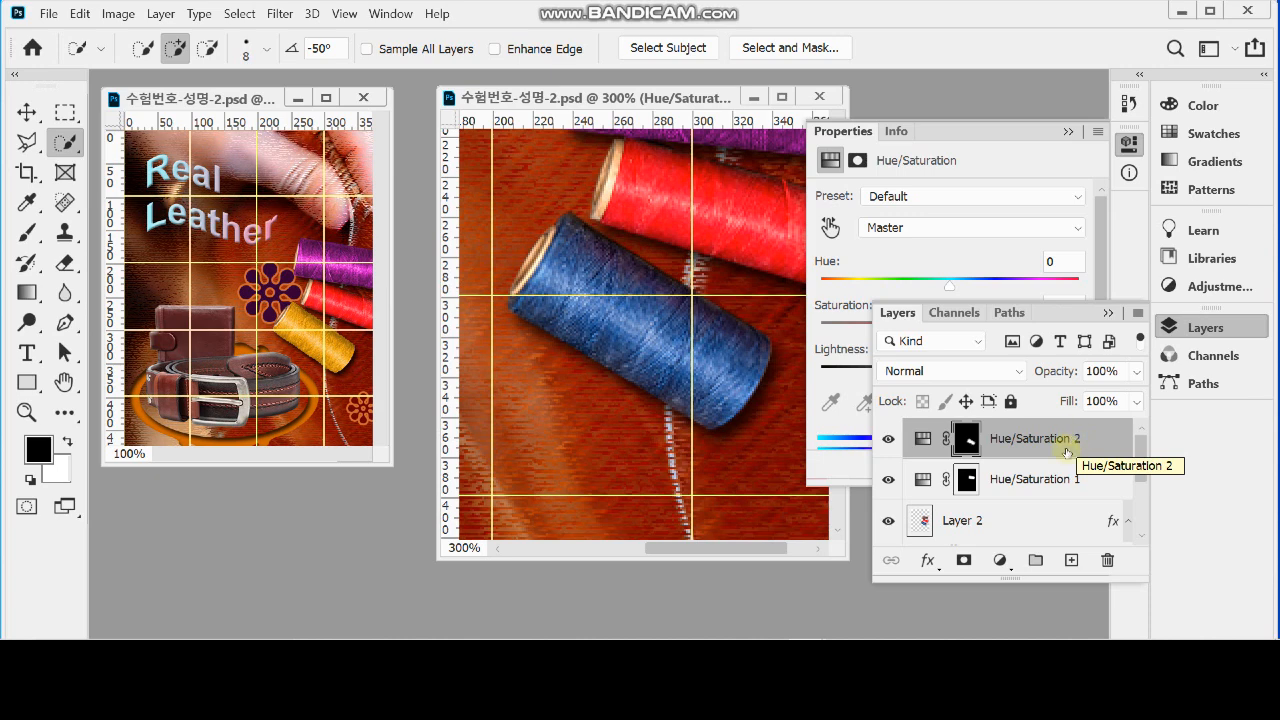
{"action": "left_click", "coordinate": [1178, 326]}
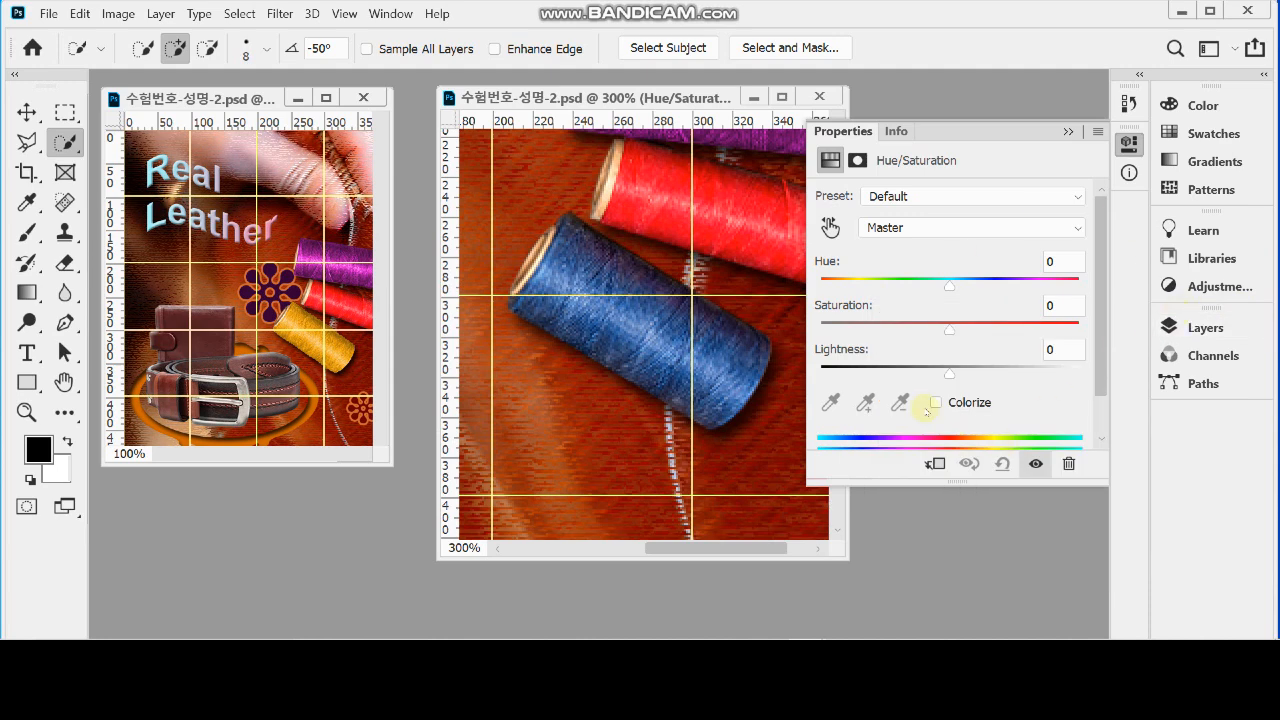
{"action": "left_click", "coordinate": [937, 402]}
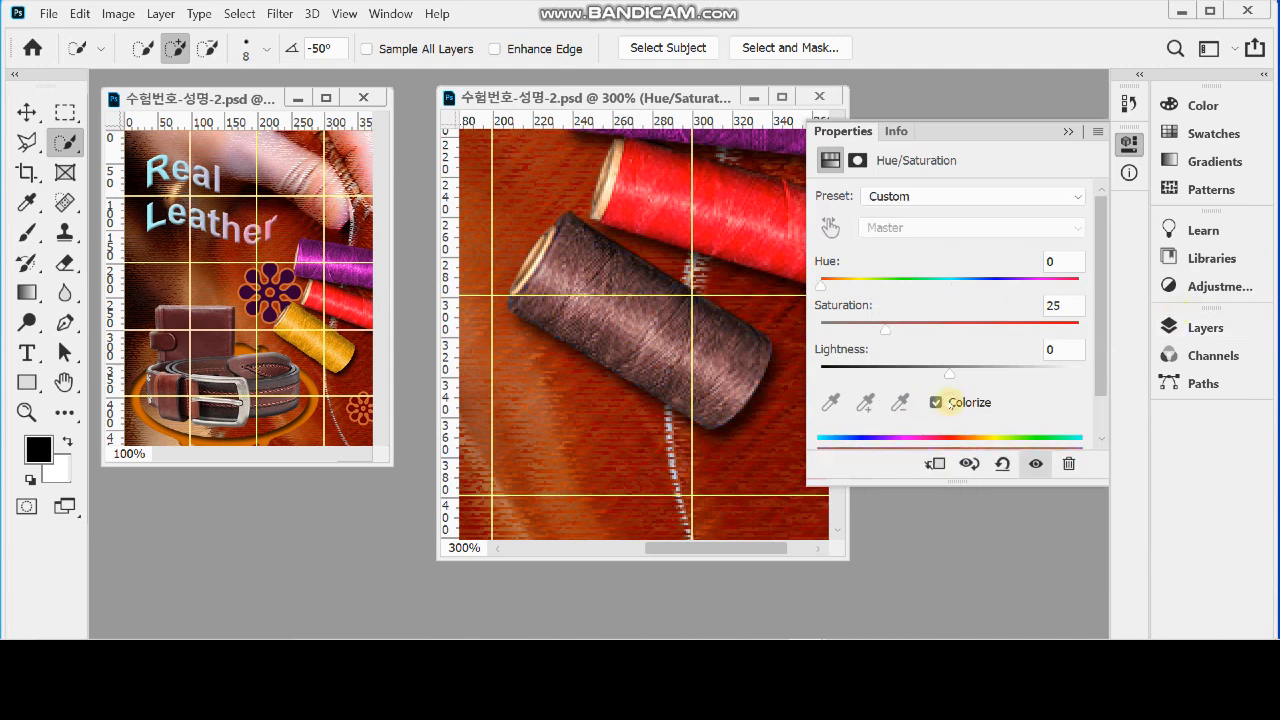
Colour the lowest spool golden yellow by setting the adjustment's hue to 42, saturation to 86 and lightness to 21
{"action": "left_click", "coordinate": [1058, 262]}
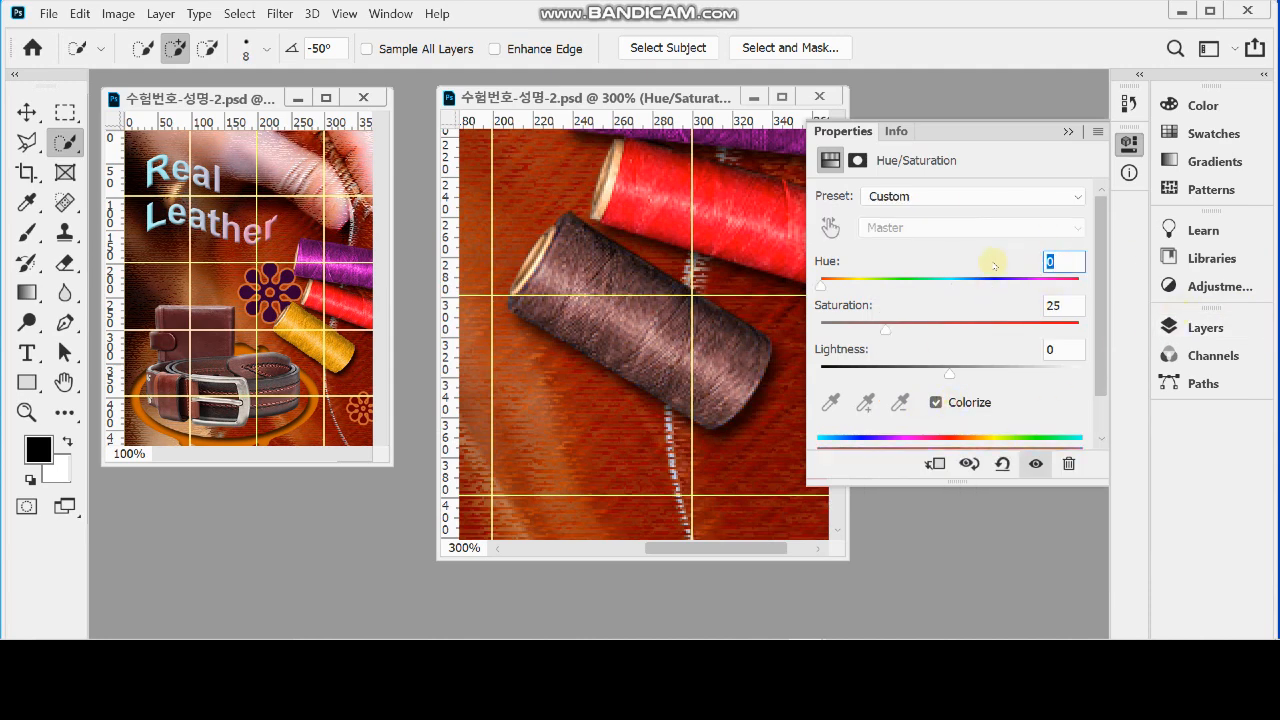
{"action": "type", "text": "42"}
{"action": "key", "text": "Tab"}
{"action": "type", "text": "86"}
{"action": "key", "text": "Tab"}
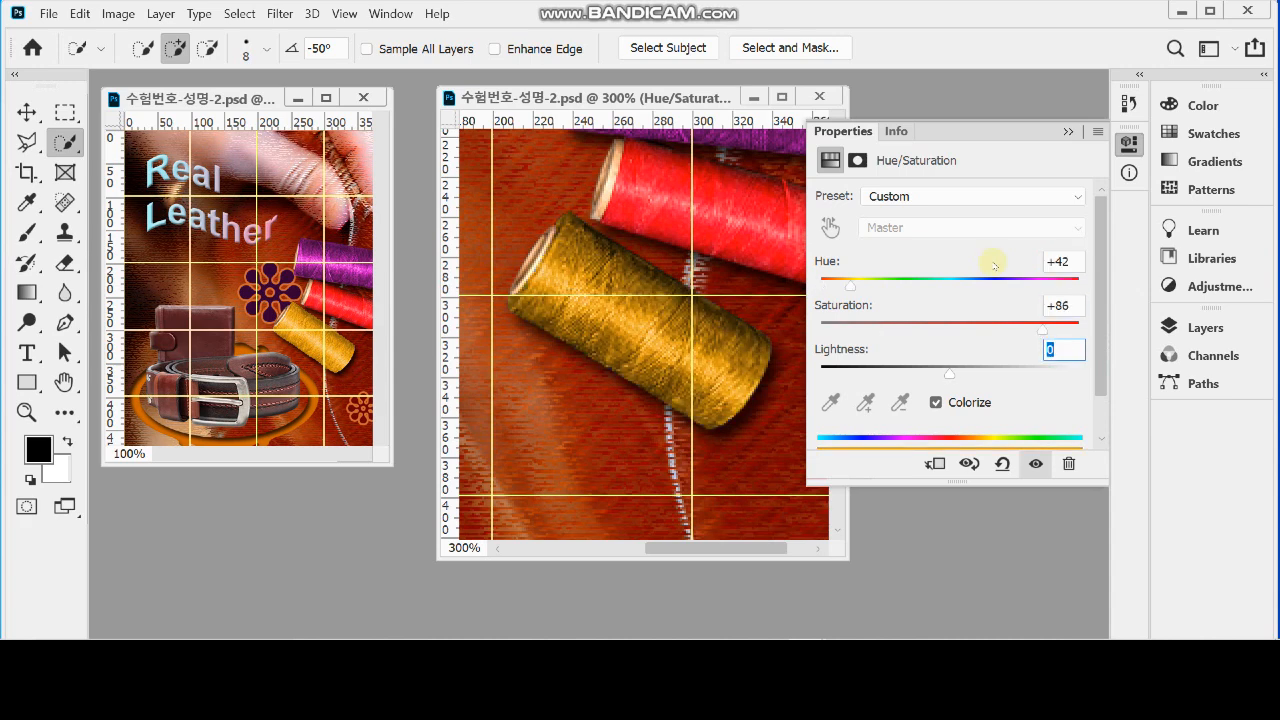
{"action": "type", "text": "21"}
{"action": "key", "text": "Tab"}
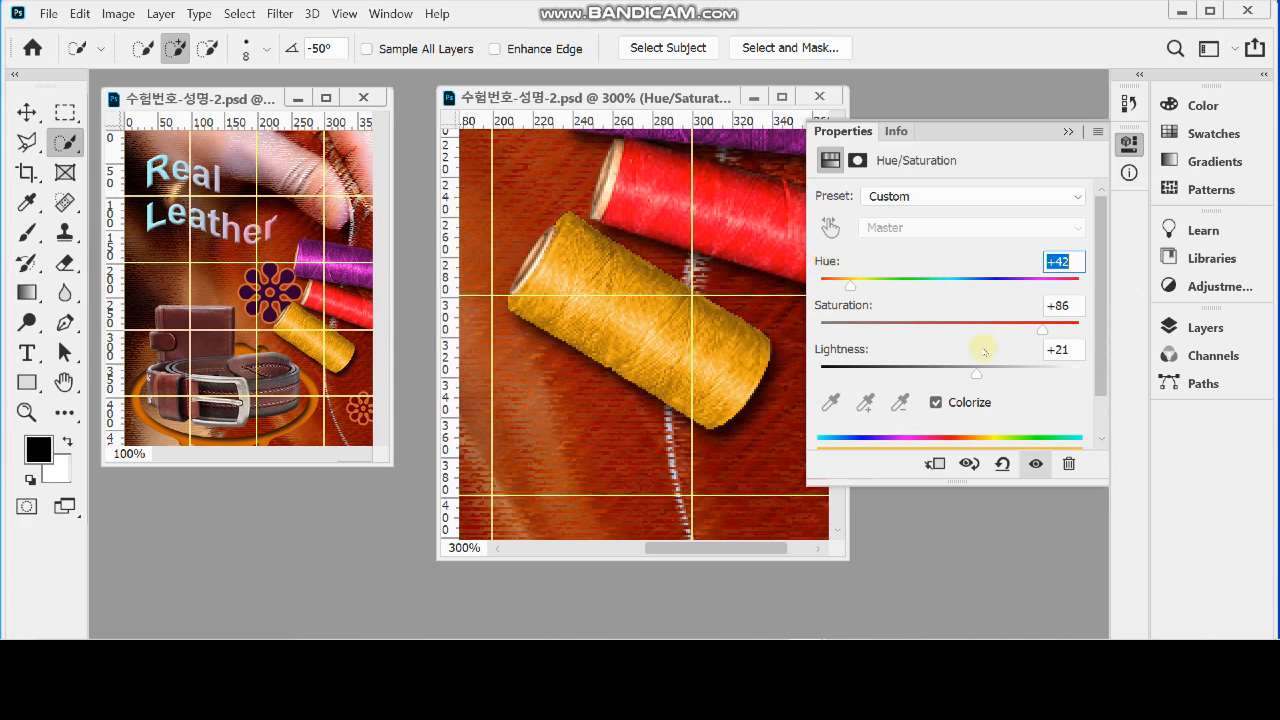
{"action": "left_click", "coordinate": [1129, 143]}
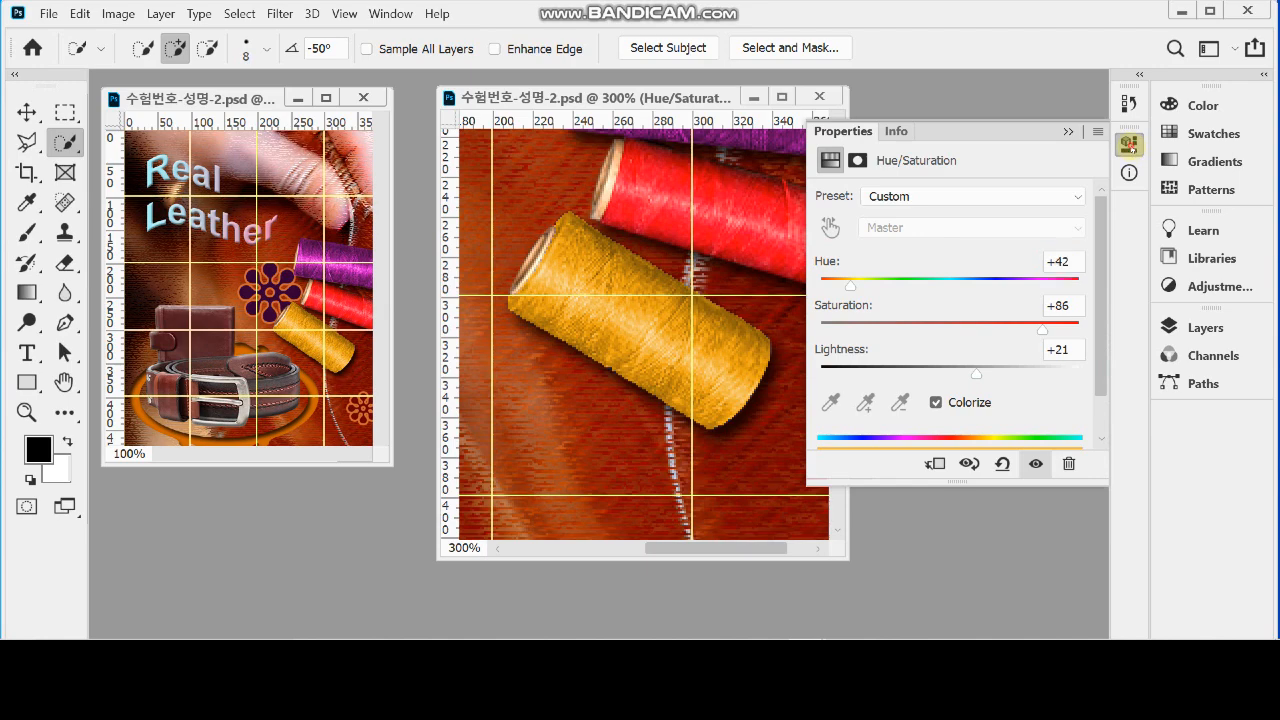
View the whole composition at 100% and enlarge the reference window until its full image fits for comparison
{"action": "left_click", "coordinate": [720, 362], "text": "ctrl+alt"}
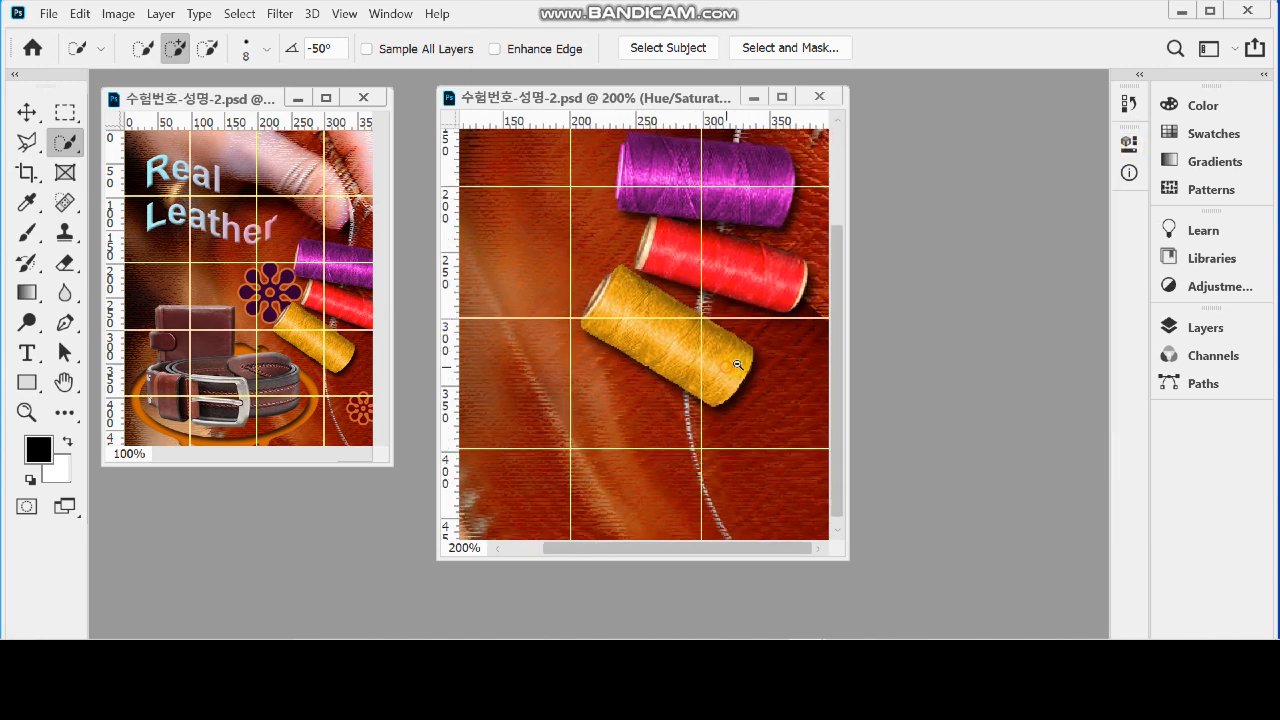
{"action": "left_click", "coordinate": [760, 358], "text": "ctrl+alt"}
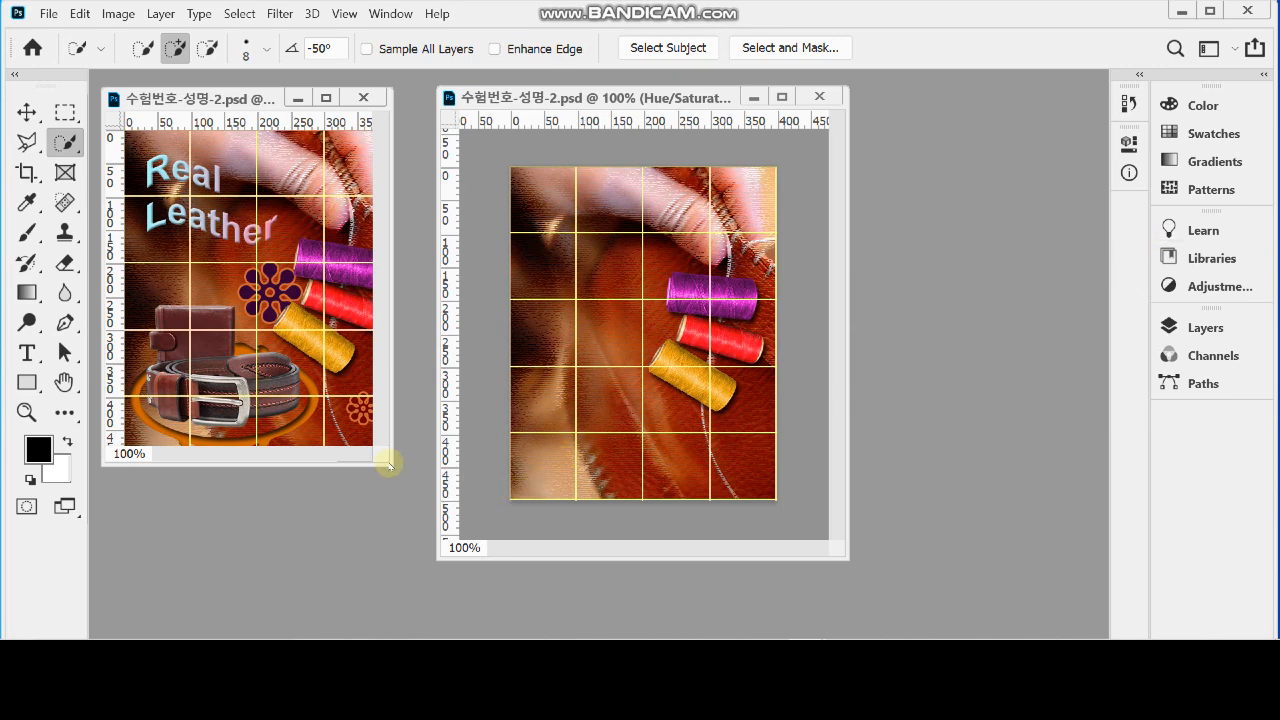
{"action": "left_click_drag", "start_coordinate": [391, 466], "coordinate": [424, 506]}
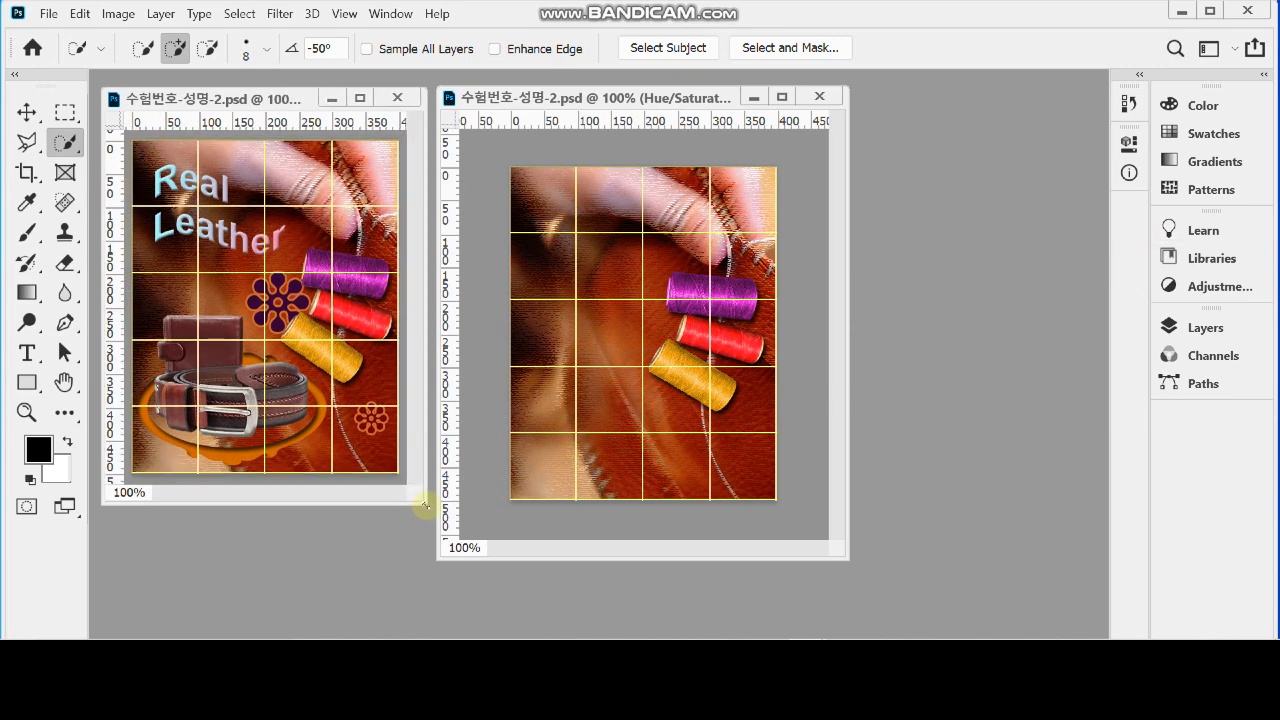
{"action": "left_click", "coordinate": [1172, 327]}
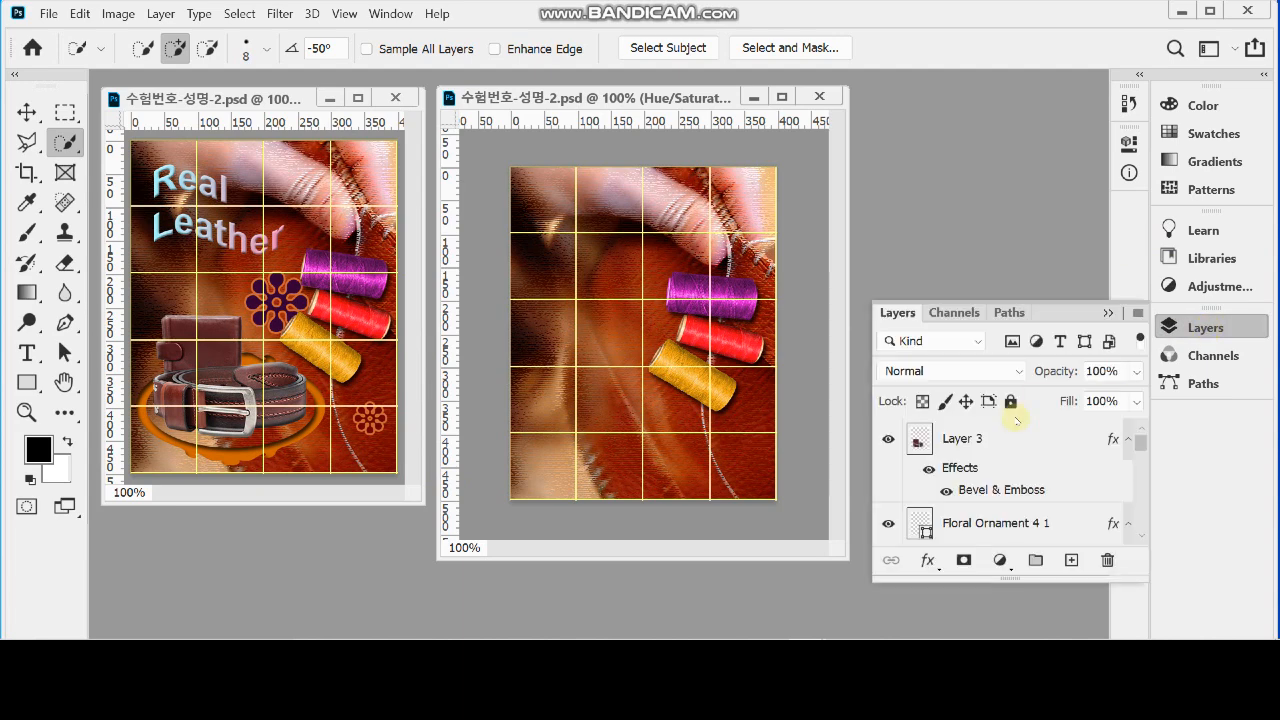
{"action": "left_click_drag", "start_coordinate": [1008, 579], "coordinate": [1022, 614]}
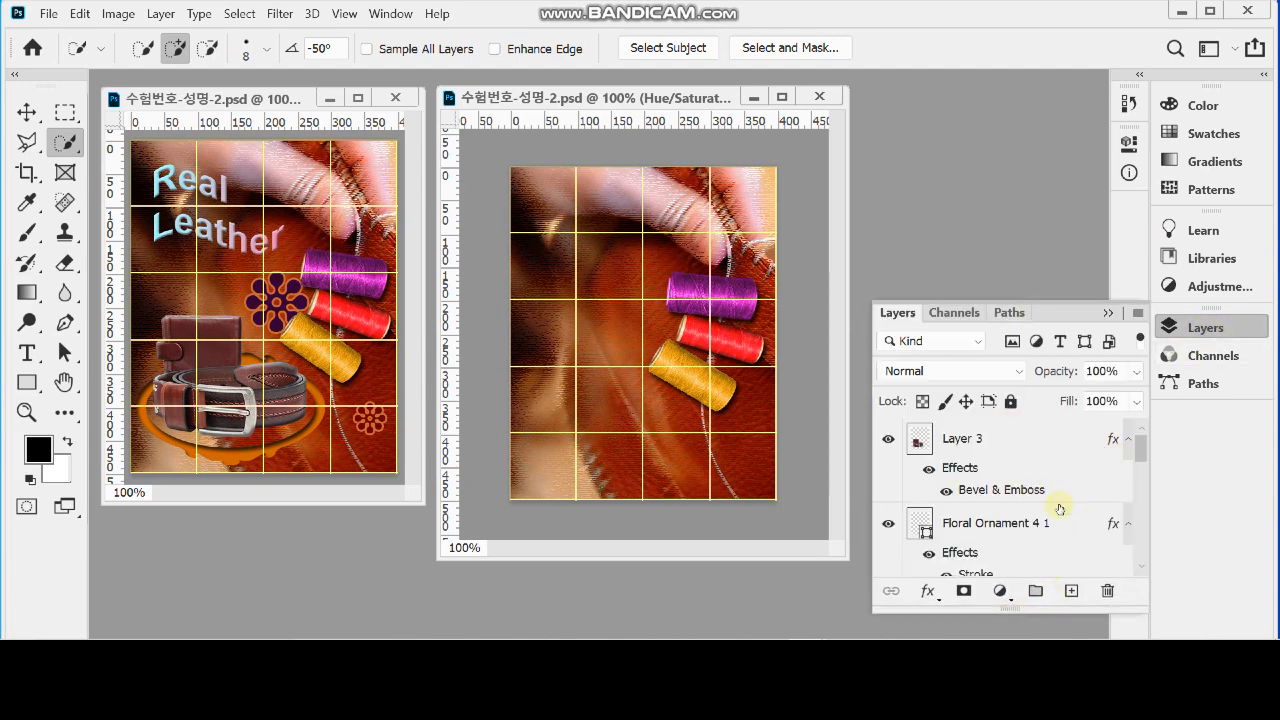
{"action": "scroll", "coordinate": [1067, 504], "scroll_direction": "down", "scroll_amount": 5}
{"action": "scroll", "coordinate": [1075, 505], "scroll_direction": "up", "scroll_amount": 2}
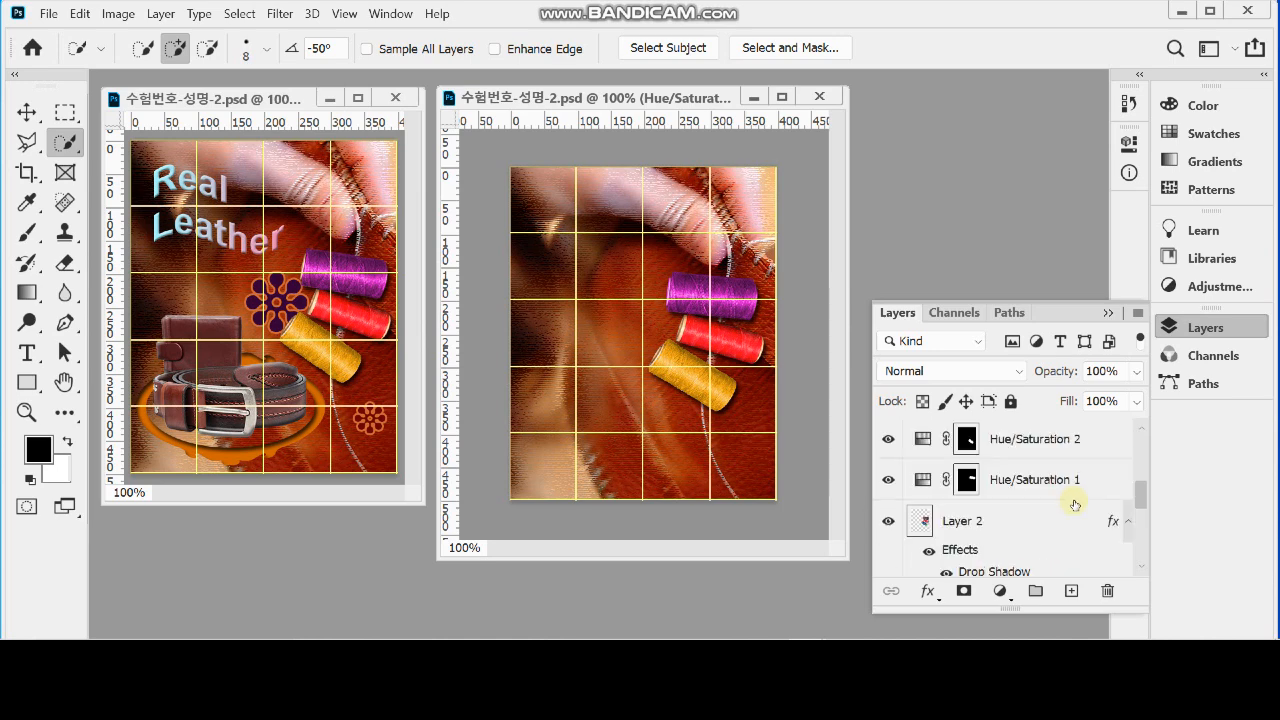
{"action": "left_click", "coordinate": [970, 520]}
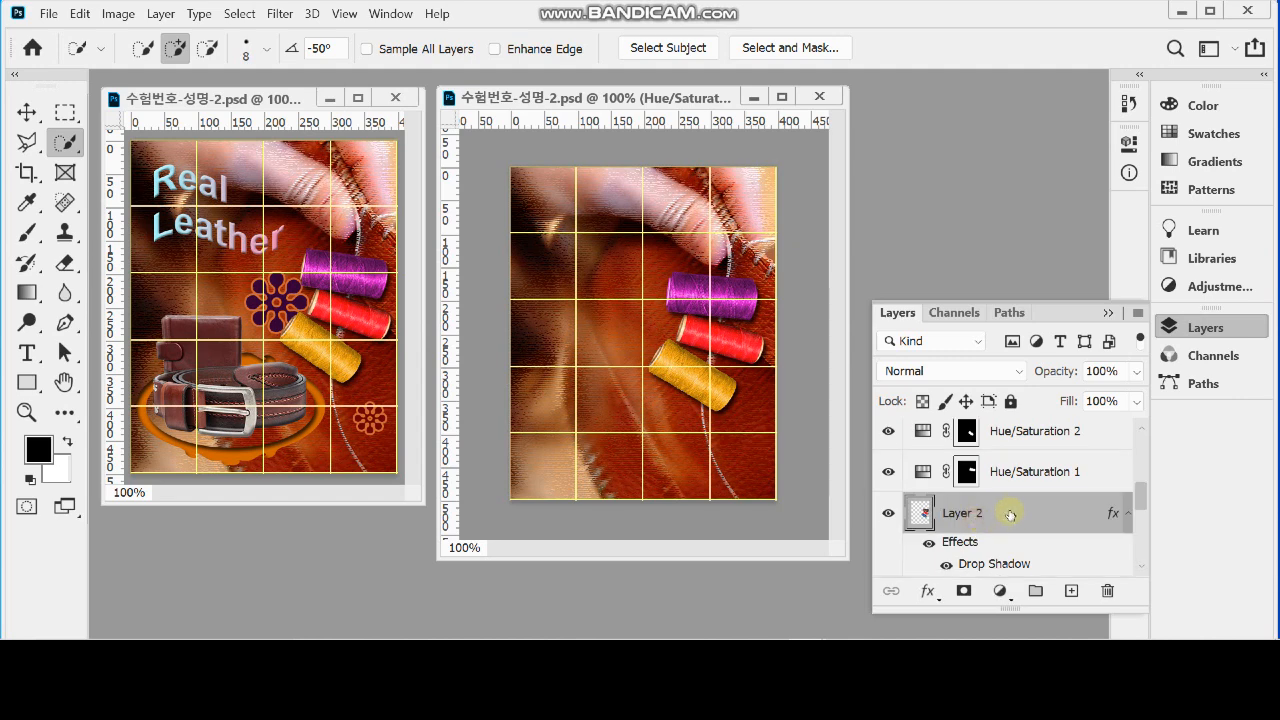
{"action": "left_click_drag", "start_coordinate": [1015, 470], "coordinate": [1061, 501]}
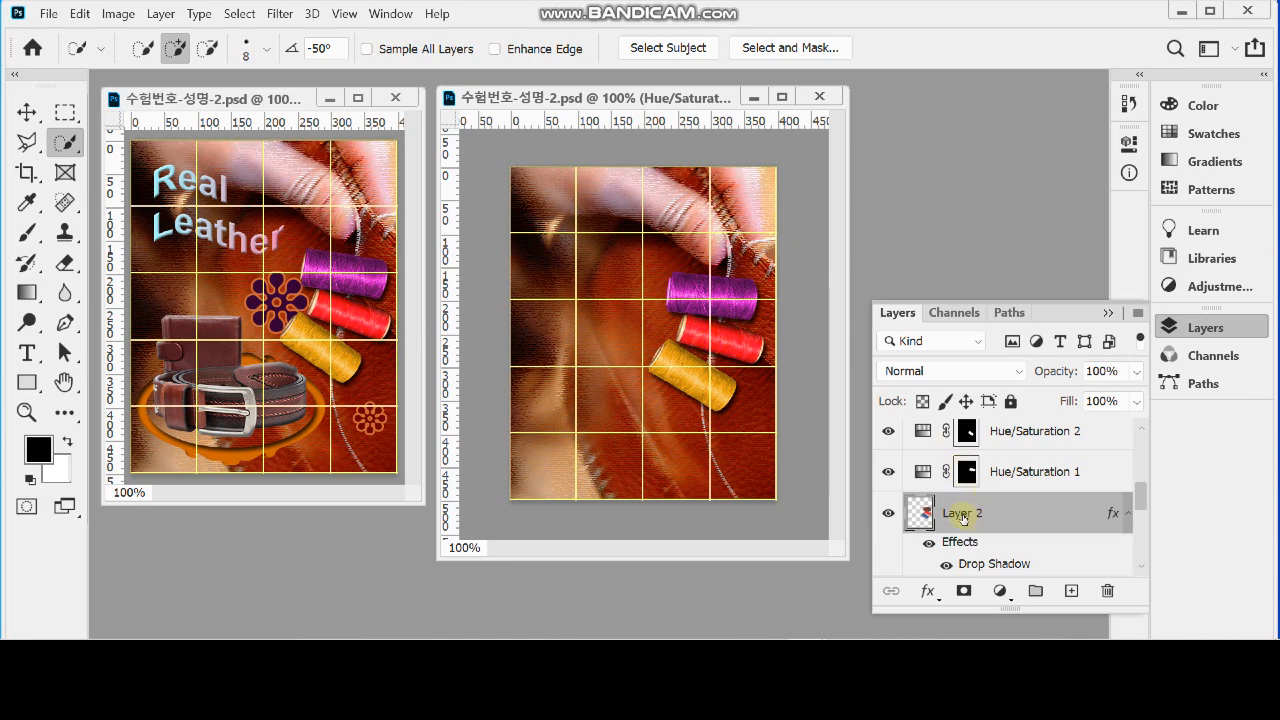
{"action": "left_click", "coordinate": [1018, 434], "text": "shift"}
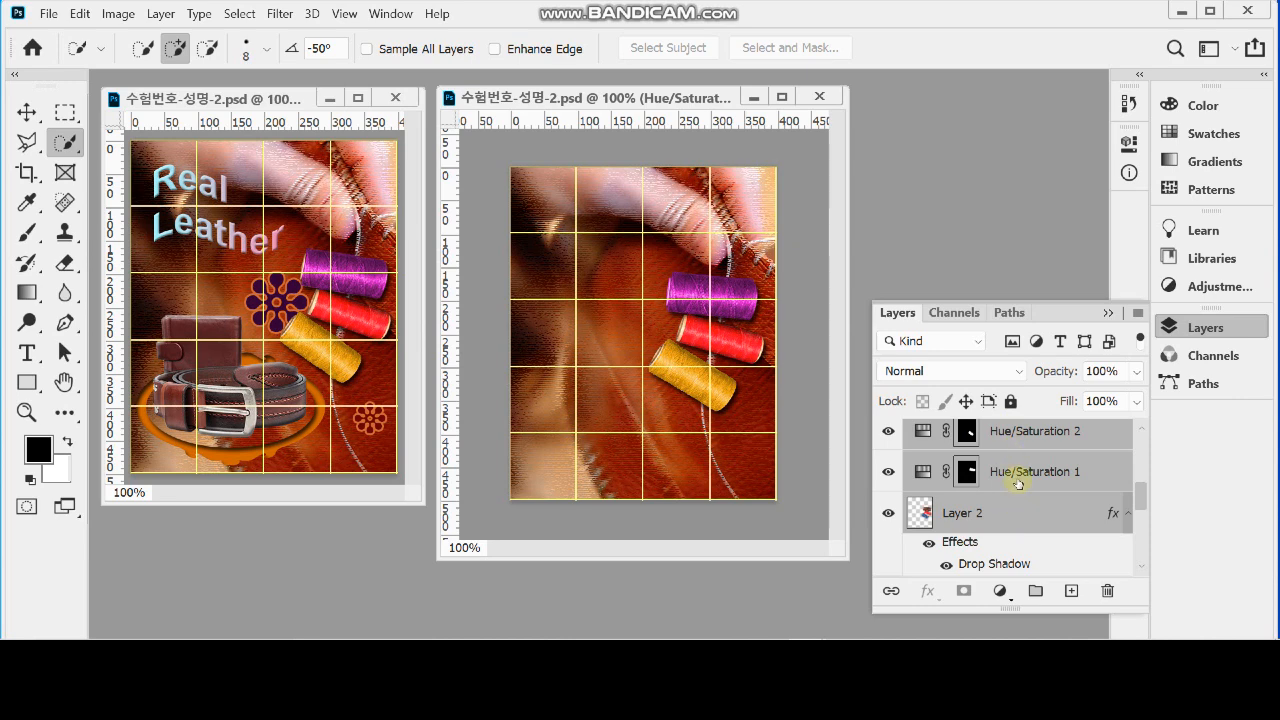
{"action": "key", "text": "ctrl+t"}
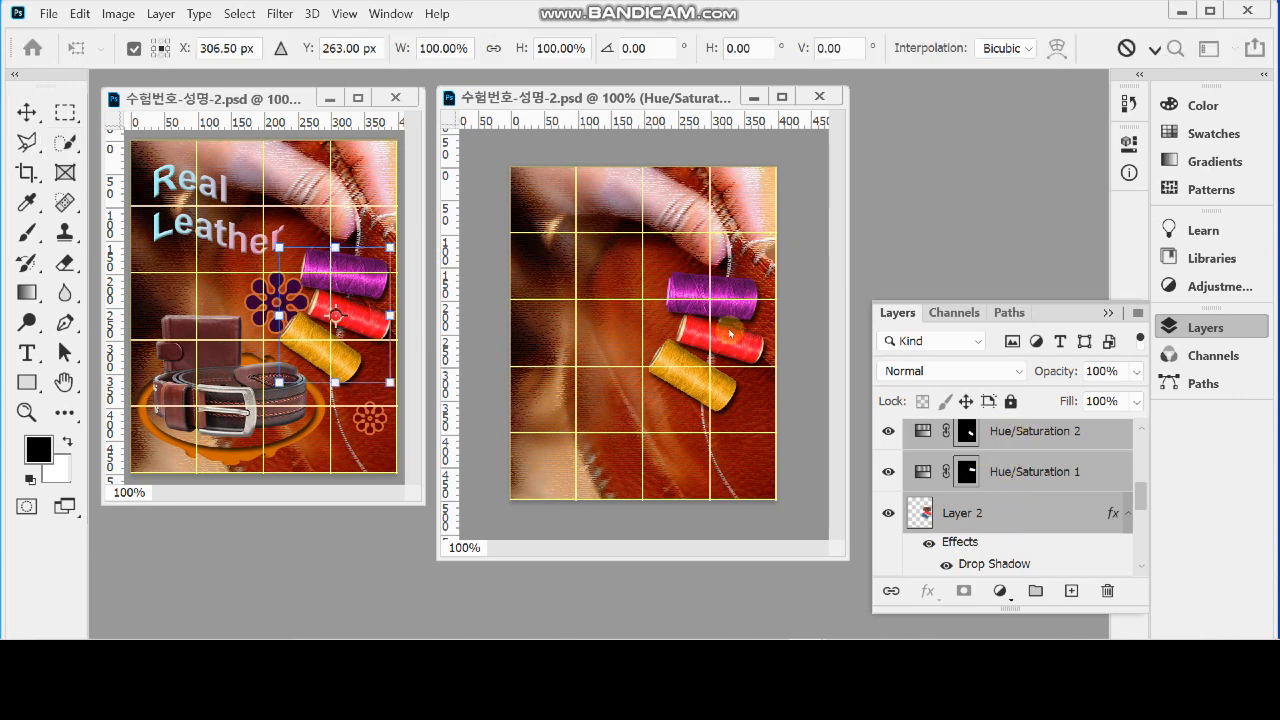
{"action": "key", "text": "Escape"}
Free-transform Layer 2 together with both Hue/Saturation layers, nudging the spools, rotating them about 2.8° and scaling them down slightly to match the reference
{"action": "left_click", "coordinate": [1050, 436]}
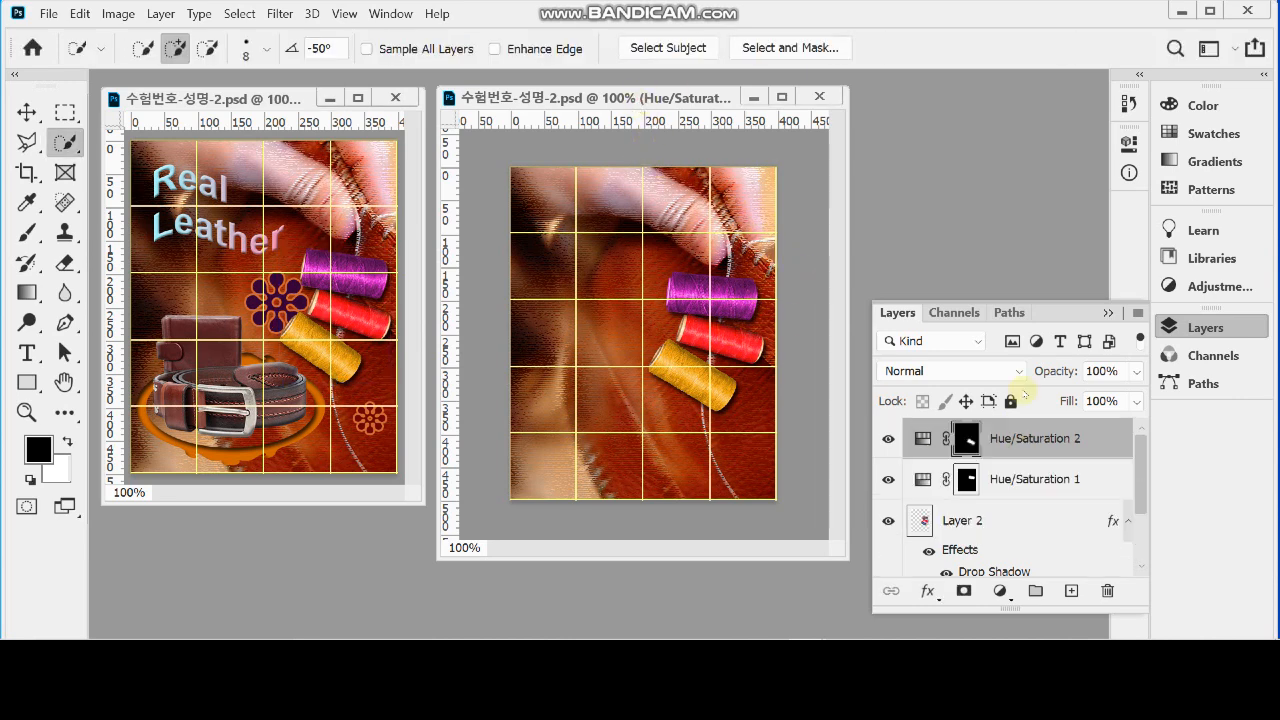
{"action": "left_click", "coordinate": [1038, 525], "text": "shift"}
{"action": "key", "text": "ctrl+t"}
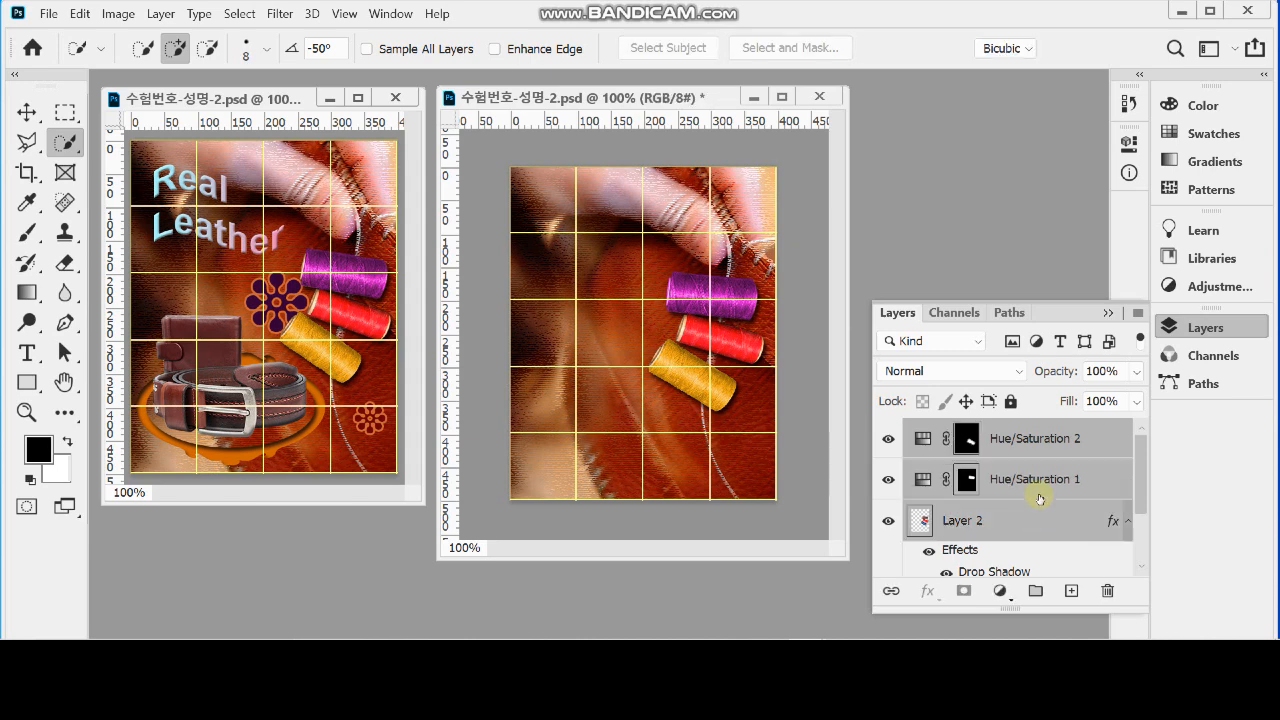
{"action": "left_click_drag", "start_coordinate": [738, 345], "coordinate": [743, 347]}
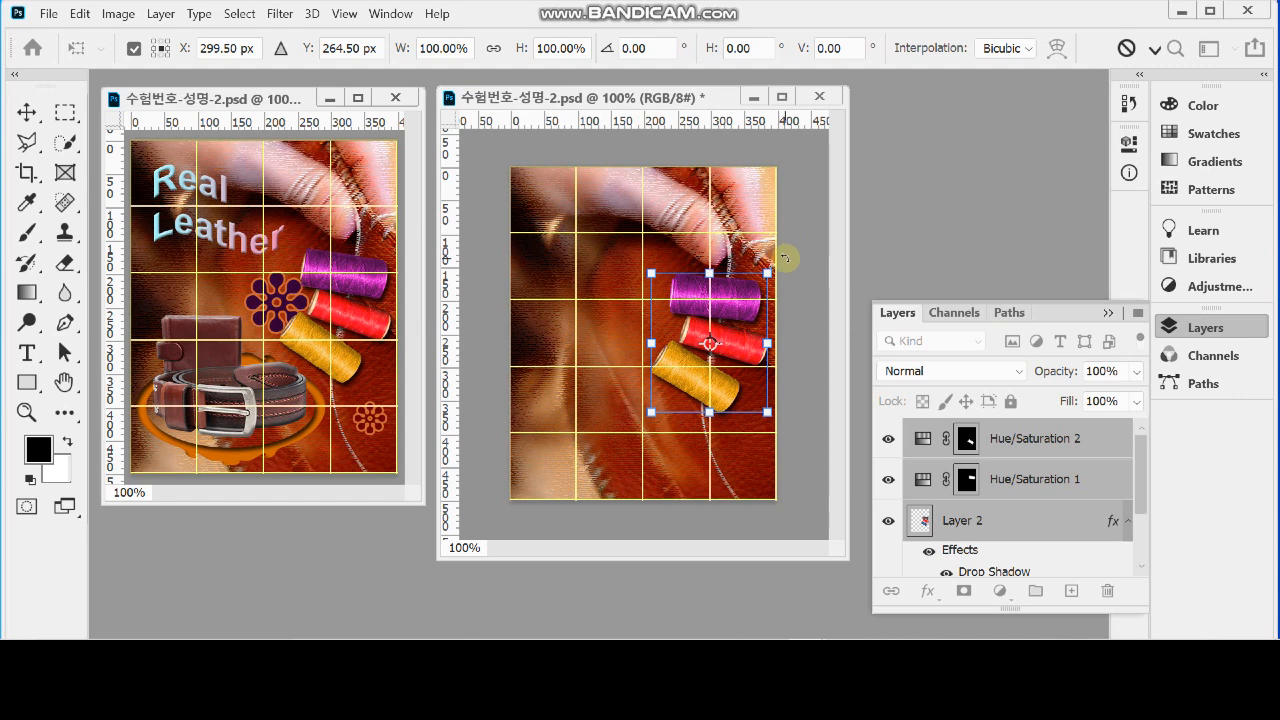
{"action": "left_click_drag", "start_coordinate": [785, 259], "coordinate": [786, 268]}
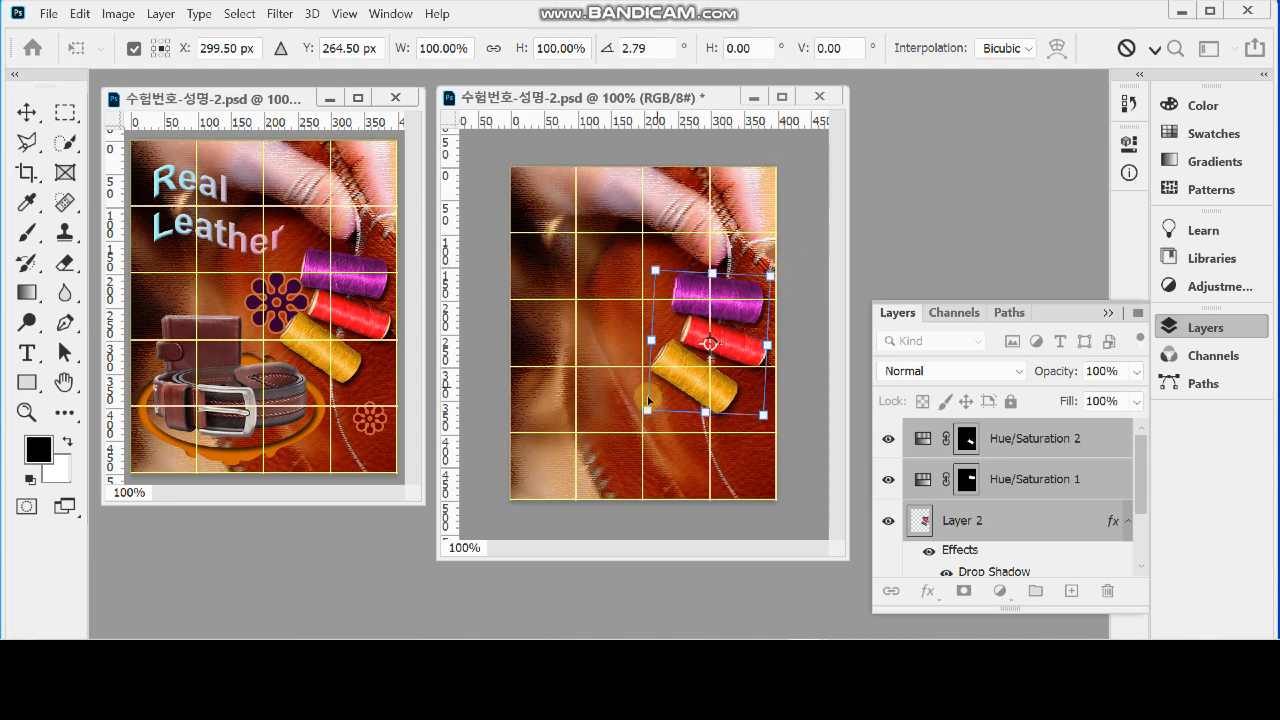
{"action": "left_click_drag", "start_coordinate": [647, 409], "coordinate": [651, 406]}
{"action": "double_click", "coordinate": [714, 360]}
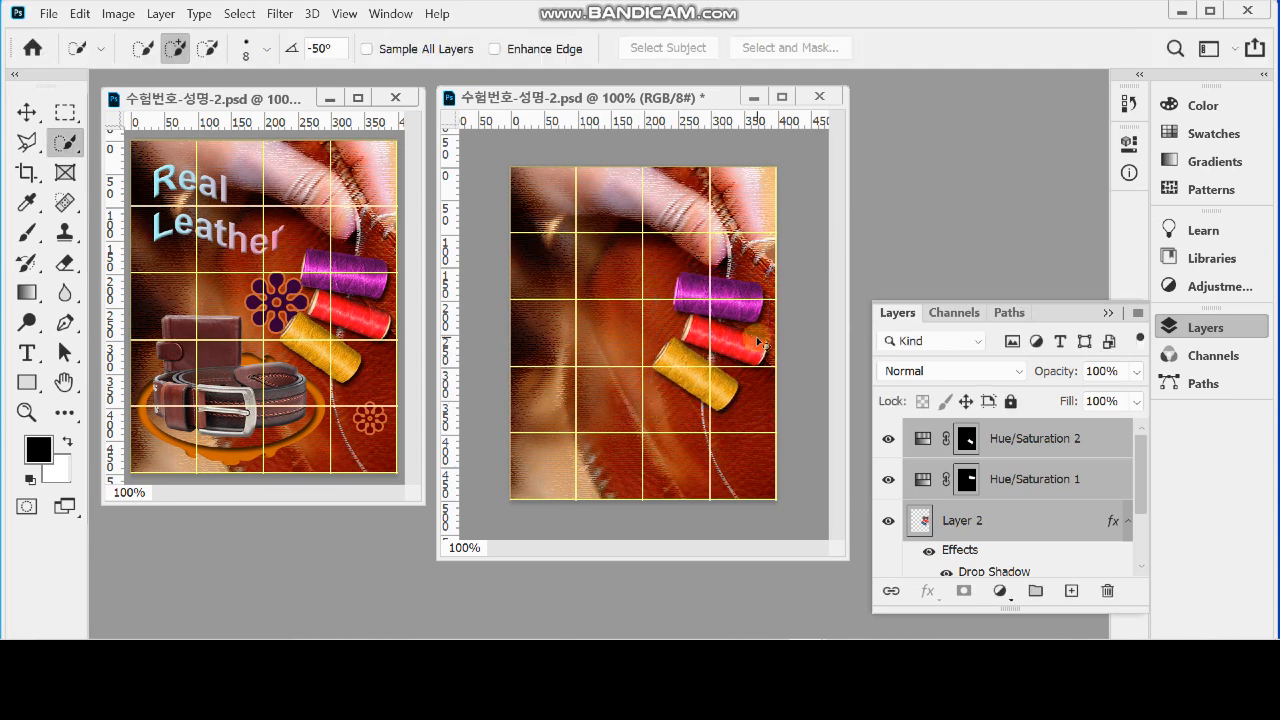
Make Layer 2 the only selected layer and bring the source image 1급-6.jpg to the front
{"action": "left_click", "coordinate": [1042, 514]}
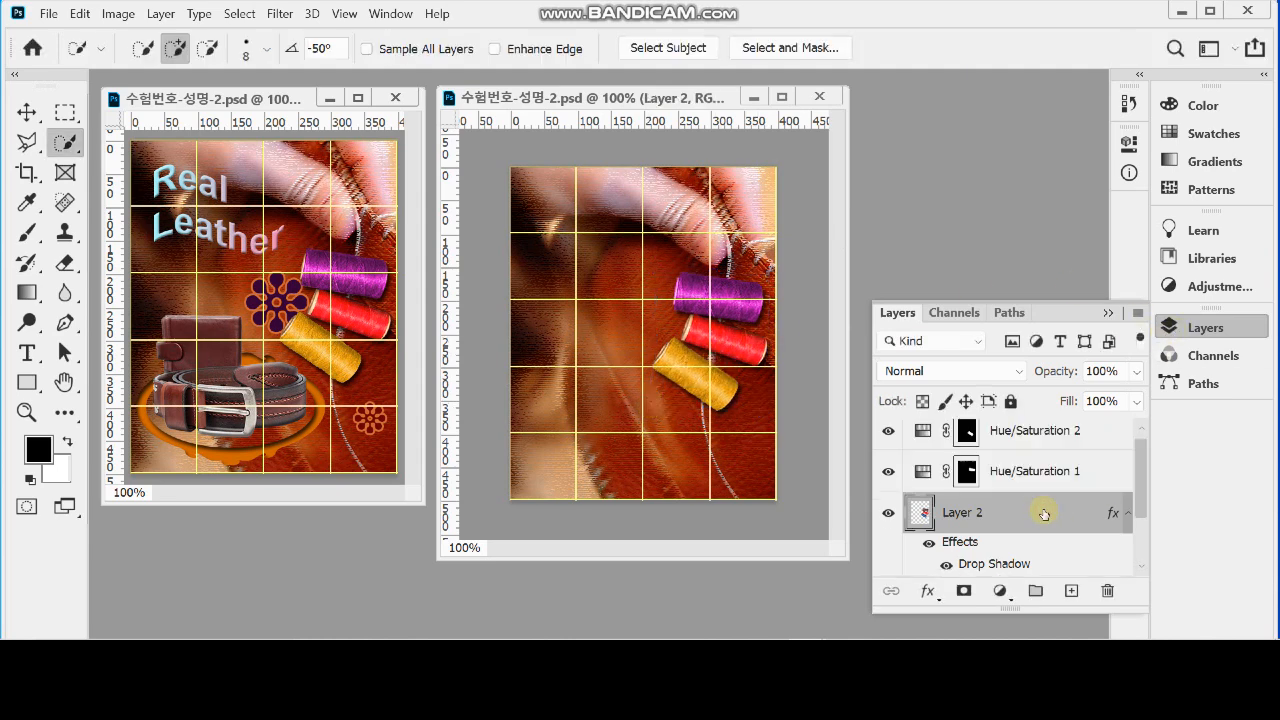
{"action": "left_click", "coordinate": [1200, 327]}
{"action": "left_click", "coordinate": [390, 13]}
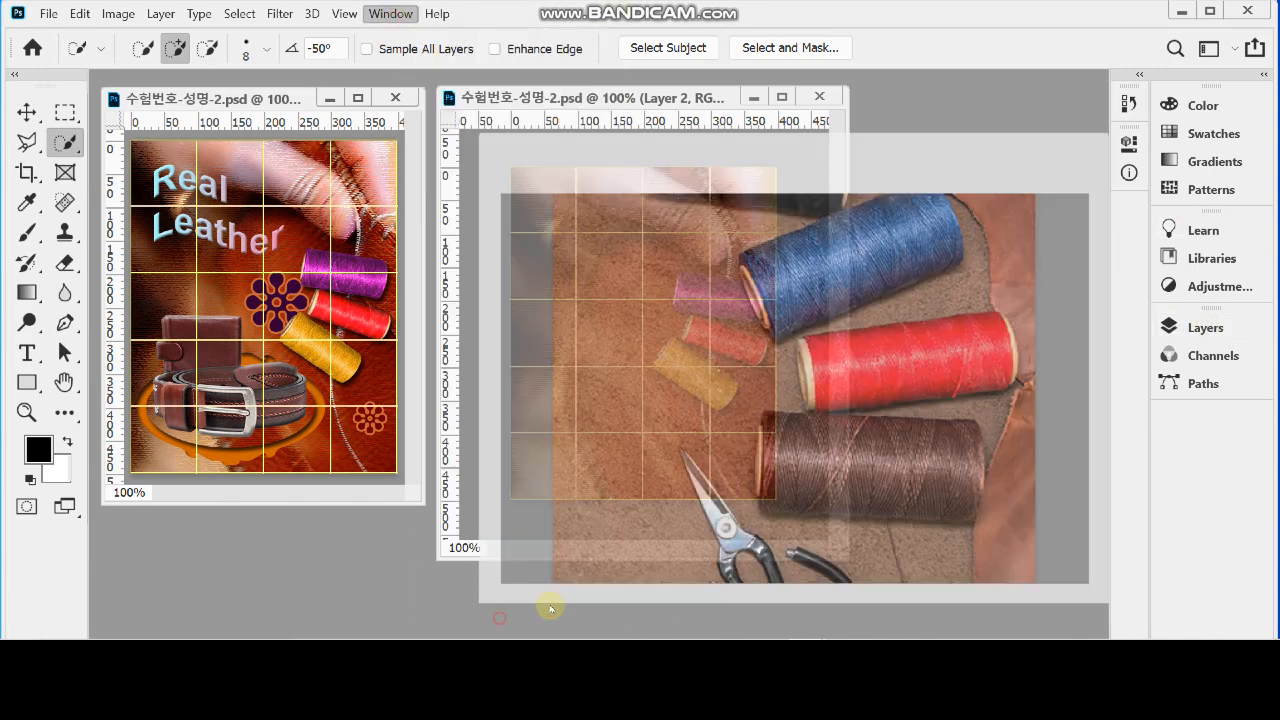
{"action": "left_click", "coordinate": [470, 611]}
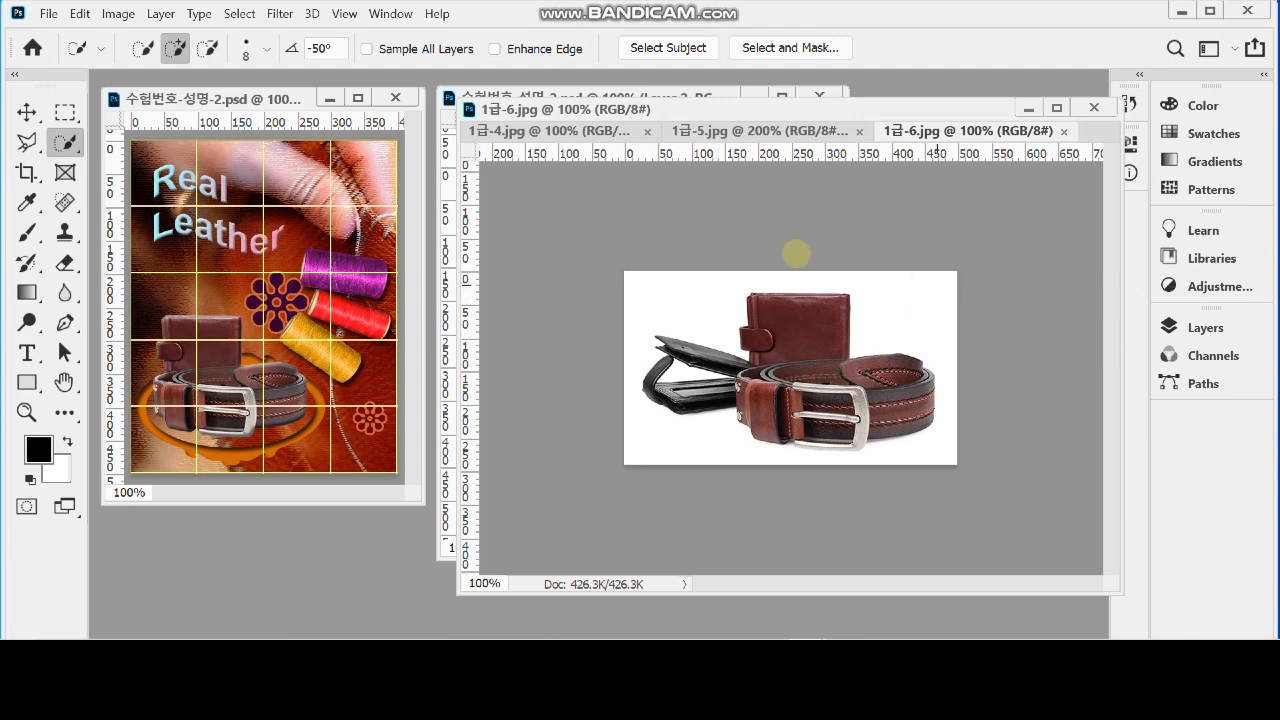
Try the Object Selection tool with a rectangle around all the wallets and the belt, and clear that selection
{"action": "right_click", "coordinate": [70, 140]}
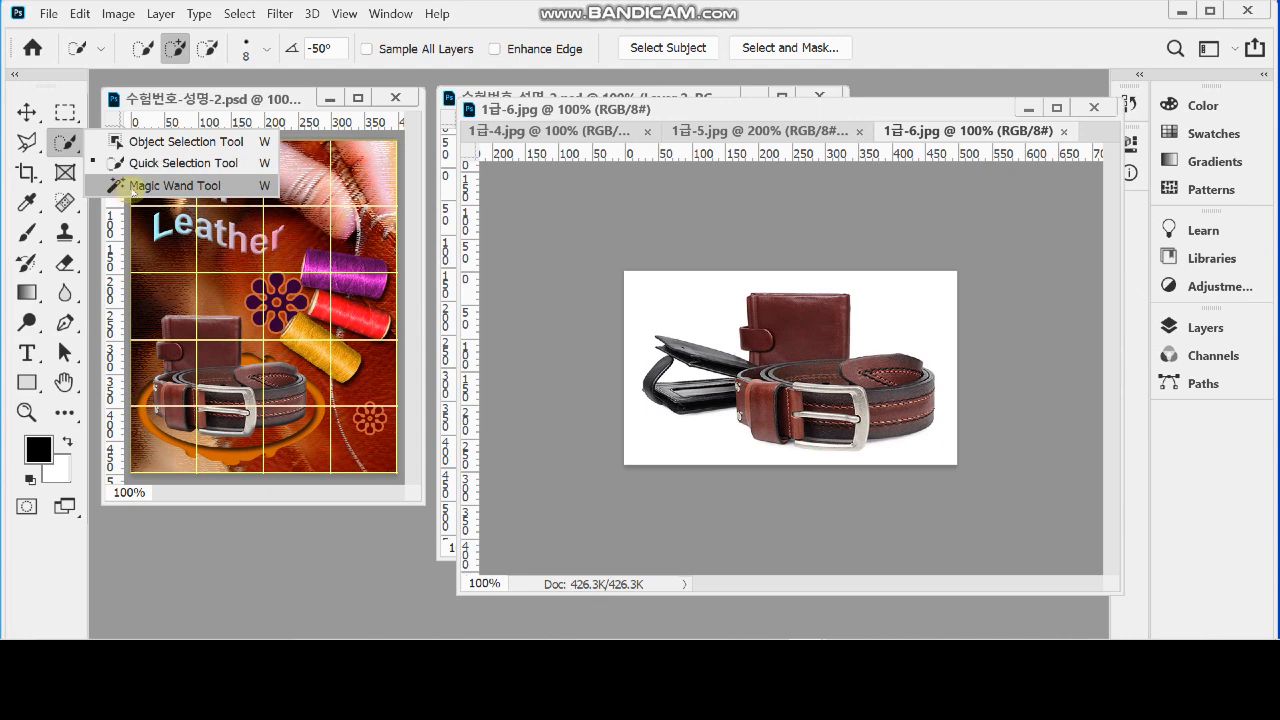
{"action": "right_click", "coordinate": [64, 143]}
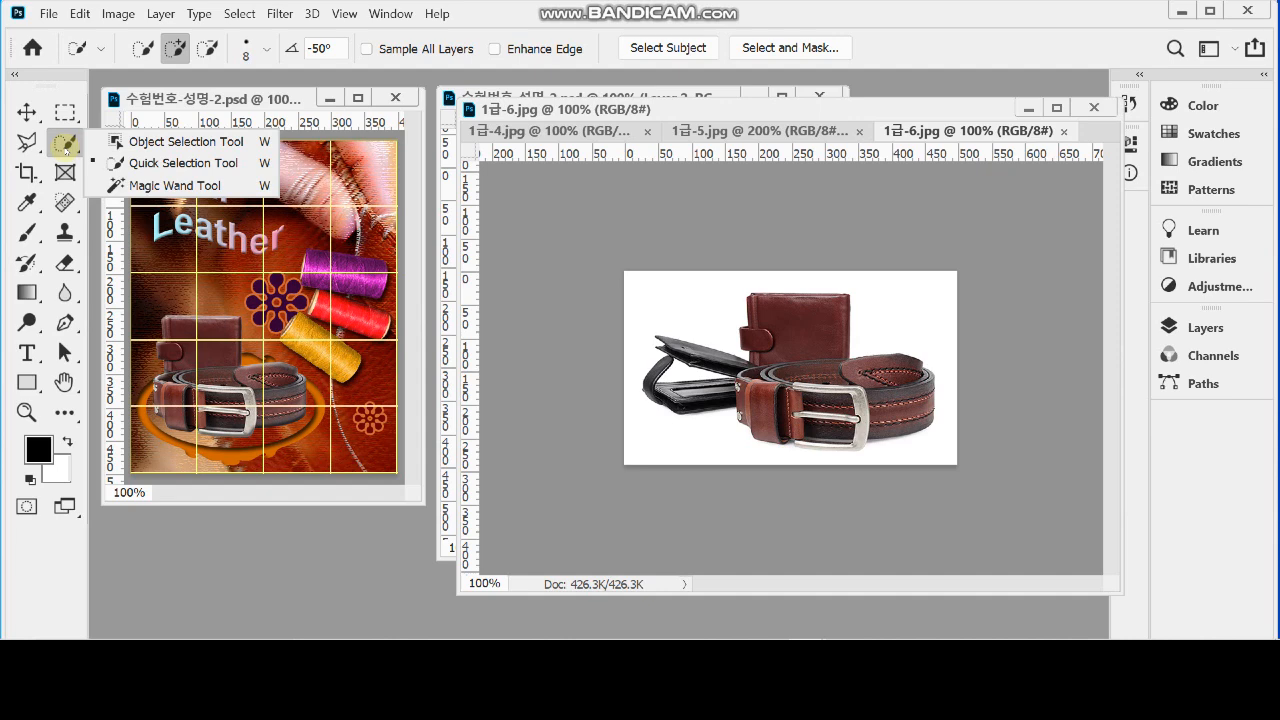
{"action": "left_click", "coordinate": [119, 142]}
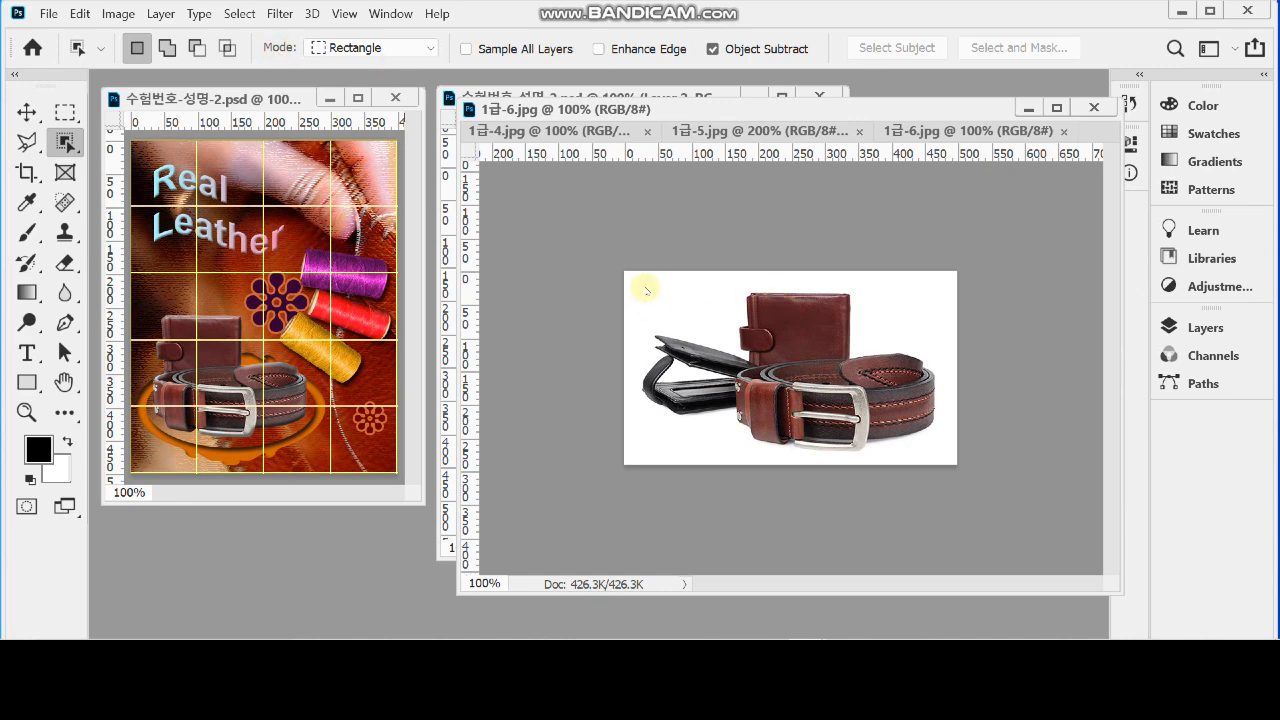
{"action": "left_click_drag", "start_coordinate": [645, 287], "coordinate": [944, 460]}
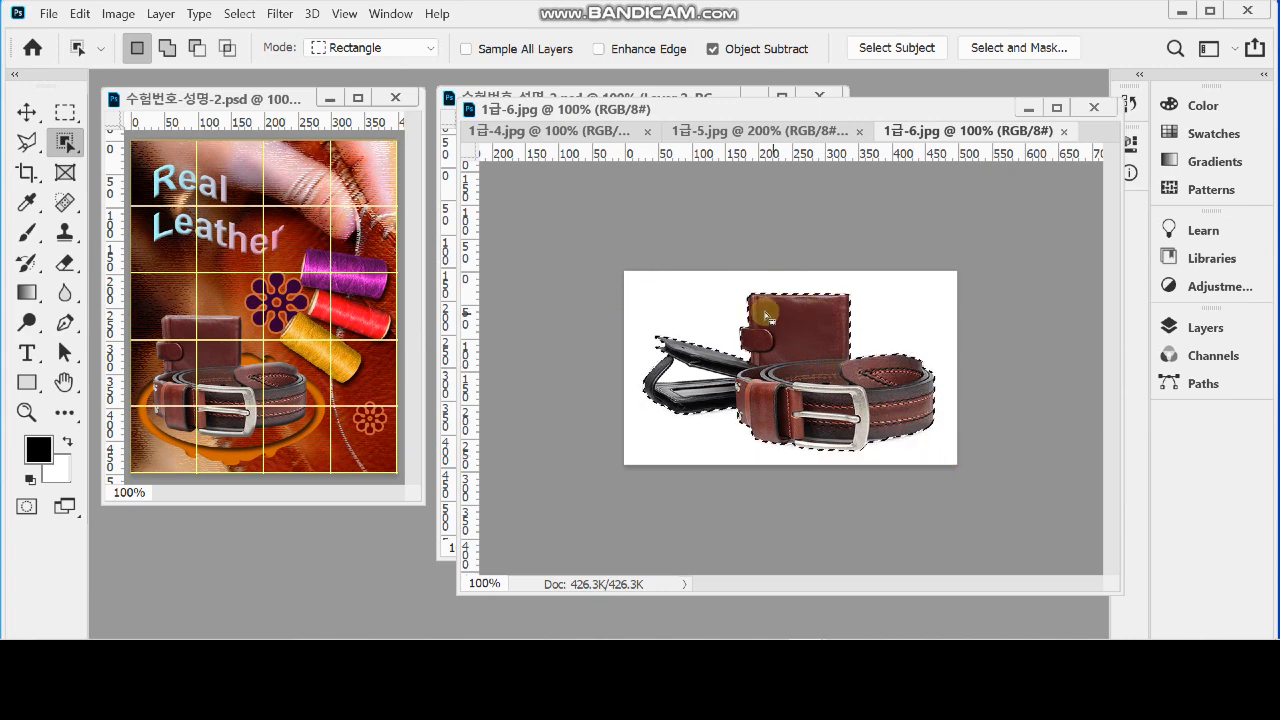
{"action": "left_click", "coordinate": [838, 275]}
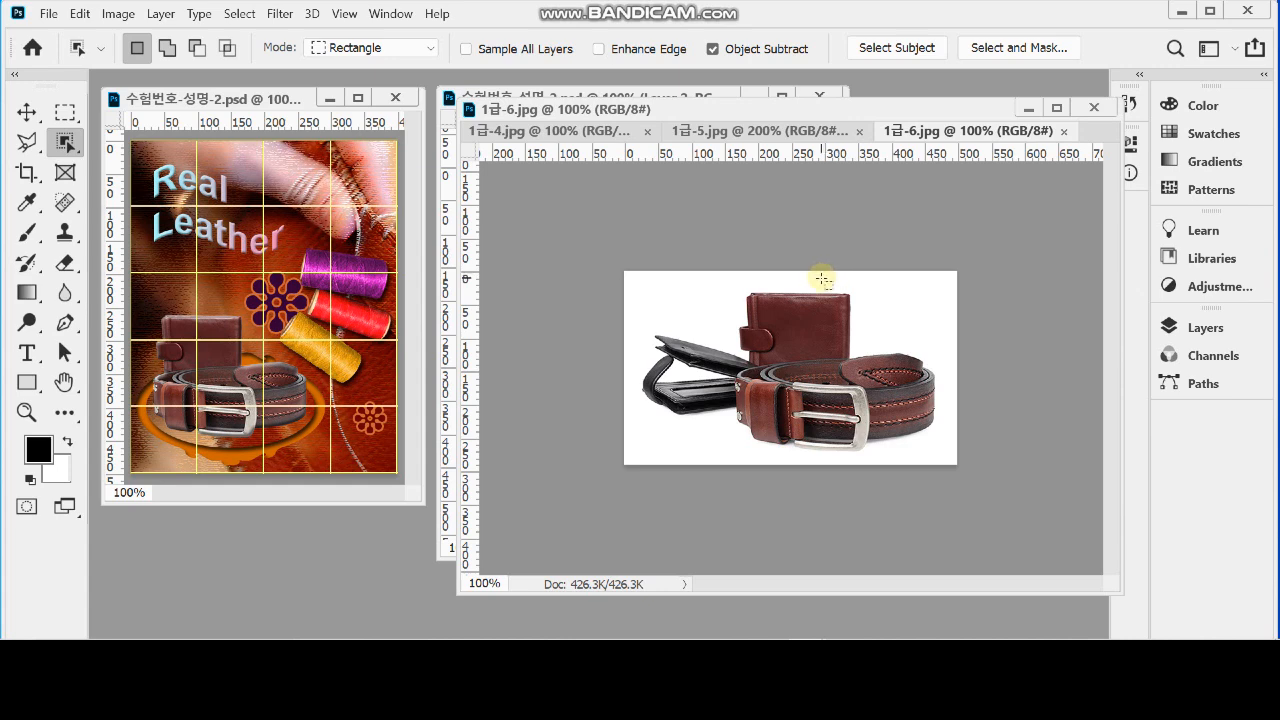
Select the leather goods with Select Subject and subtract most of the black wallet using a rectangular marquee
{"action": "left_click", "coordinate": [867, 52]}
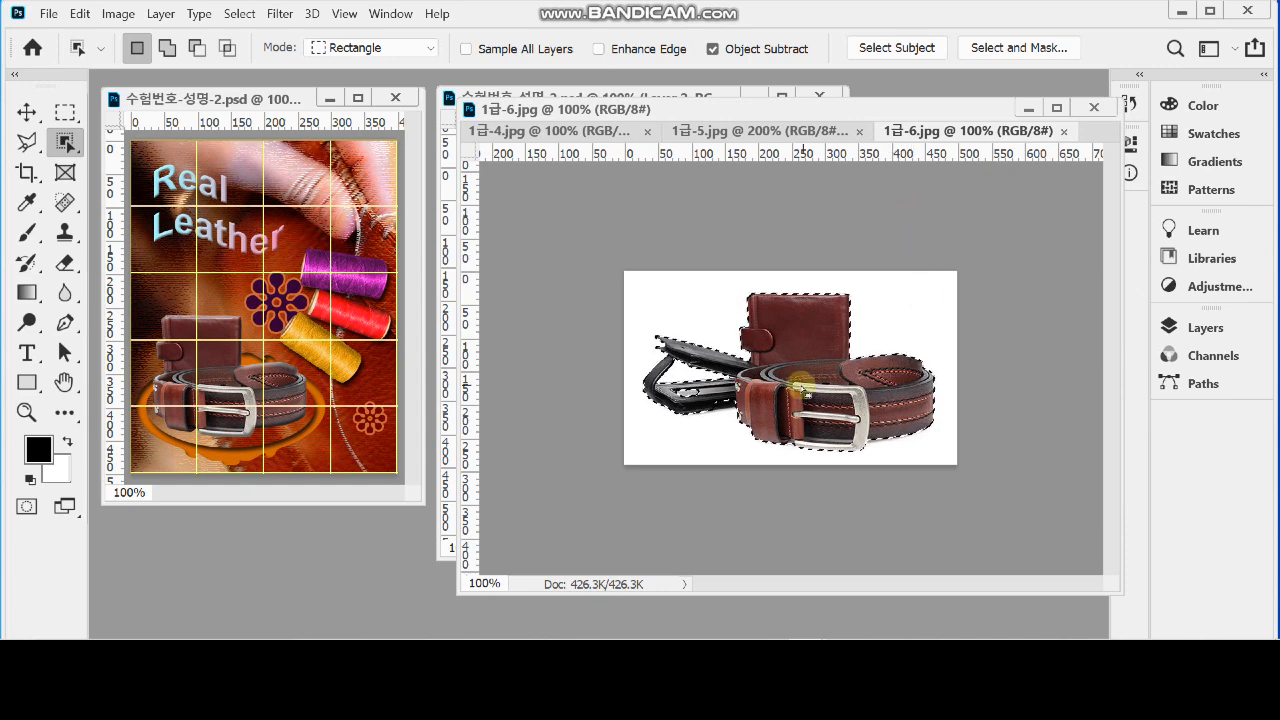
{"action": "key", "text": "ctrl+plus"}
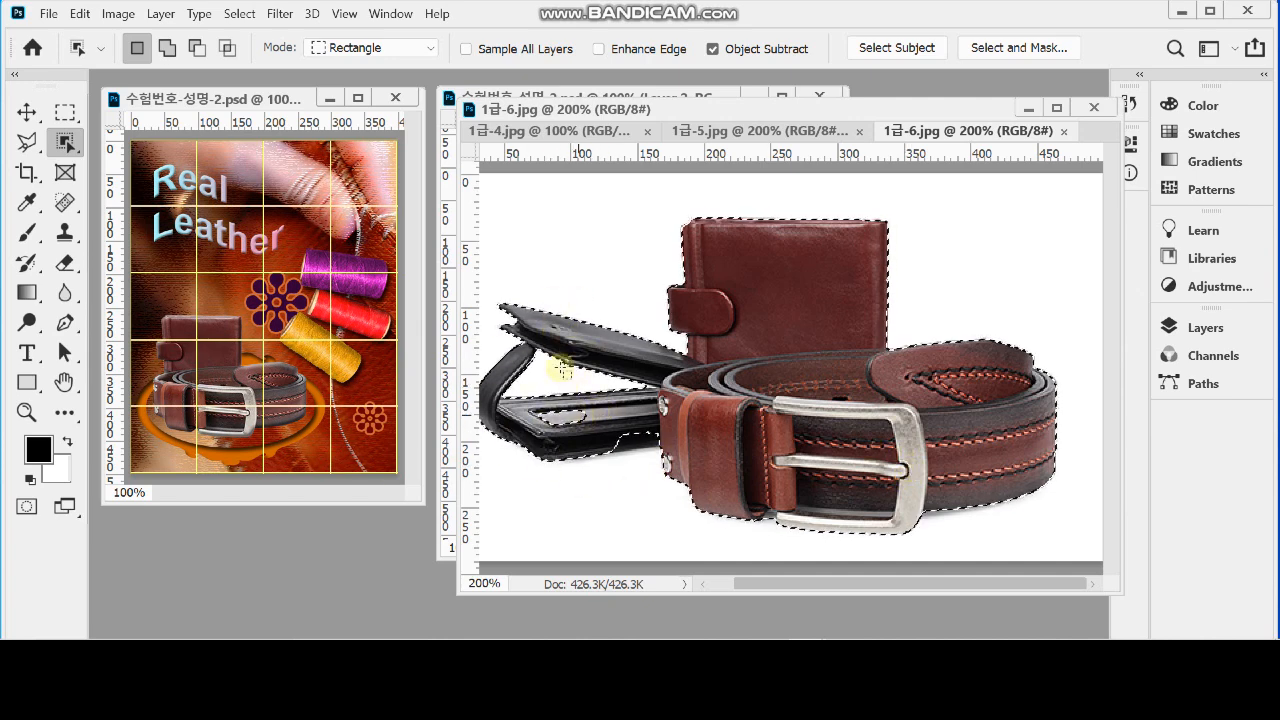
{"action": "key", "text": "ctrl+minus"}
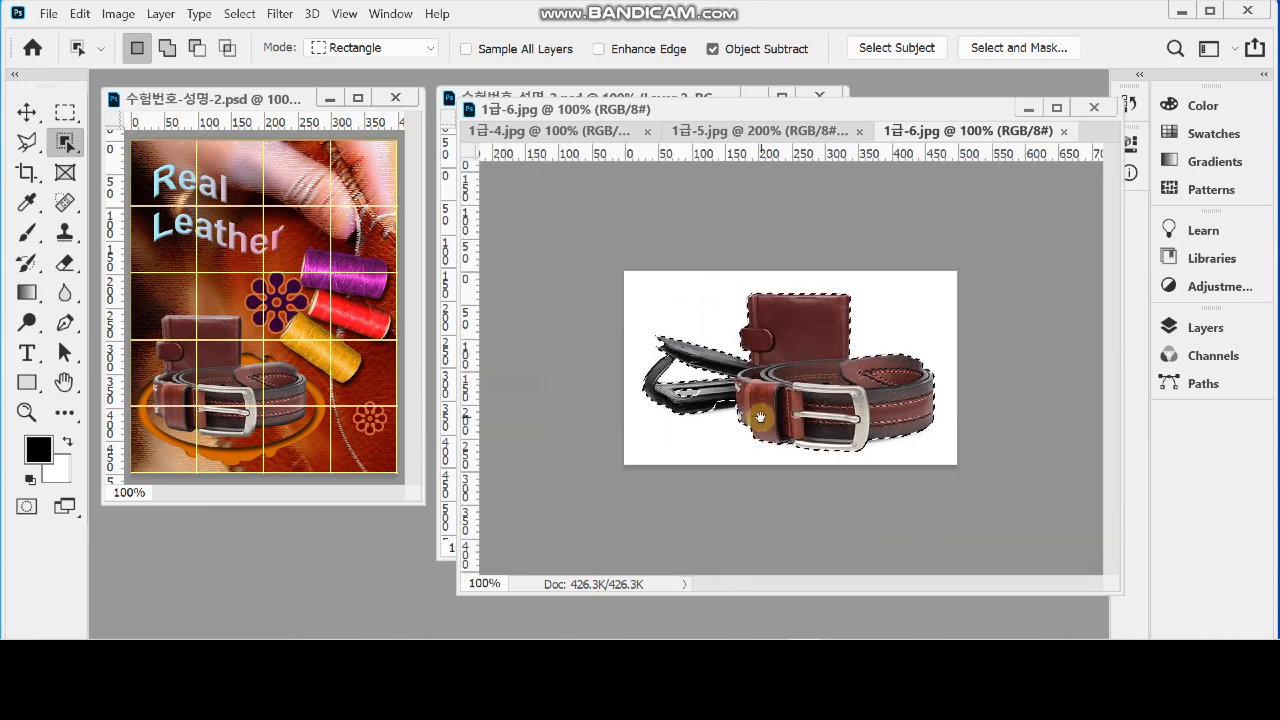
{"action": "scroll", "coordinate": [760, 417], "scroll_direction": "up", "scroll_amount": 1}
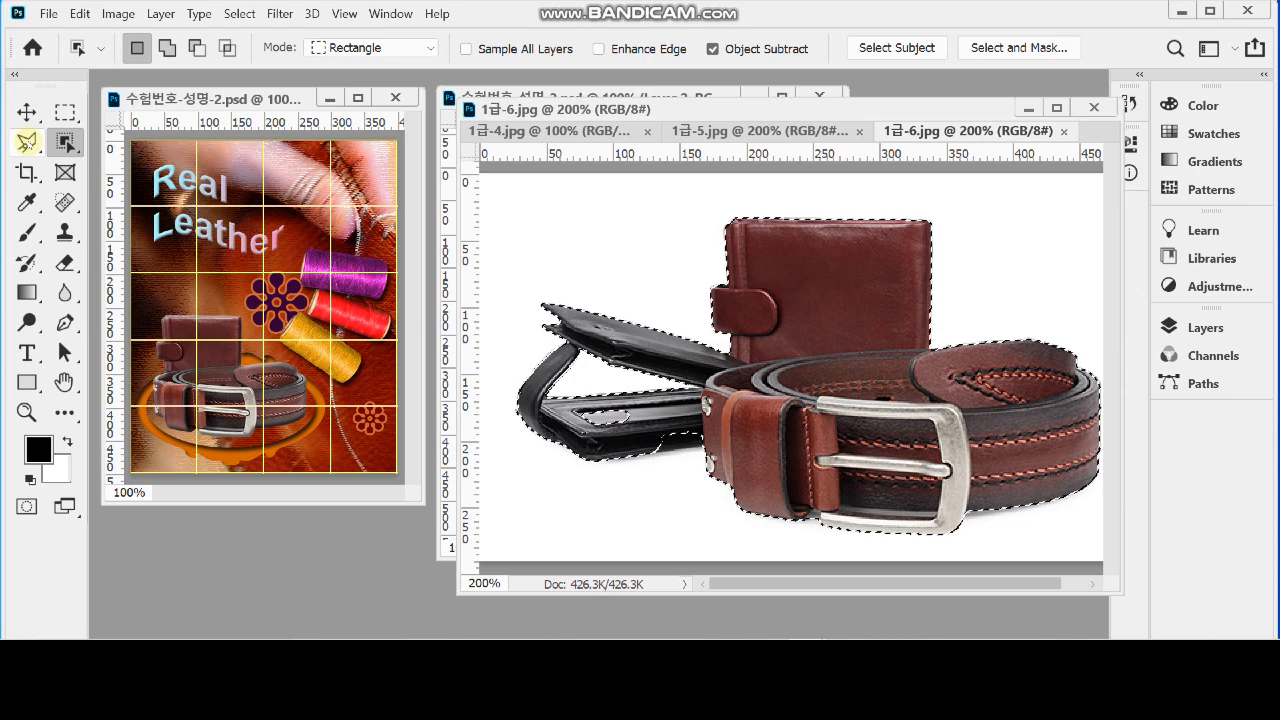
{"action": "left_click", "coordinate": [27, 143]}
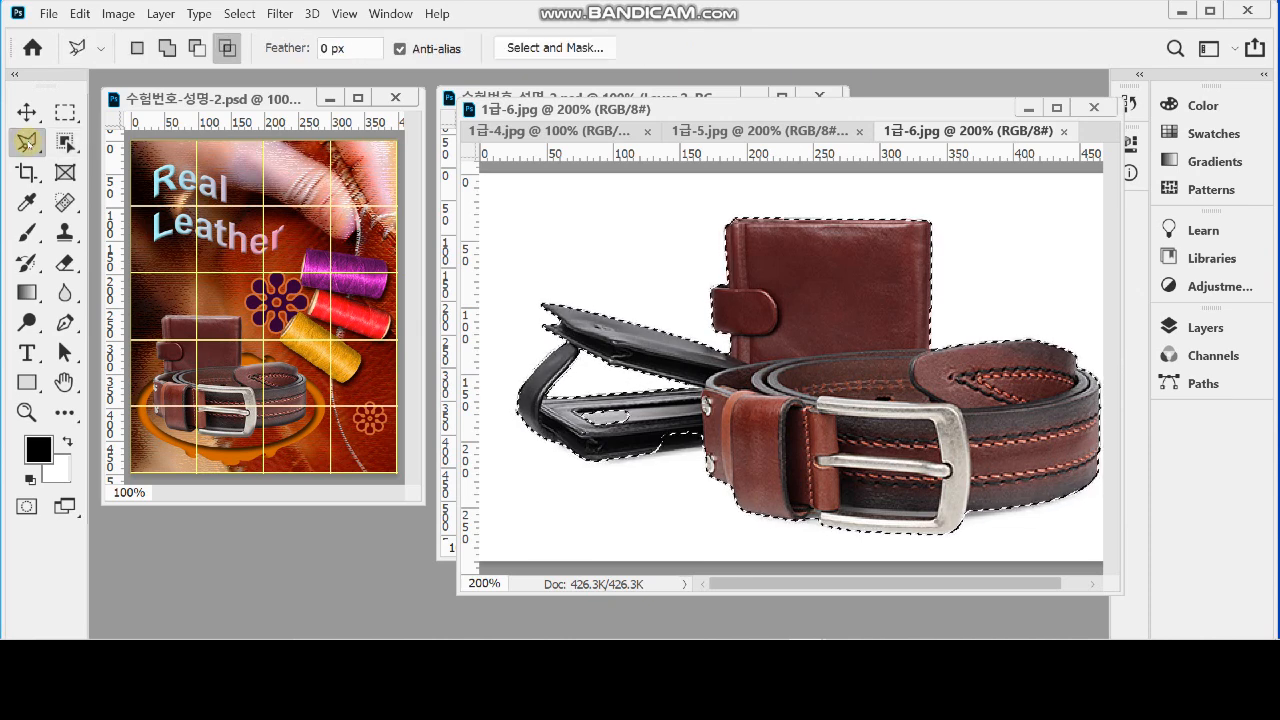
{"action": "left_click", "coordinate": [65, 111]}
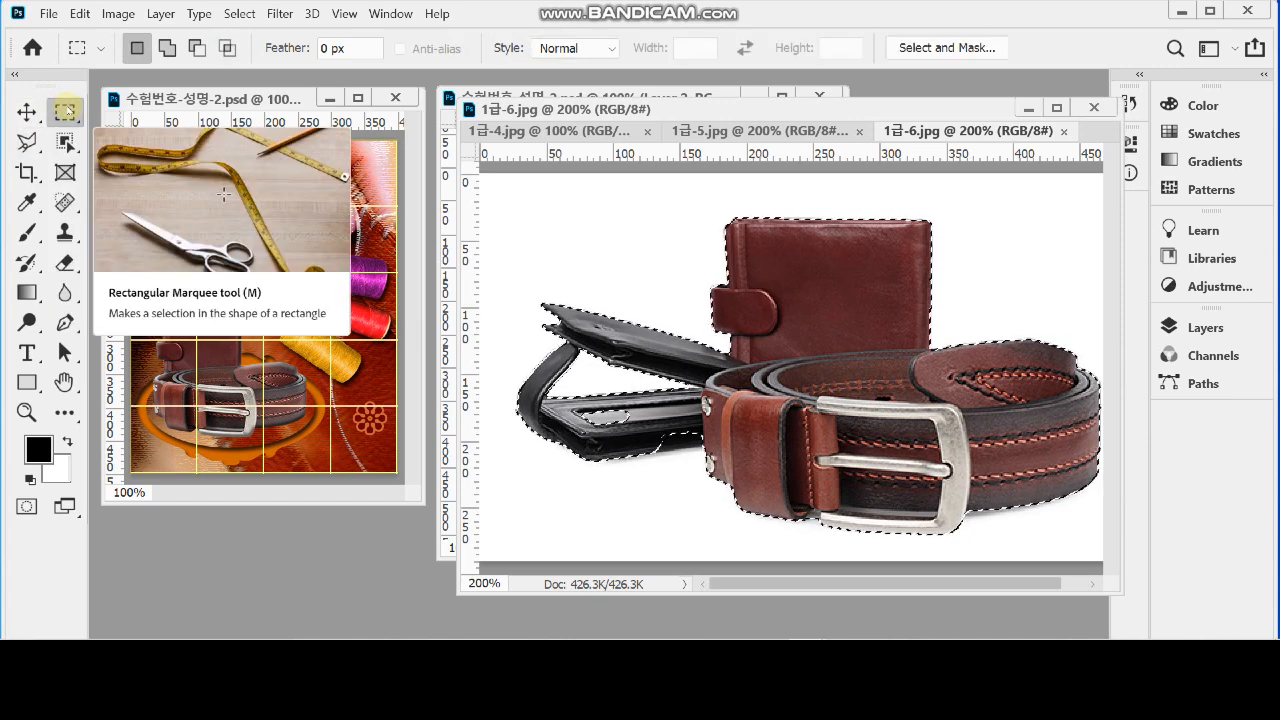
{"action": "left_click", "coordinate": [198, 48]}
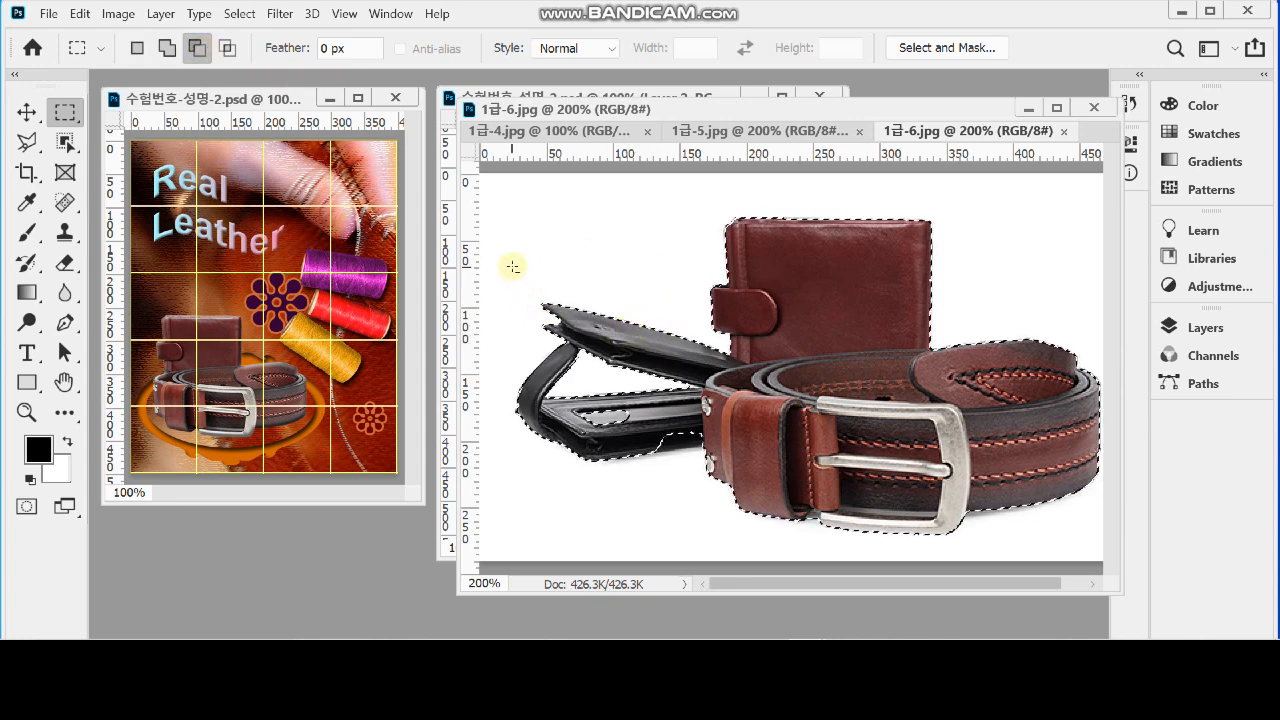
{"action": "left_click_drag", "start_coordinate": [588, 402], "coordinate": [698, 519]}
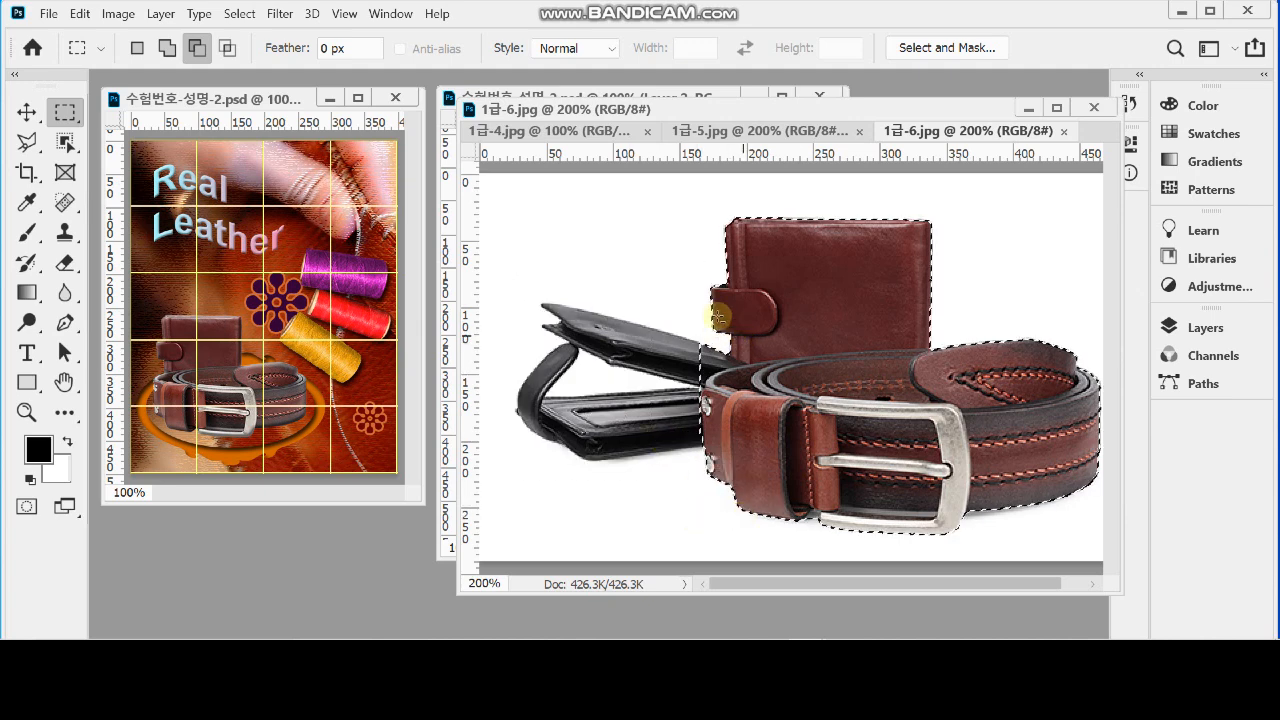
Subtract the remaining piece of the black wallet along the belt's edge with the Polygonal Lasso
{"action": "left_click", "coordinate": [27, 142]}
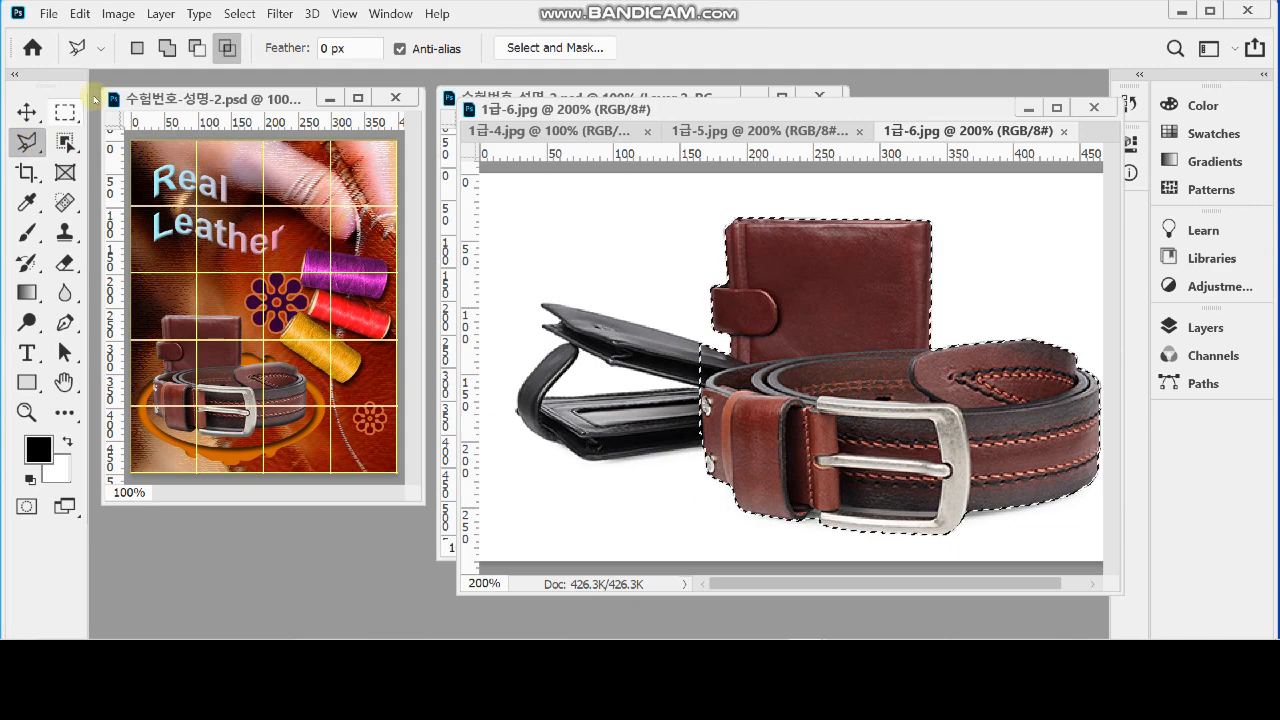
{"action": "left_click", "coordinate": [198, 48]}
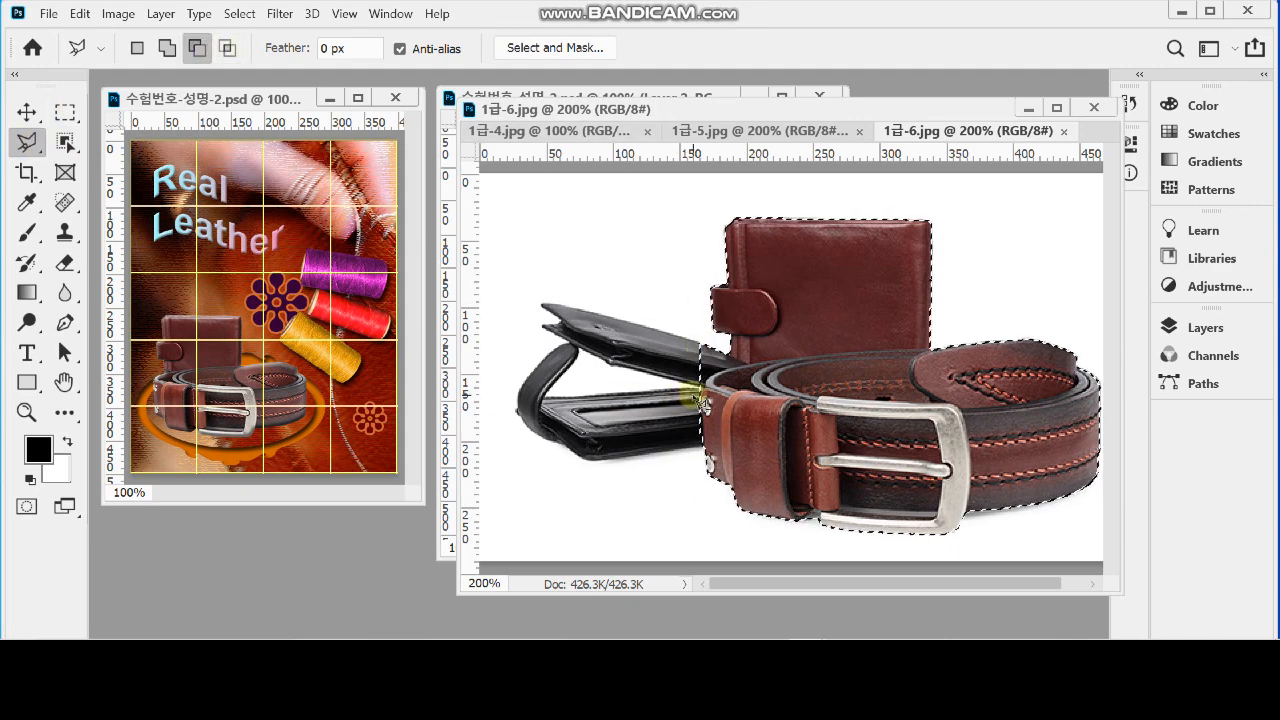
{"action": "left_click", "coordinate": [756, 404], "text": "ctrl"}
{"action": "left_click", "coordinate": [758, 401], "text": "ctrl"}
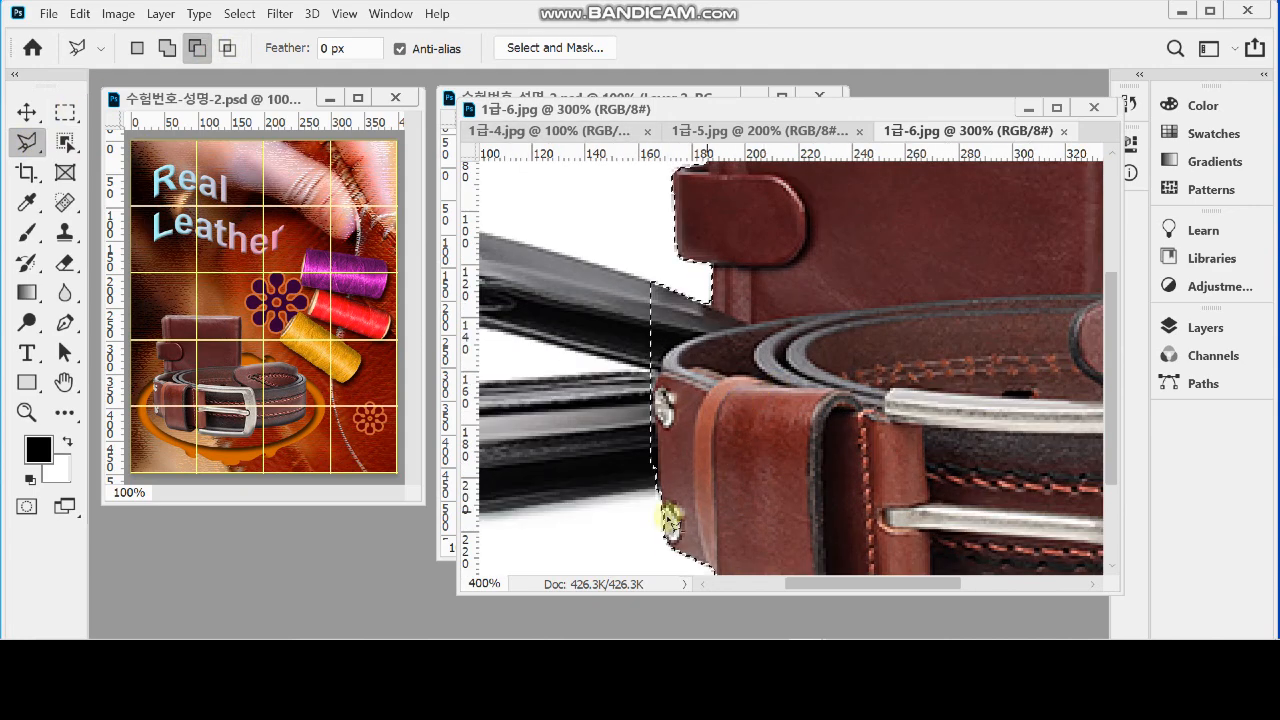
{"action": "left_click", "coordinate": [655, 423]}
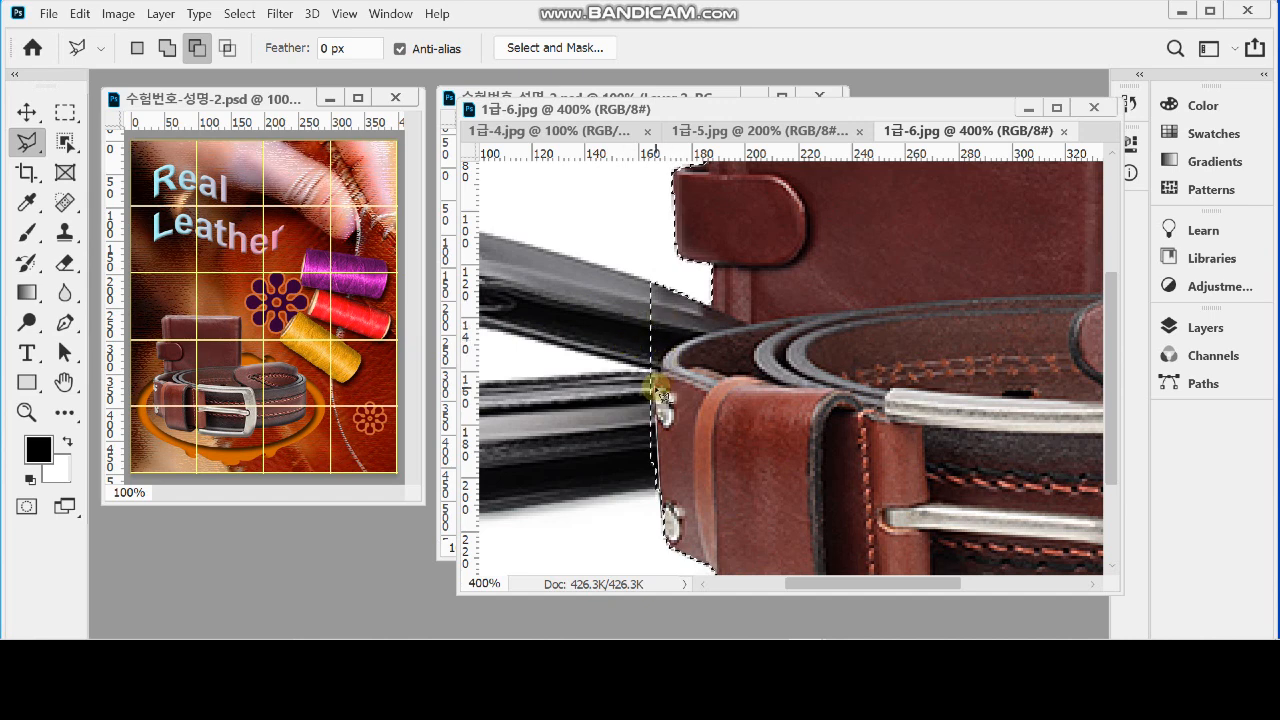
{"action": "left_click", "coordinate": [714, 330]}
{"action": "left_click", "coordinate": [712, 283]}
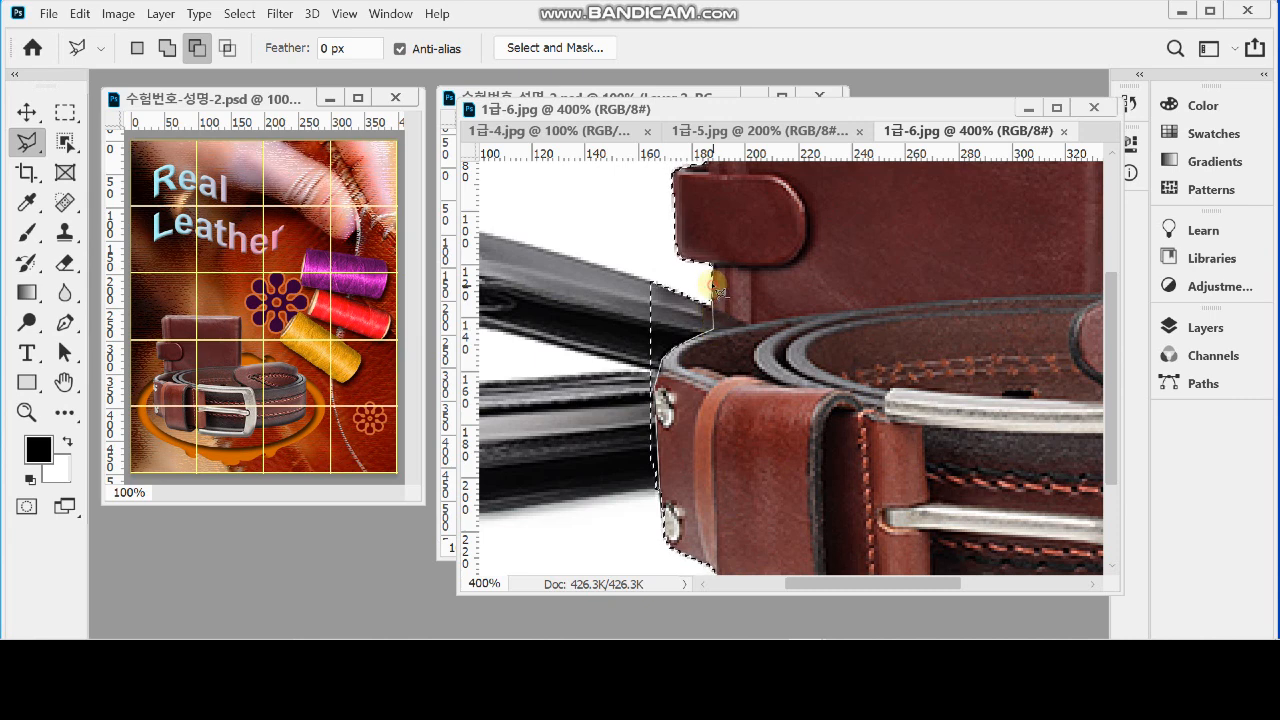
{"action": "left_click", "coordinate": [568, 236]}
{"action": "left_click", "coordinate": [522, 470]}
{"action": "double_click", "coordinate": [592, 530]}
{"action": "left_click_drag", "start_coordinate": [719, 509], "coordinate": [715, 367]}
Subtract the small gap between the belt loop and the buckle, and return to the composition with the selection copied
{"action": "left_click", "coordinate": [815, 460], "text": "alt"}
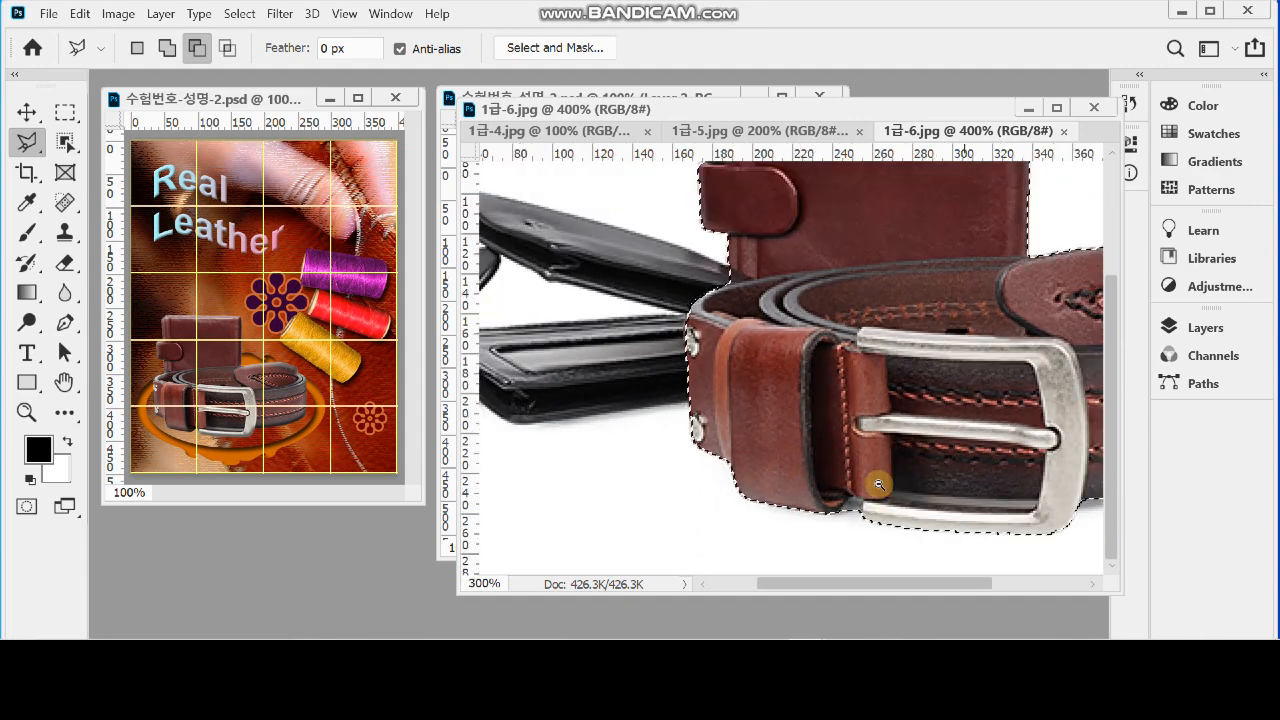
{"action": "left_click", "coordinate": [869, 526]}
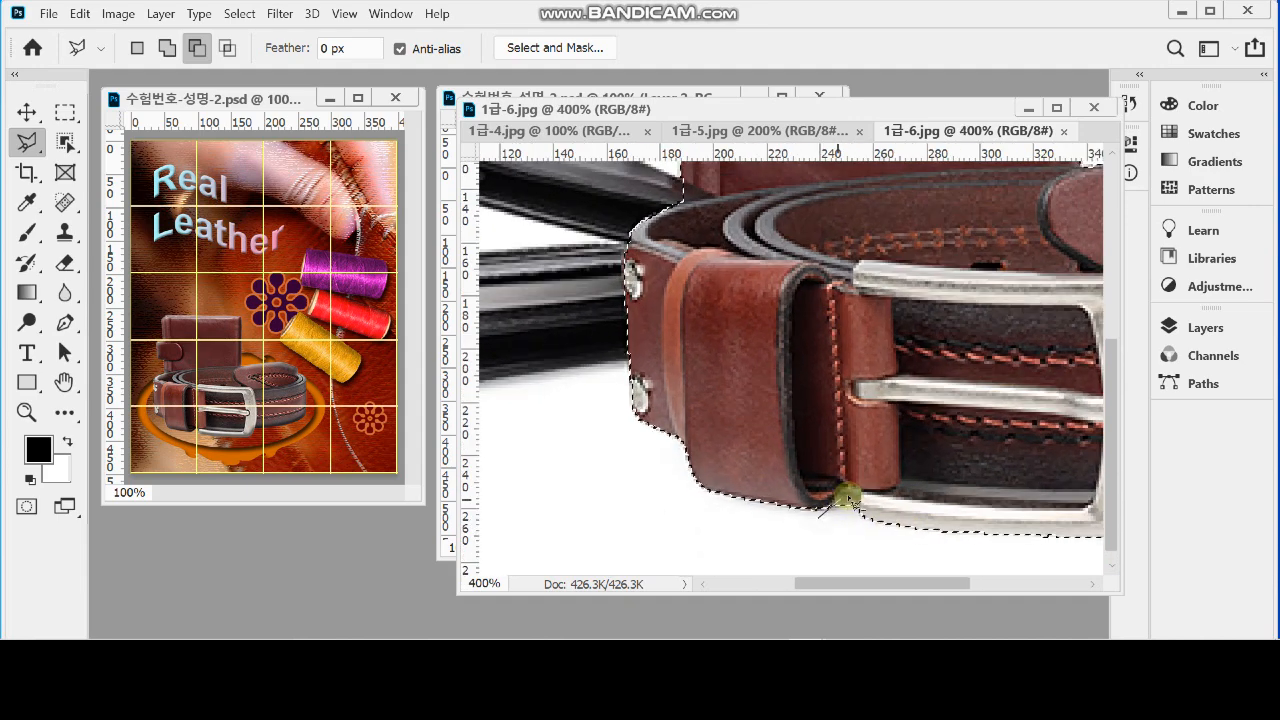
{"action": "left_click", "coordinate": [846, 493]}
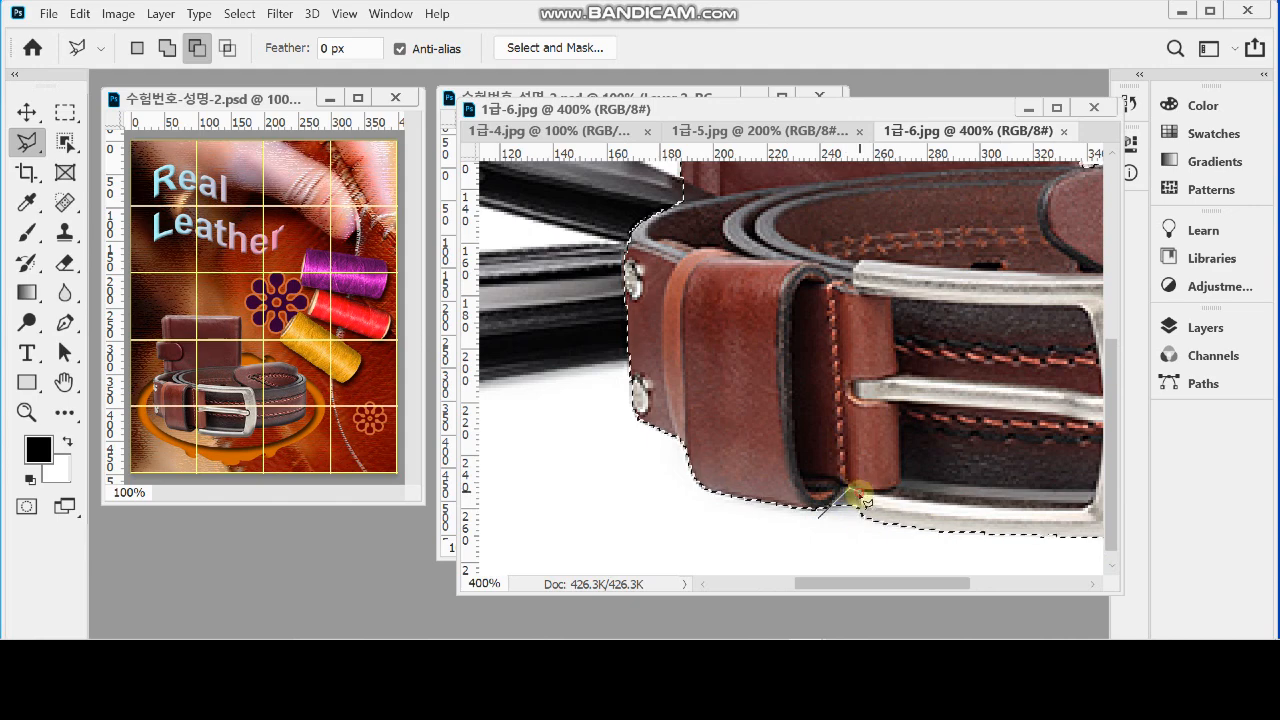
{"action": "double_click", "coordinate": [866, 535]}
{"action": "left_click", "coordinate": [1037, 474], "text": "alt"}
{"action": "left_click", "coordinate": [1040, 475], "text": "alt"}
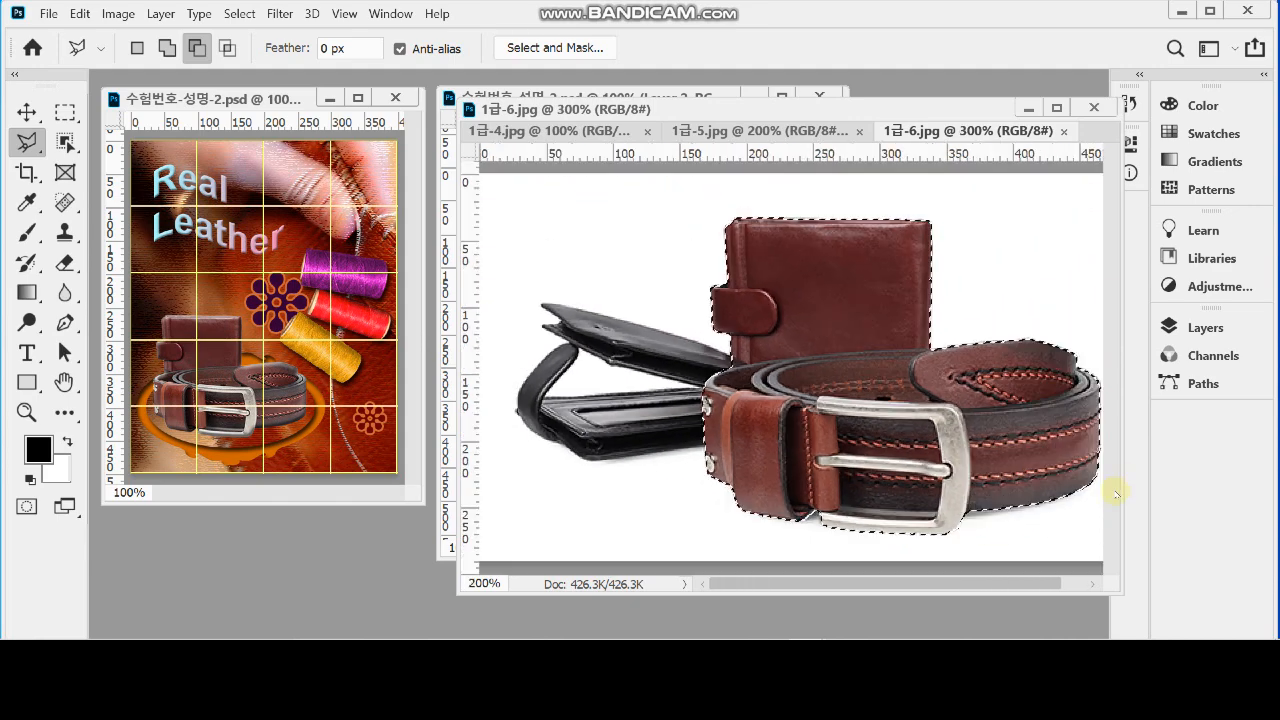
{"action": "left_click_drag", "start_coordinate": [1060, 456], "coordinate": [1018, 456]}
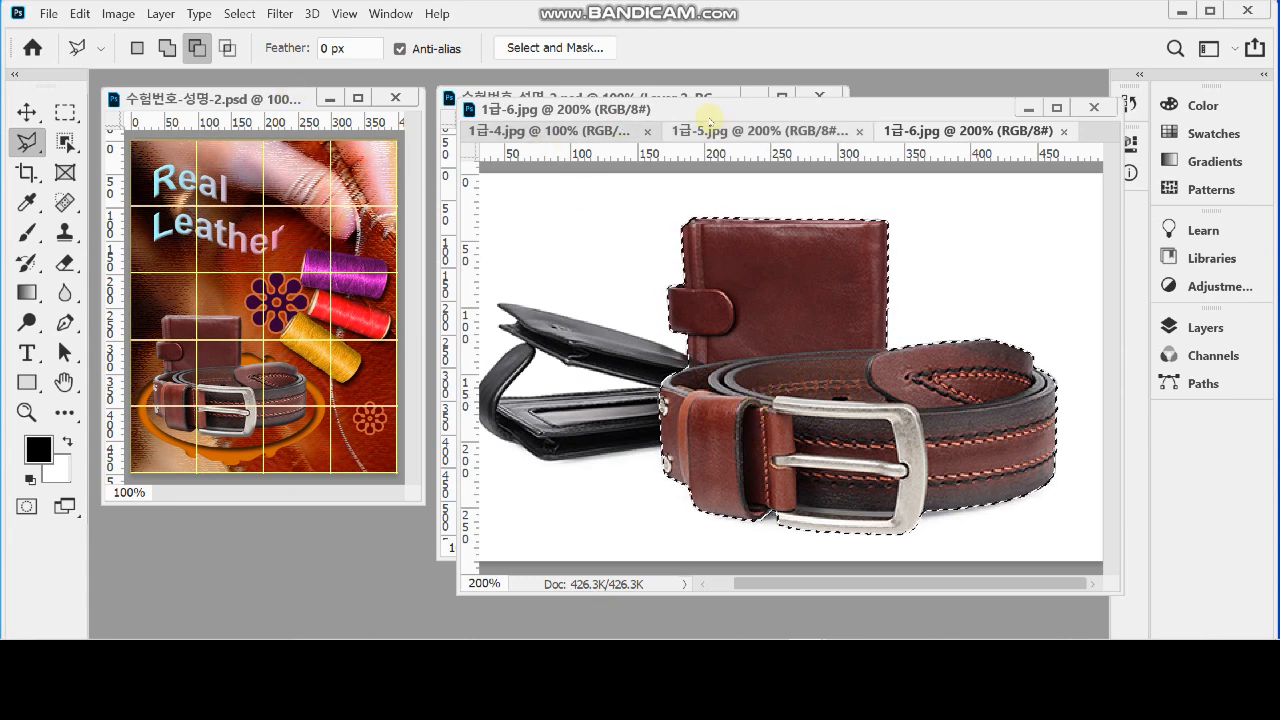
{"action": "left_click", "coordinate": [1027, 109]}
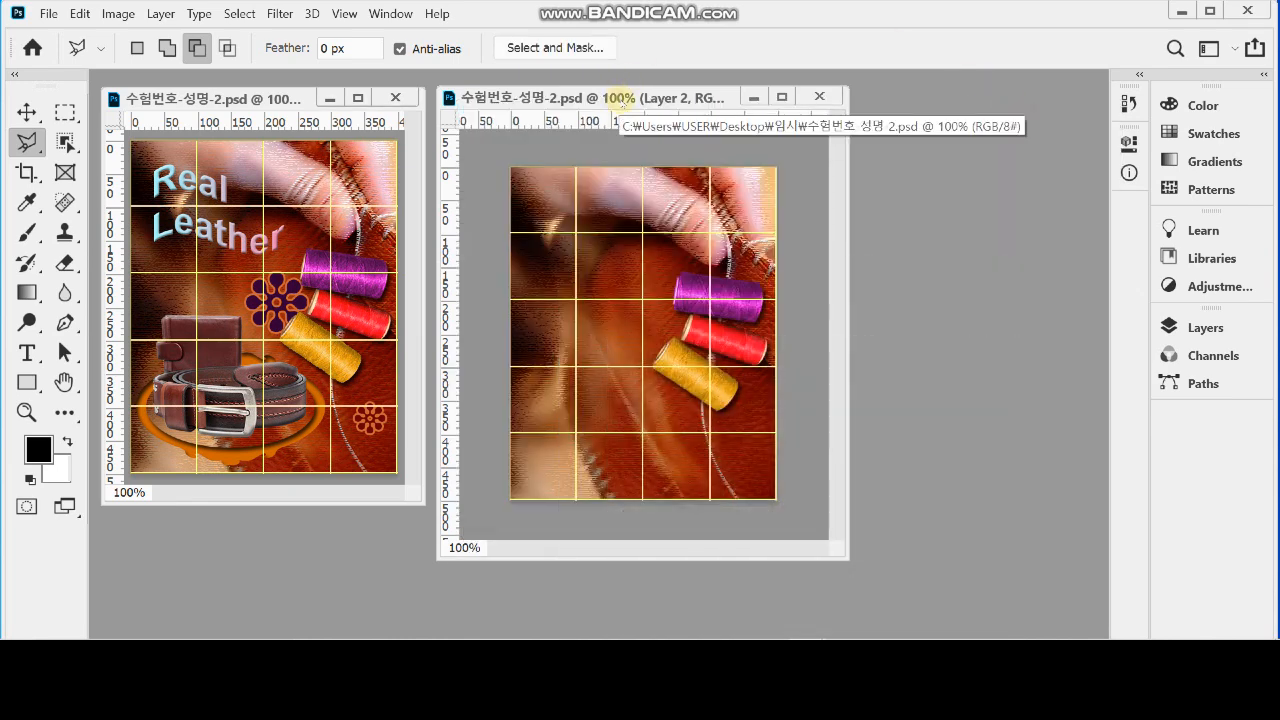
Try pasting the brown wallet and belt directly above Layer 2, and undo the paste
{"action": "key", "text": "ctrl+v"}
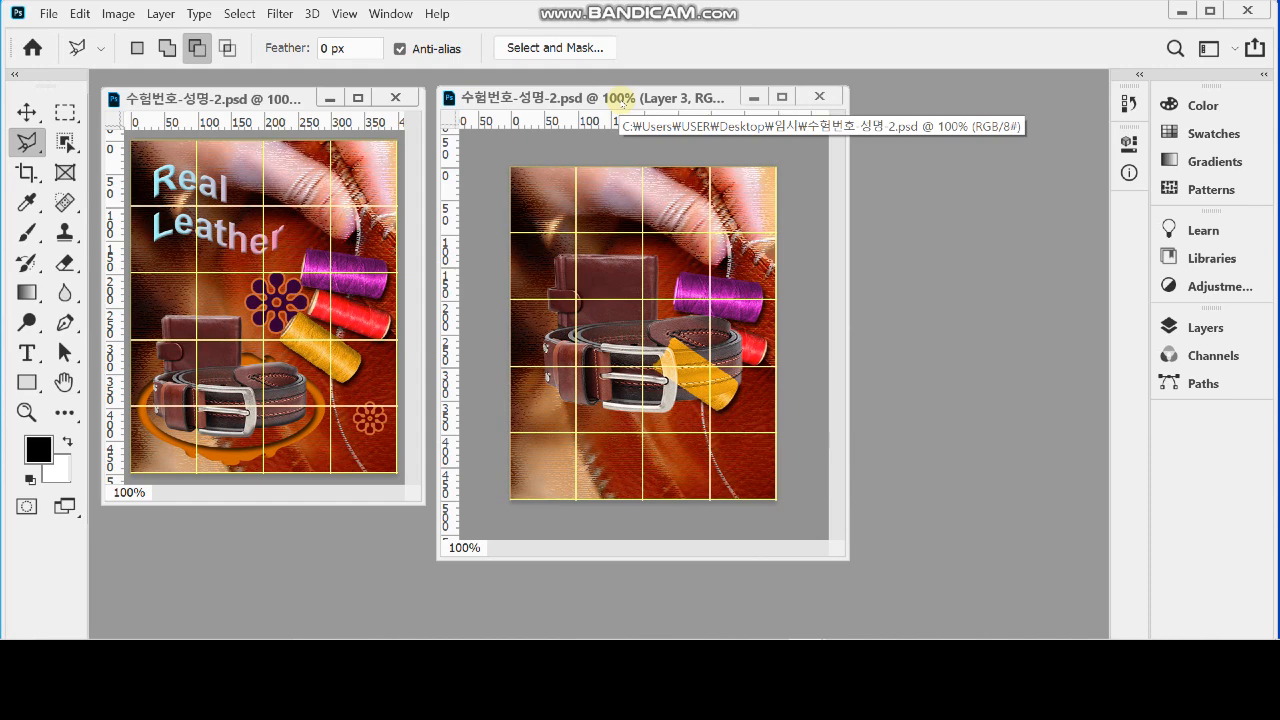
{"action": "left_click", "coordinate": [1192, 329]}
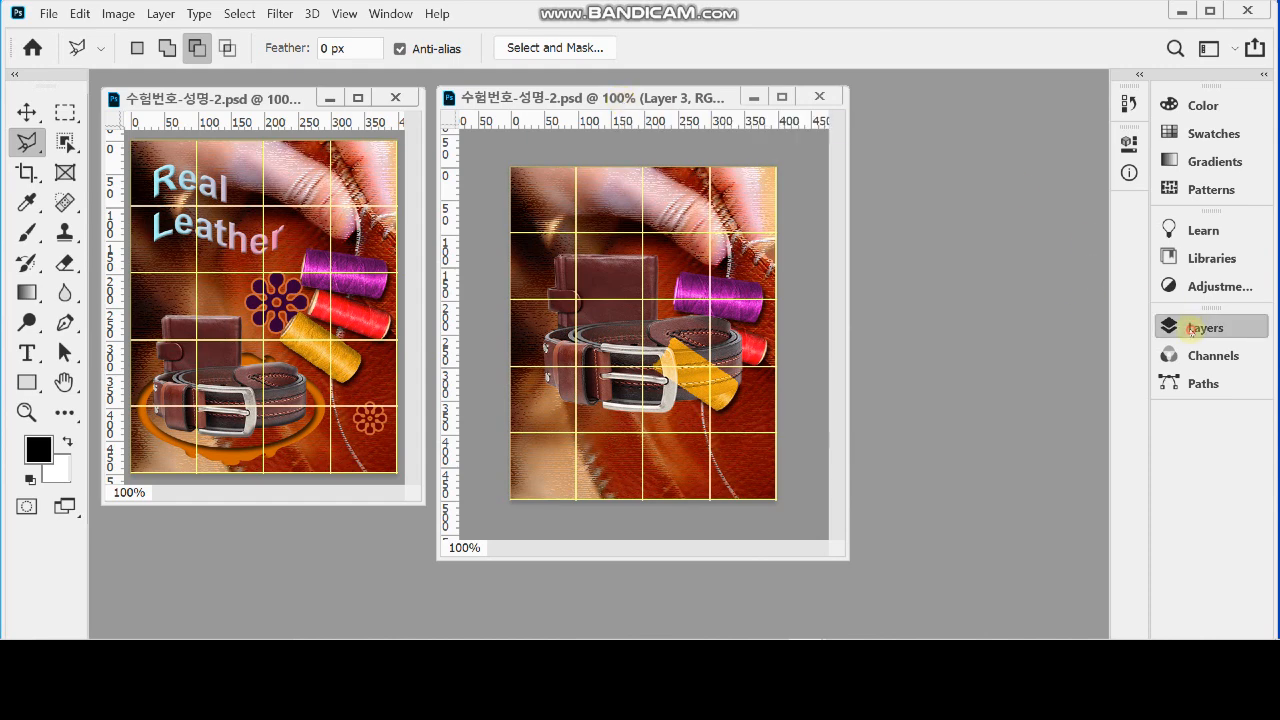
{"action": "left_click", "coordinate": [956, 524]}
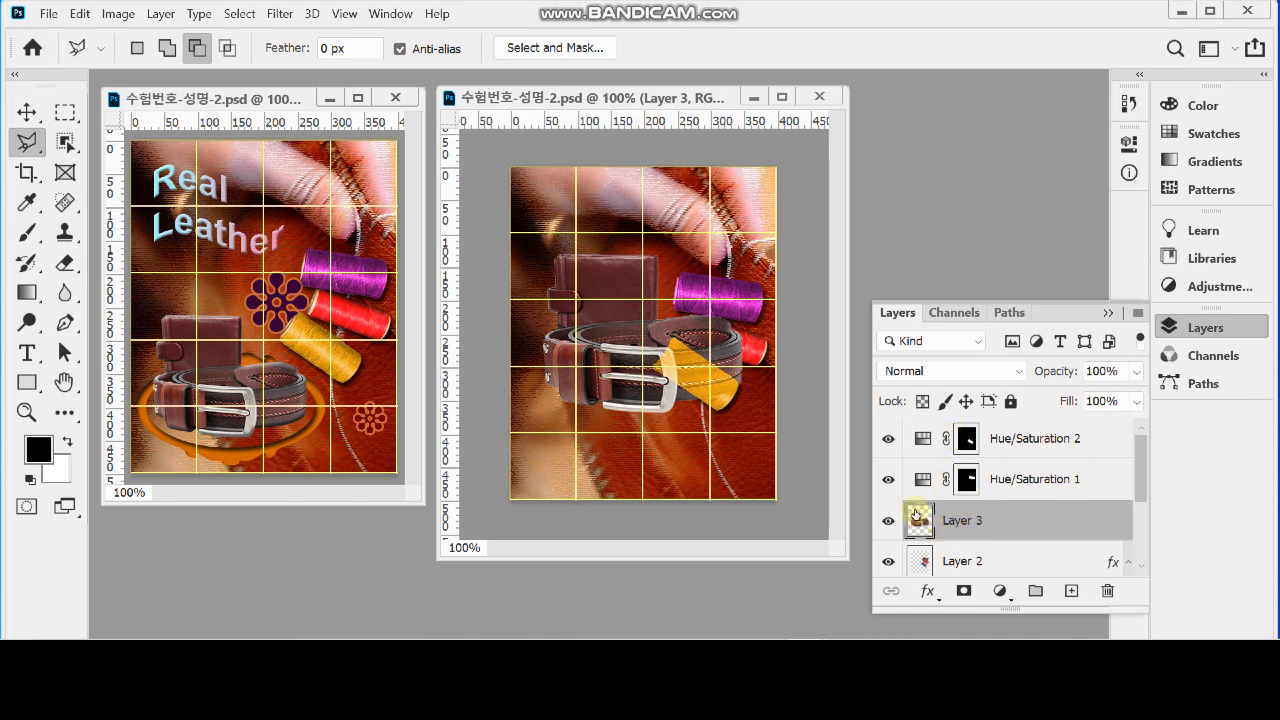
{"action": "left_click", "coordinate": [1038, 439]}
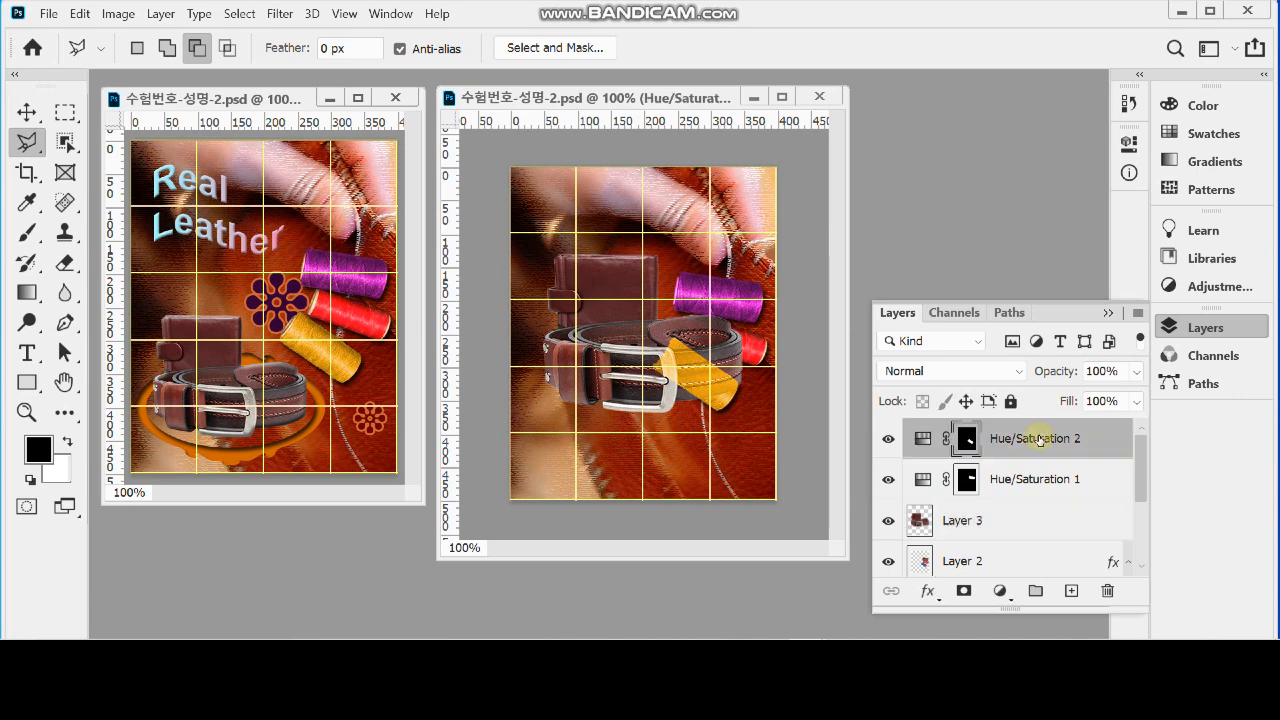
{"action": "key", "text": "ctrl+z"}
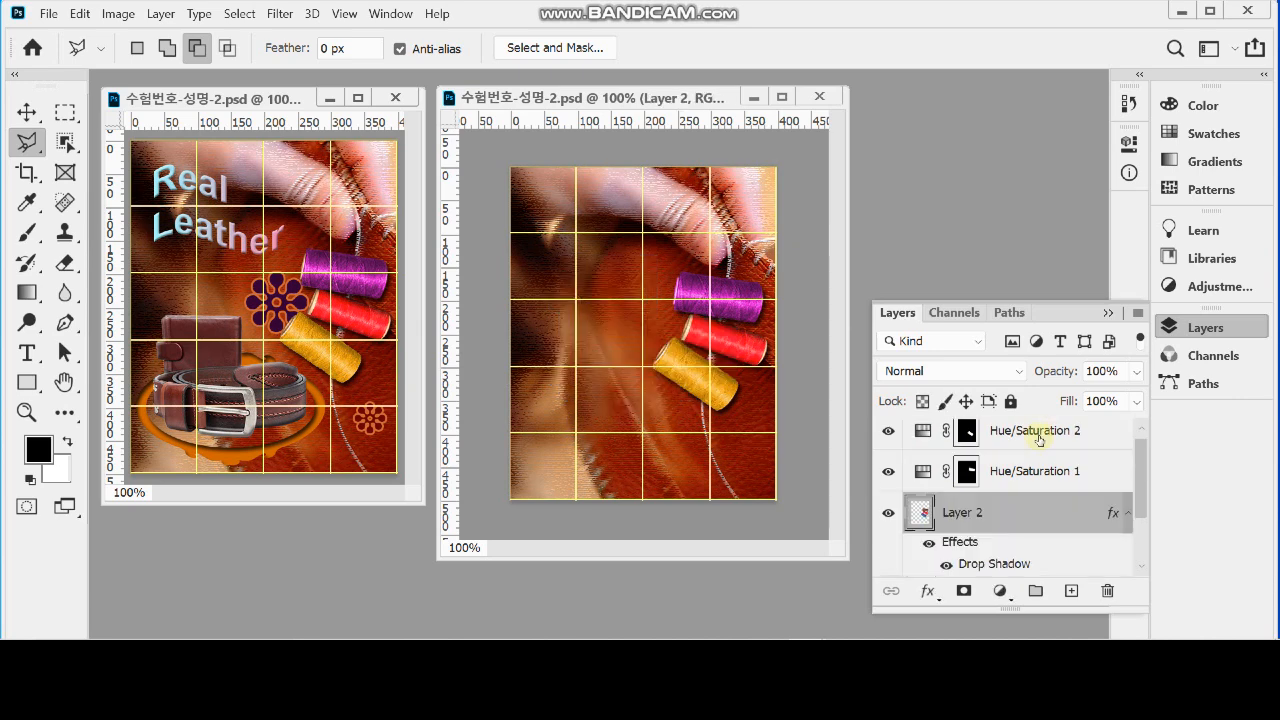
Try pasting the brown wallet and belt above the Hue/Saturation 2 layer, and undo the paste
{"action": "left_click", "coordinate": [1038, 431]}
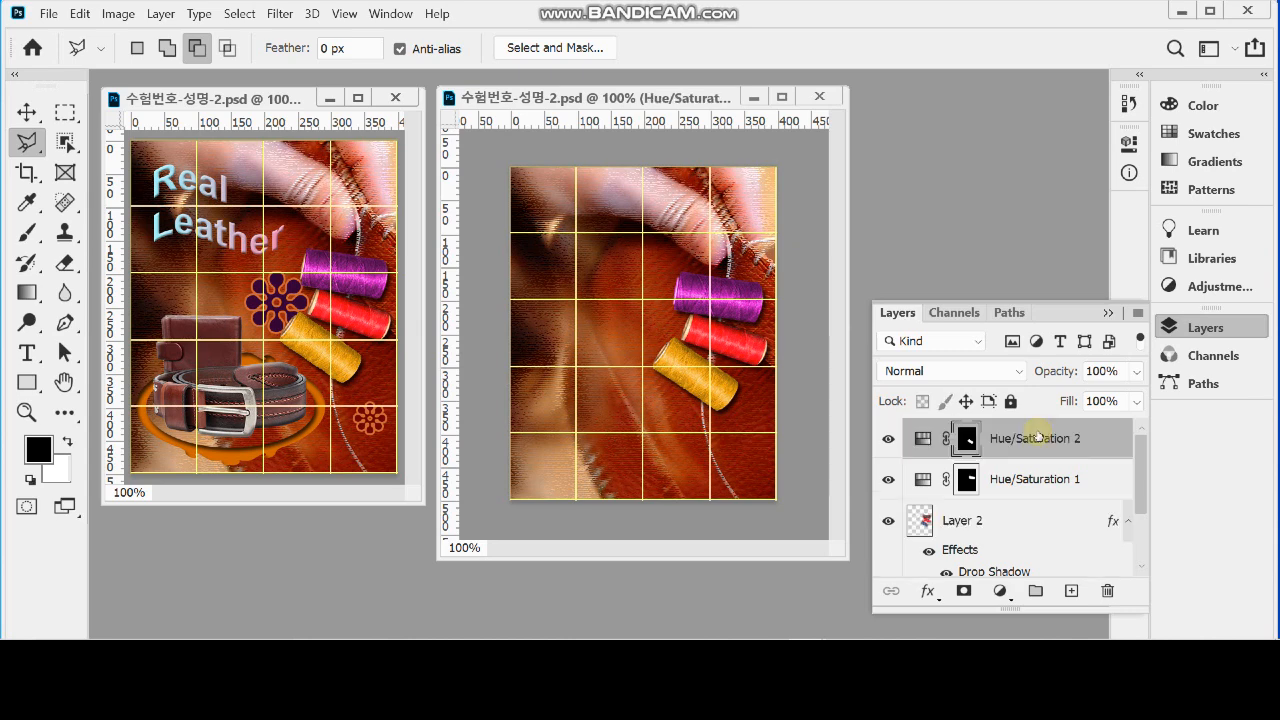
{"action": "key", "text": "ctrl+v"}
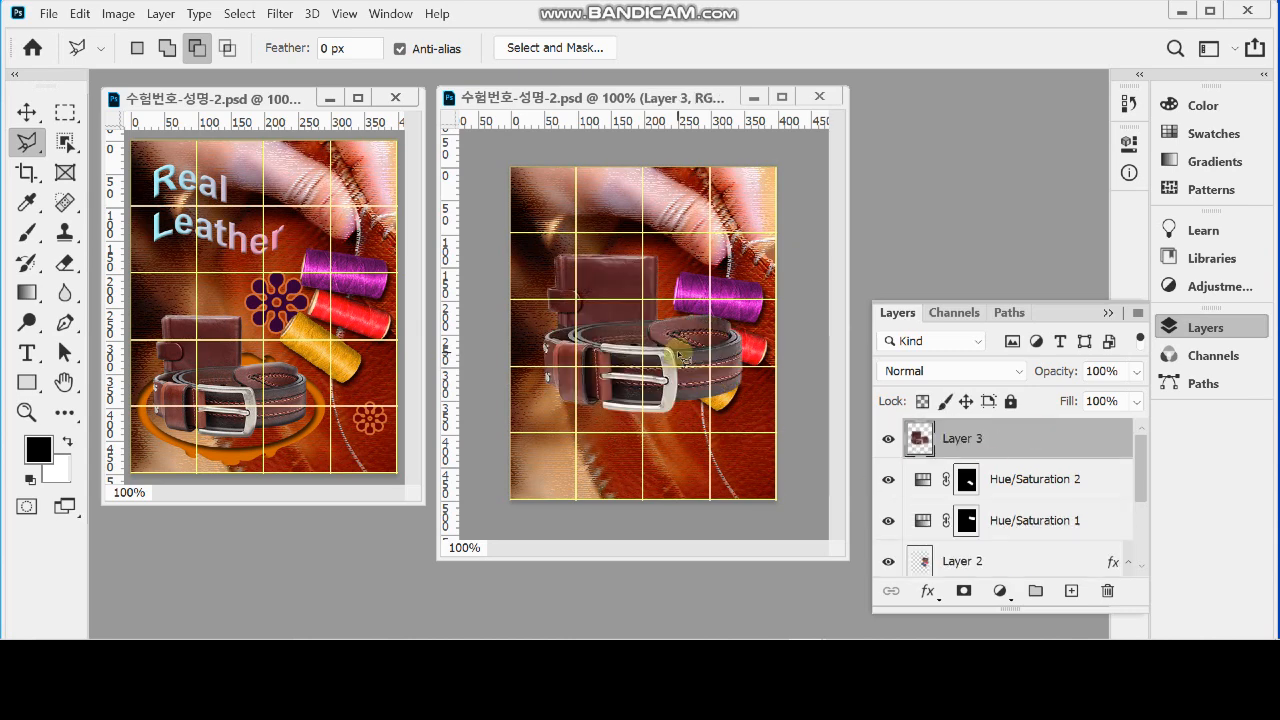
{"action": "key", "text": "ctrl+z"}
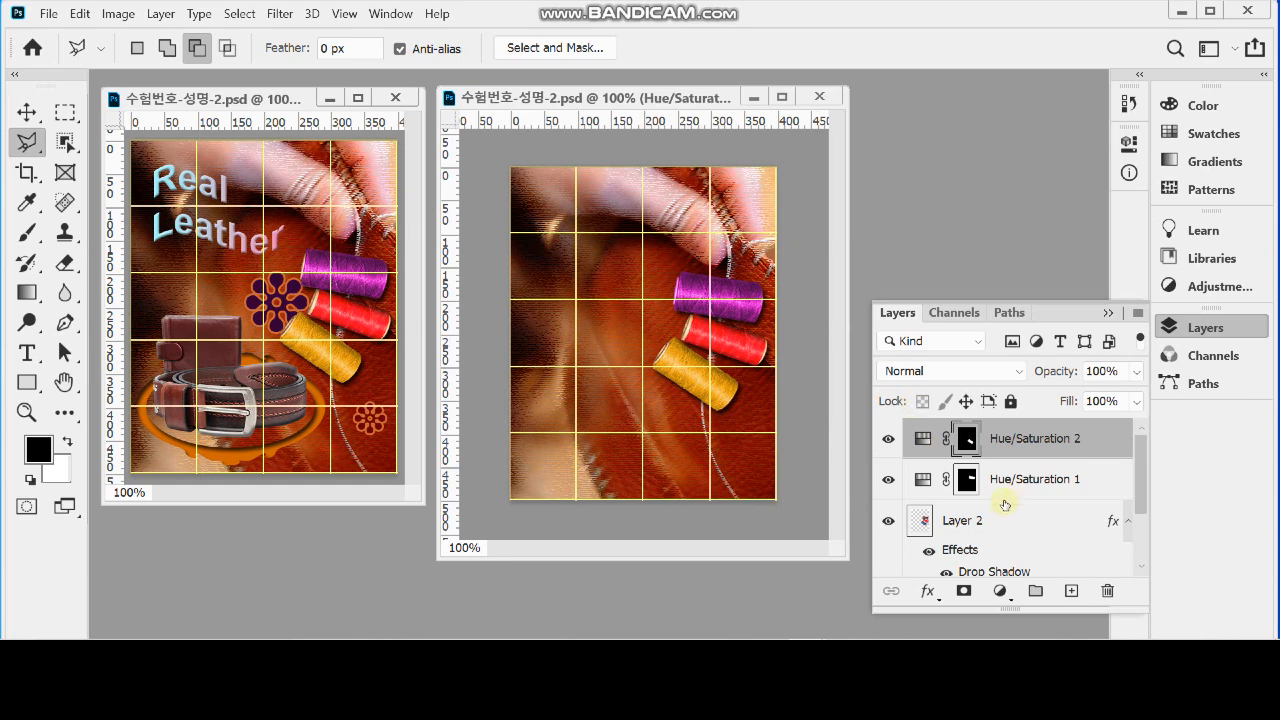
Paste the brown wallet and belt above Layer 2, and move the pasted layer to the top above Hue/Saturation 2
{"action": "left_click", "coordinate": [1003, 524]}
{"action": "key", "text": "ctrl+v"}
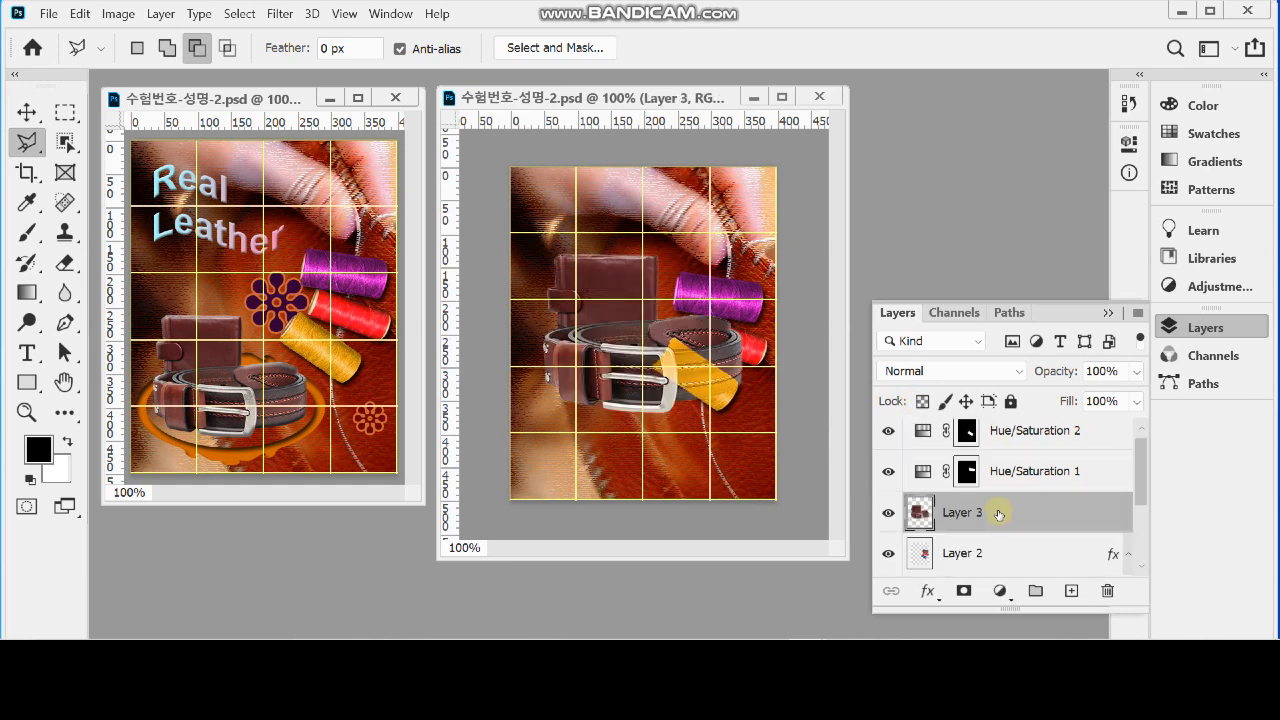
{"action": "left_click_drag", "start_coordinate": [993, 512], "coordinate": [993, 468]}
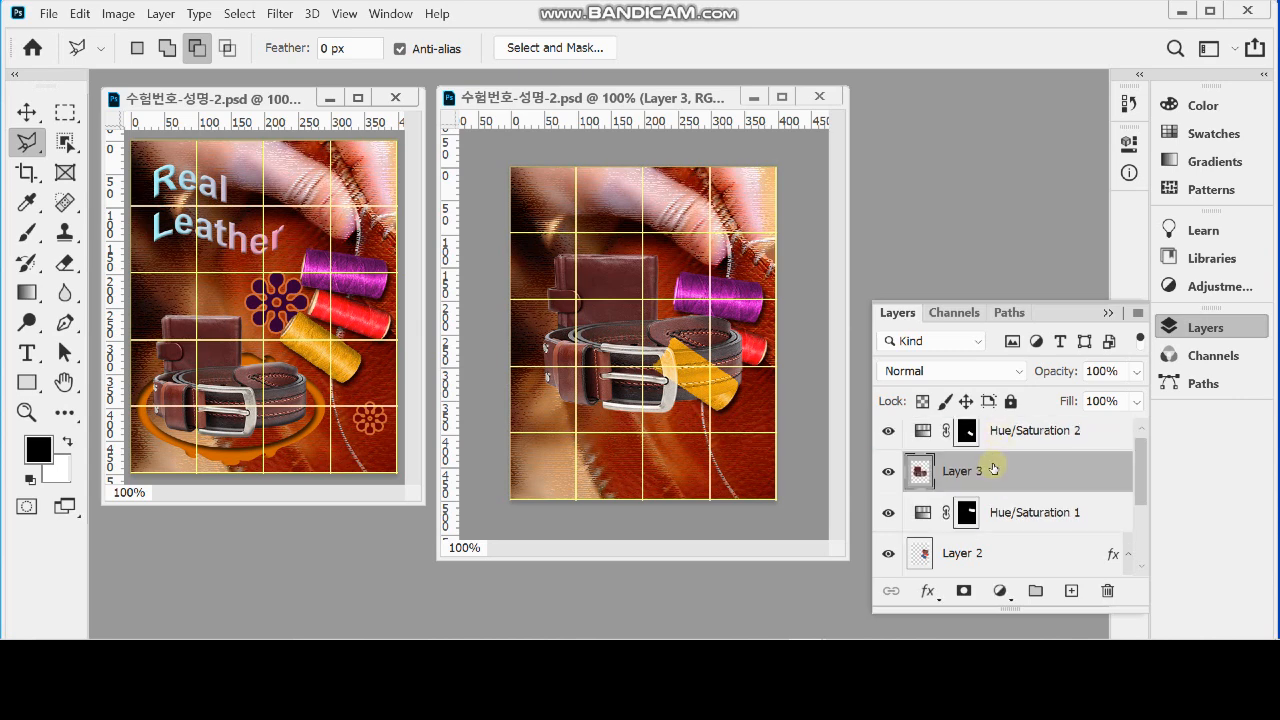
{"action": "key", "text": "ctrl+bracketright"}
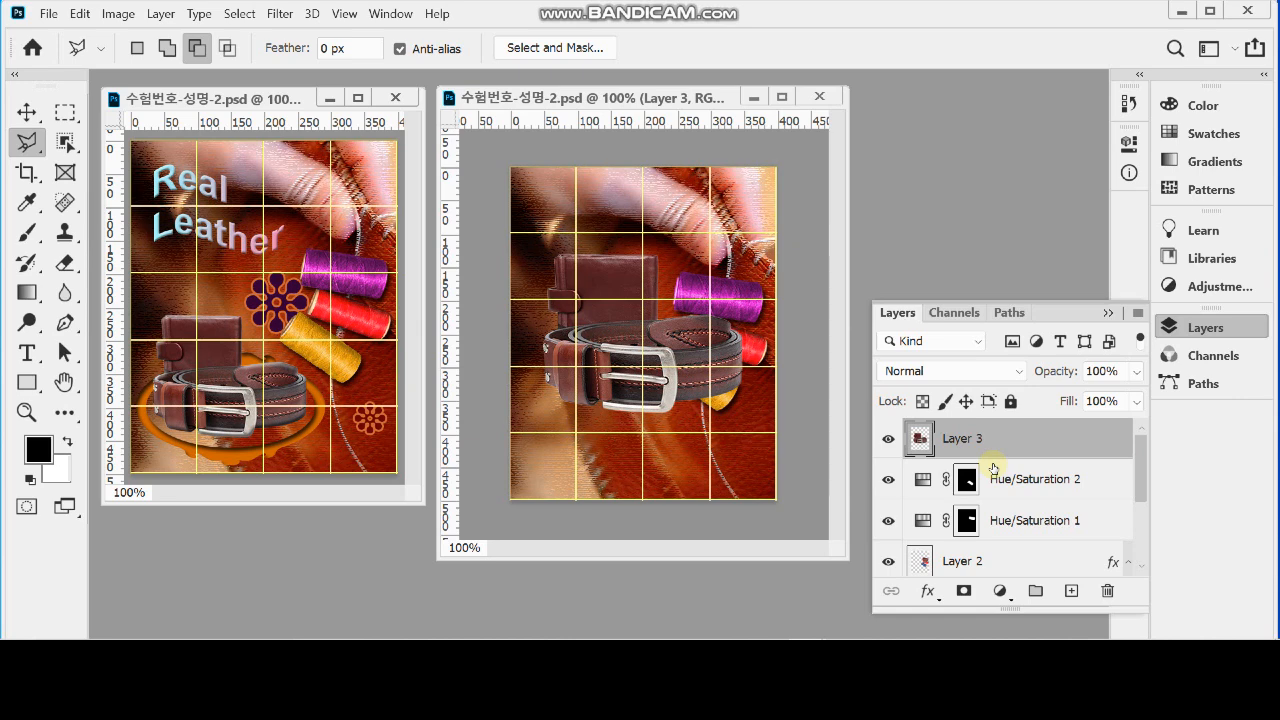
{"action": "key", "text": "ctrl+bracketleft"}
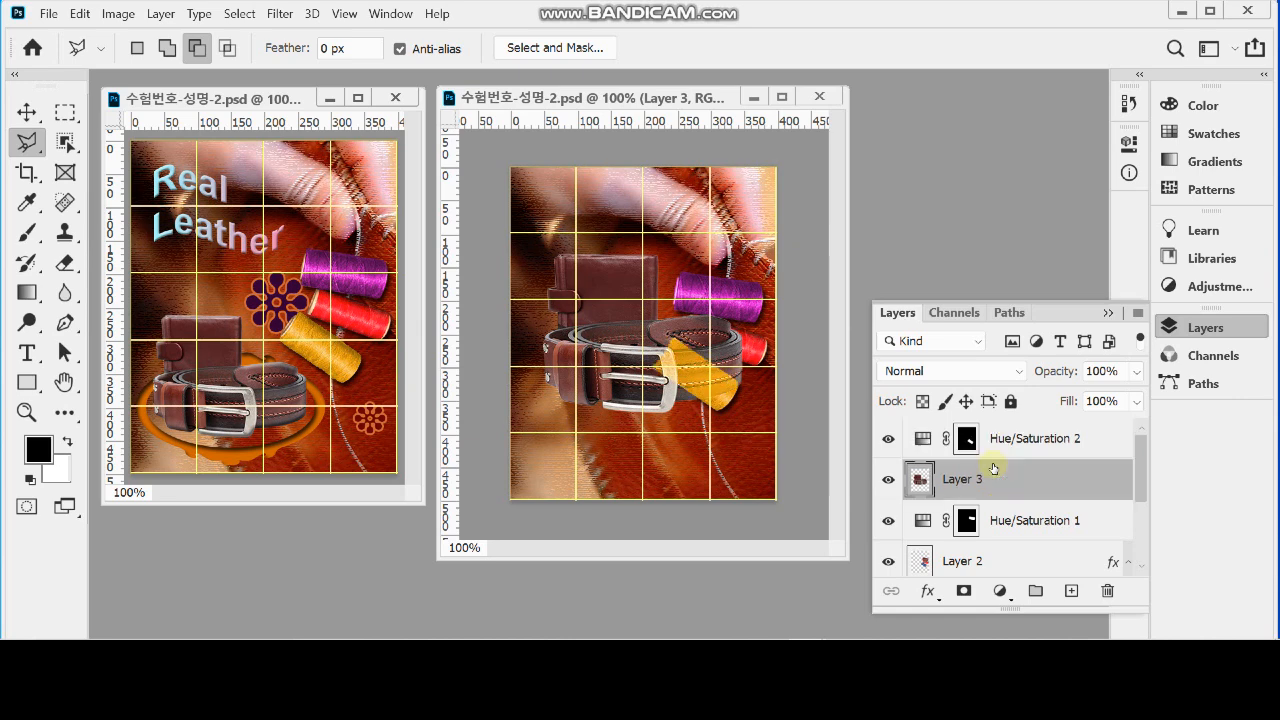
{"action": "key", "text": "ctrl+bracketright"}
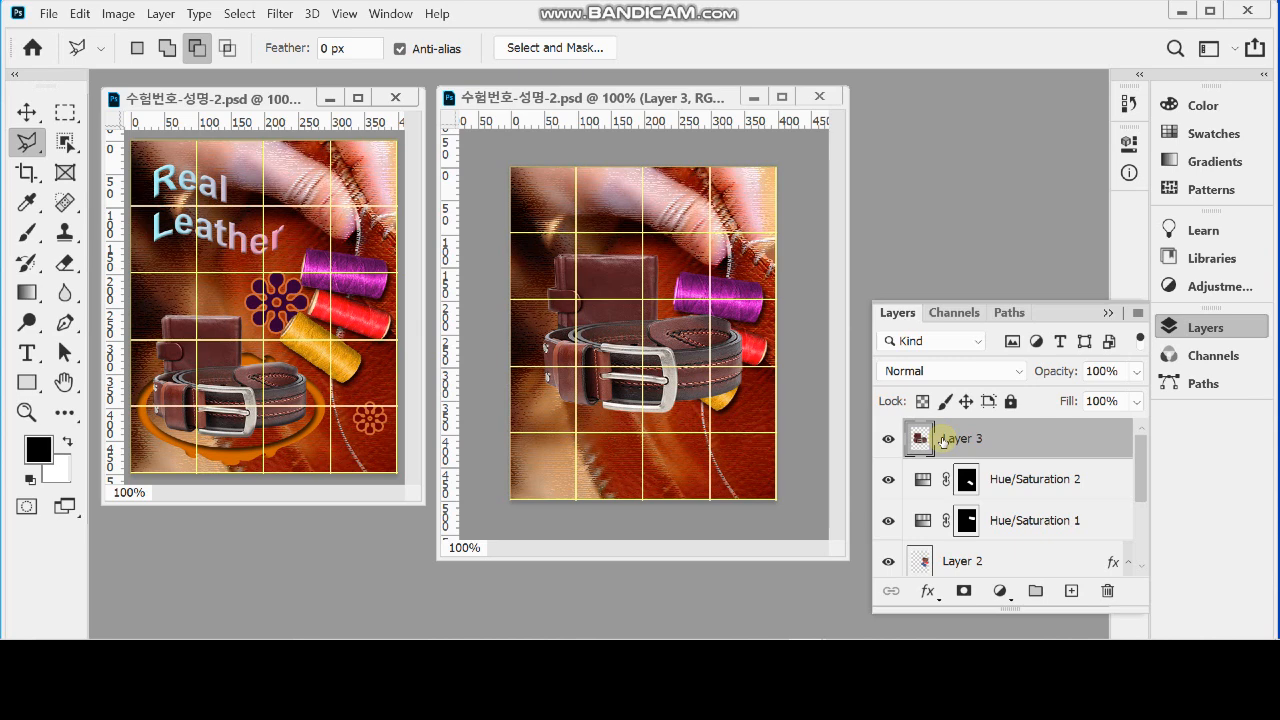
{"action": "left_click", "coordinate": [1170, 327]}
With the Custom Shape tool, choose the horizontal ornate oval from the Frames set of All Legacy Default Shapes
{"action": "key", "text": "u"}
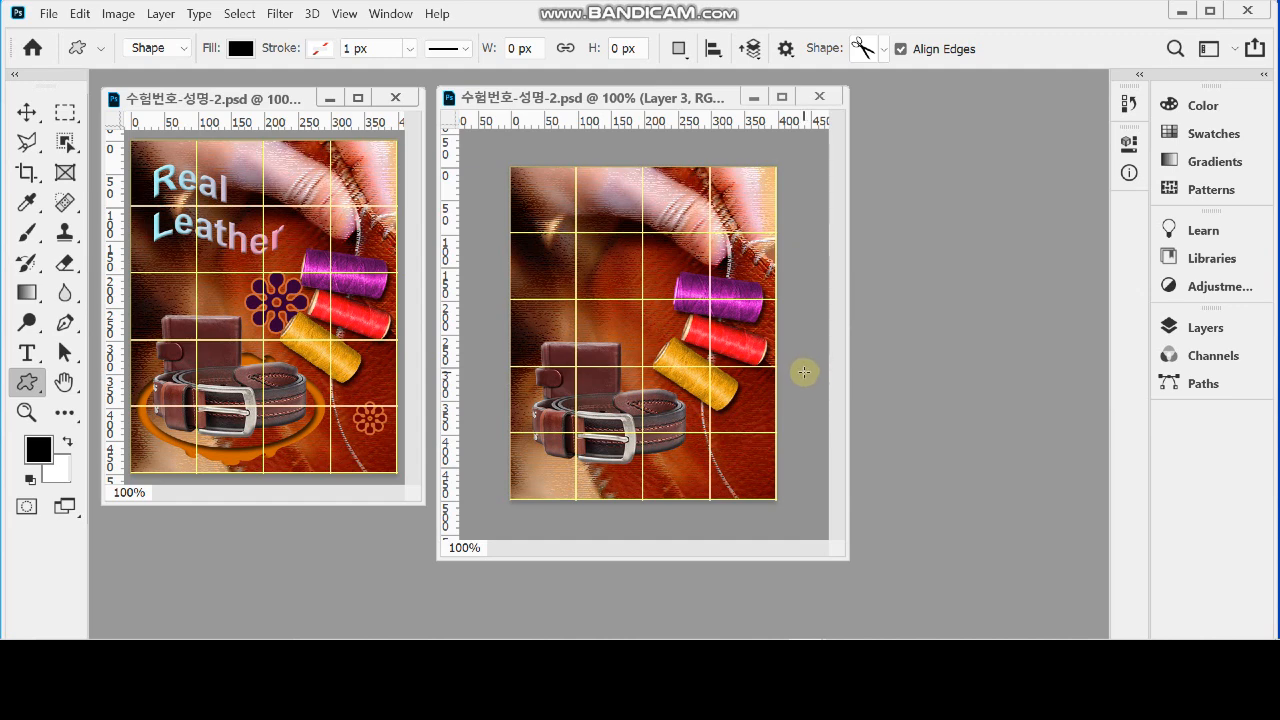
{"action": "left_click", "coordinate": [22, 378]}
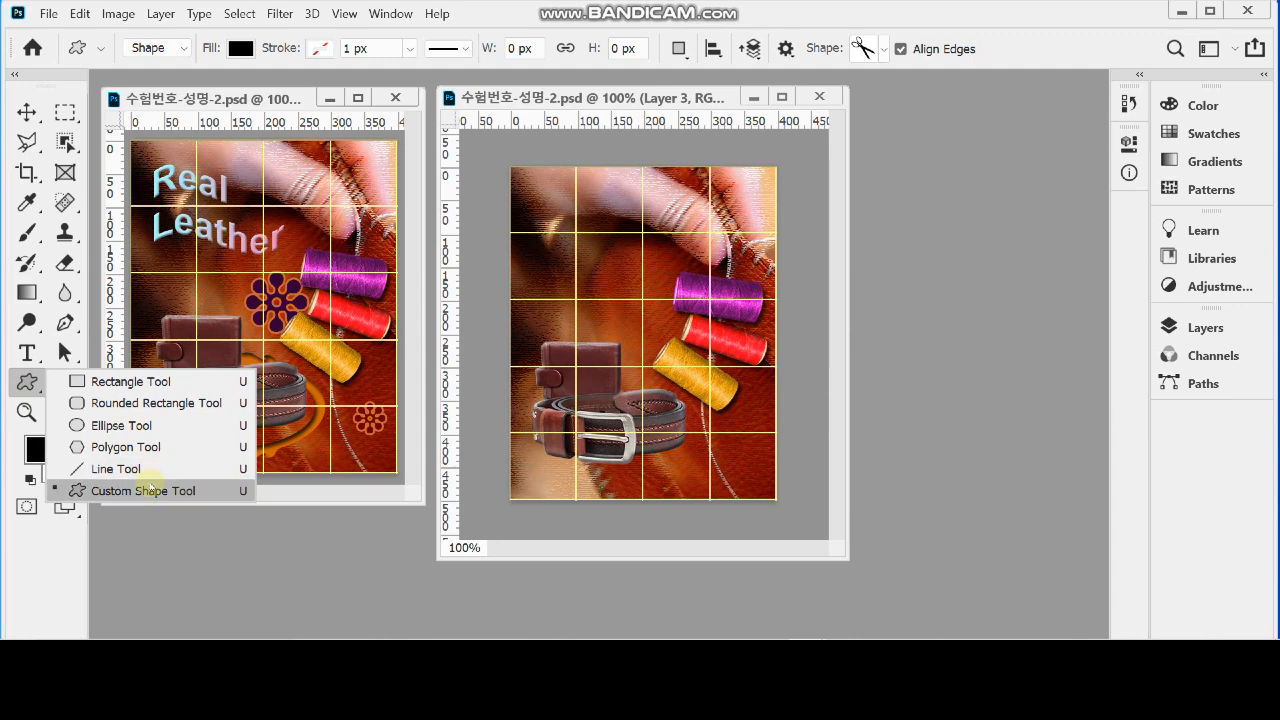
{"action": "left_click", "coordinate": [148, 489]}
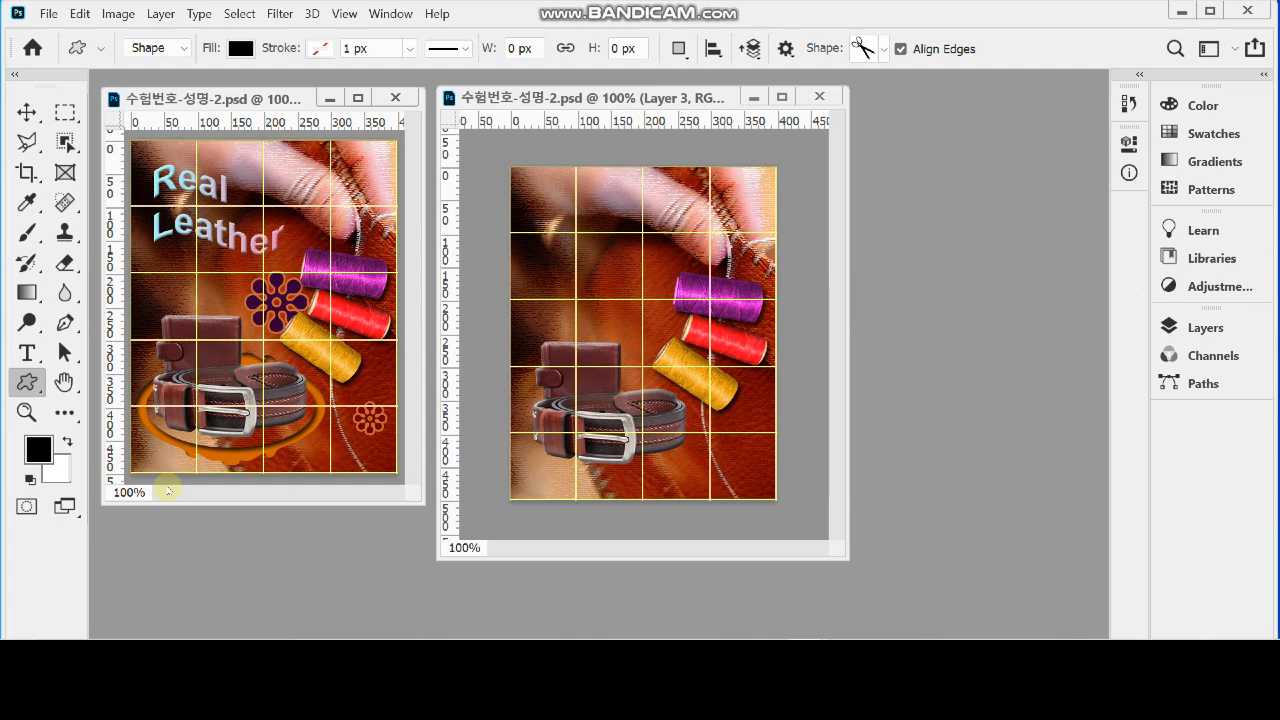
{"action": "left_click", "coordinate": [885, 52]}
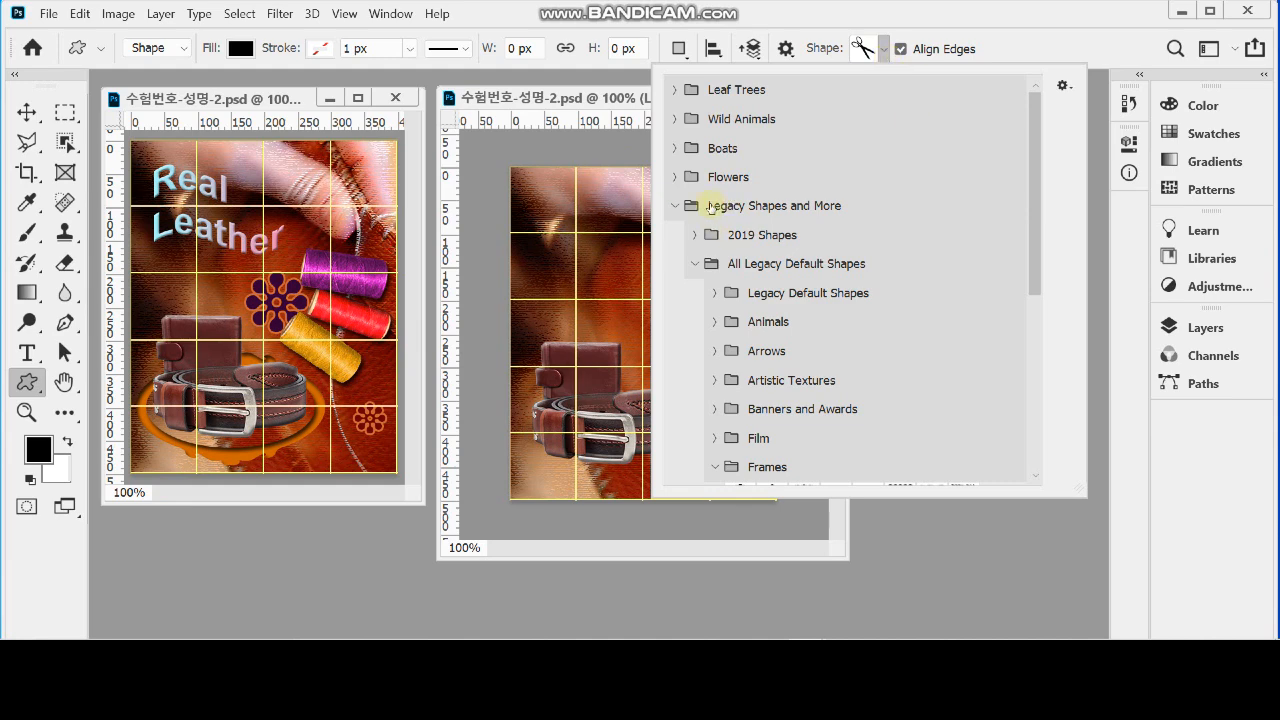
{"action": "left_click_drag", "start_coordinate": [1034, 266], "coordinate": [1048, 344]}
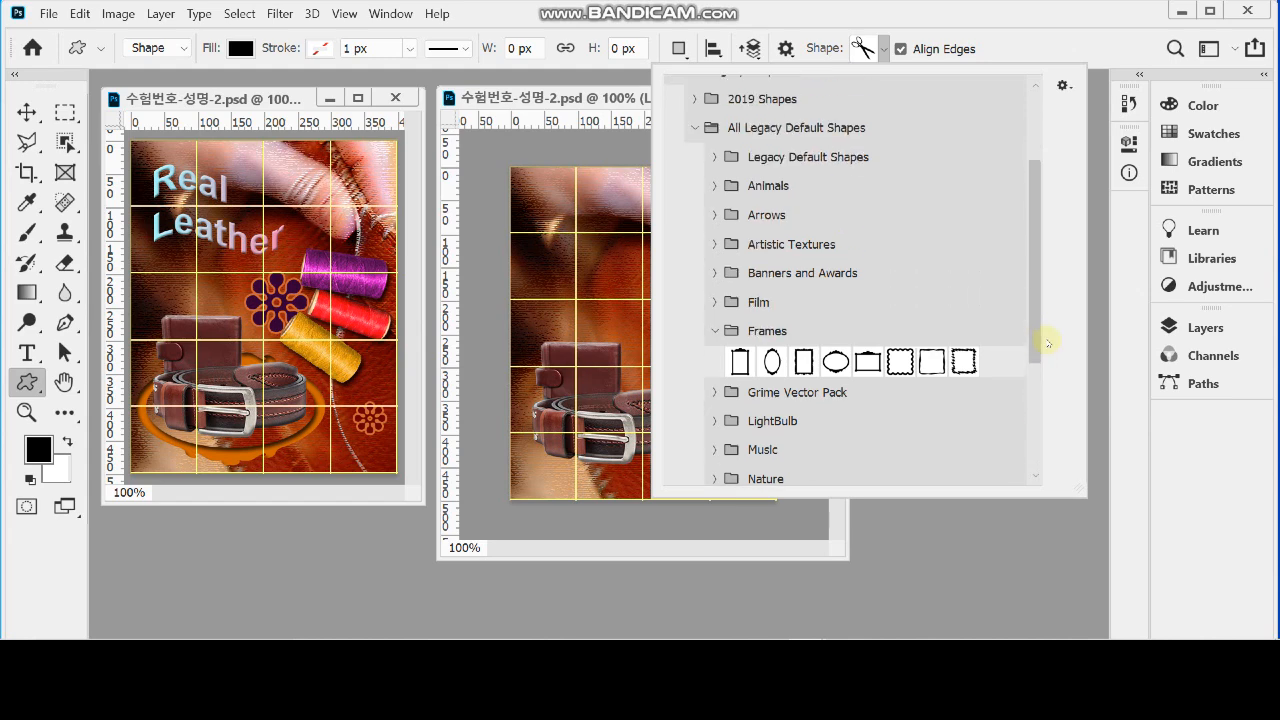
{"action": "scroll", "coordinate": [1050, 354], "scroll_direction": "down", "scroll_amount": 2}
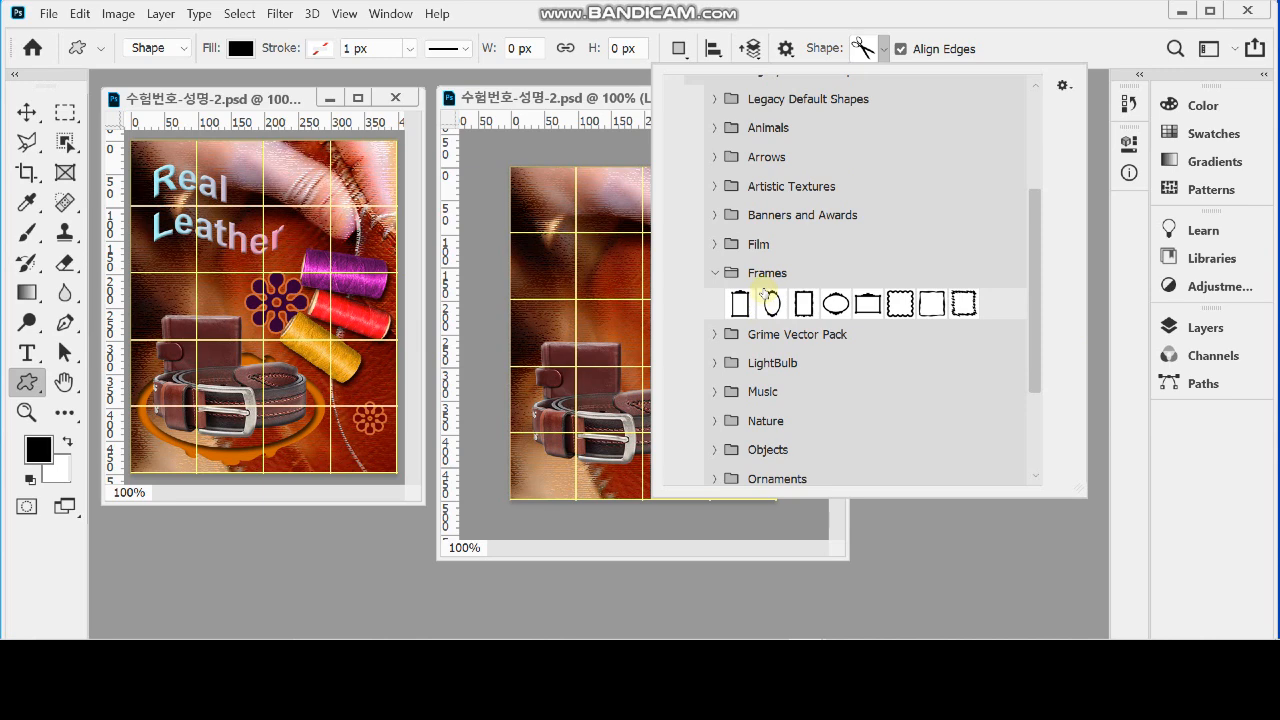
{"action": "left_click", "coordinate": [835, 306]}
{"action": "left_click", "coordinate": [974, 22]}
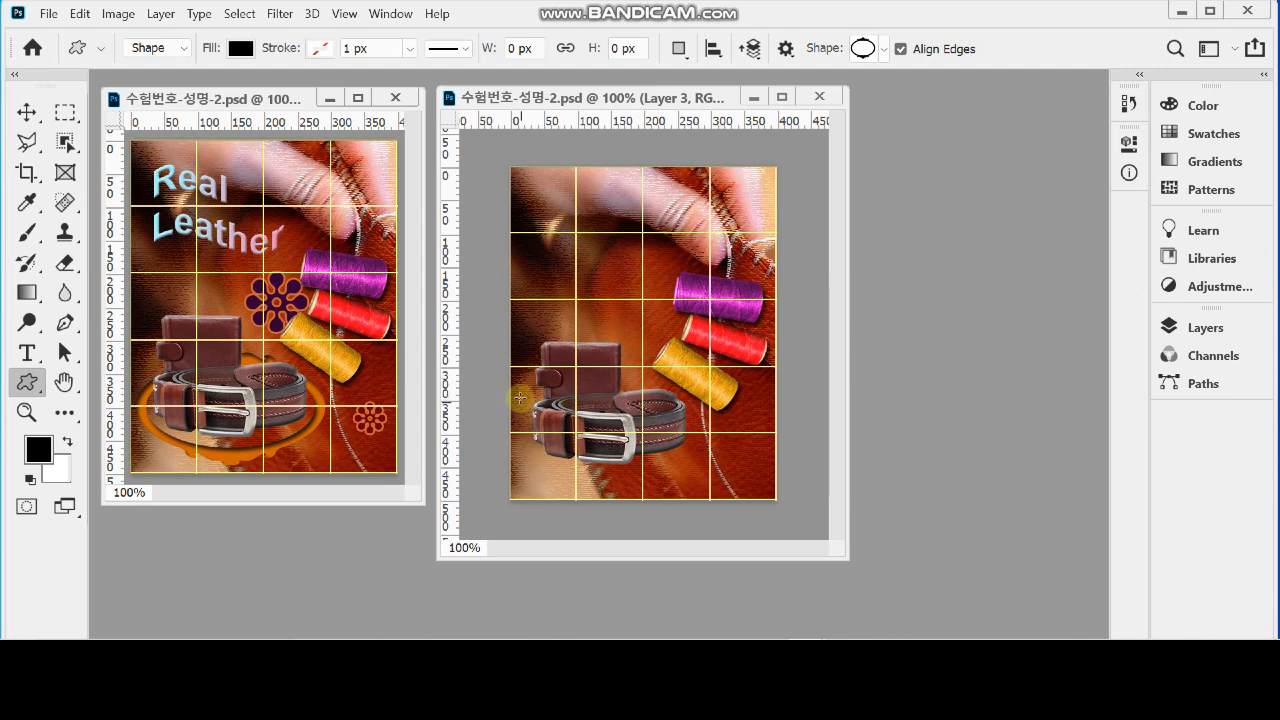
Draw the oval frame about 279 × 160 px around the belt, and transform it to 106.83% height at X 151.50, Y 388.50 px
{"action": "left_click_drag", "start_coordinate": [517, 387], "coordinate": [704, 492]}
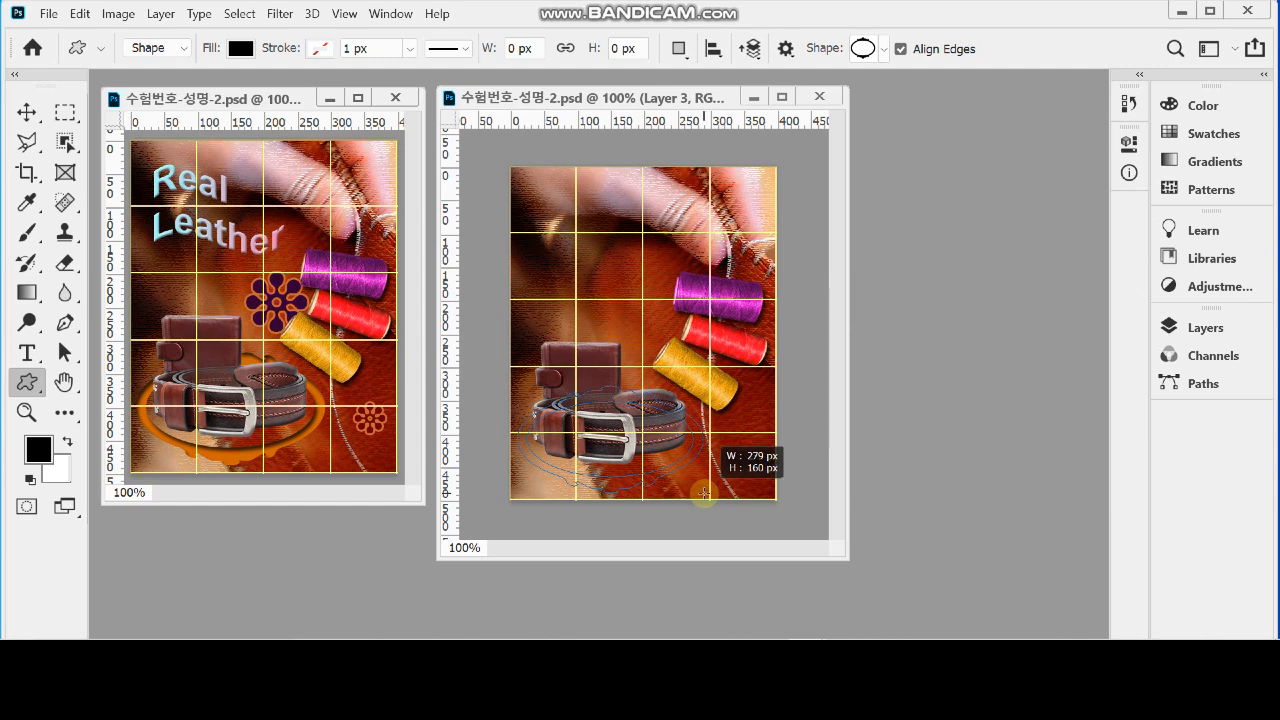
{"action": "left_click_drag", "start_coordinate": [704, 492], "coordinate": [704, 492]}
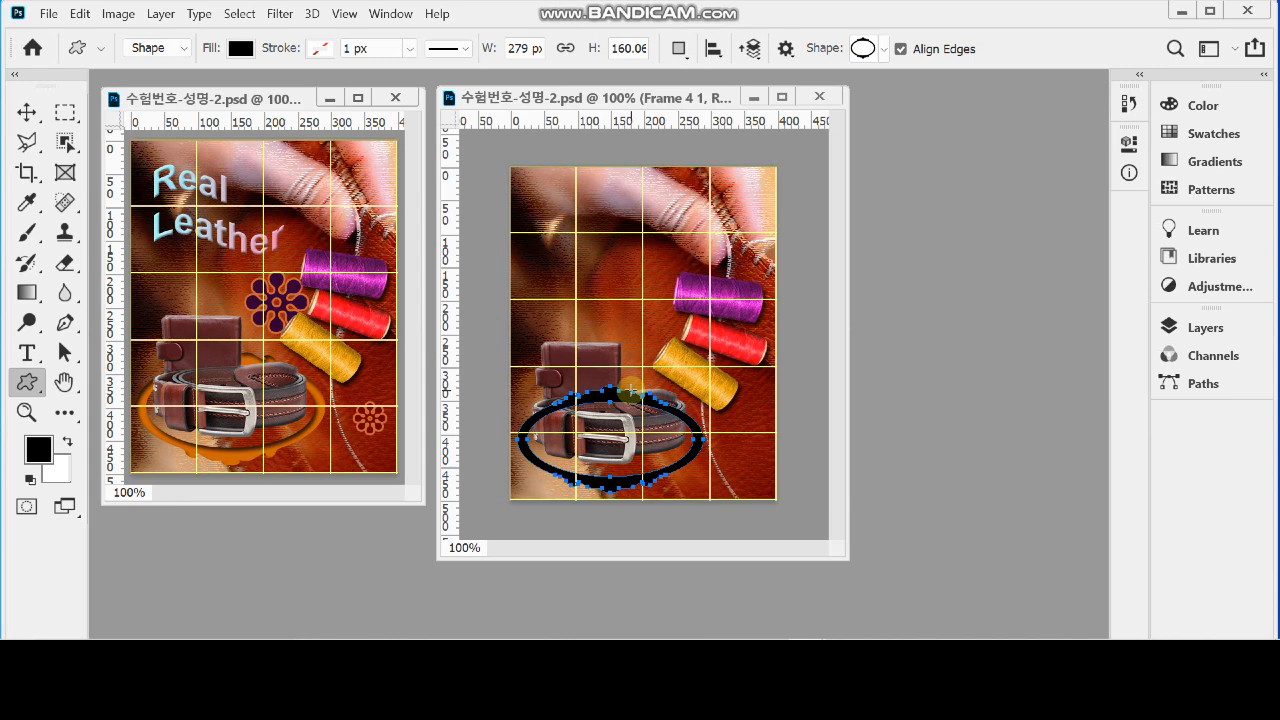
{"action": "key", "text": "ctrl+t"}
{"action": "mouse_move", "coordinate": [610, 391]}
{"action": "left_mouse_down"}
{"action": "mouse_move", "coordinate": [610, 376]}
{"action": "mouse_move", "coordinate": [624, 386]}
{"action": "left_mouse_up"}
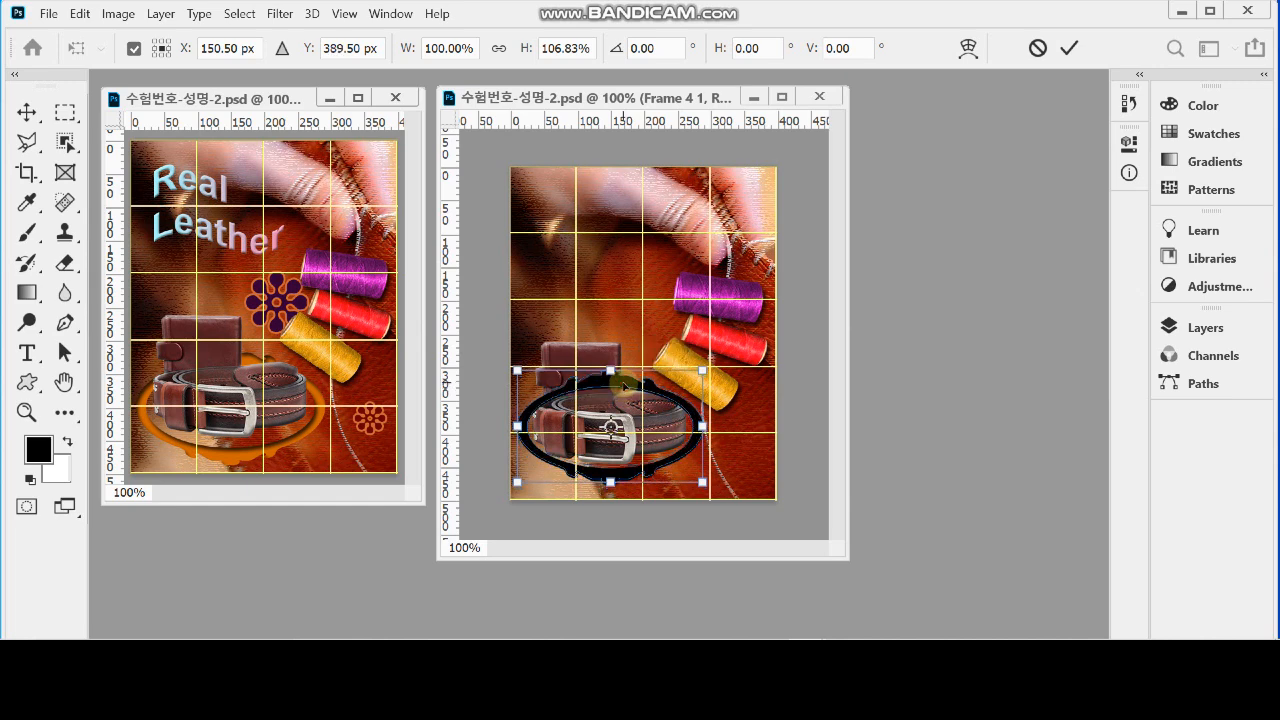
{"action": "left_click_drag", "start_coordinate": [624, 386], "coordinate": [625, 385]}
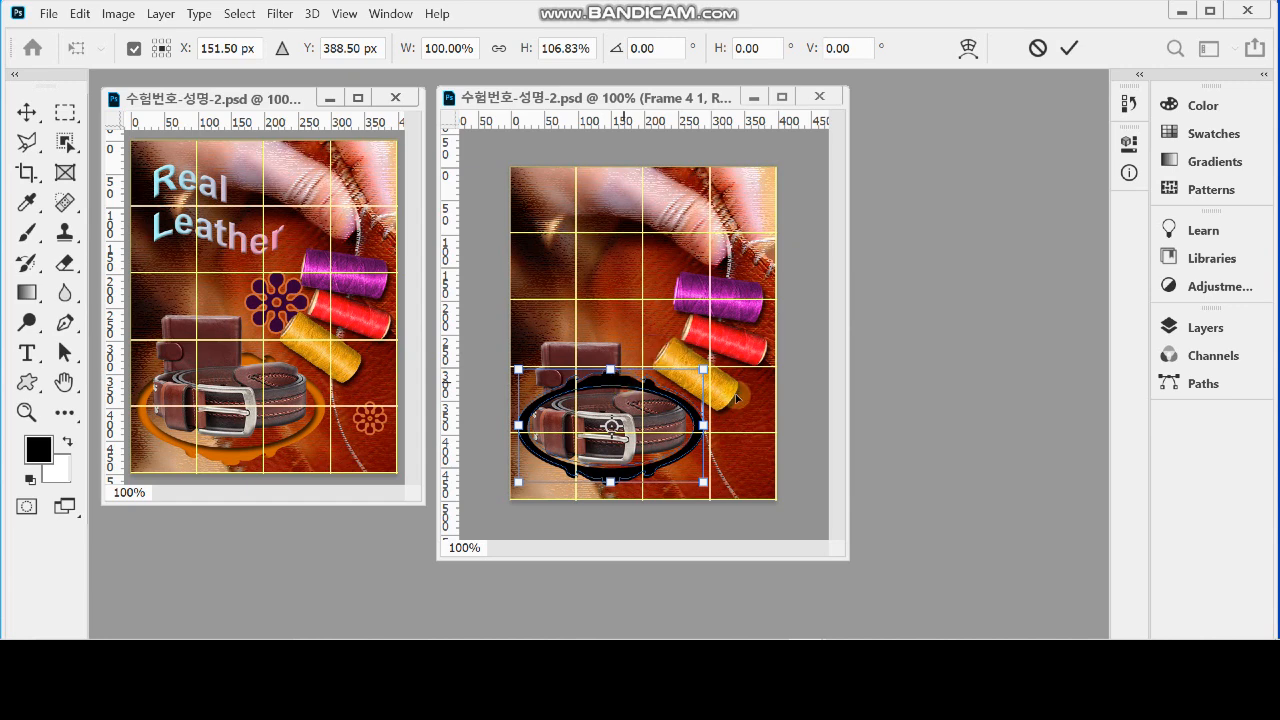
{"action": "key", "text": "Return"}
Set the oval frame's fill colour to #c60 and place its layer directly beneath Layer 3
{"action": "left_click", "coordinate": [1185, 328]}
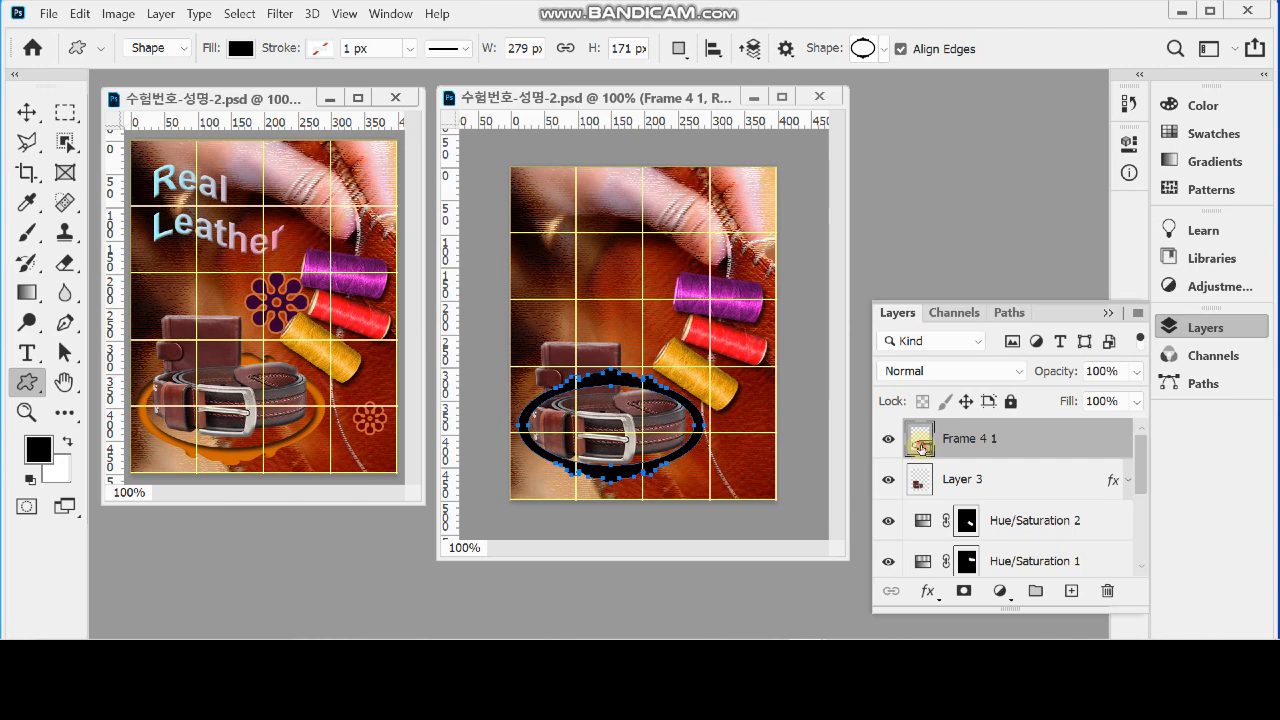
{"action": "double_click", "coordinate": [921, 446]}
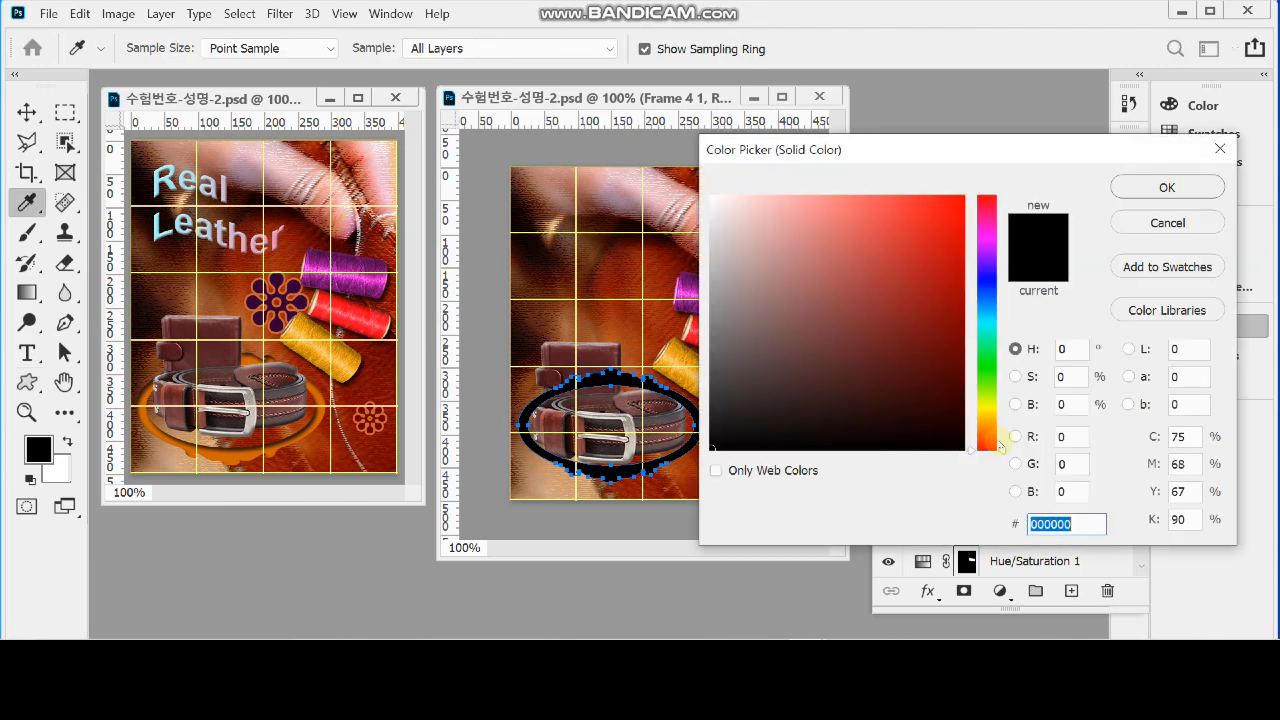
{"action": "type", "text": "c6"}
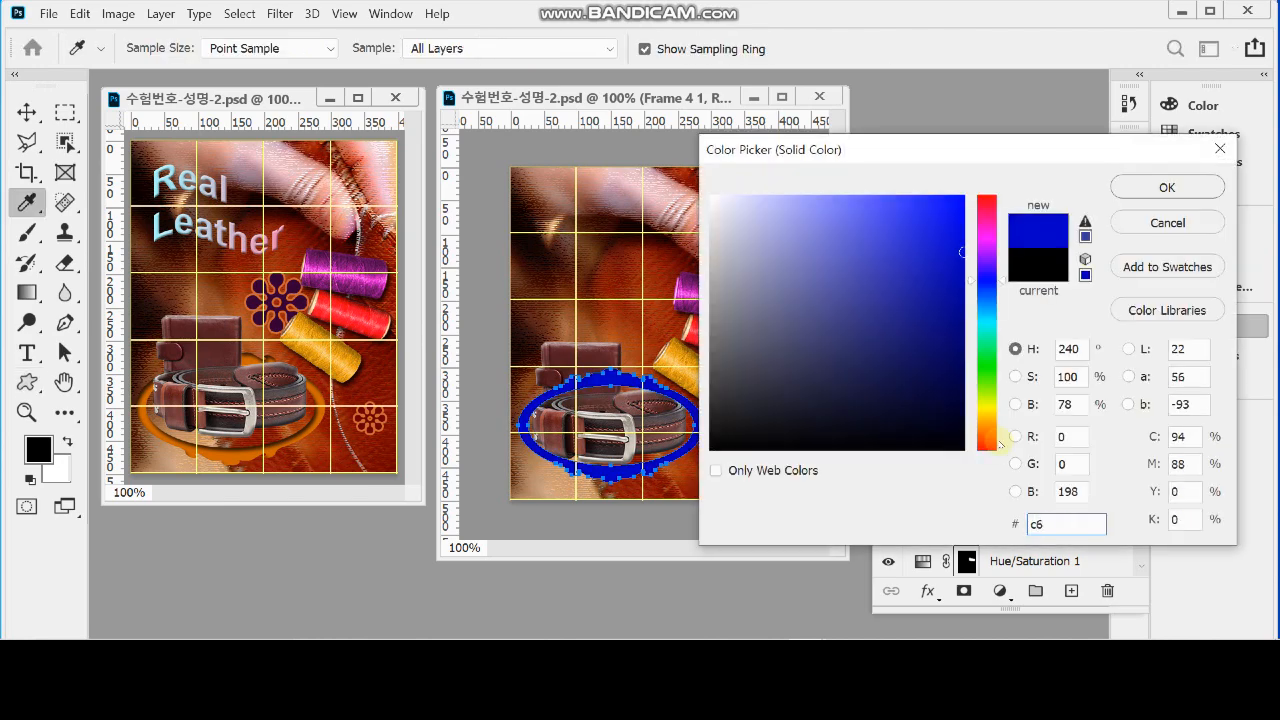
{"action": "type", "text": "c"}
{"action": "key", "text": "BackSpace"}
{"action": "type", "text": "0"}
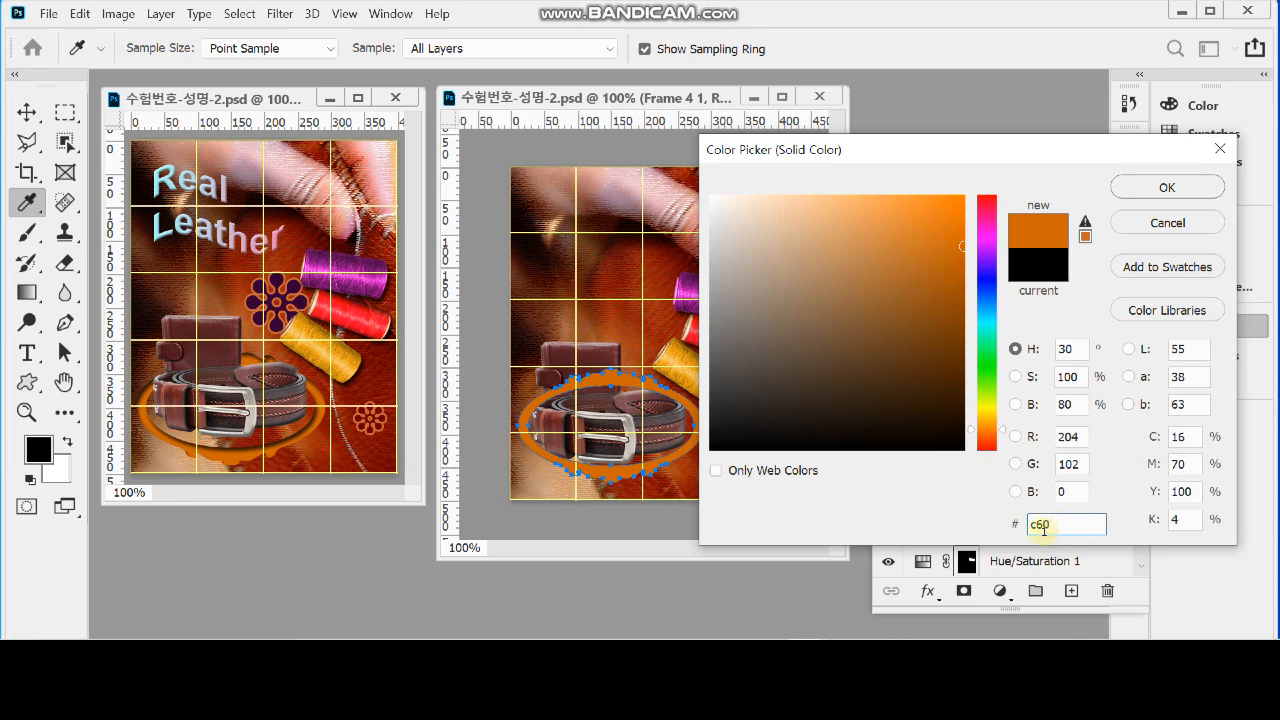
{"action": "left_click", "coordinate": [1200, 186]}
{"action": "key", "text": "u"}
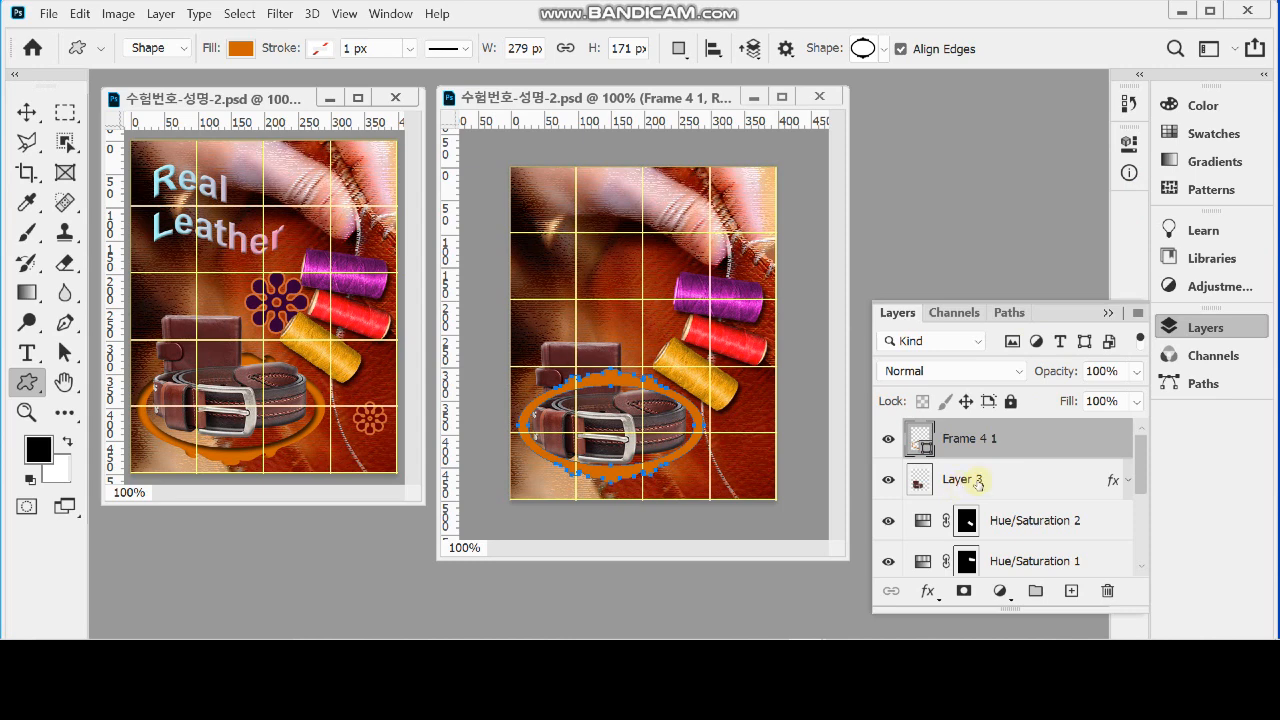
{"action": "left_click_drag", "start_coordinate": [1007, 439], "coordinate": [1013, 497]}
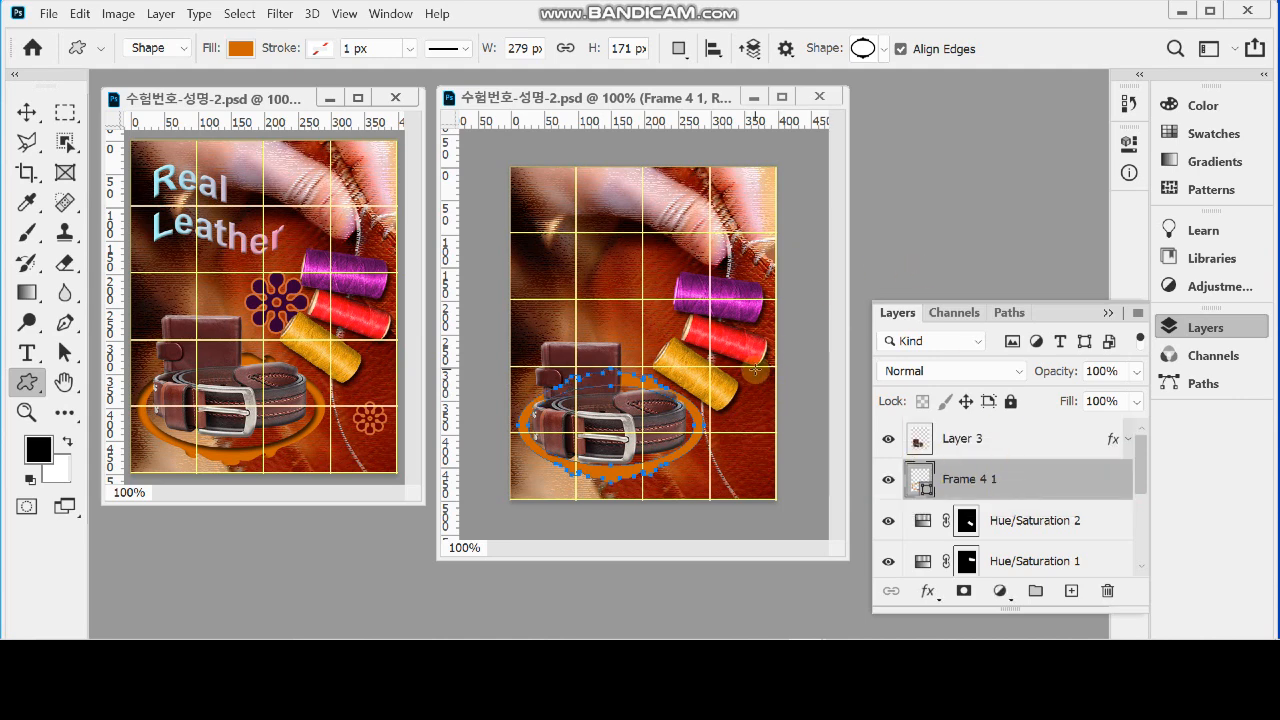
Add an Inner Shadow to the oval frame with a 6 px distance and 0% choke, and deselect its path
{"action": "left_click", "coordinate": [925, 591]}
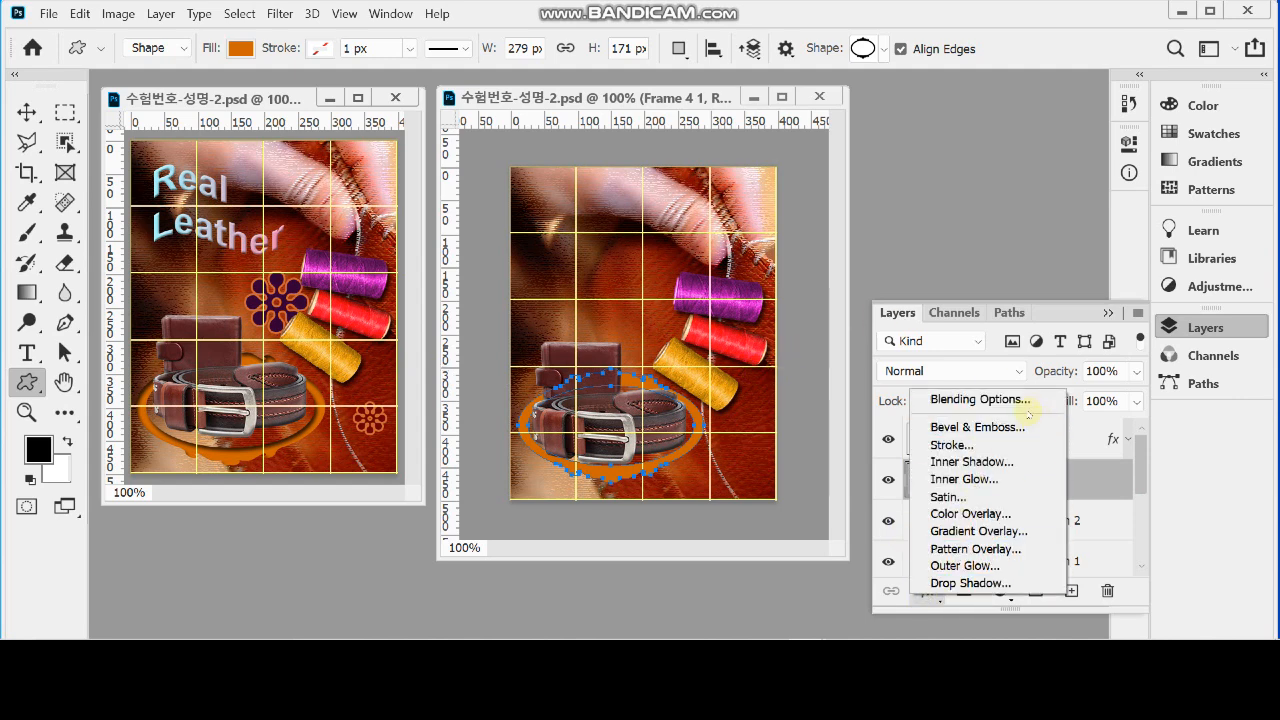
{"action": "left_click", "coordinate": [997, 462]}
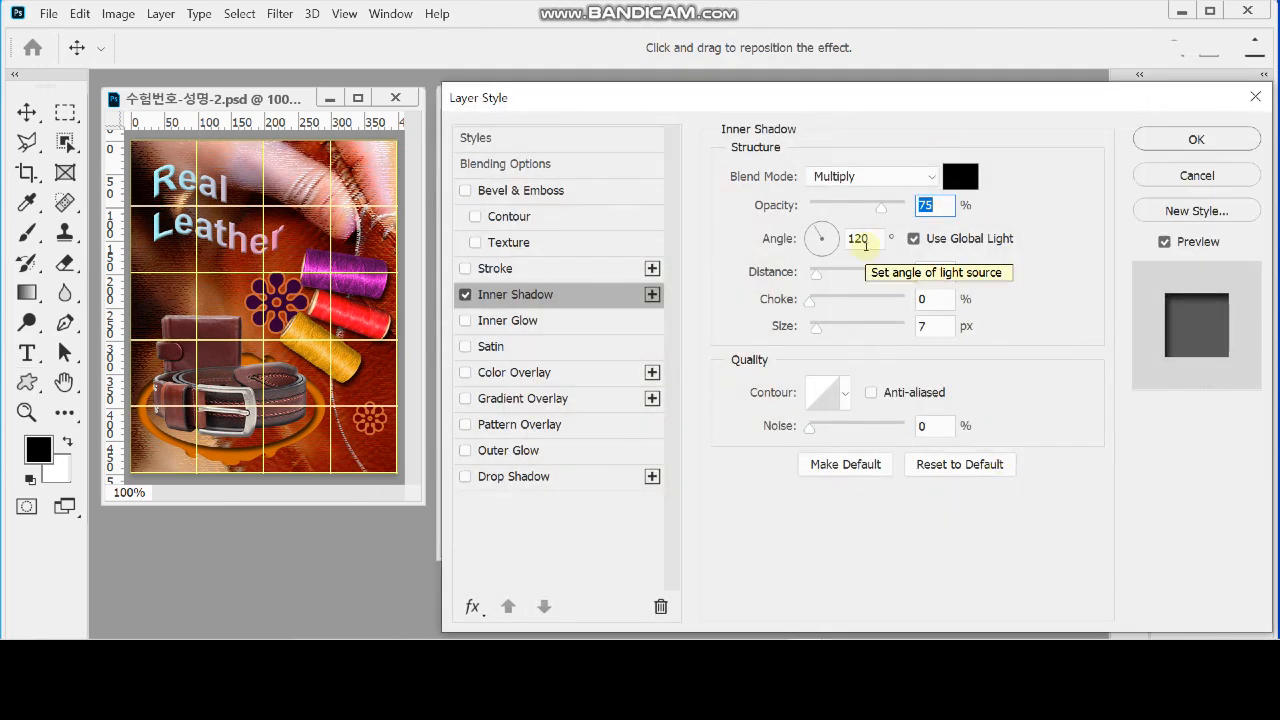
{"action": "key", "text": "Tab"}
{"action": "key", "text": "Tab"}
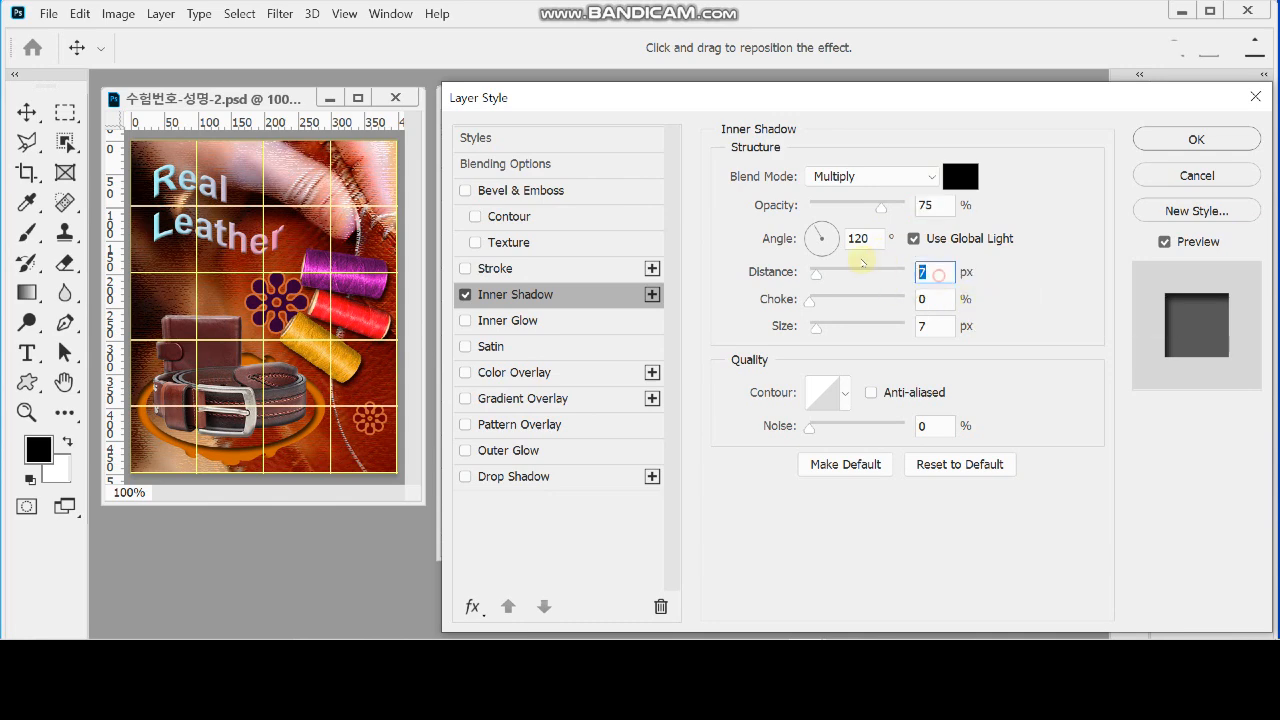
{"action": "type", "text": "6"}
{"action": "key", "text": "Tab"}
{"action": "type", "text": "6"}
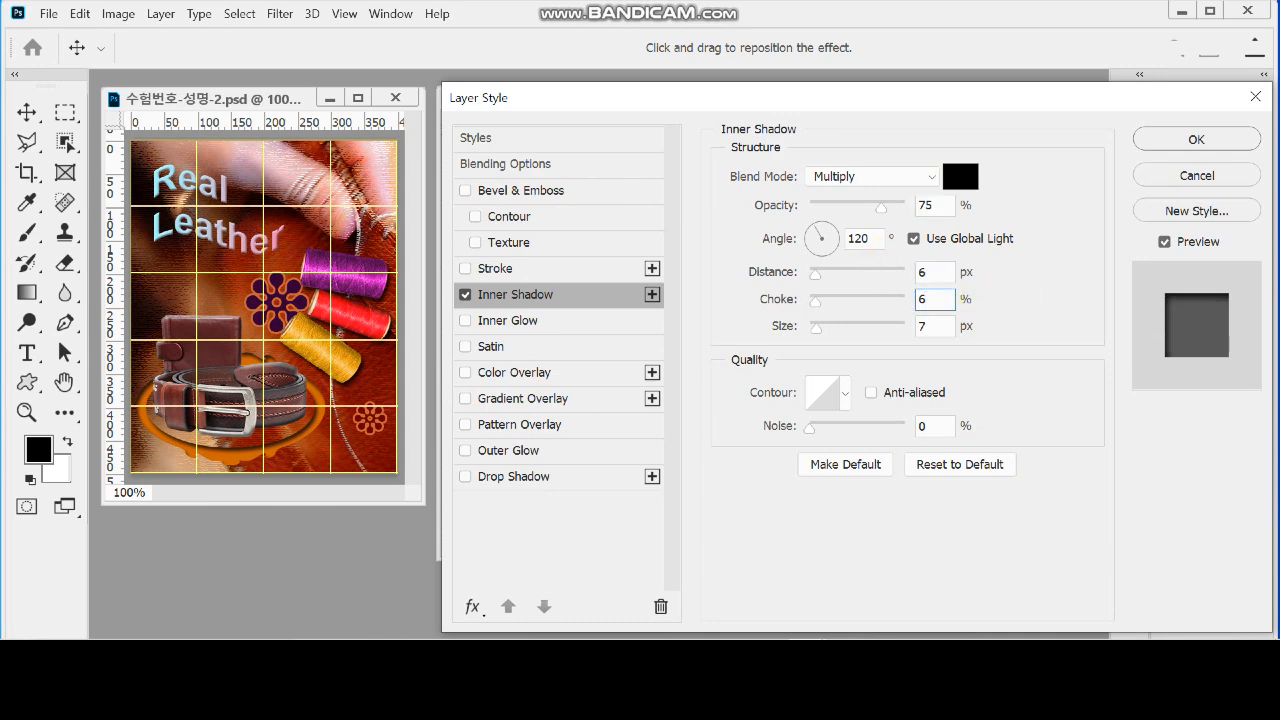
{"action": "key", "text": "Tab"}
{"action": "type", "text": "3"}
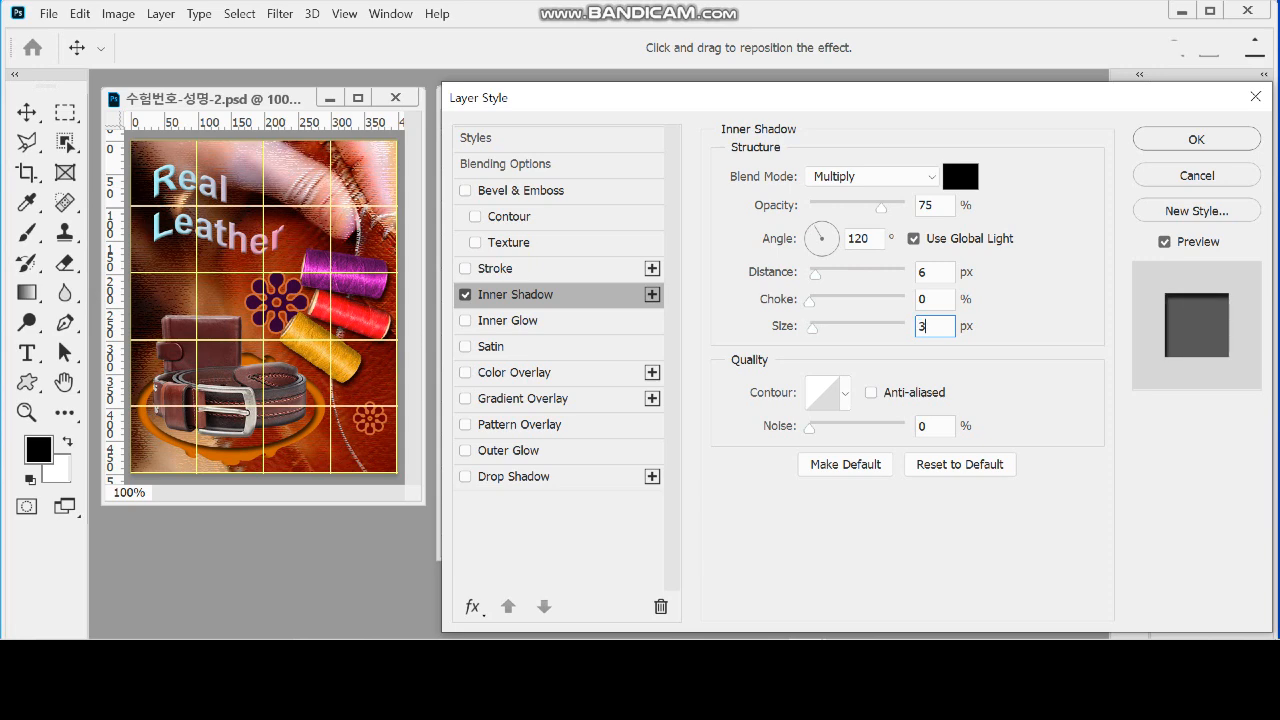
{"action": "type", "text": "6"}
{"action": "key", "text": "Return"}
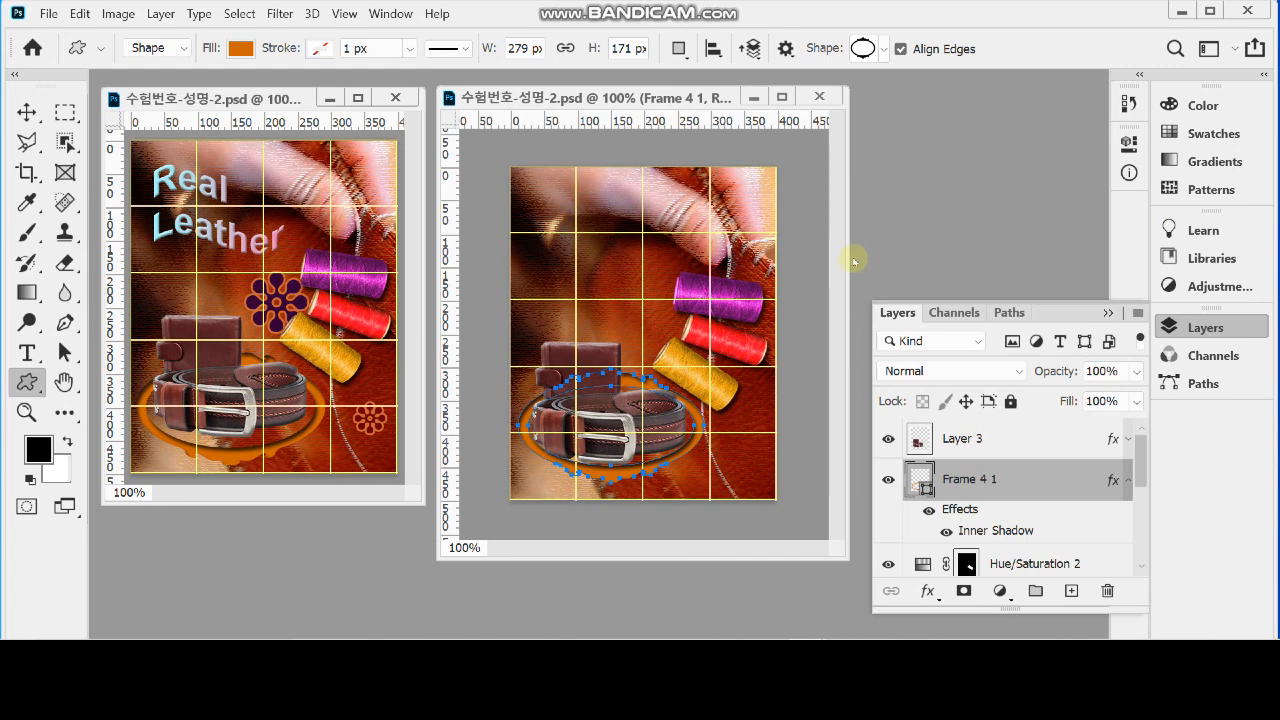
{"action": "key", "text": "Escape"}
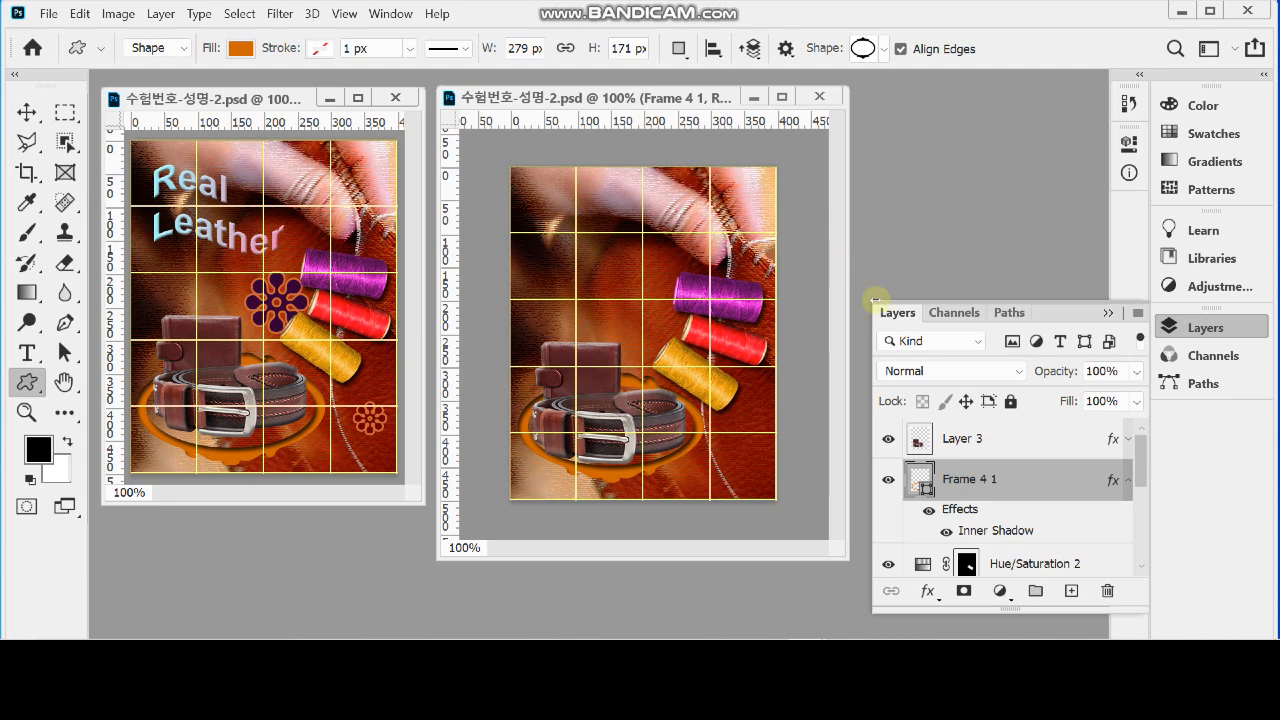
Stretch the oval frame downward to 104.68% of its height
{"action": "key", "text": "ctrl+t"}
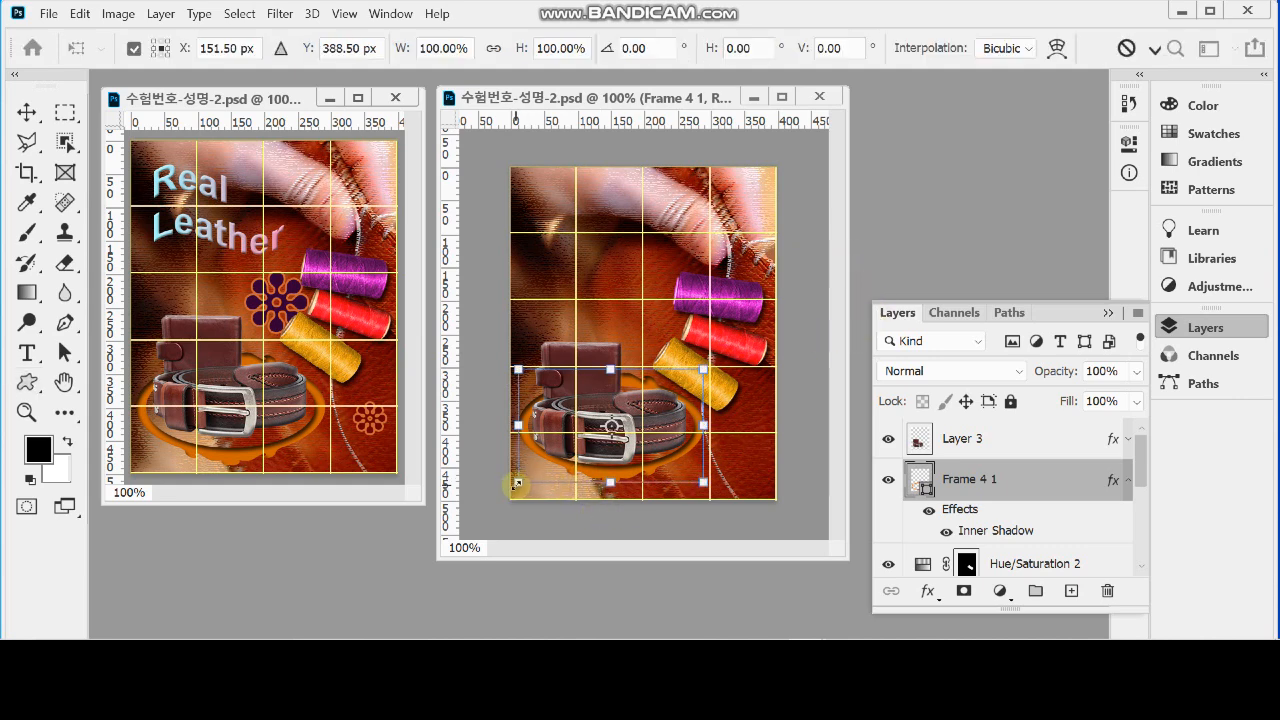
{"action": "left_click_drag", "start_coordinate": [517, 482], "coordinate": [517, 487]}
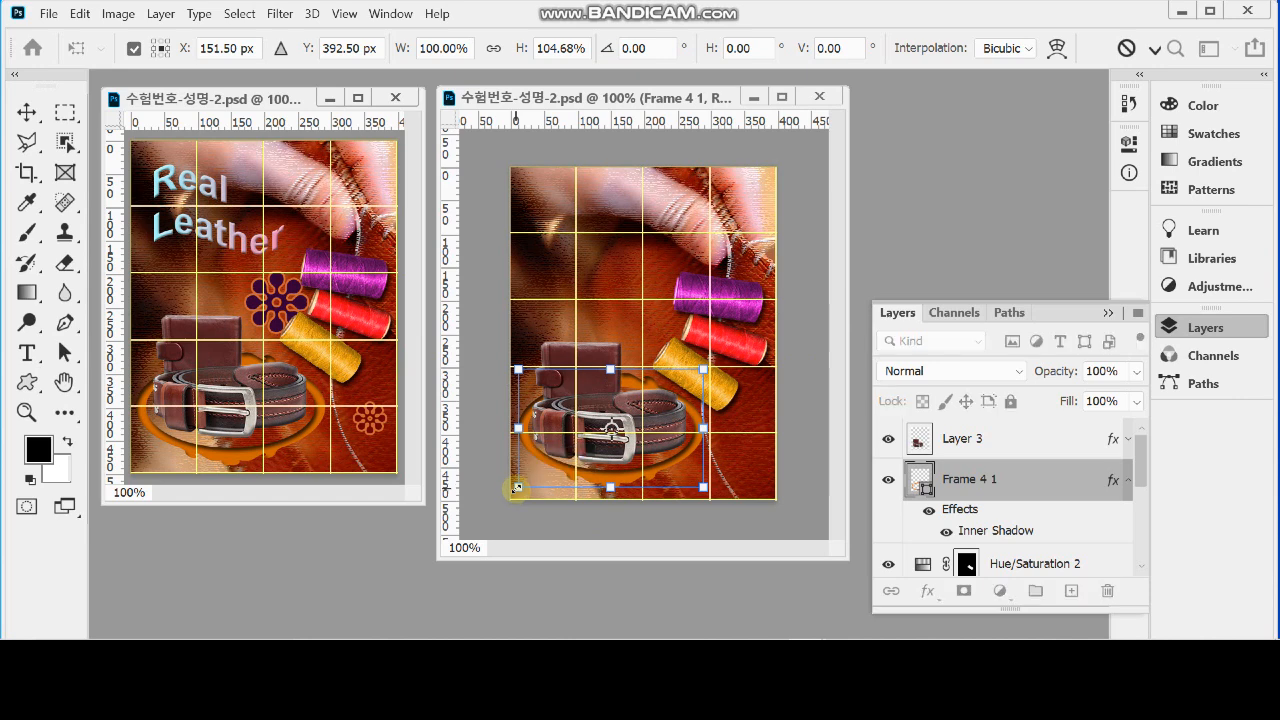
{"action": "key", "text": "Return"}
Apply the frame's transform and choose the eight-petal floral shape from the Ornaments set for the Custom Shape tool
{"action": "key", "text": "u"}
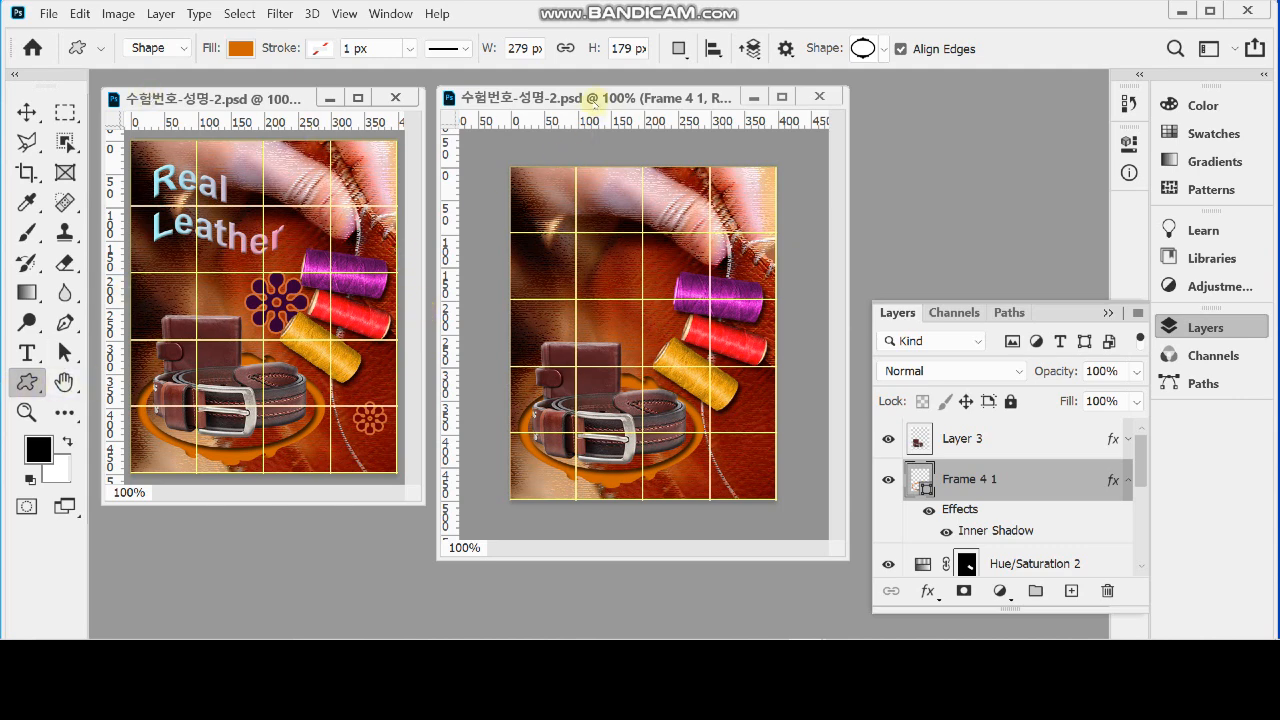
{"action": "left_click", "coordinate": [885, 50]}
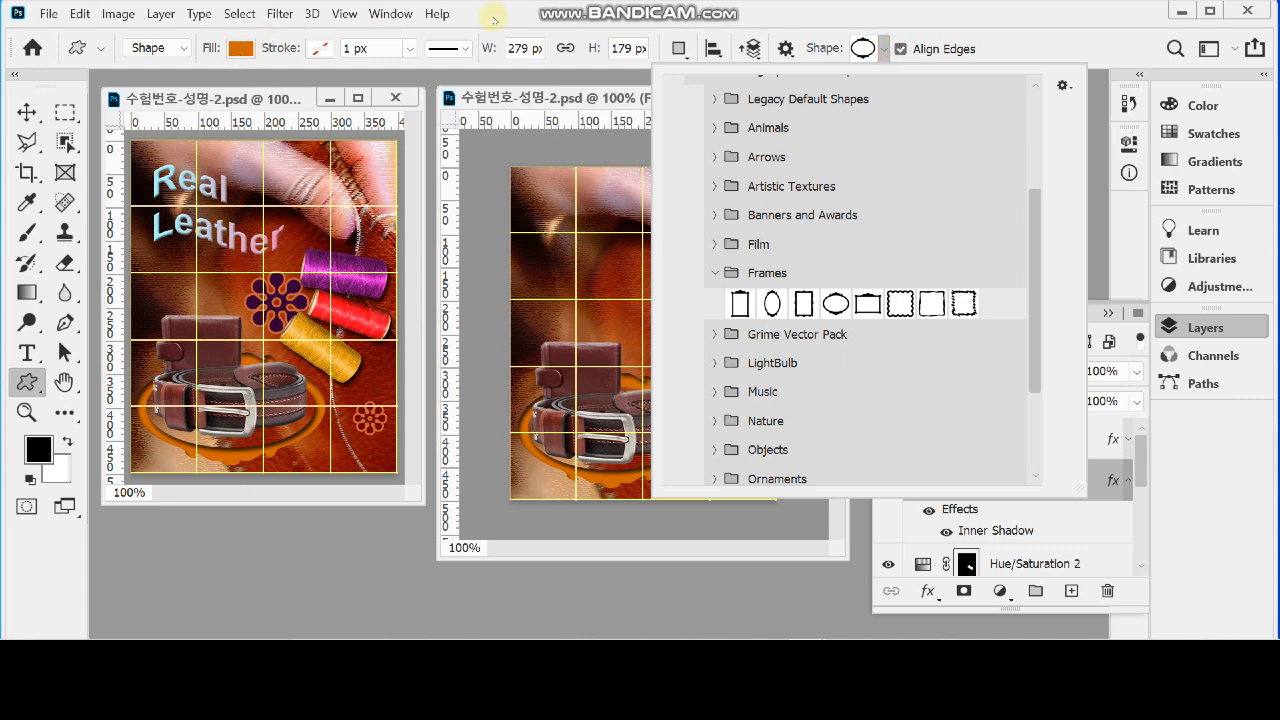
{"action": "left_click", "coordinate": [240, 50]}
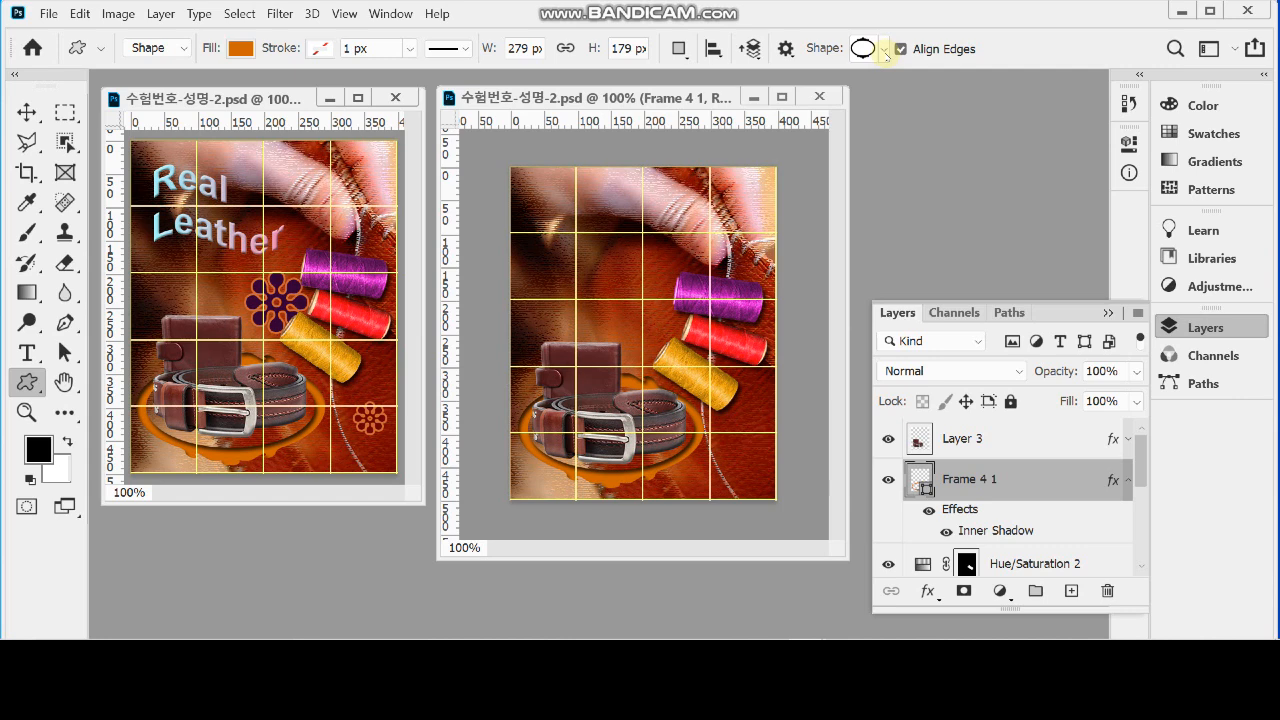
{"action": "left_click", "coordinate": [885, 53]}
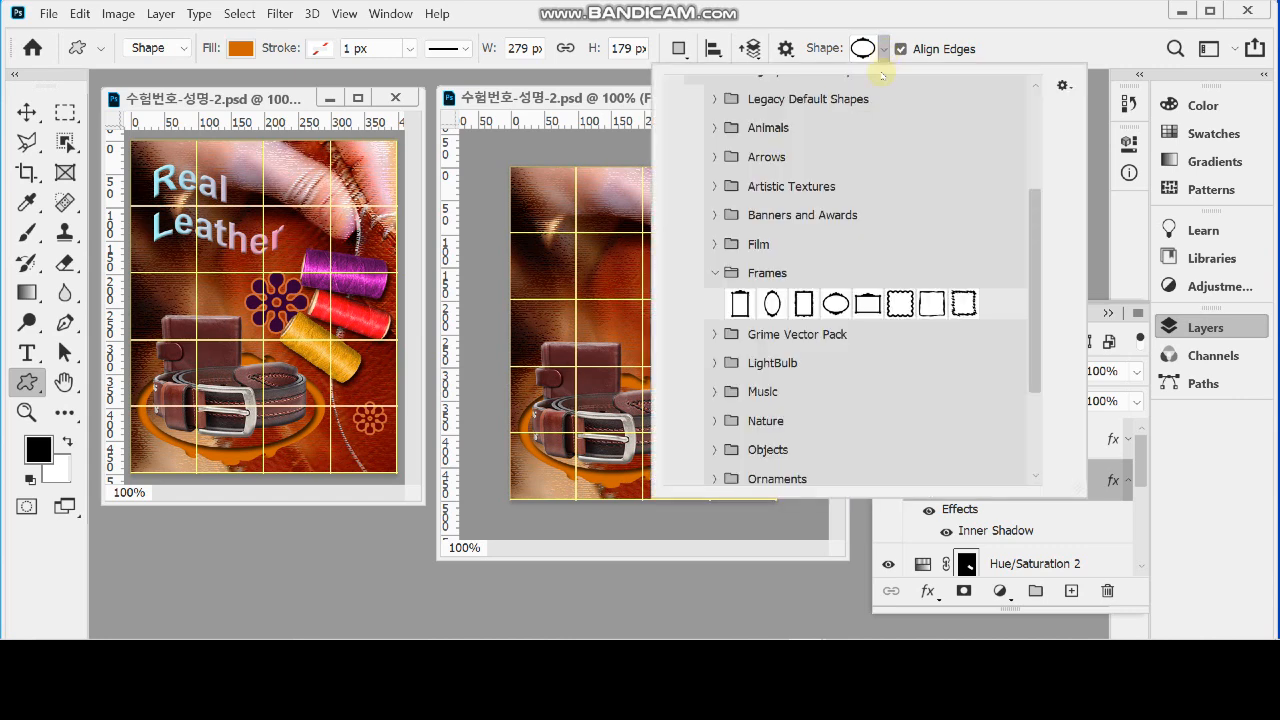
{"action": "left_click", "coordinate": [714, 273]}
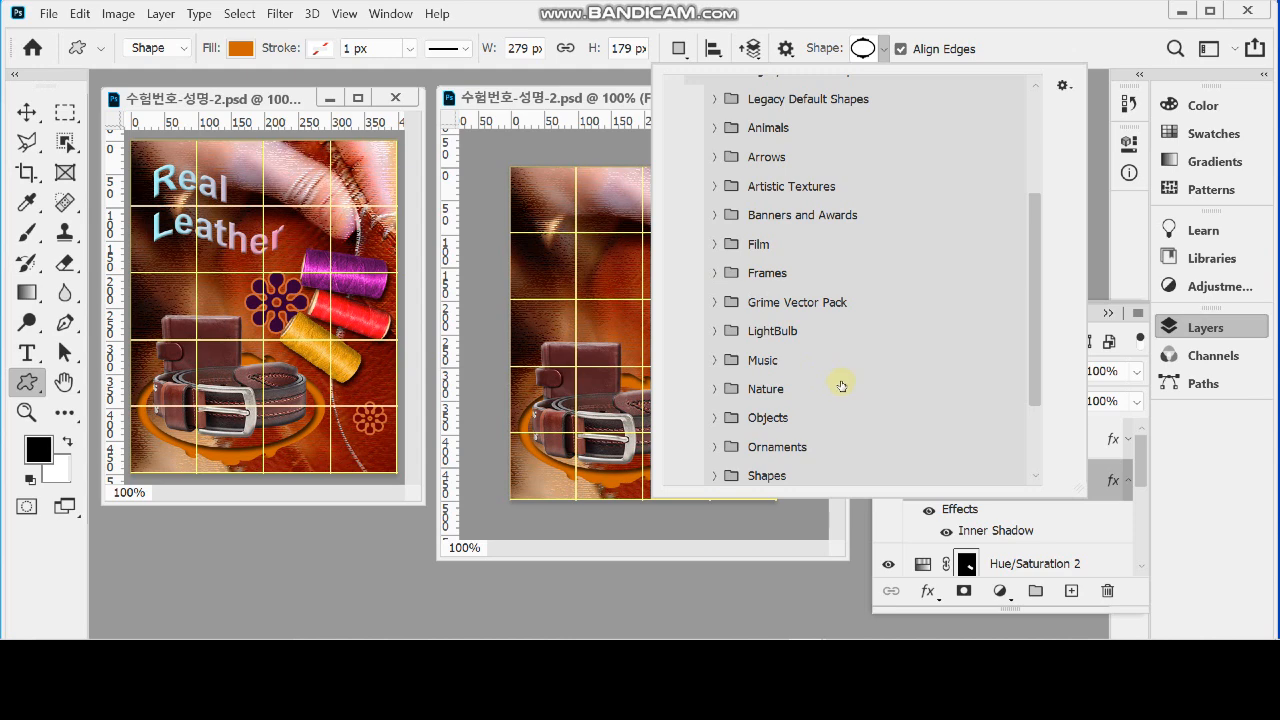
{"action": "scroll", "coordinate": [814, 434], "scroll_direction": "down", "scroll_amount": 3}
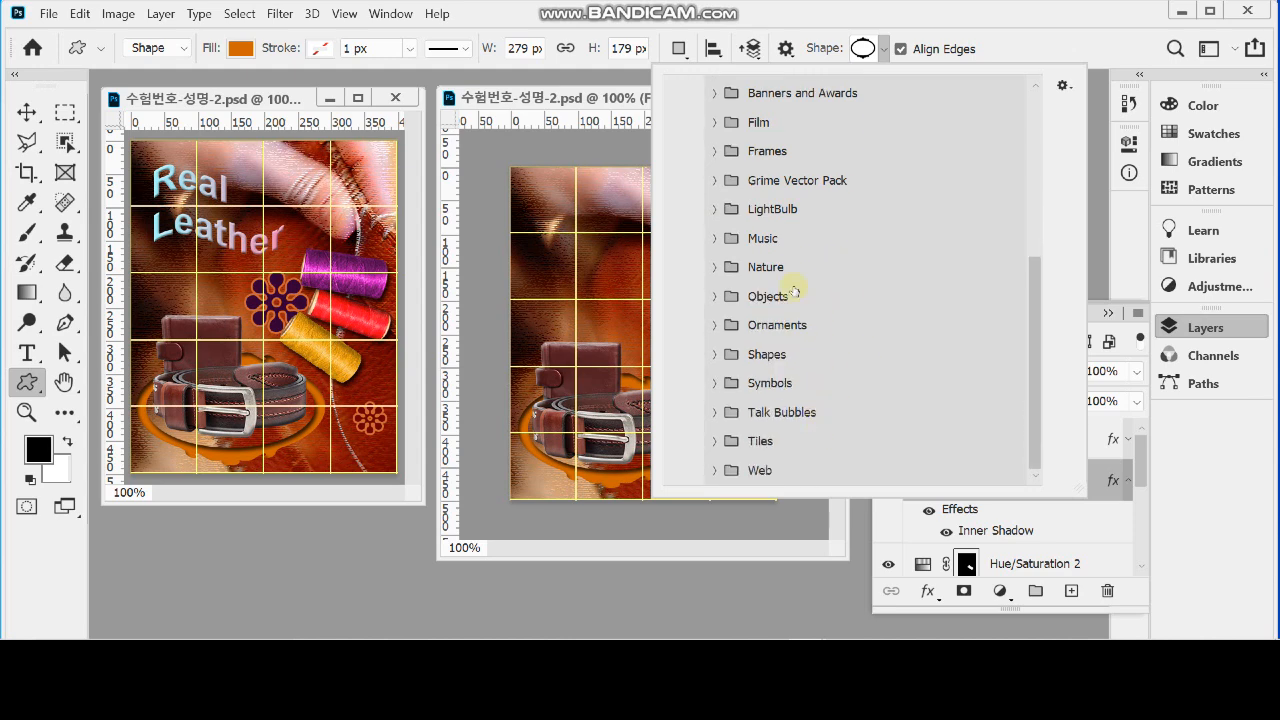
{"action": "left_click", "coordinate": [715, 325]}
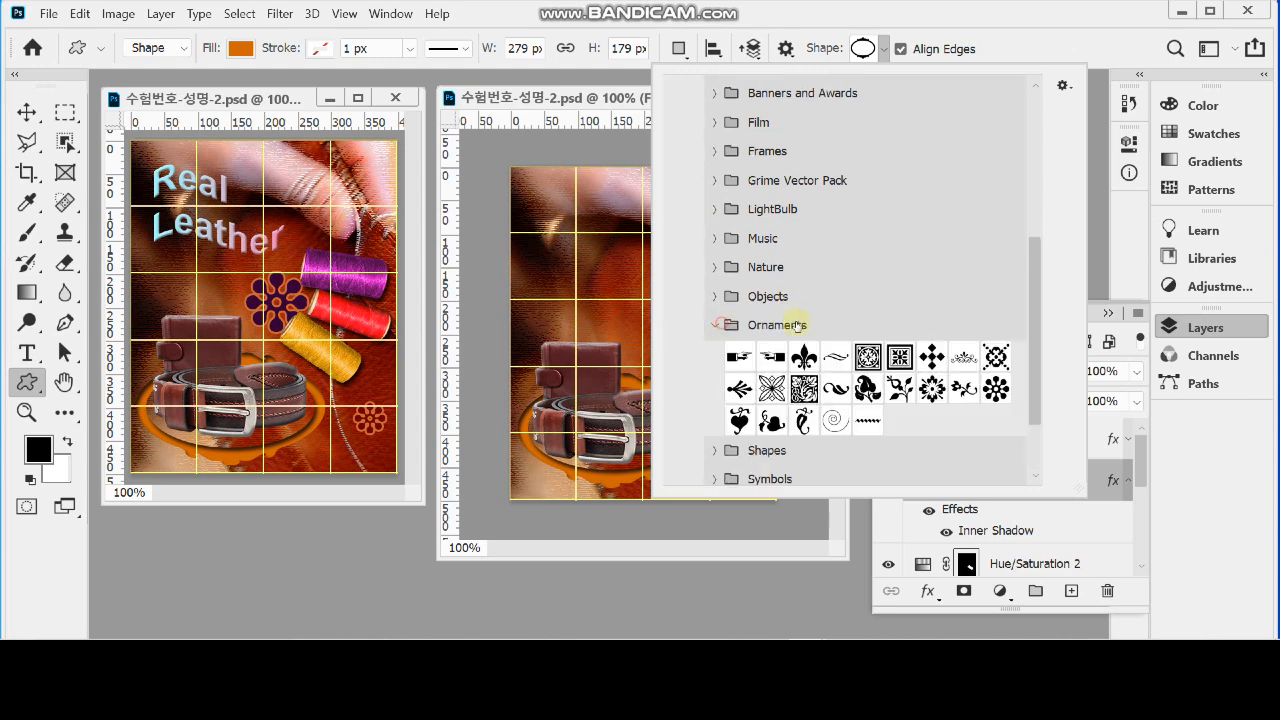
{"action": "left_click", "coordinate": [994, 388]}
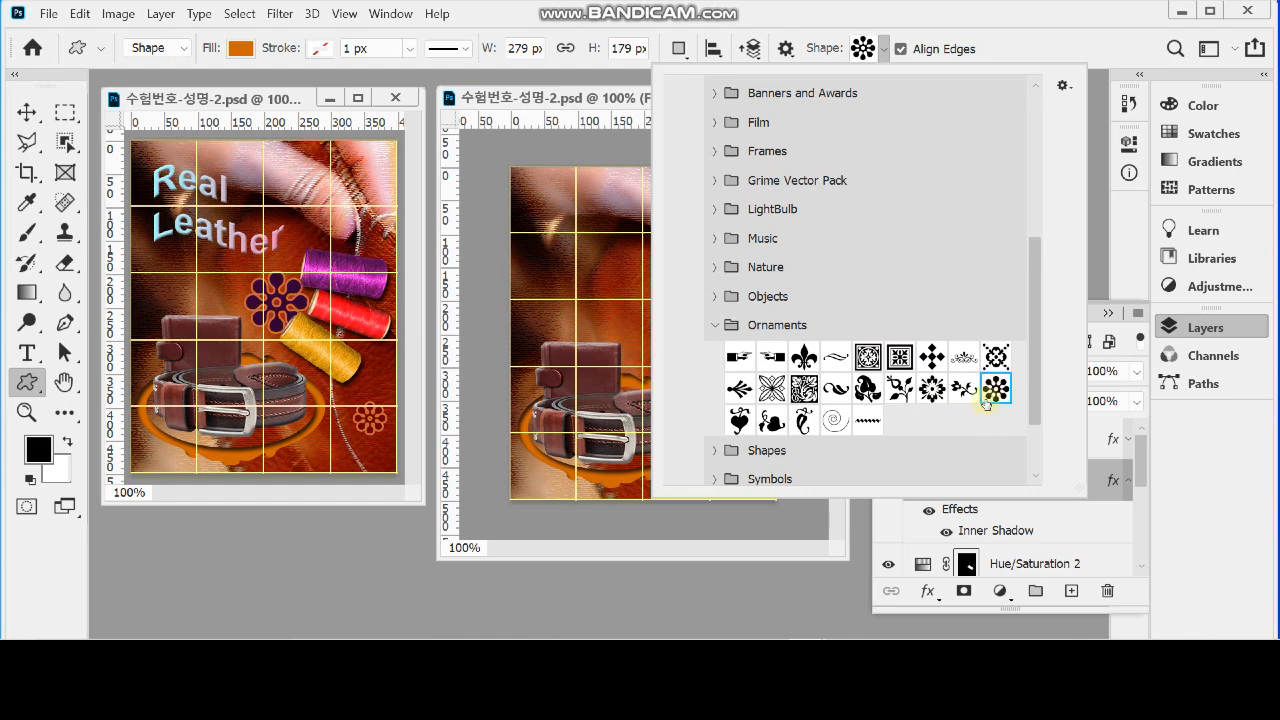
{"action": "left_click", "coordinate": [1000, 33]}
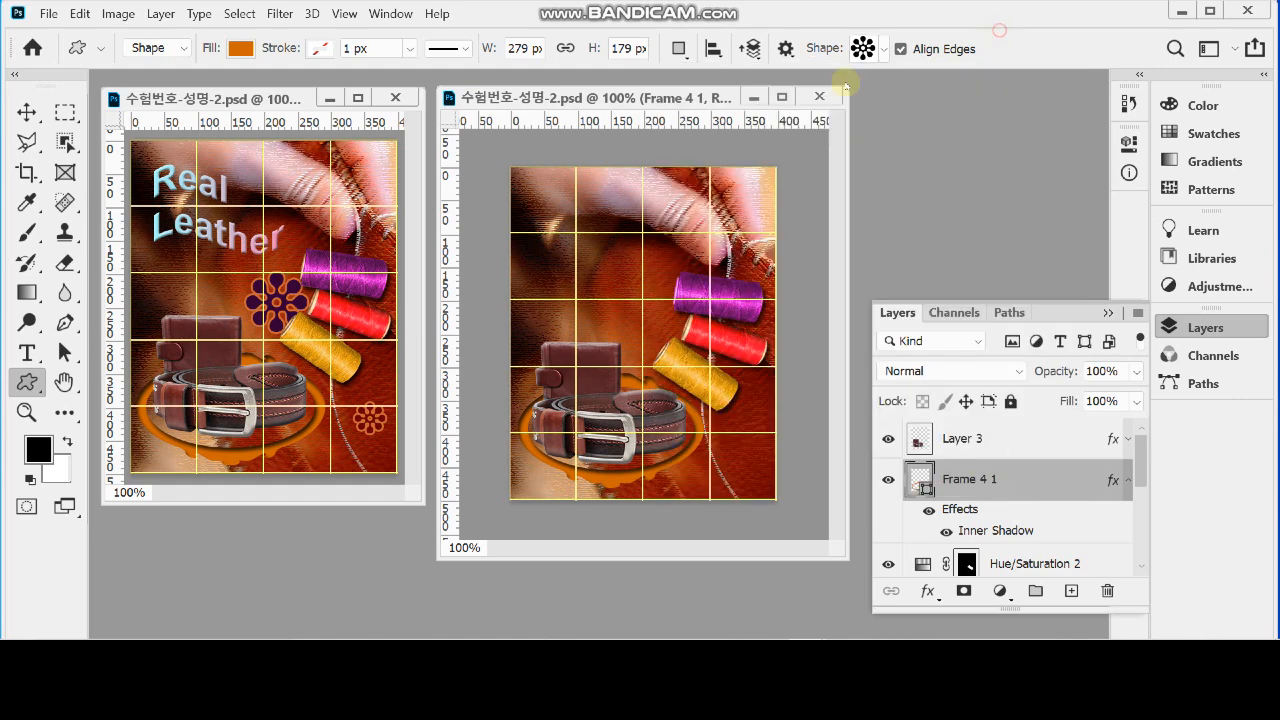
Draw a floral ornament about 52 × 50 px on the leather to the right of the belt, below the yellow spool
{"action": "left_click", "coordinate": [720, 458], "text": "ctrl"}
{"action": "left_click_drag", "start_coordinate": [737, 447], "coordinate": [651, 414]}
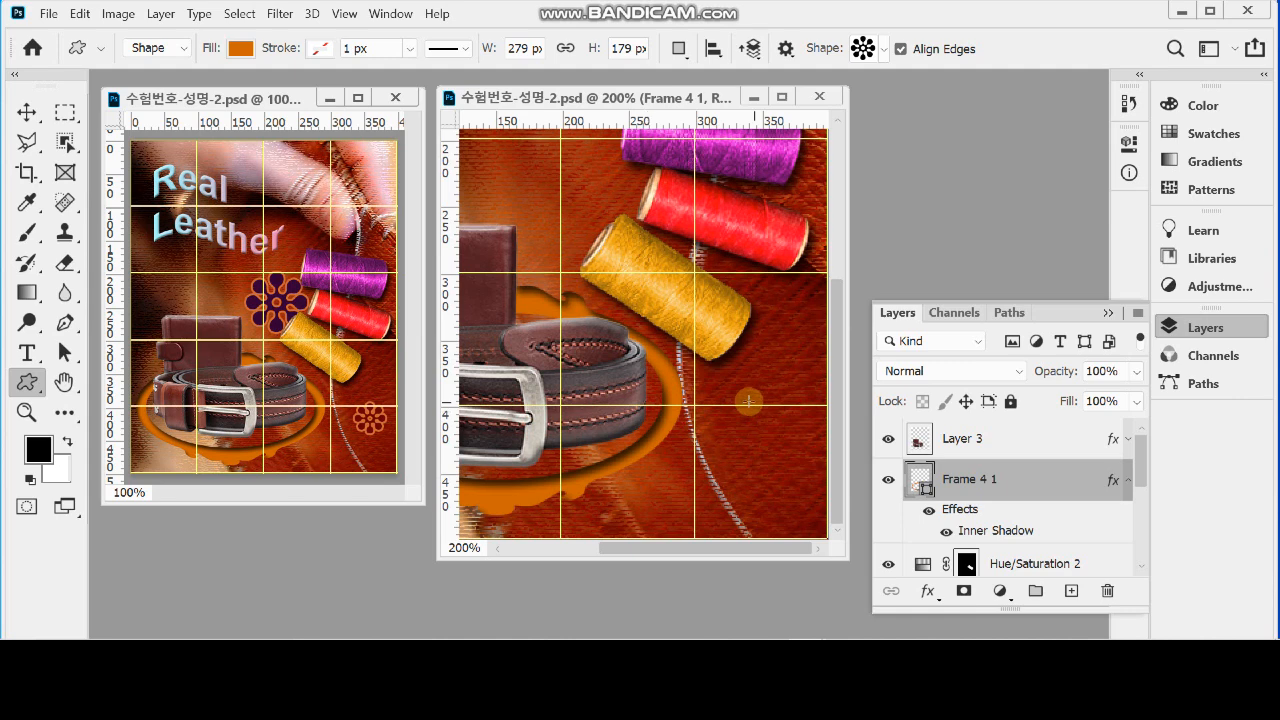
{"action": "left_click_drag", "start_coordinate": [734, 372], "coordinate": [790, 449]}
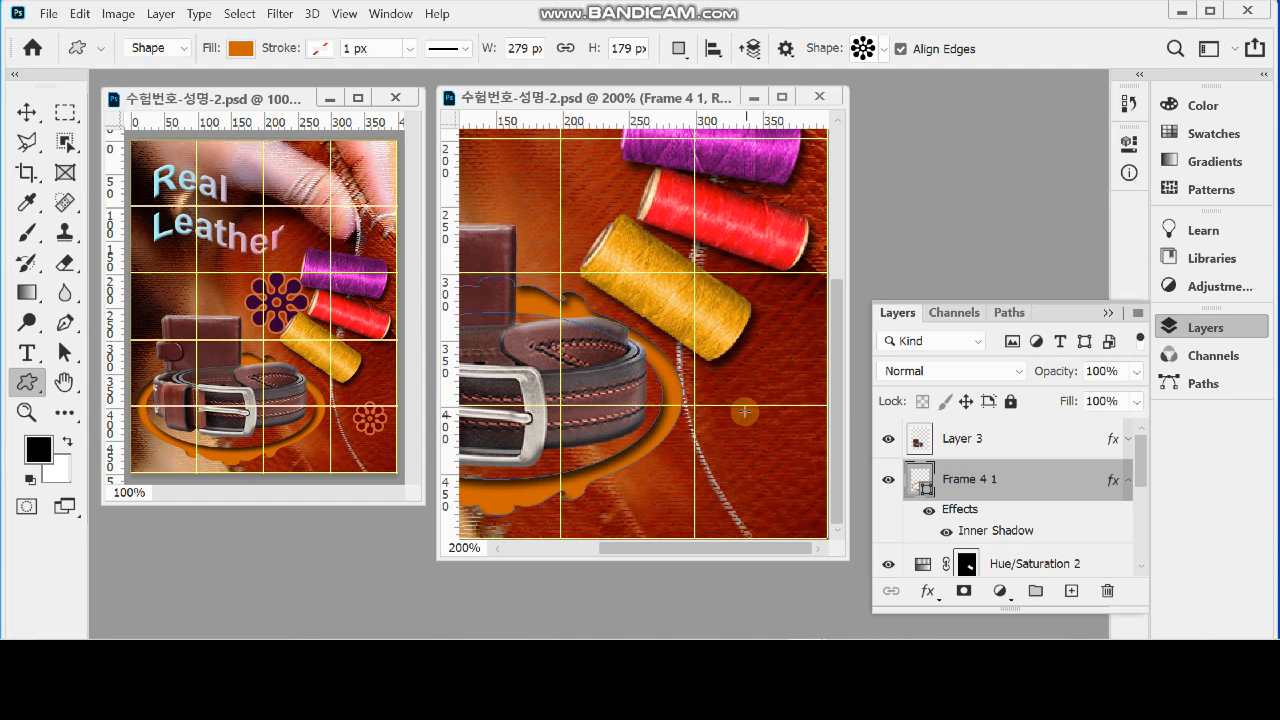
{"action": "left_click_drag", "start_coordinate": [742, 393], "coordinate": [813, 481]}
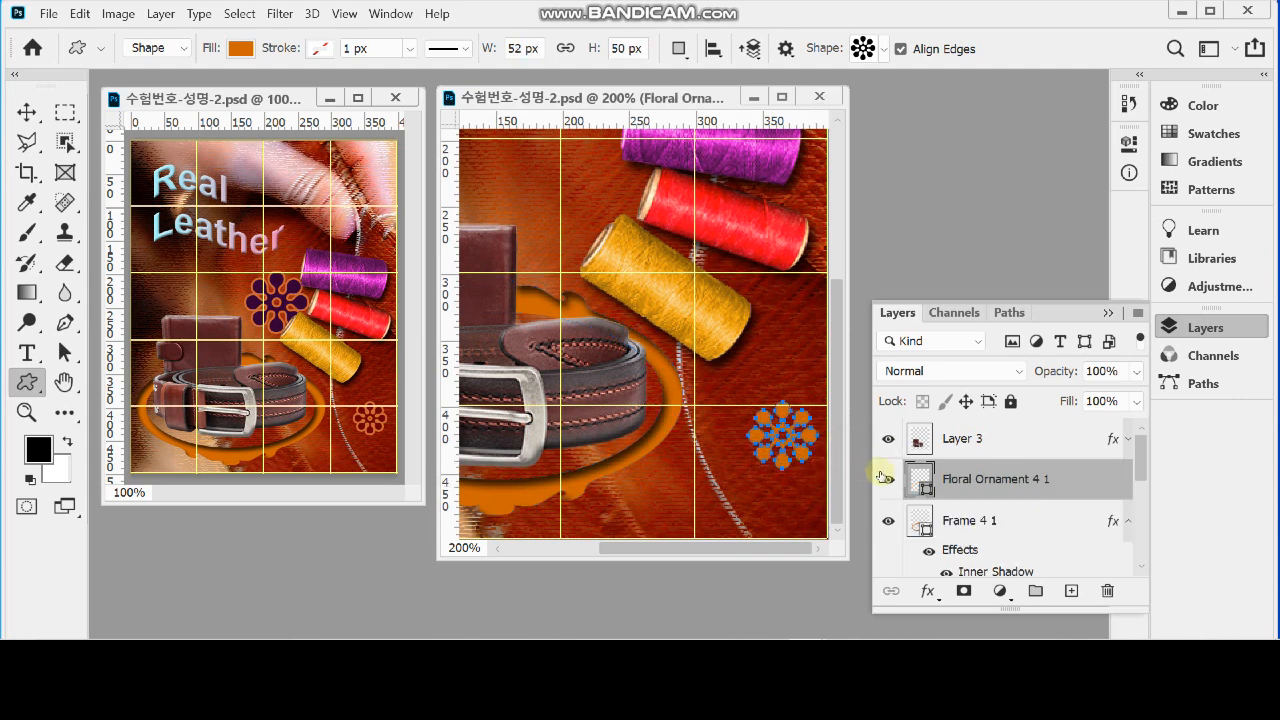
Change the floral ornament's fill colour to a dark red
{"action": "double_click", "coordinate": [913, 482]}
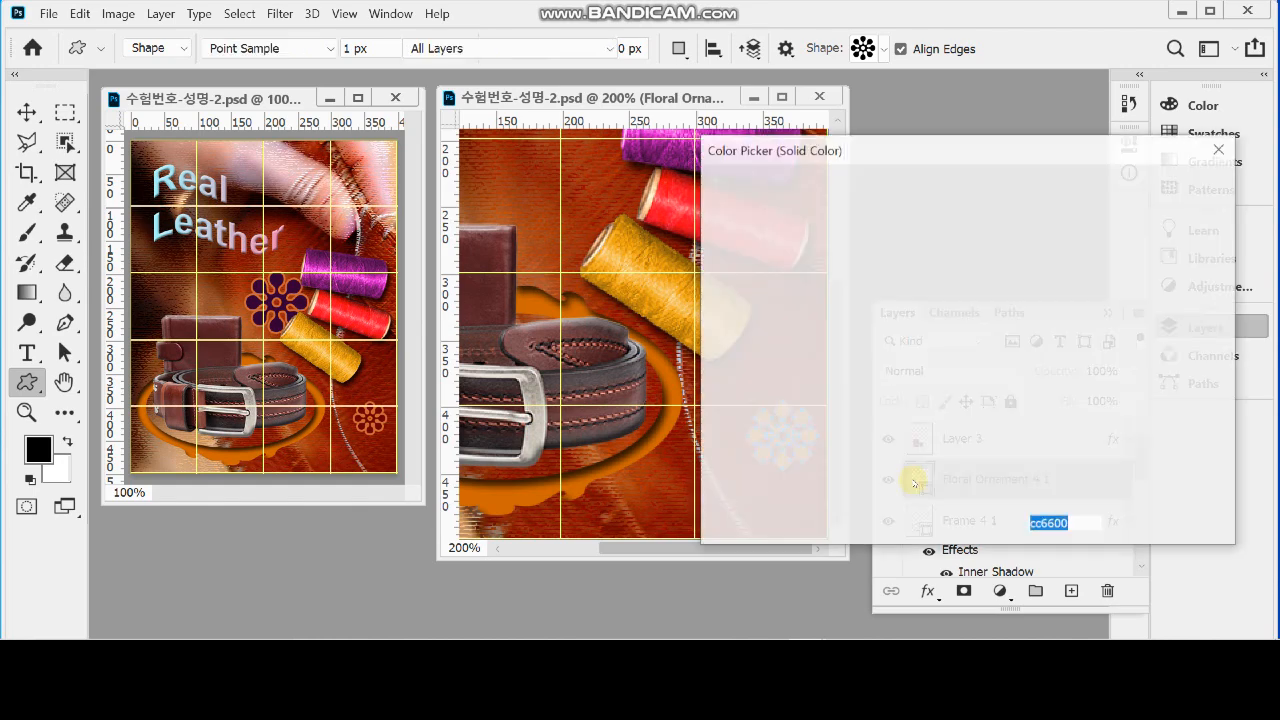
{"action": "type", "text": "800000"}
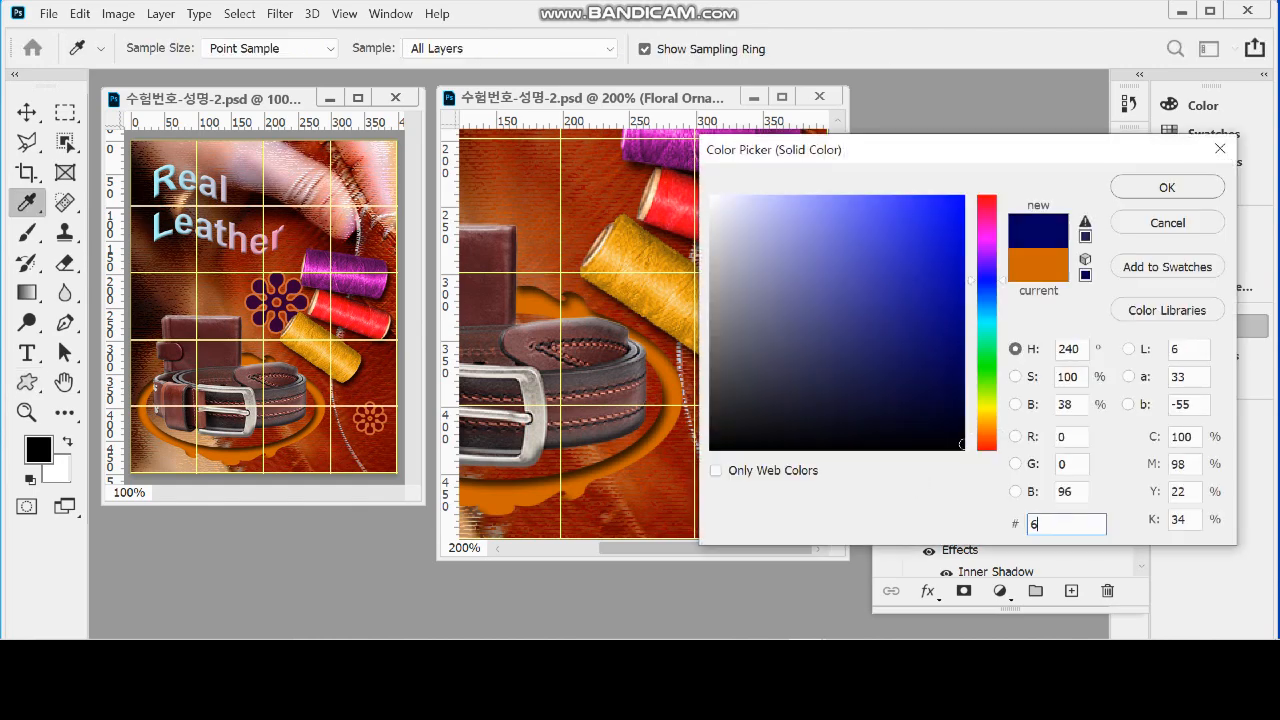
{"action": "key", "text": "Return"}
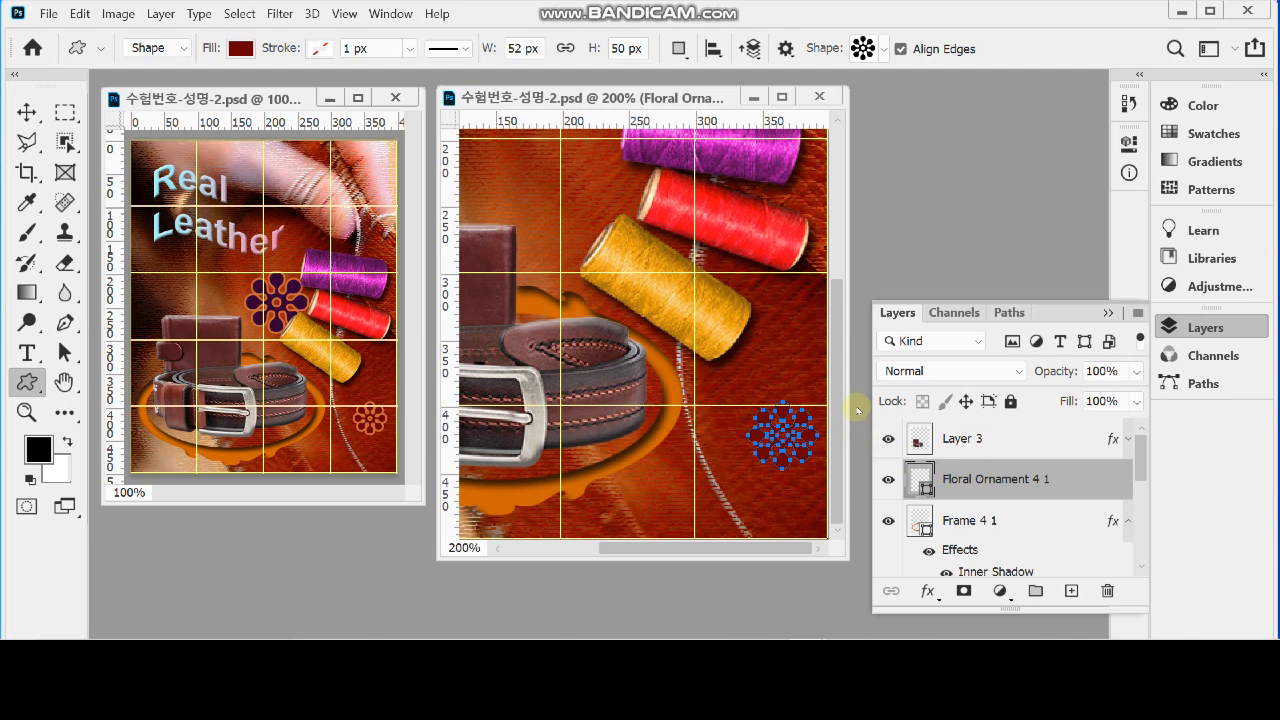
Add a 3 px Stroke in #c63 to the floral ornament, comparing the Inside position and keeping Outside
{"action": "left_click", "coordinate": [927, 592]}
{"action": "left_click", "coordinate": [980, 447]}
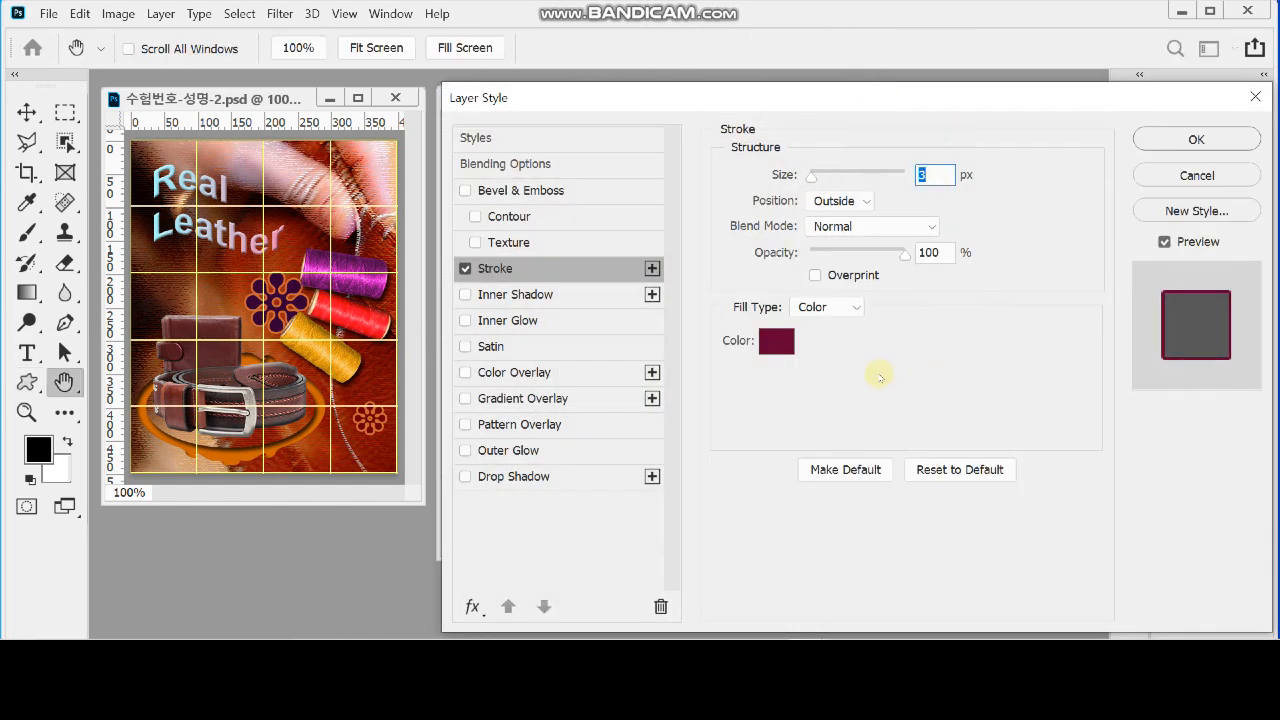
{"action": "left_click", "coordinate": [776, 341]}
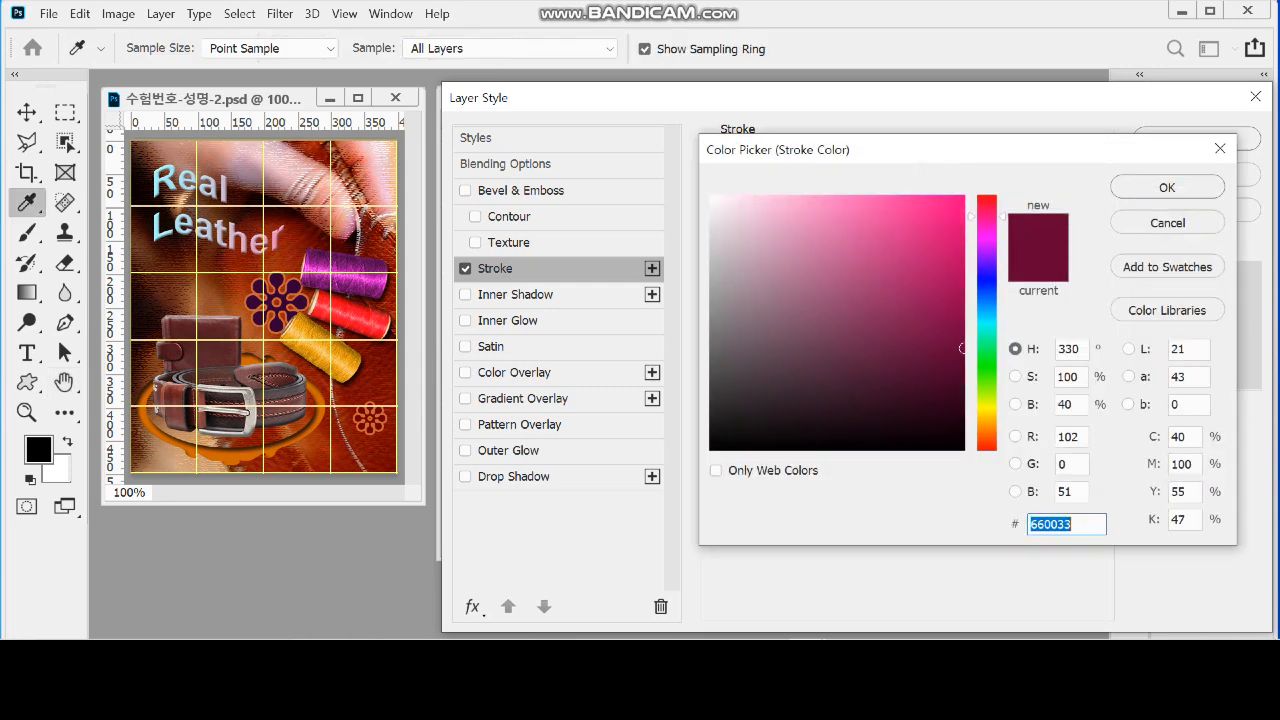
{"action": "type", "text": "c63"}
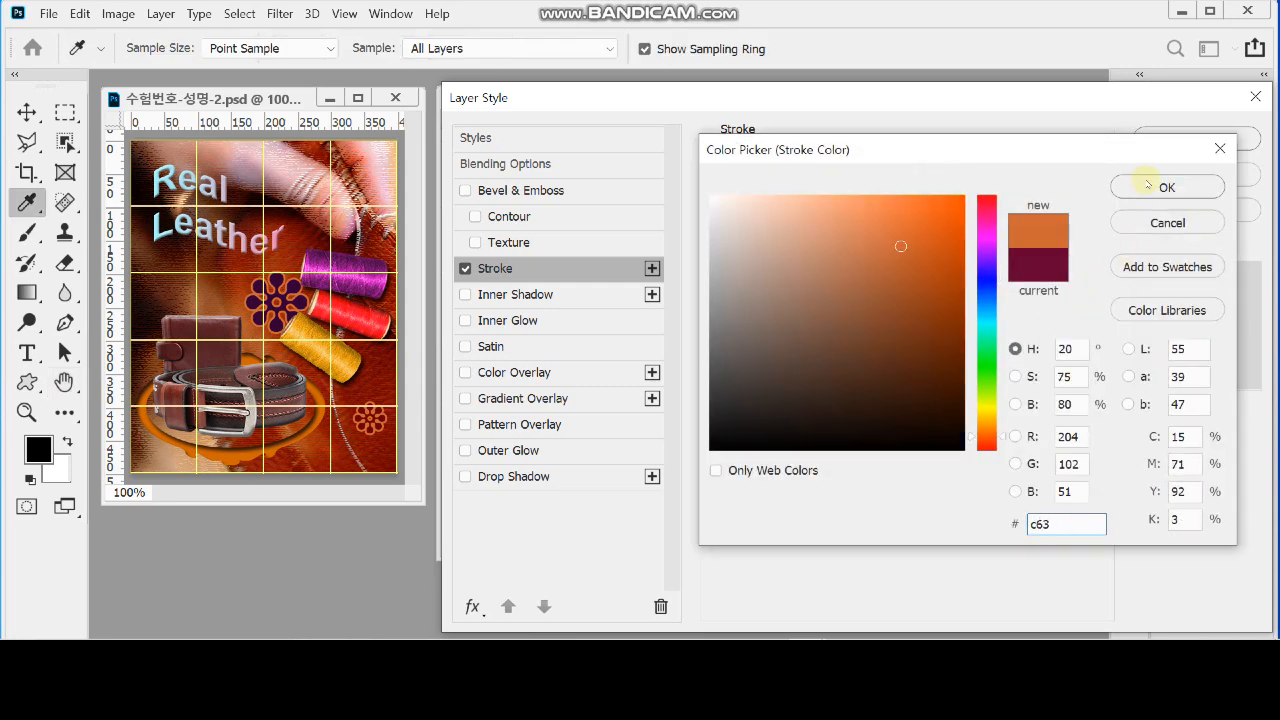
{"action": "left_click", "coordinate": [1148, 186]}
{"action": "left_click_drag", "start_coordinate": [692, 101], "coordinate": [1057, 76]}
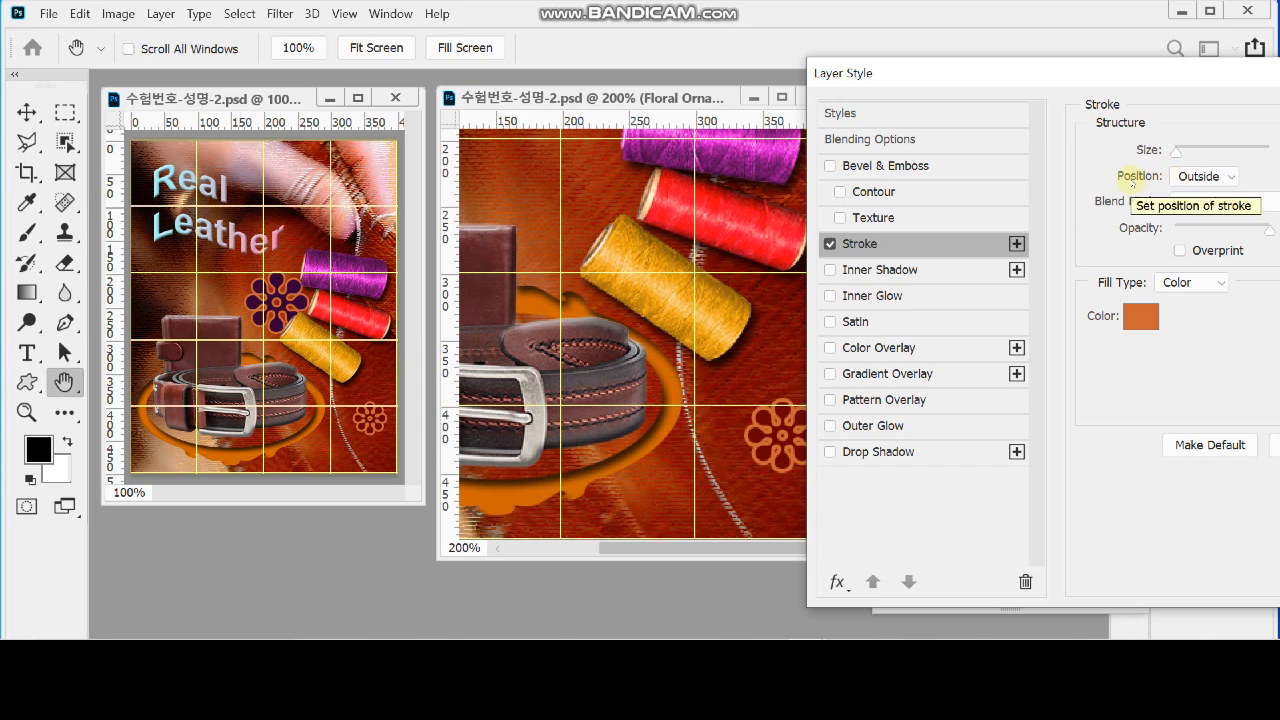
{"action": "left_click", "coordinate": [1204, 176]}
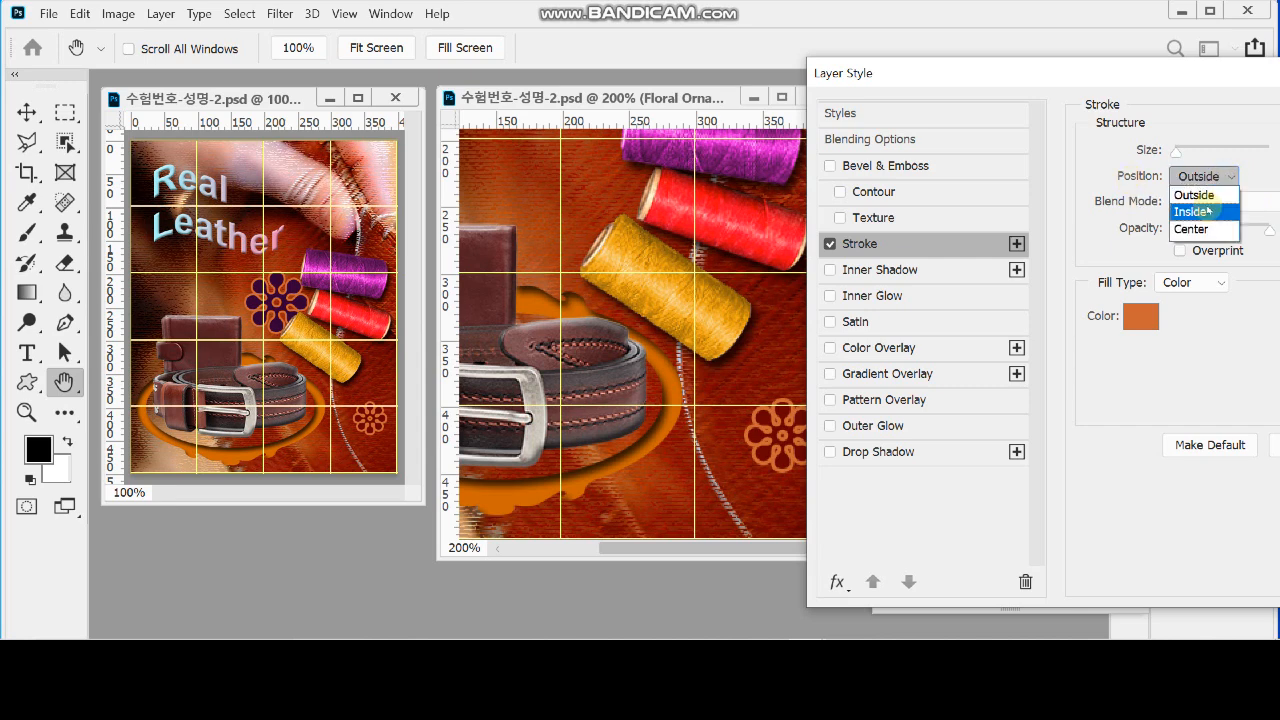
{"action": "left_click", "coordinate": [1205, 209]}
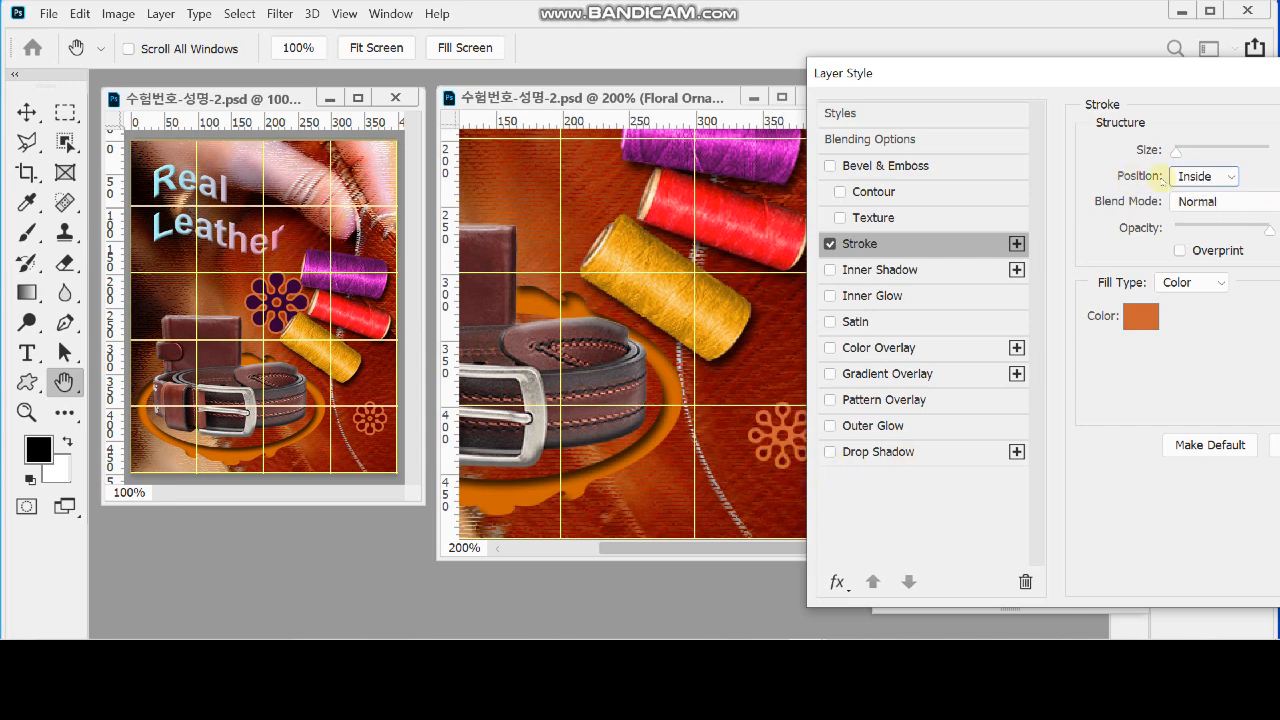
{"action": "left_click", "coordinate": [1198, 176]}
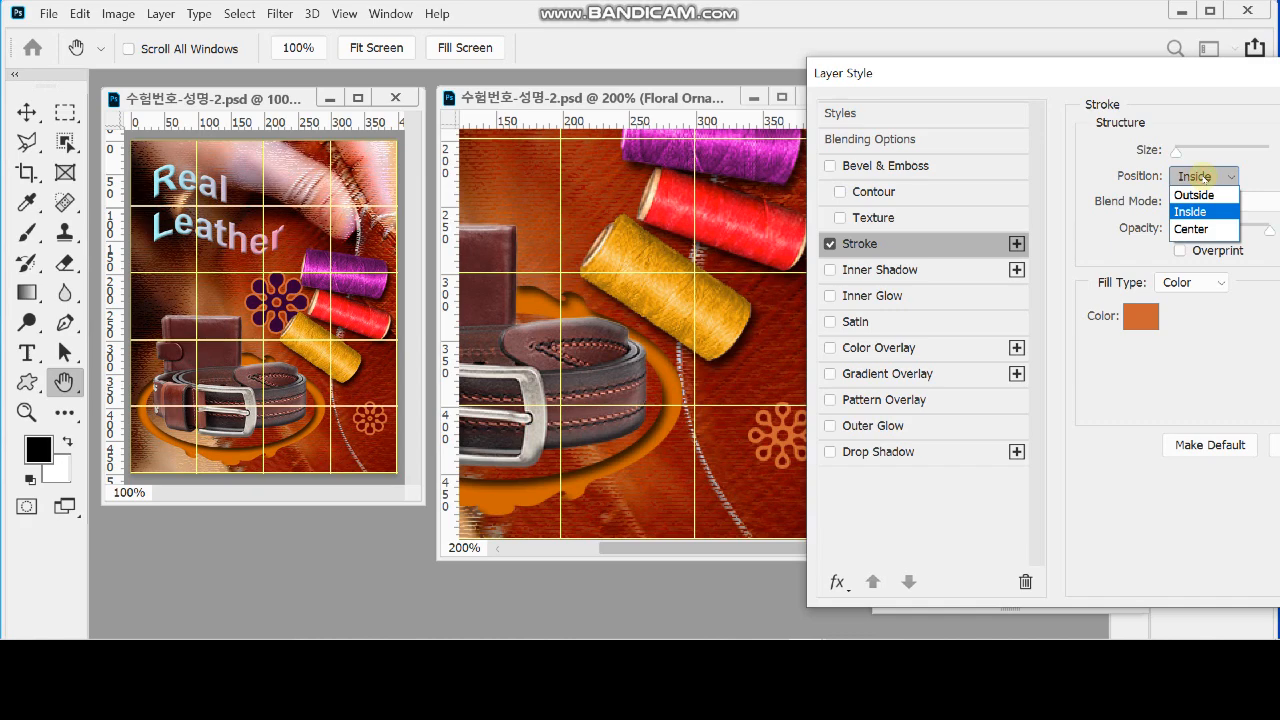
{"action": "left_click", "coordinate": [1195, 194]}
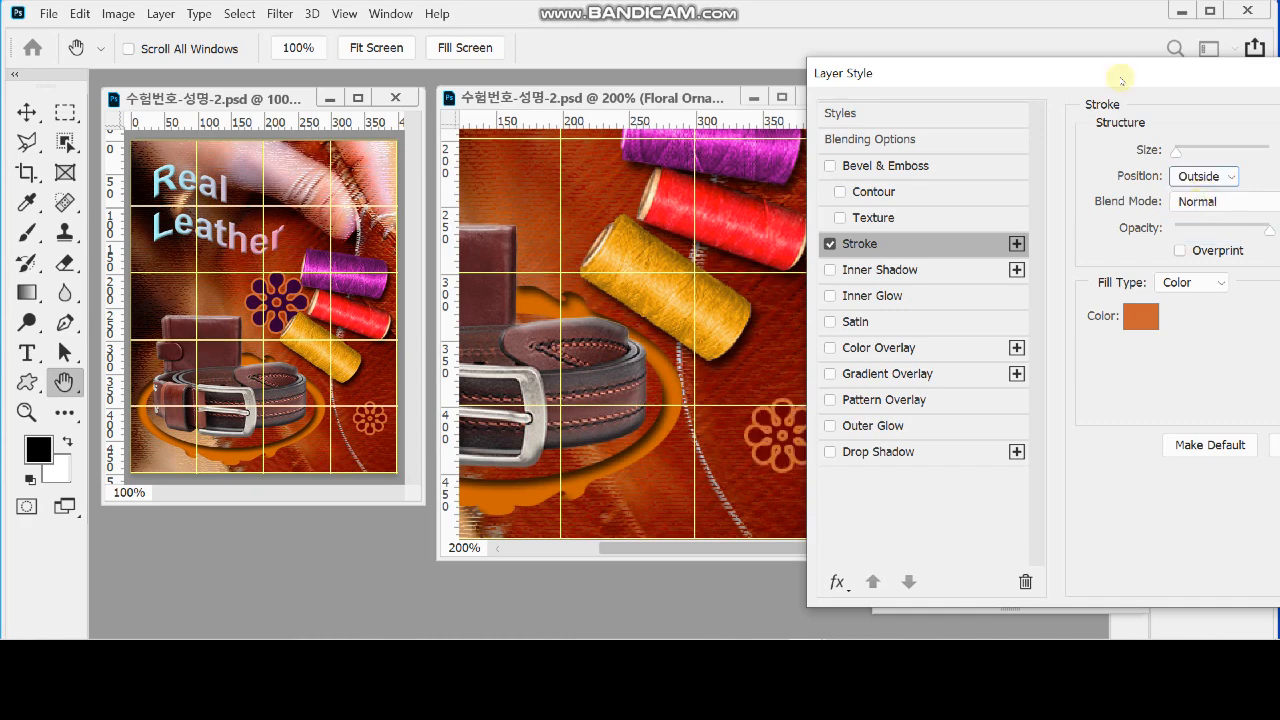
{"action": "key", "text": "Return"}
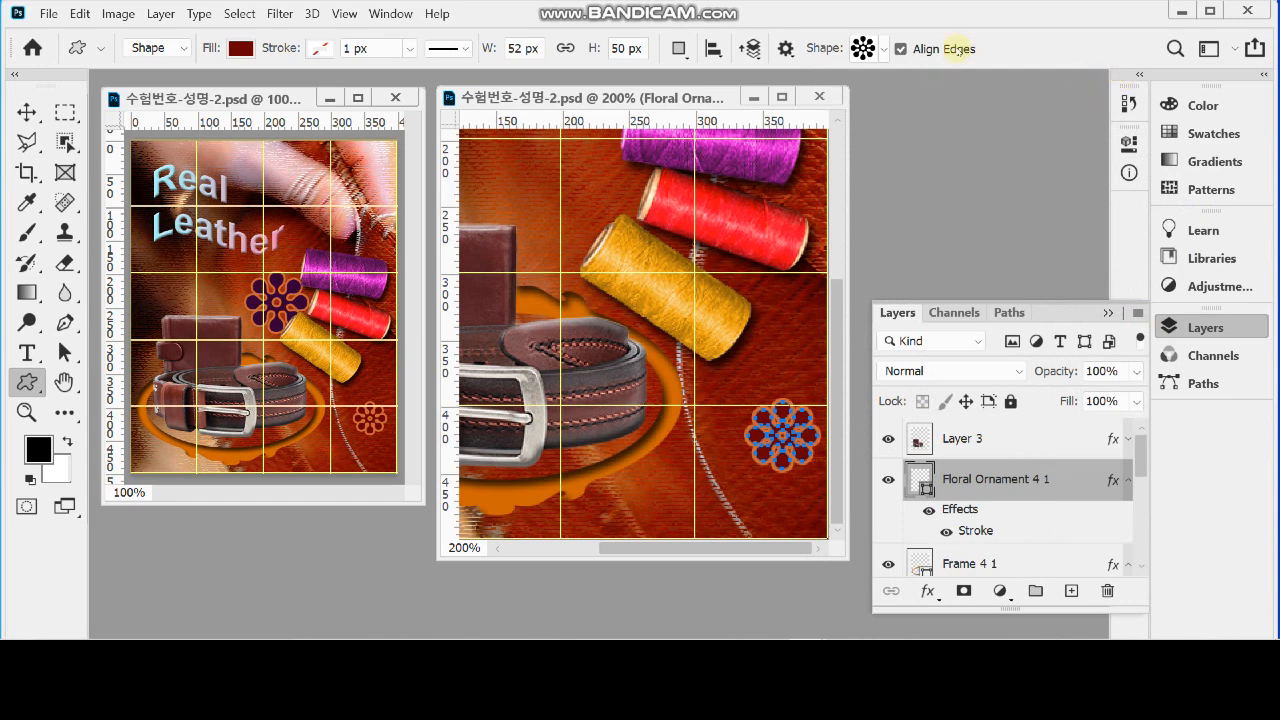
Duplicate the floral ornament and move the copy above the wallet's right edge, to about X 195, Y 258 px
{"action": "left_click", "coordinate": [1205, 325]}
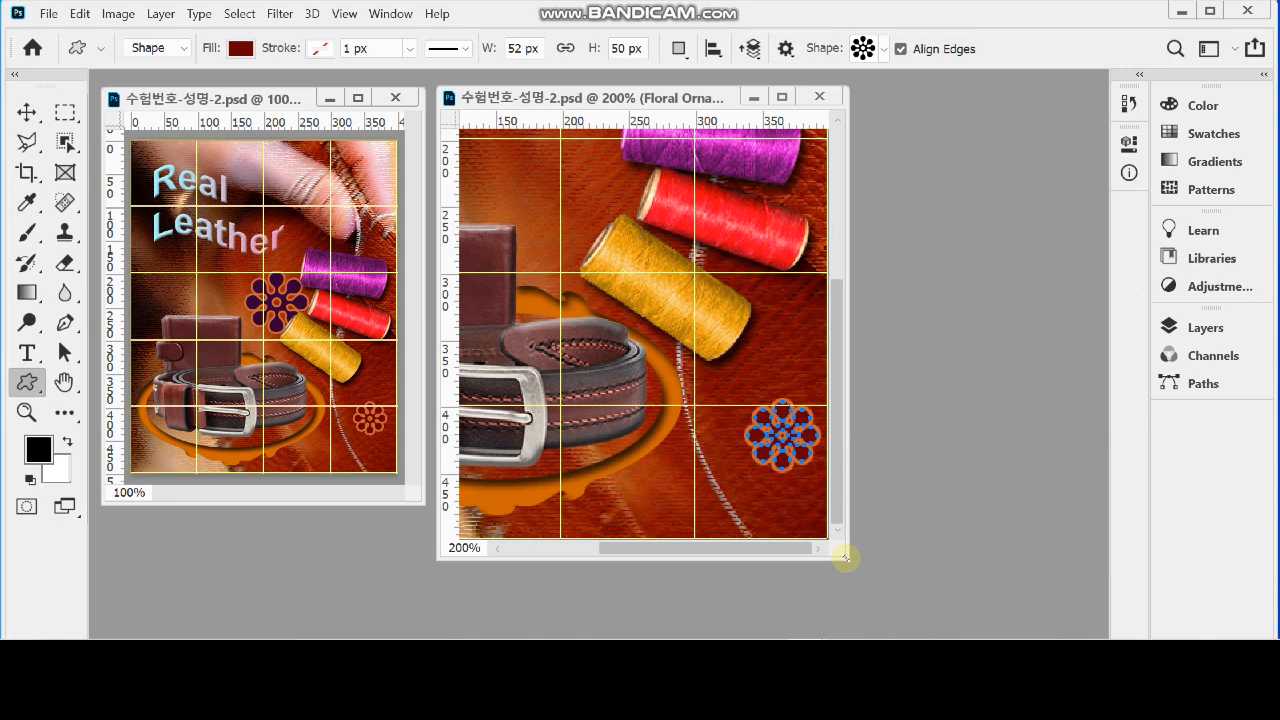
{"action": "left_click_drag", "start_coordinate": [845, 558], "coordinate": [904, 593]}
{"action": "left_click_drag", "start_coordinate": [600, 280], "coordinate": [605, 317]}
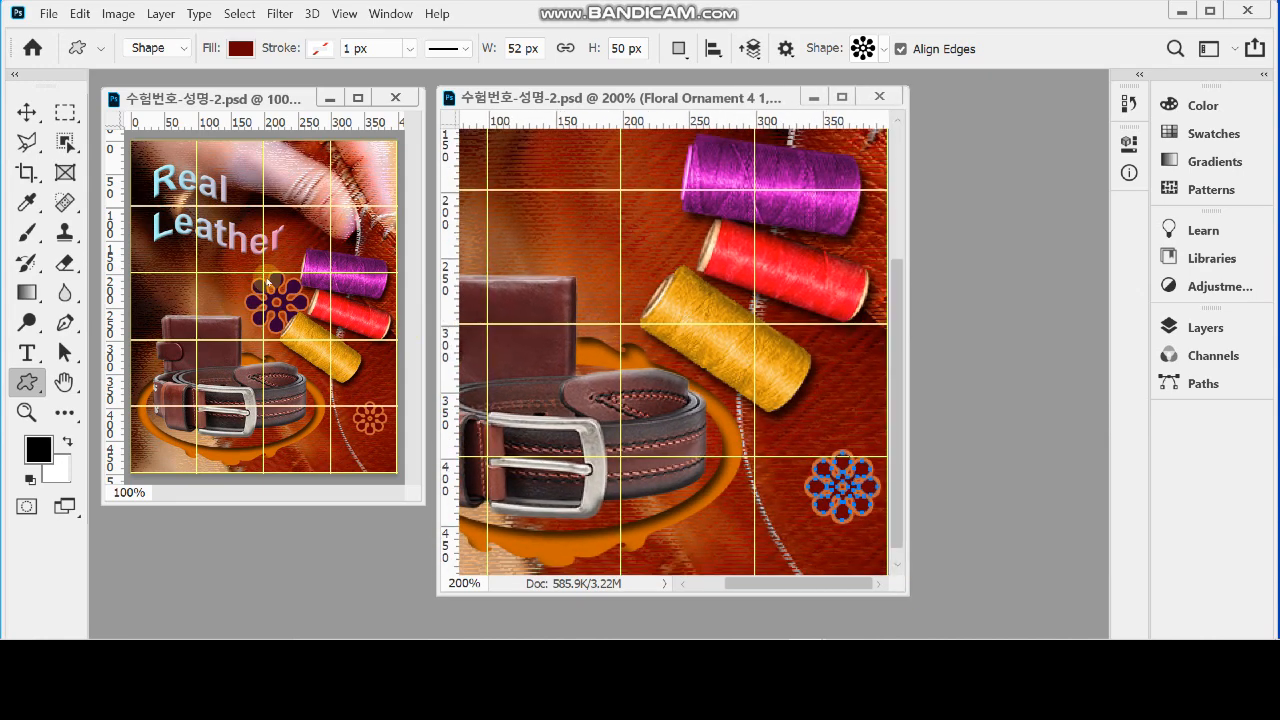
{"action": "key", "text": "ctrl+j"}
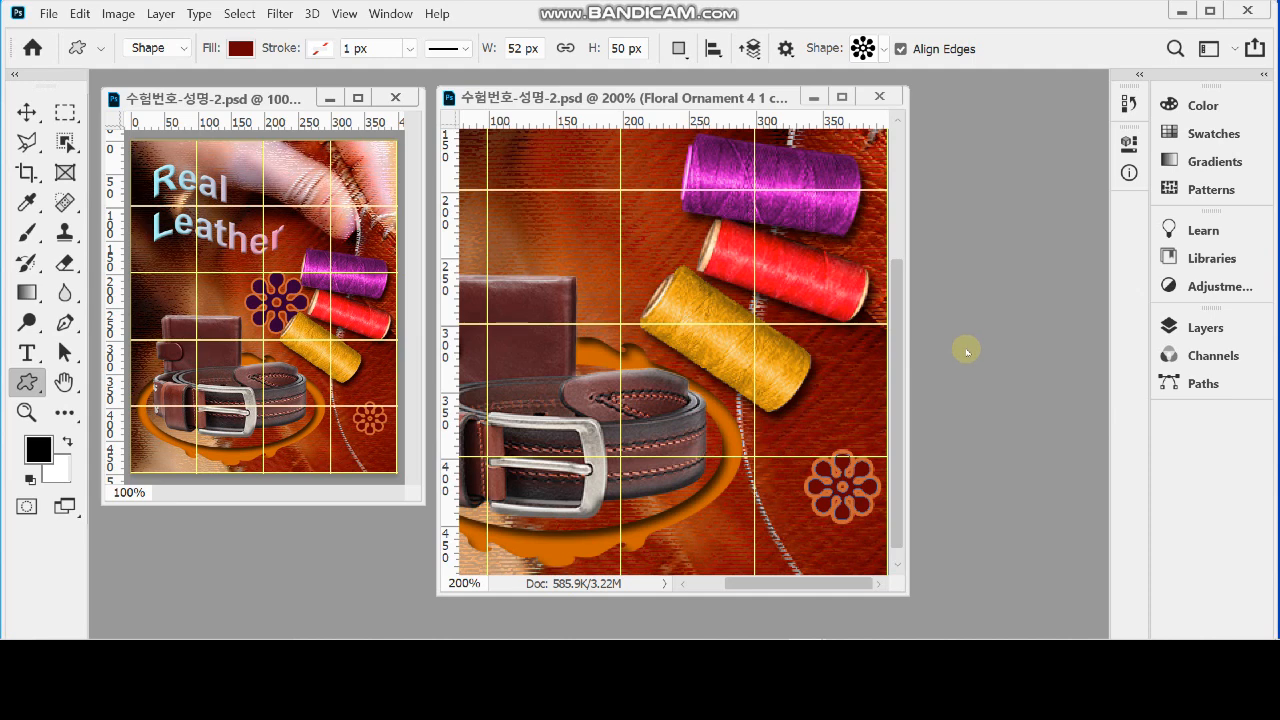
{"action": "key", "text": "ctrl+t"}
{"action": "left_click_drag", "start_coordinate": [852, 496], "coordinate": [624, 280]}
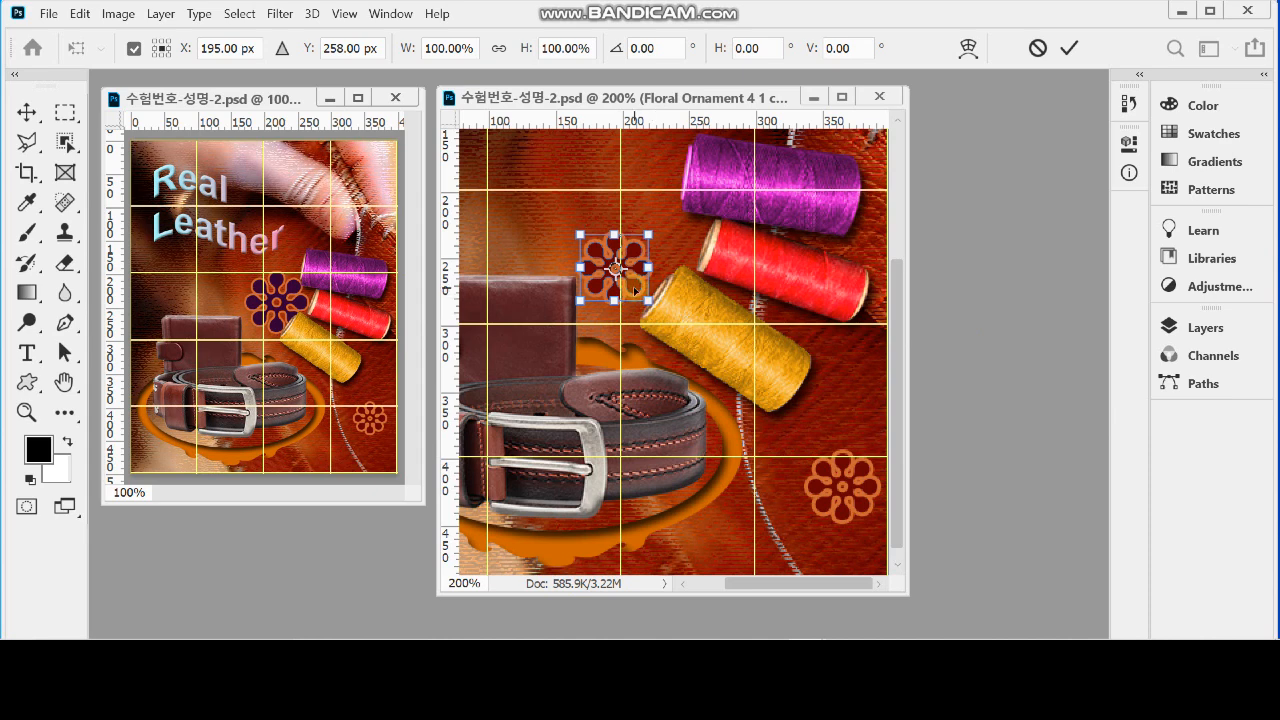
Enlarge the ornament copy proportionally to 180.77% and place it at X 224.50, Y 244 px beside the spools
{"action": "left_click_drag", "start_coordinate": [648, 234], "coordinate": [673, 222]}
{"action": "mouse_move", "coordinate": [690, 266]}
{"action": "left_mouse_down"}
{"action": "mouse_move", "coordinate": [704, 281]}
{"action": "mouse_move", "coordinate": [685, 266]}
{"action": "left_mouse_up"}
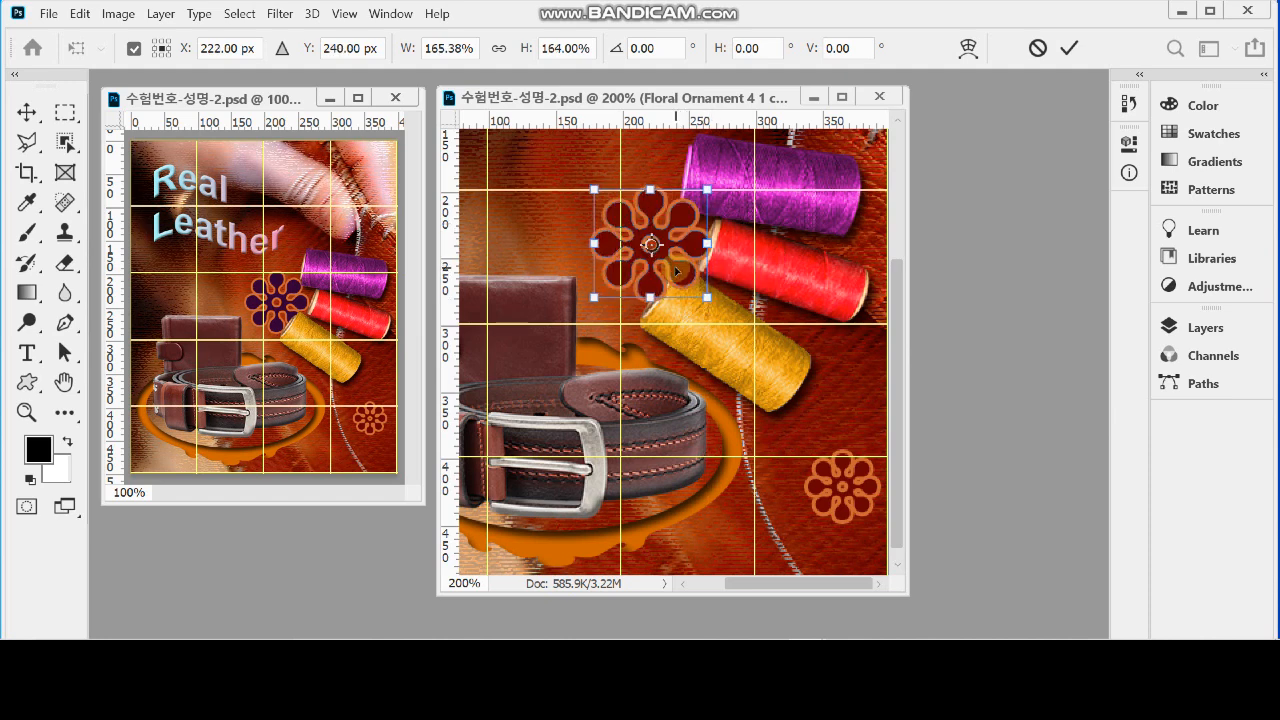
{"action": "mouse_move", "coordinate": [697, 309]}
{"action": "left_mouse_down"}
{"action": "mouse_move", "coordinate": [720, 315]}
{"action": "mouse_move", "coordinate": [712, 306]}
{"action": "left_mouse_up"}
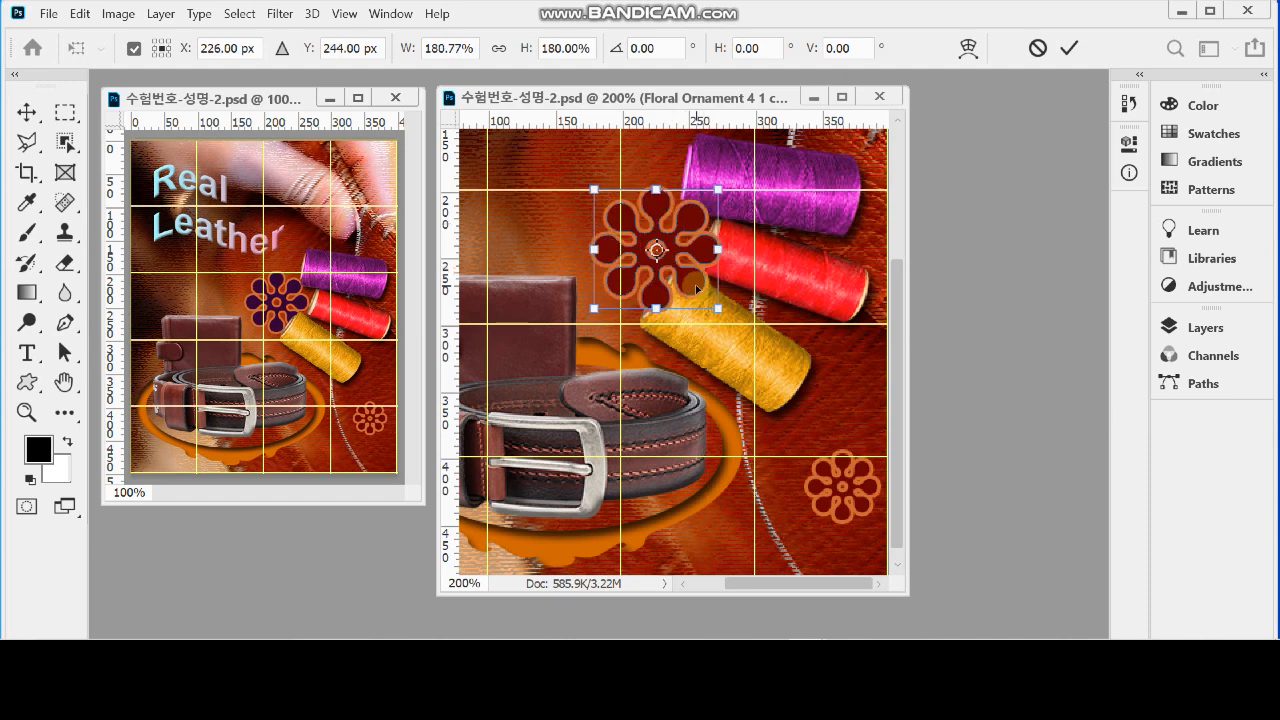
{"action": "left_click", "coordinate": [498, 48]}
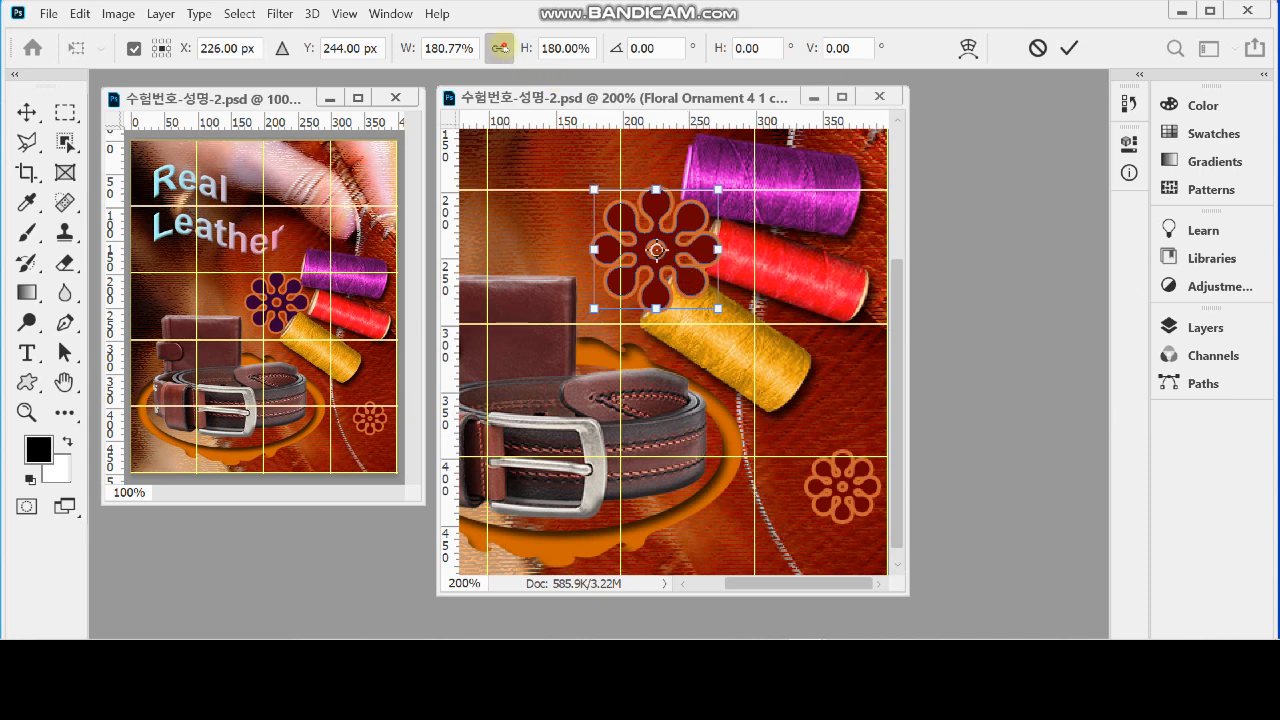
{"action": "left_click_drag", "start_coordinate": [680, 279], "coordinate": [678, 280]}
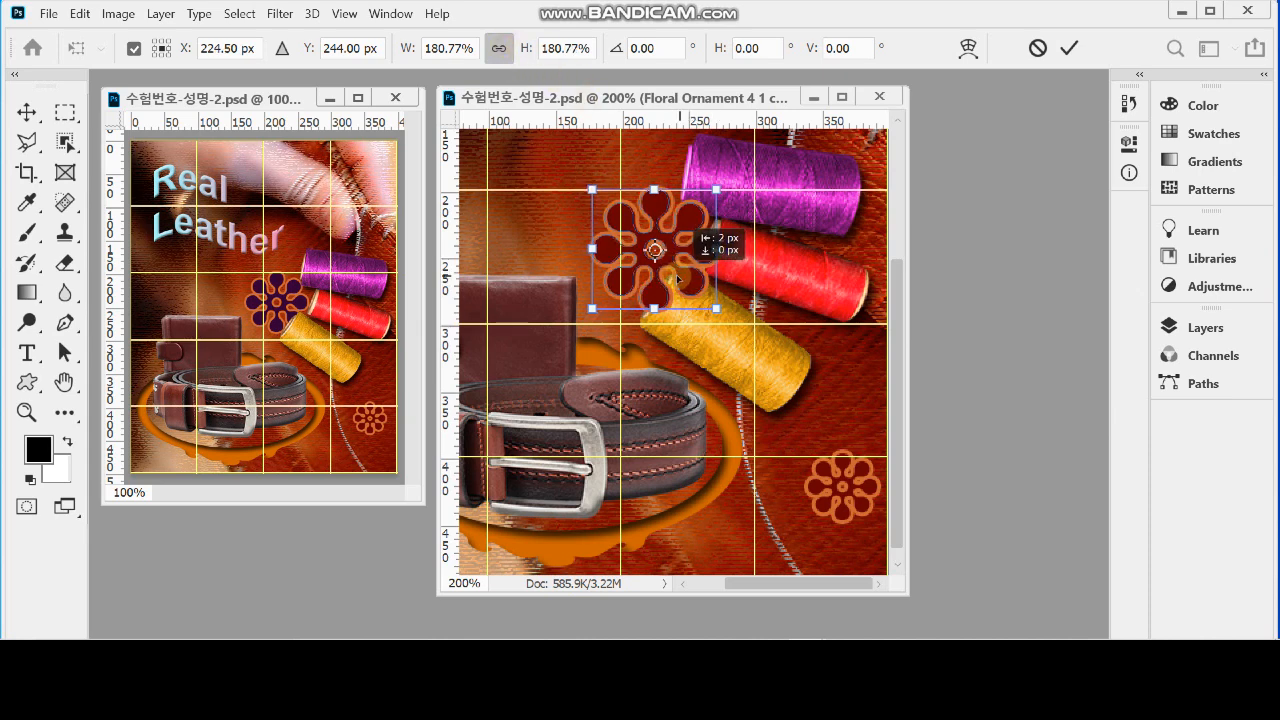
{"action": "key", "text": "Return"}
{"action": "key", "text": "u"}
{"action": "key", "text": "ctrl+minus"}
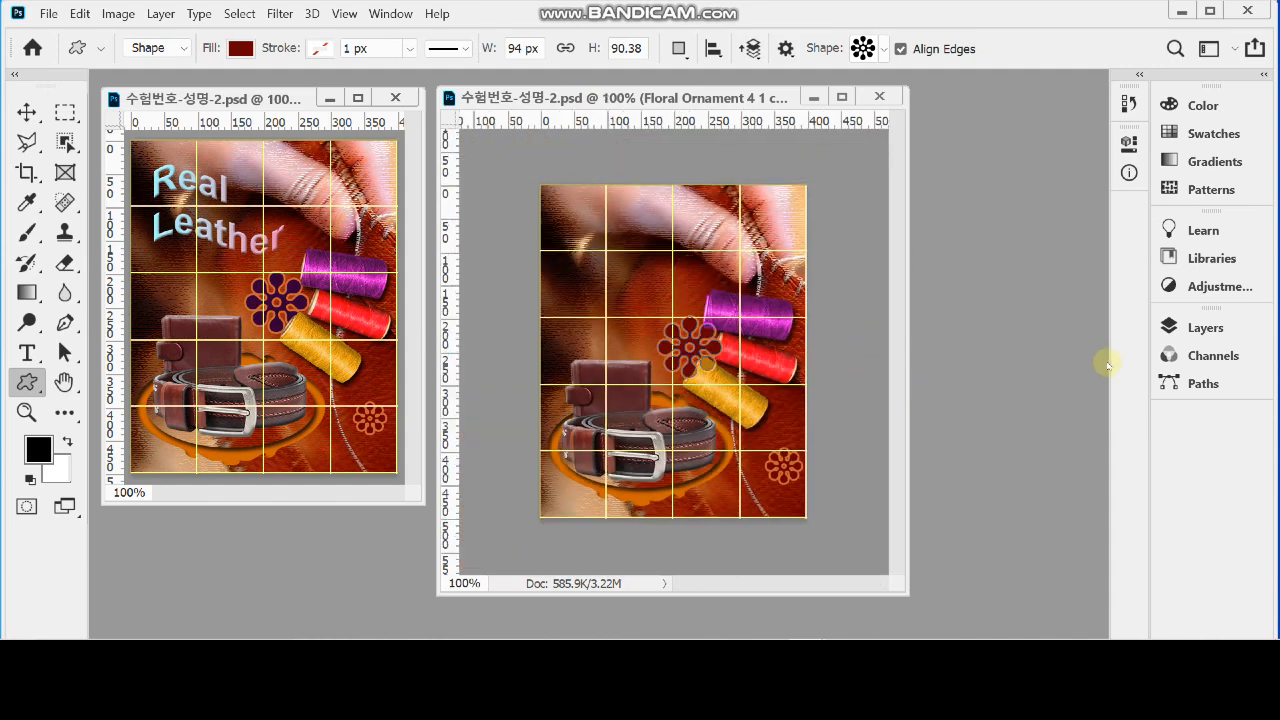
Send the larger ornament's layer backward behind the thread spools and show the layer stack
{"action": "key", "text": "1"}
{"action": "key", "text": "0"}
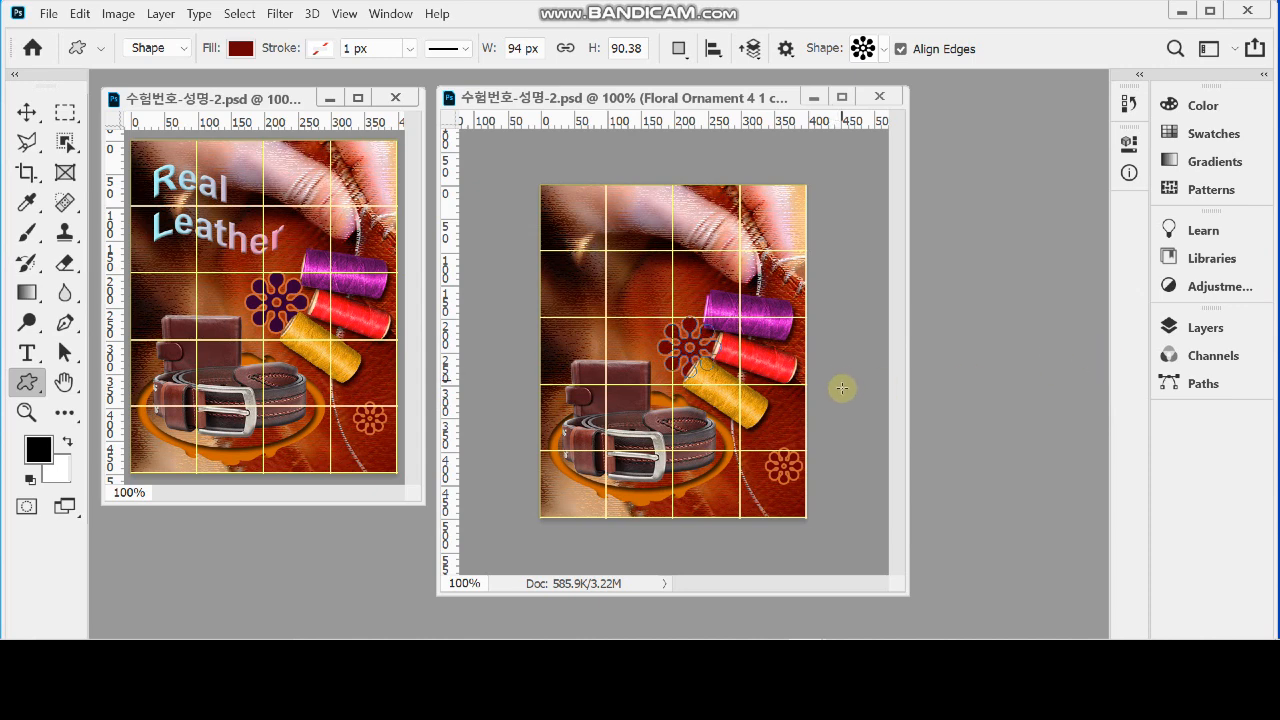
{"action": "left_click", "coordinate": [1175, 327]}
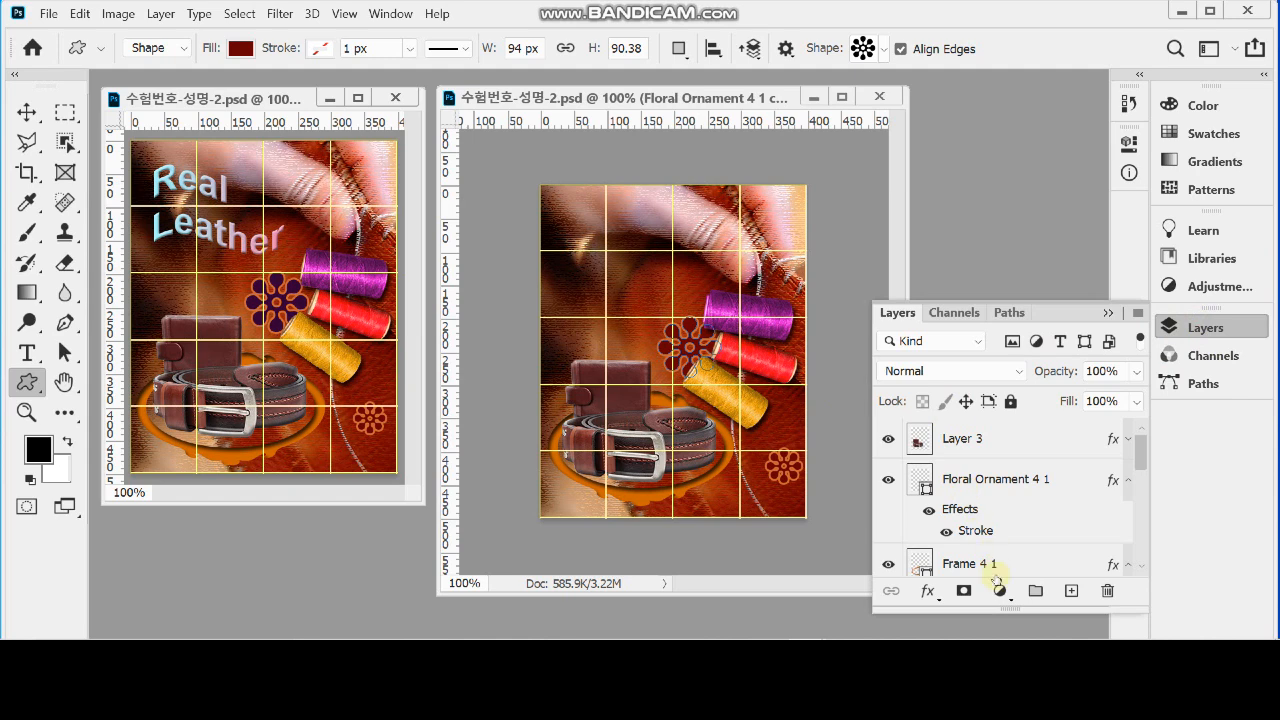
Change the fill color of the larger floral ornament behind the spools to #330033
{"action": "scroll", "coordinate": [1035, 488], "scroll_direction": "down", "scroll_amount": 3}
{"action": "scroll", "coordinate": [1035, 488], "scroll_direction": "down", "scroll_amount": 3}
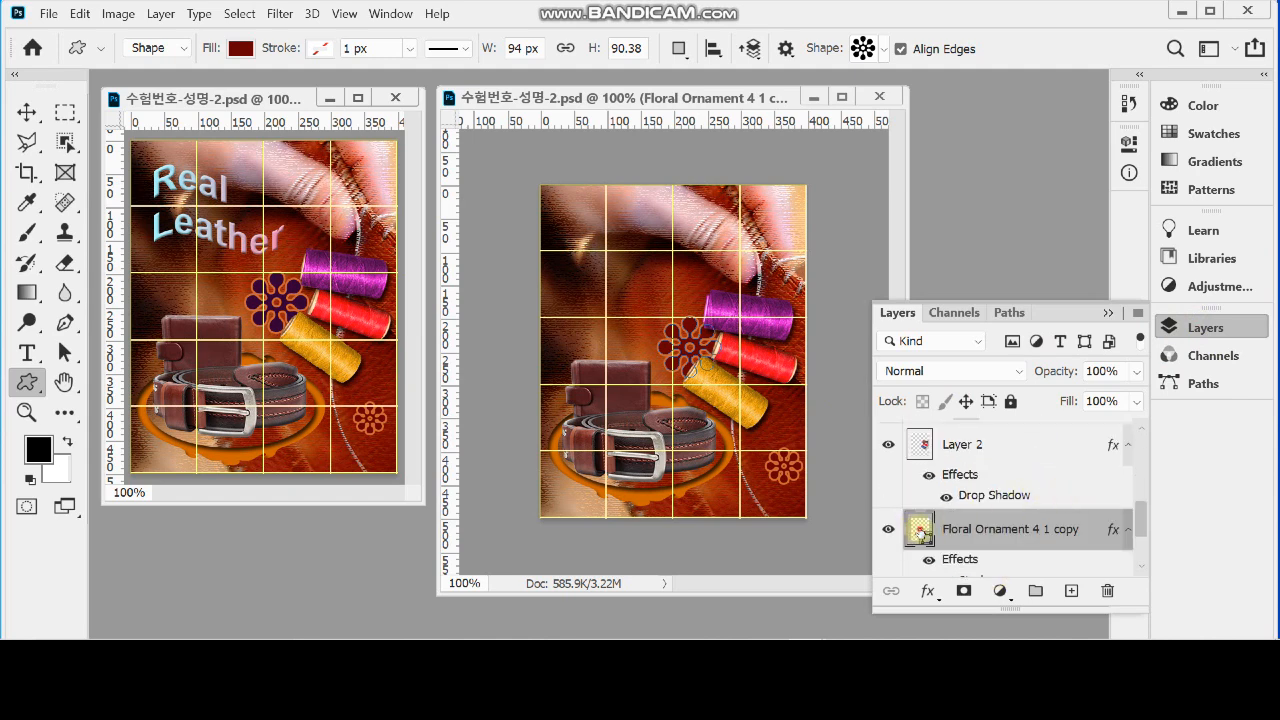
{"action": "double_click", "coordinate": [918, 529]}
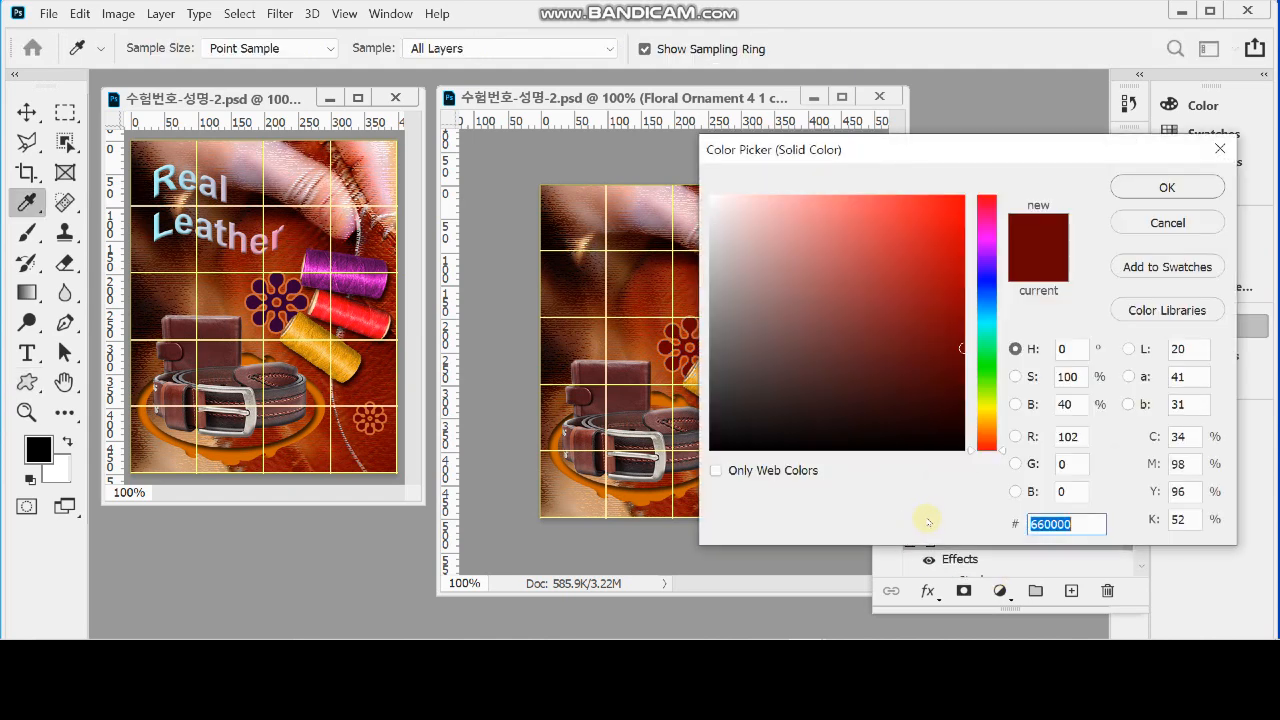
{"action": "type", "text": "330033"}
{"action": "key", "text": "Return"}
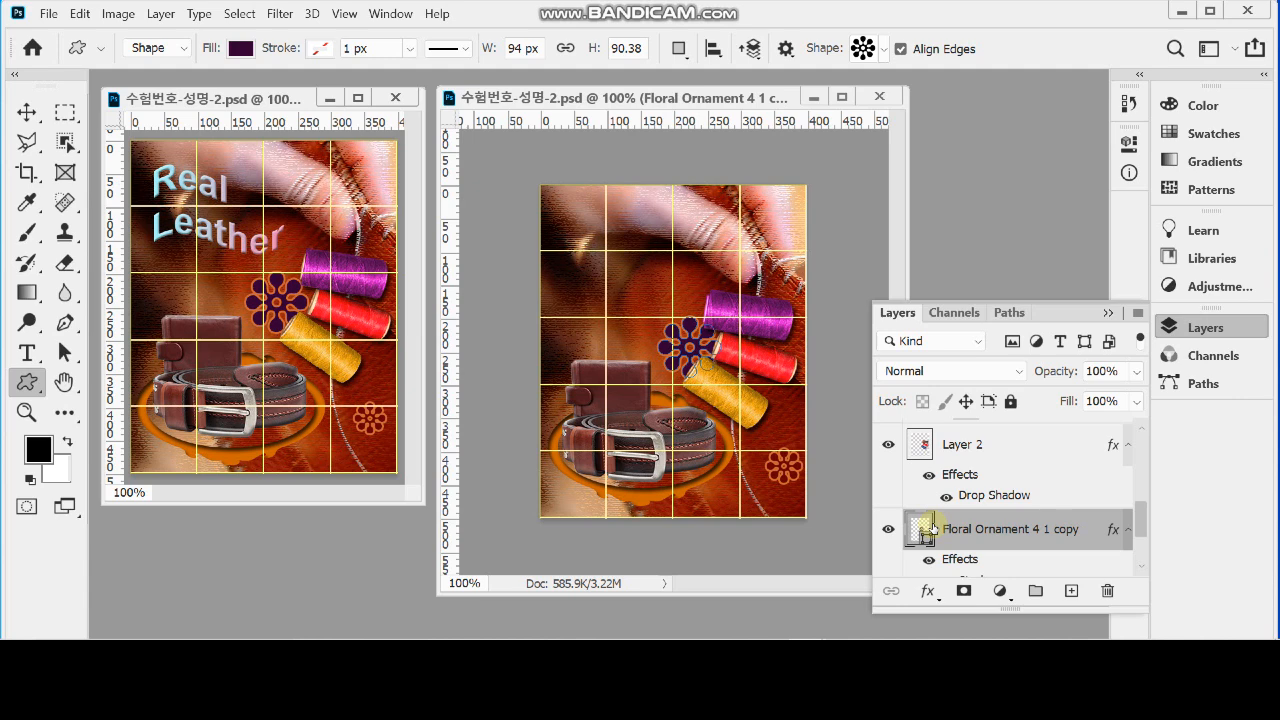
Add left-aligned horizontal text "Real Leather" on two lines in white Arial Bold 55 pt in the image's upper-left area
{"action": "key", "text": "t"}
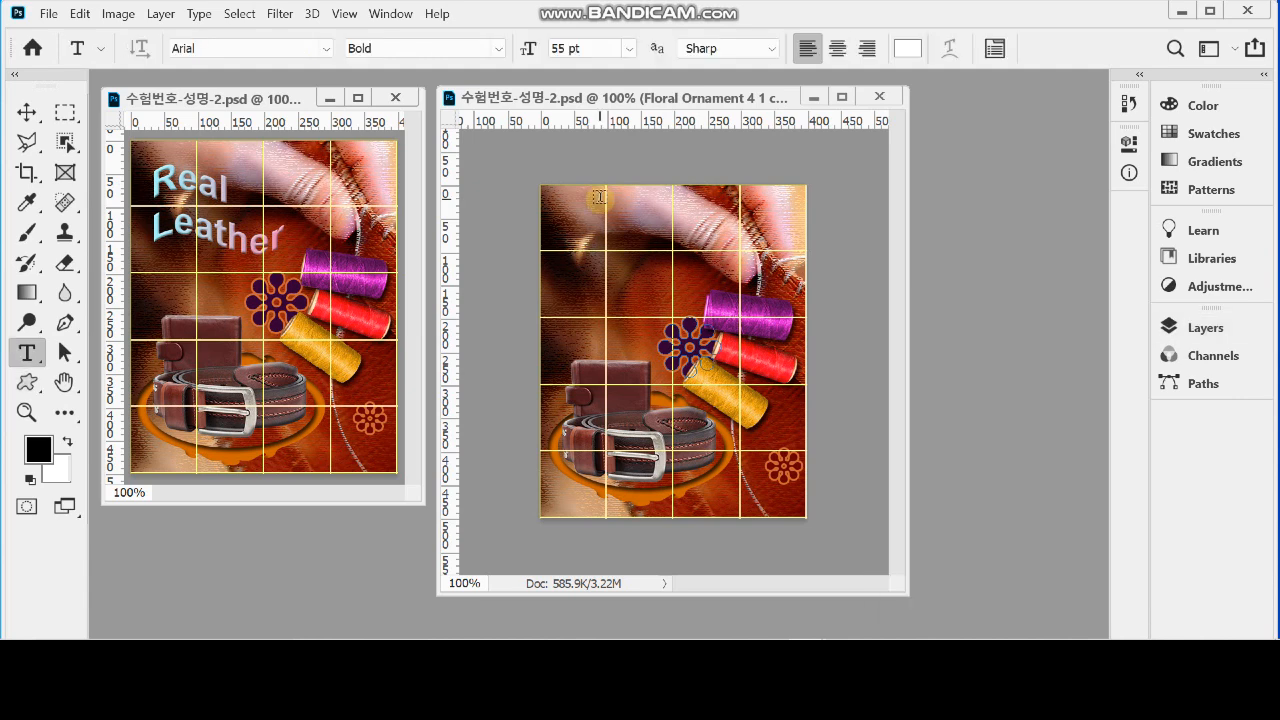
{"action": "right_click", "coordinate": [25, 357]}
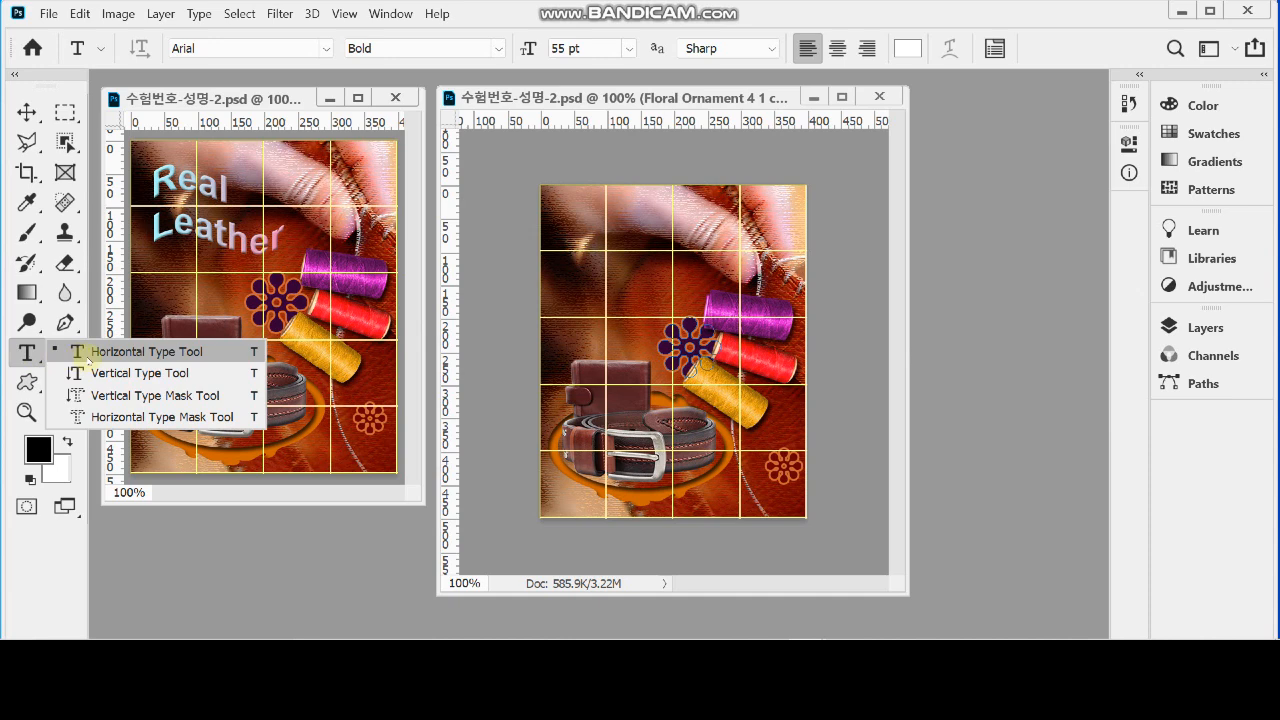
{"action": "left_click", "coordinate": [88, 348]}
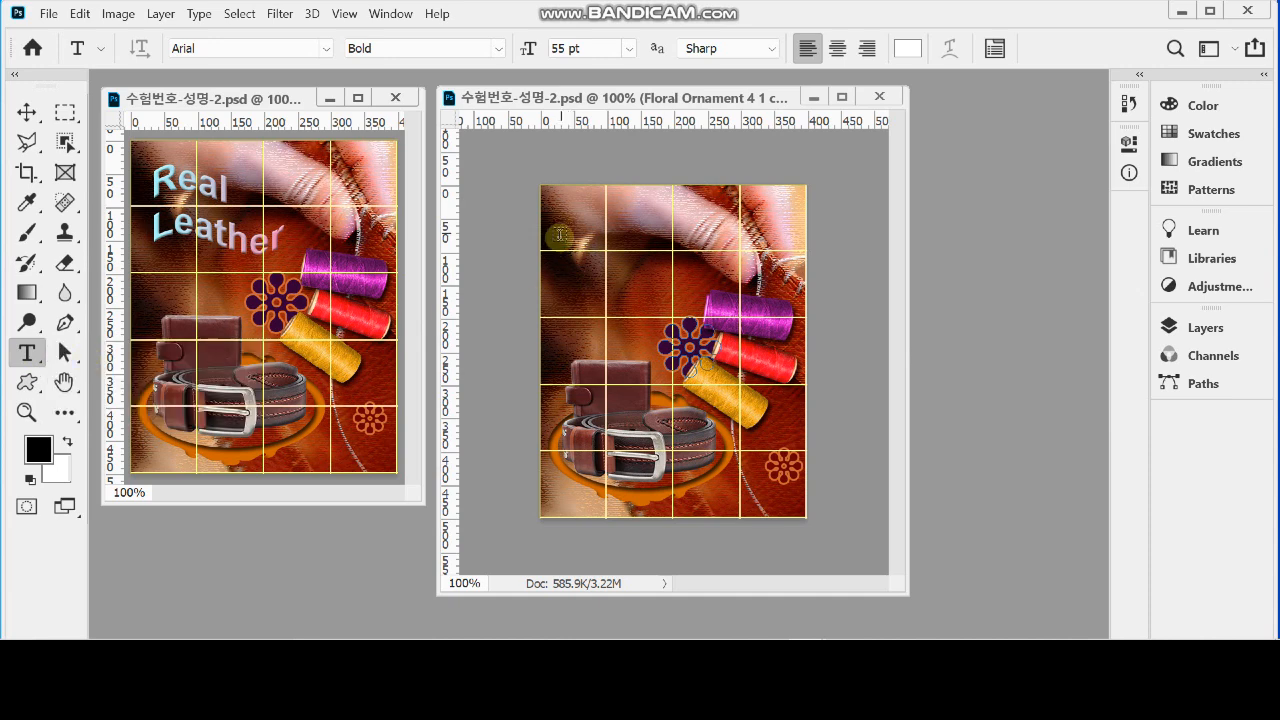
{"action": "left_click", "coordinate": [564, 233]}
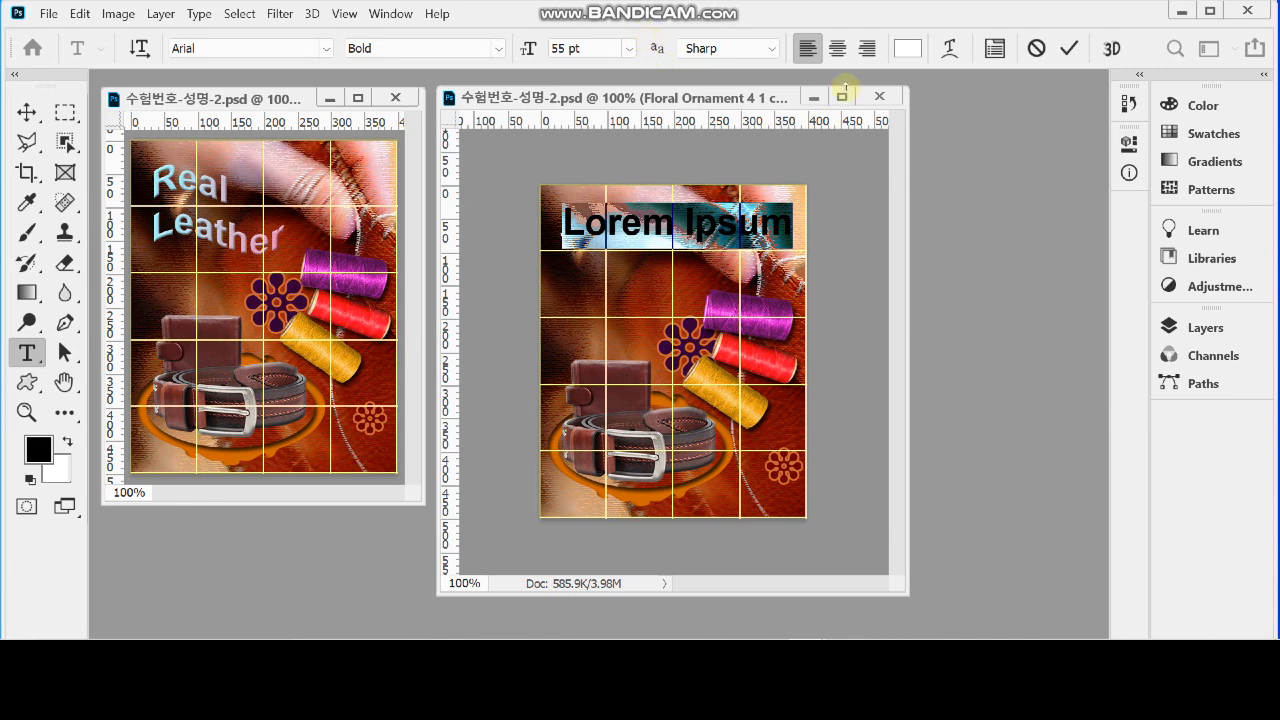
{"action": "left_click", "coordinate": [808, 51]}
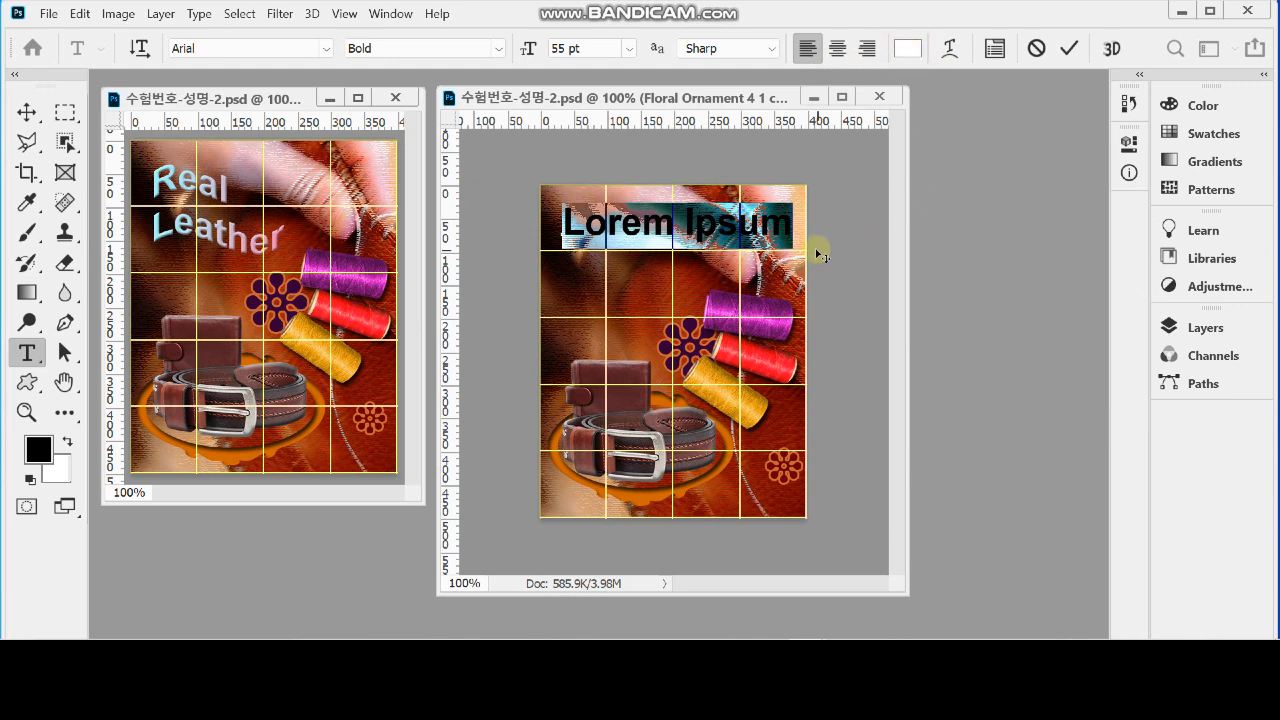
{"action": "type", "text": "Real Leather"}
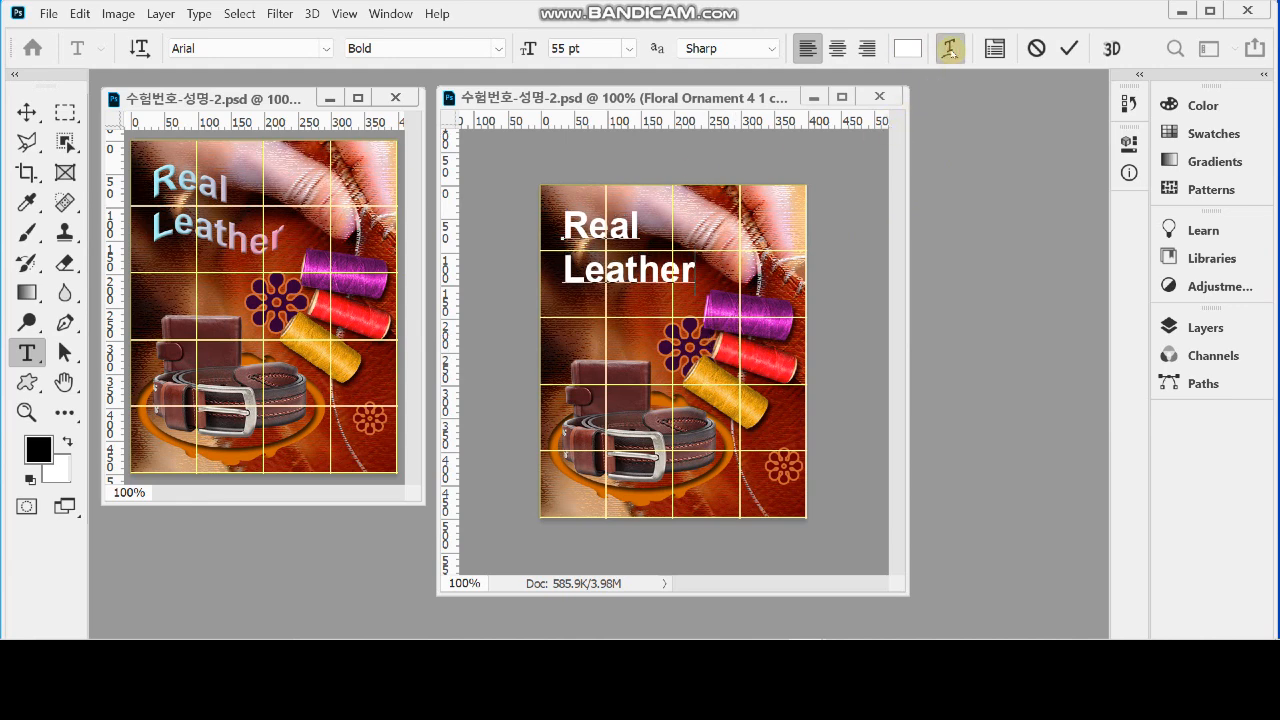
Warp the "Real Leather" text with the horizontal Flag style and a Bend of 20%
{"action": "left_click", "coordinate": [950, 48]}
{"action": "left_click", "coordinate": [537, 344]}
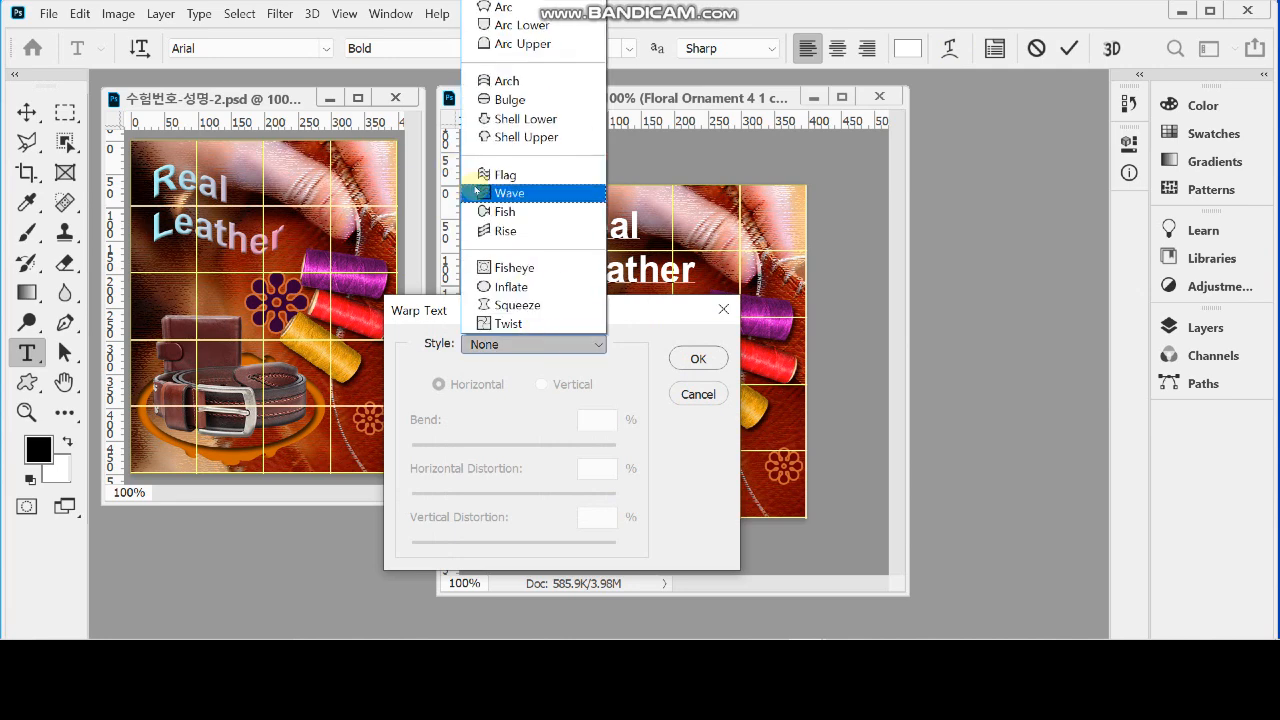
{"action": "left_click", "coordinate": [560, 174]}
{"action": "left_click_drag", "start_coordinate": [566, 305], "coordinate": [683, 352]}
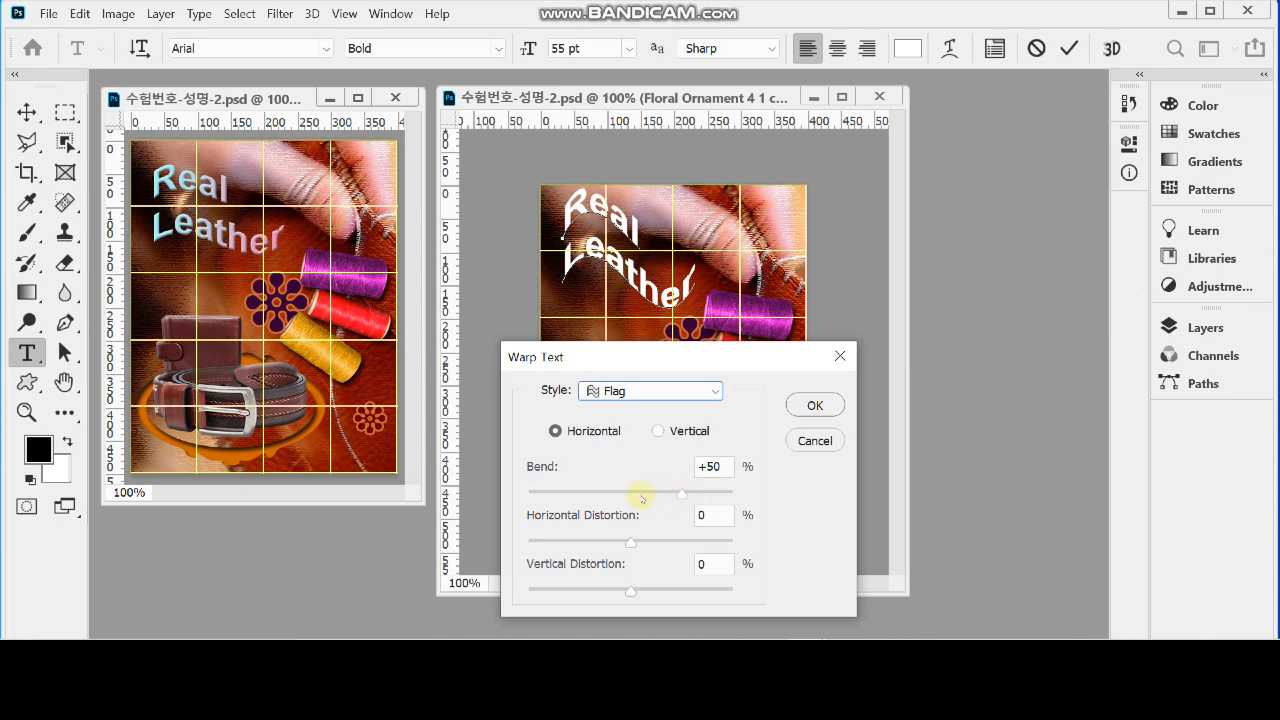
{"action": "left_click", "coordinate": [669, 494]}
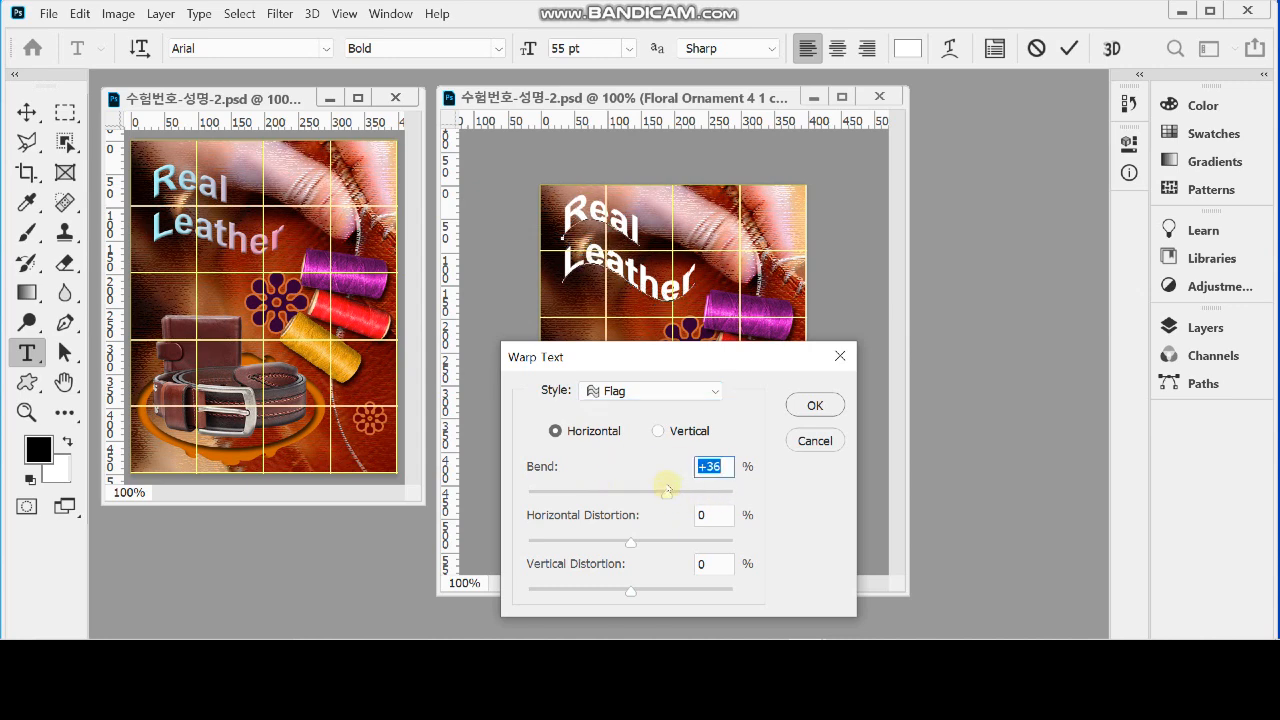
{"action": "type", "text": "20"}
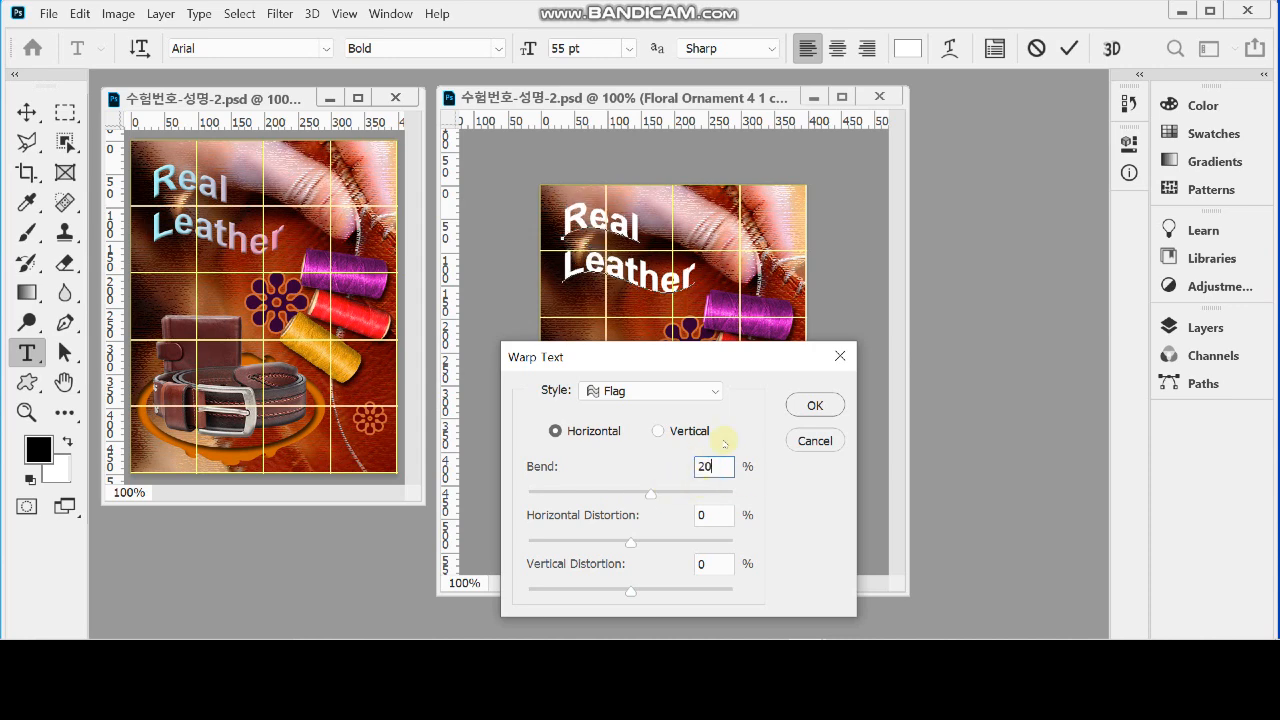
{"action": "left_click", "coordinate": [815, 405]}
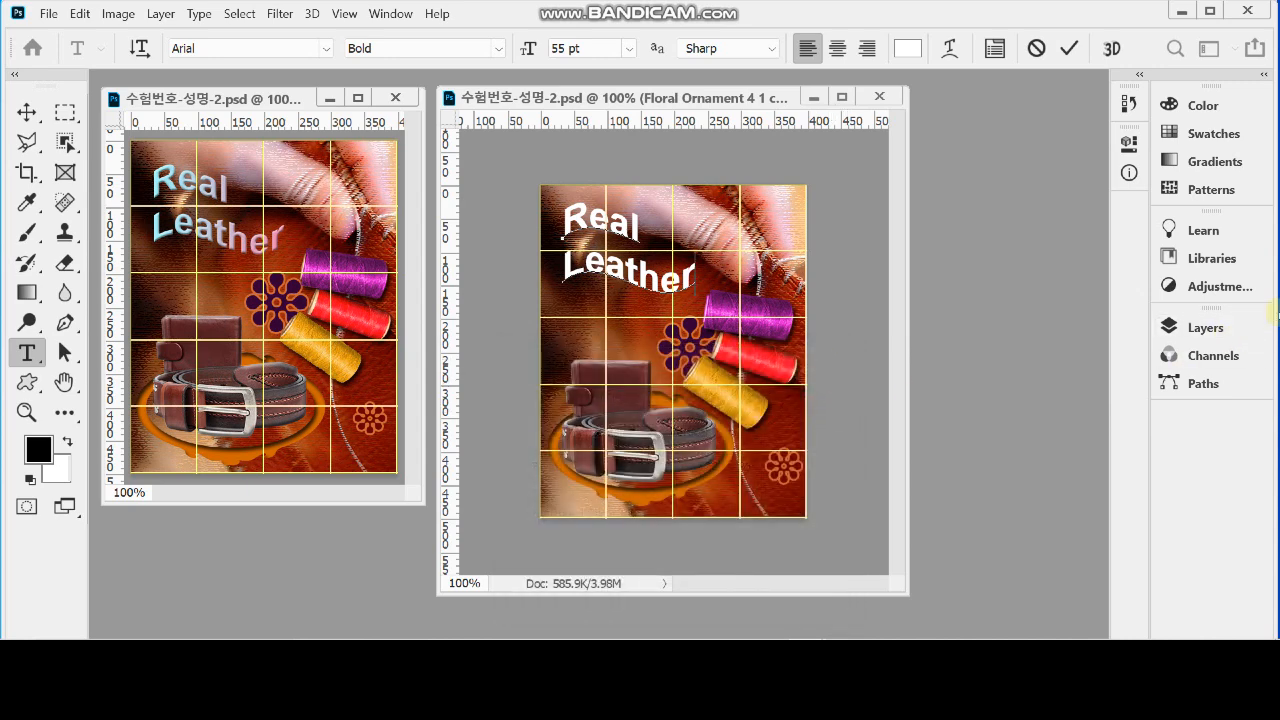
Add a Bevel & Emboss effect with a 3 px Inner Bevel to the "Real Leather" text layer
{"action": "left_click", "coordinate": [1204, 330]}
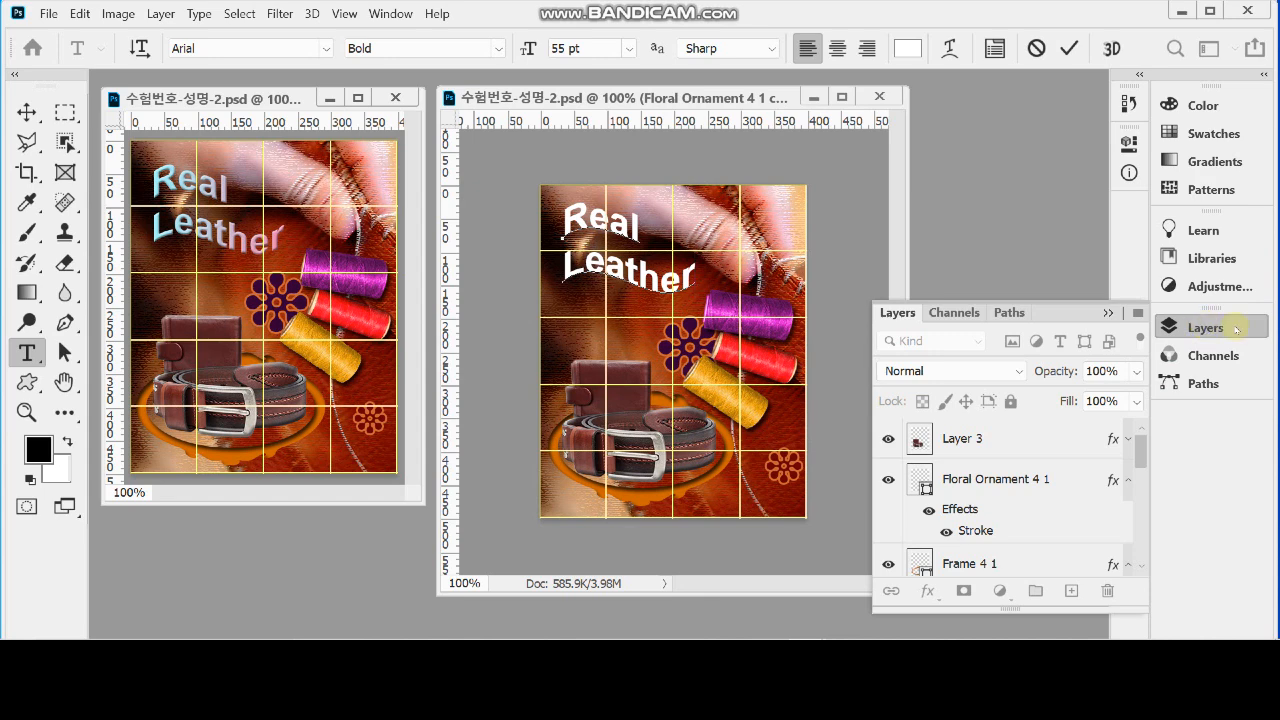
{"action": "left_click", "coordinate": [924, 590]}
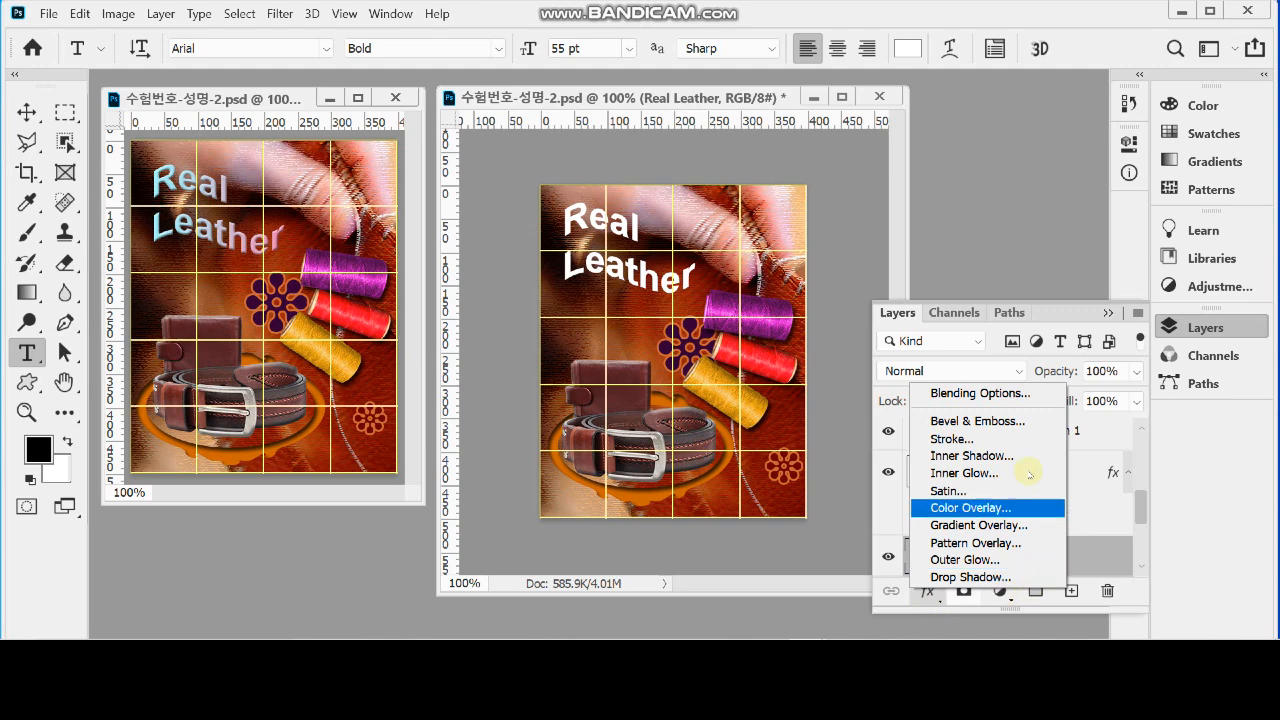
{"action": "left_click", "coordinate": [997, 420]}
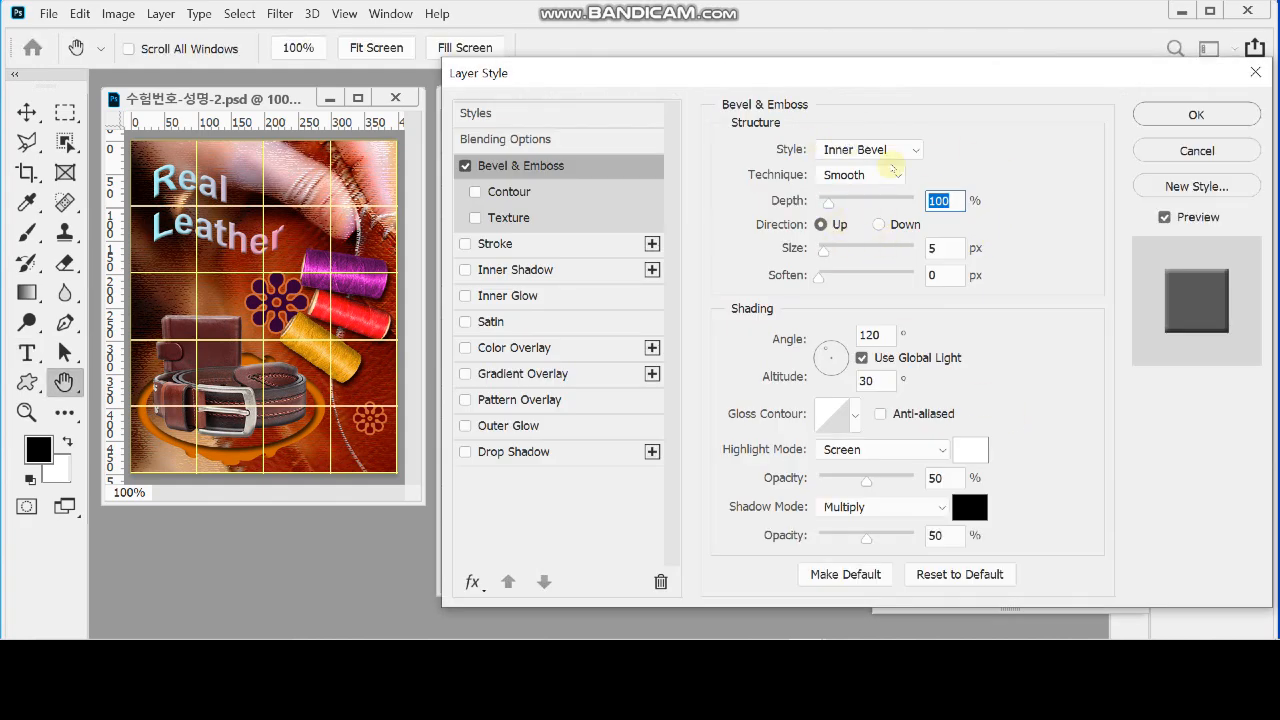
{"action": "left_click", "coordinate": [944, 248]}
{"action": "left_click_drag", "start_coordinate": [666, 75], "coordinate": [902, 108]}
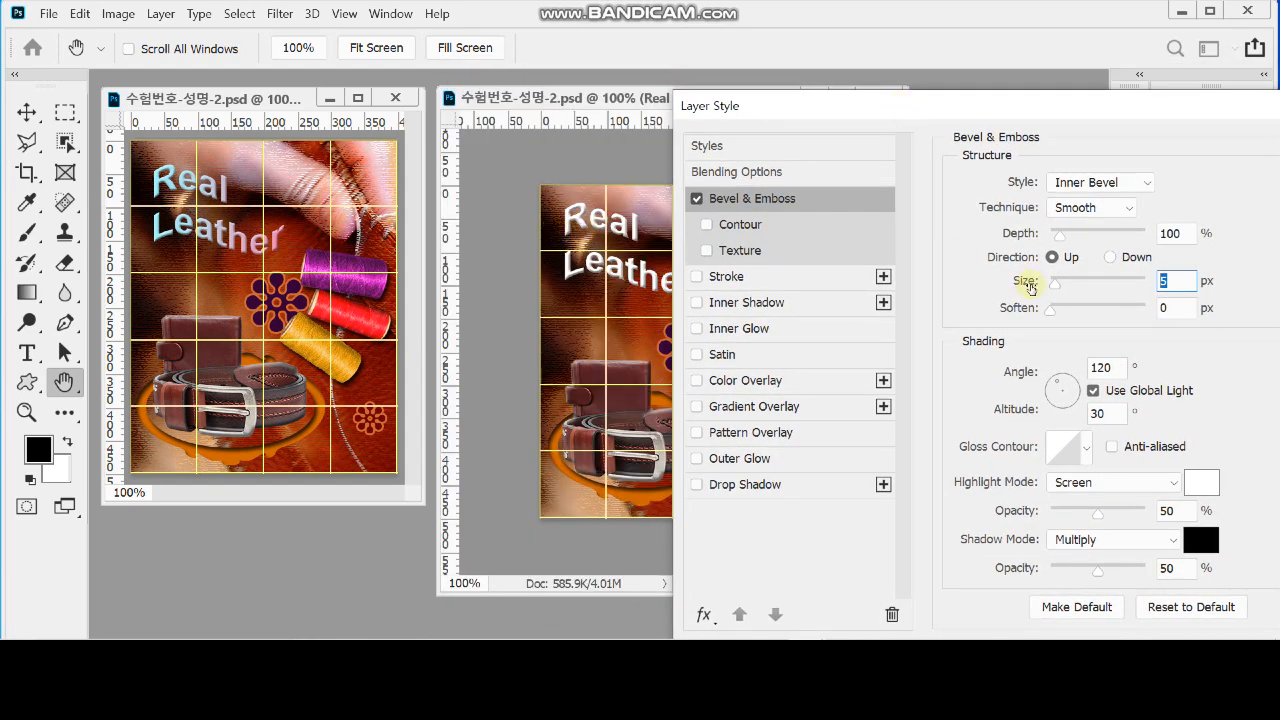
{"action": "type", "text": "3"}
{"action": "key", "text": "Tab"}
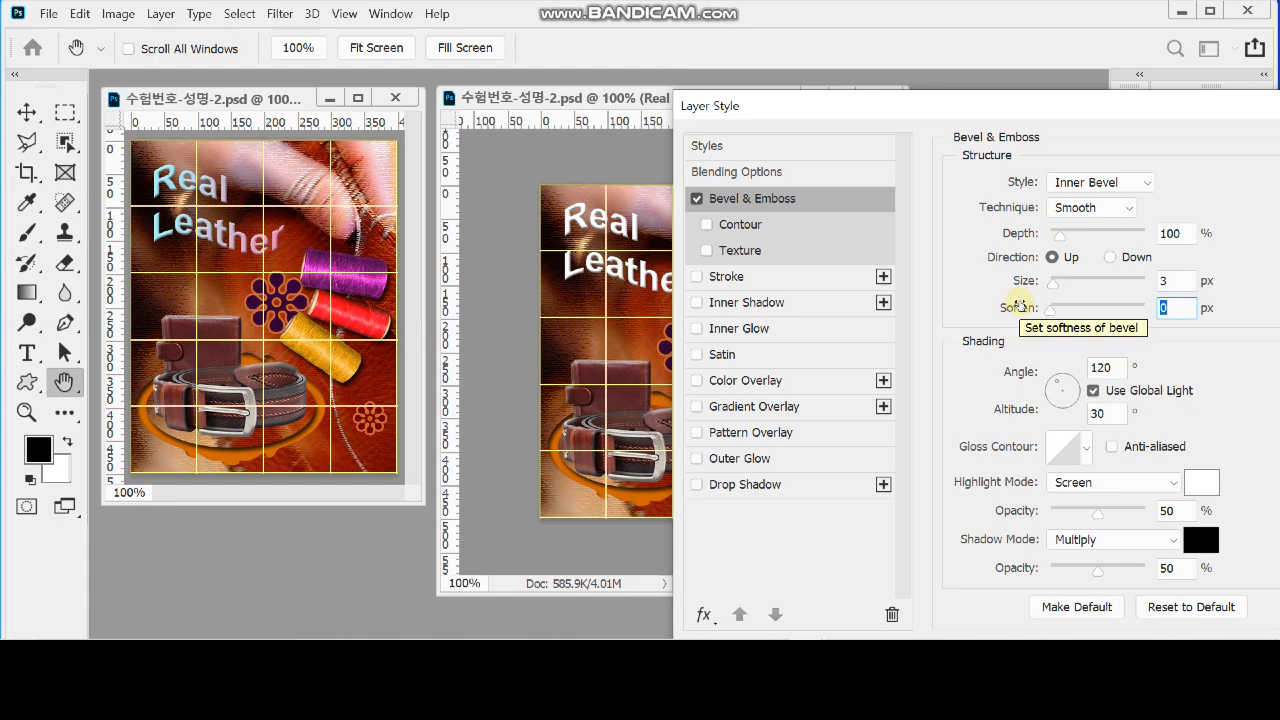
Enable Gradient Overlay on the text layer and set the gradient's starting color stop to #9ff
{"action": "left_click", "coordinate": [775, 410]}
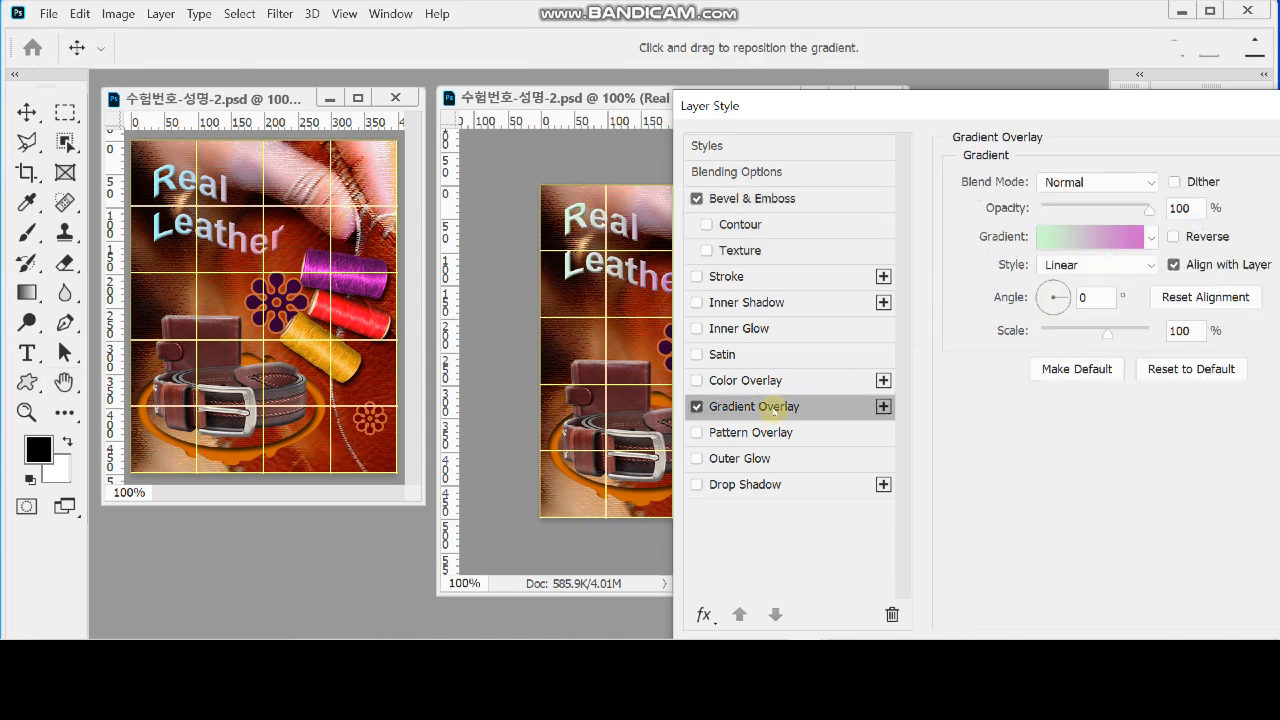
{"action": "left_click", "coordinate": [1080, 248]}
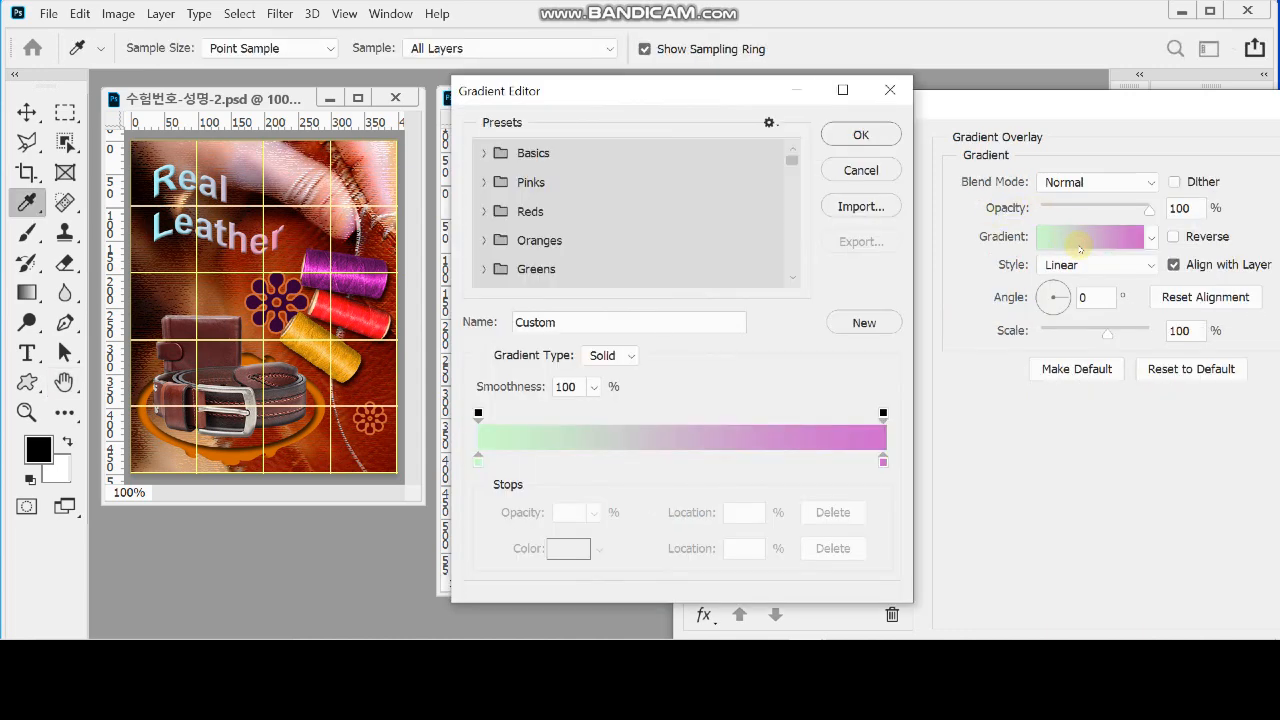
{"action": "left_click_drag", "start_coordinate": [557, 90], "coordinate": [604, 98]}
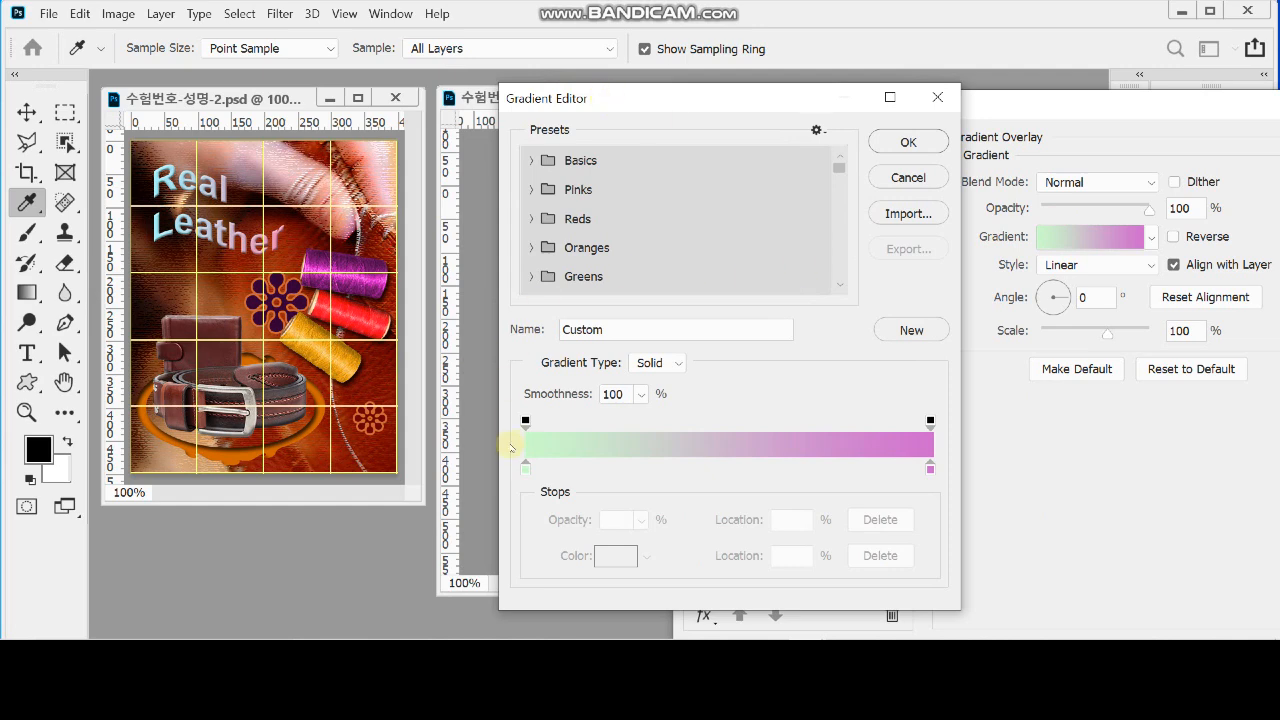
{"action": "left_click", "coordinate": [526, 467]}
{"action": "double_click", "coordinate": [526, 467]}
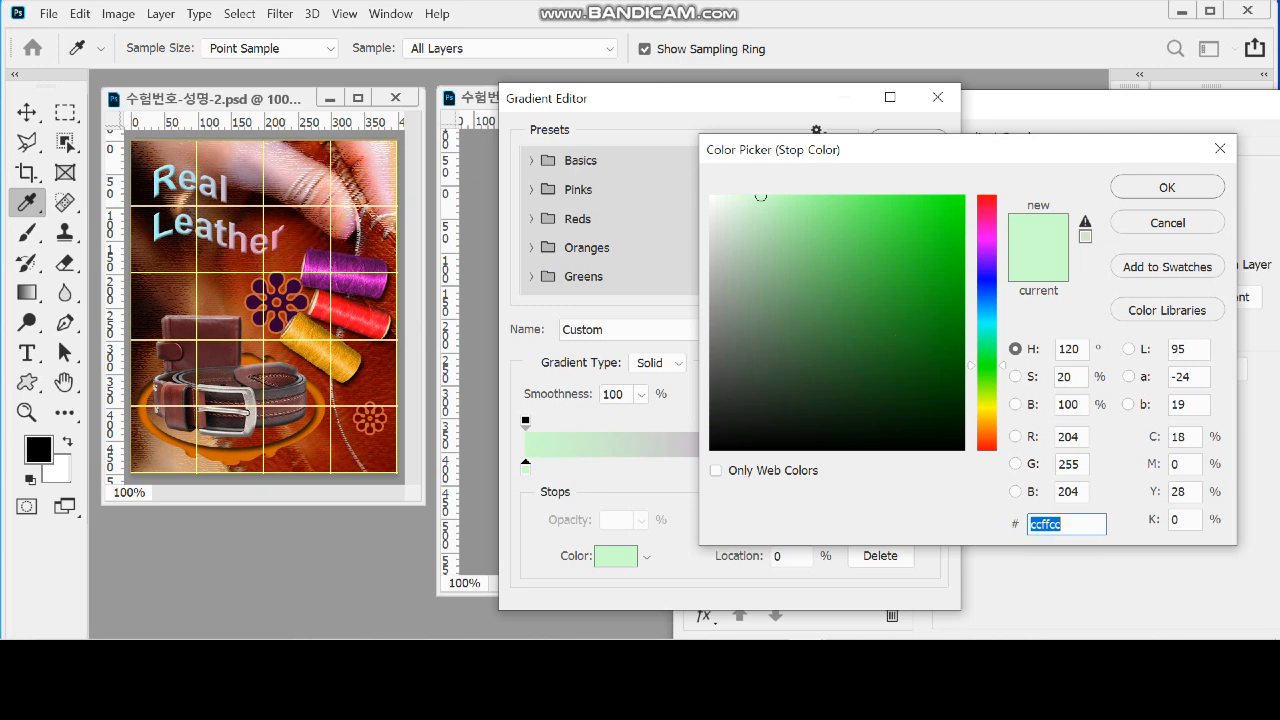
{"action": "type", "text": "9fff"}
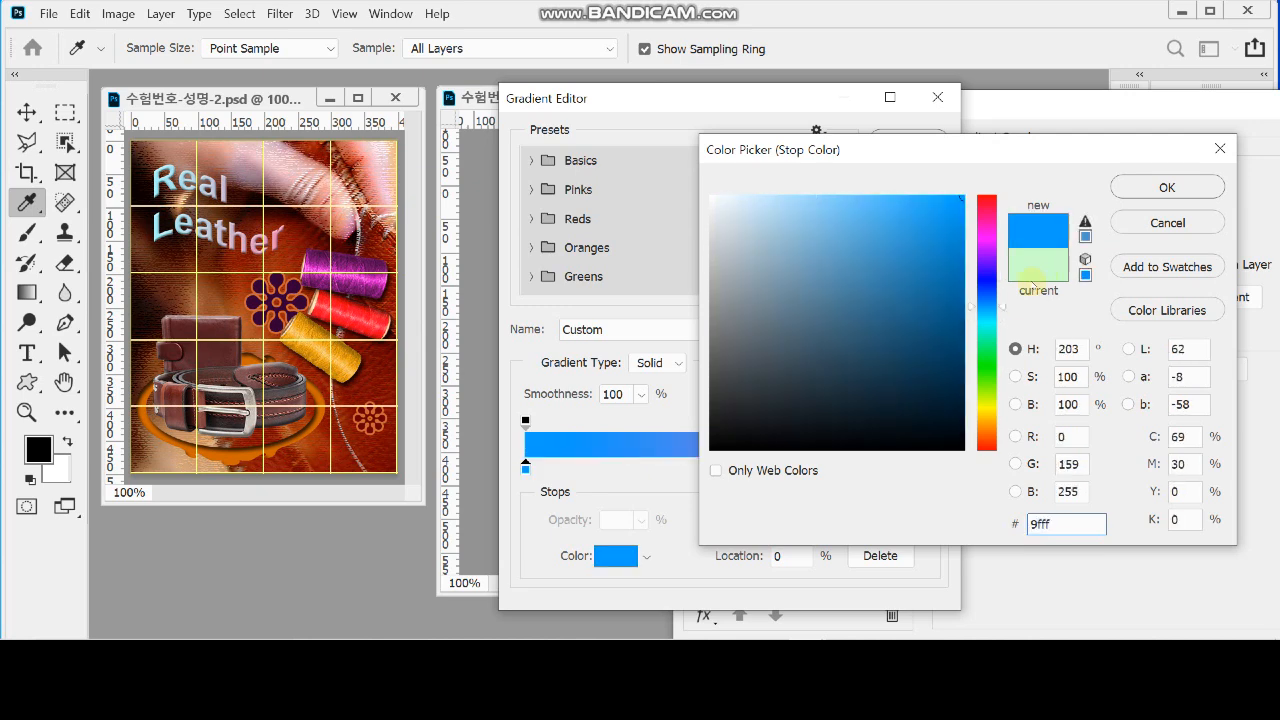
{"action": "key", "text": "BackSpace"}
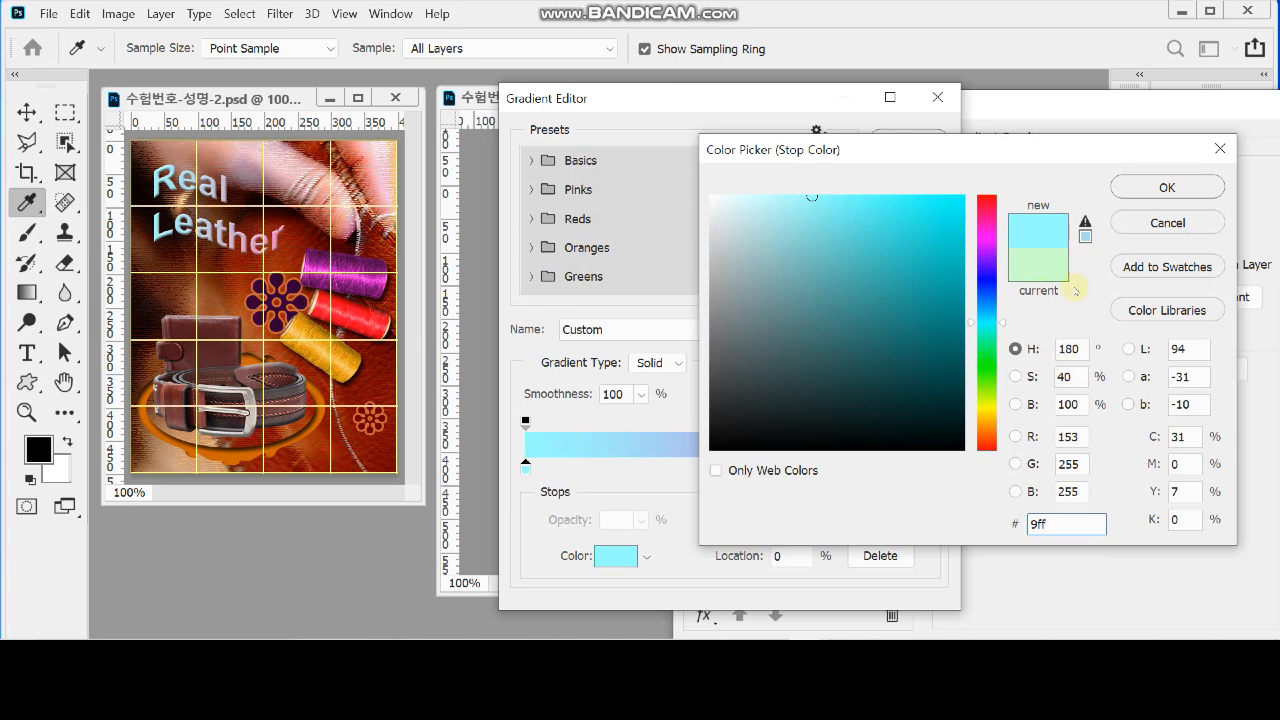
{"action": "left_click", "coordinate": [1140, 189]}
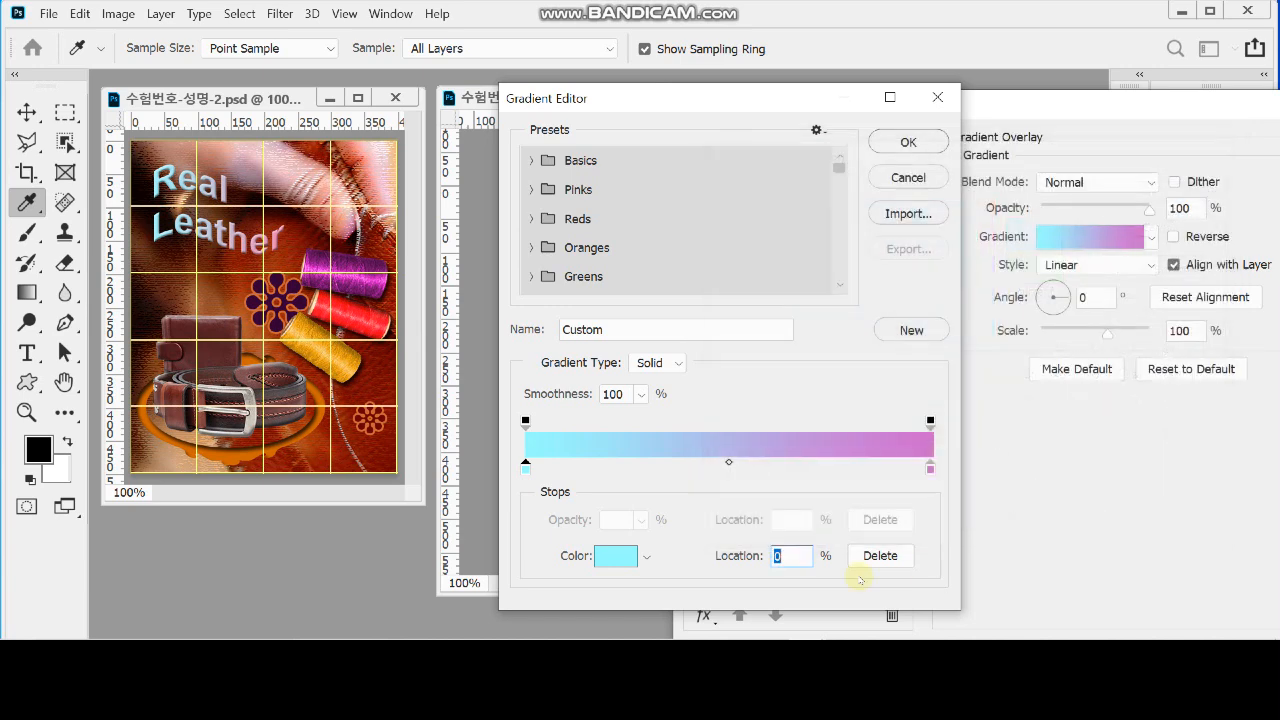
Set the gradient's ending color stop to #f69 and apply the edited gradient to the overlay
{"action": "double_click", "coordinate": [930, 469]}
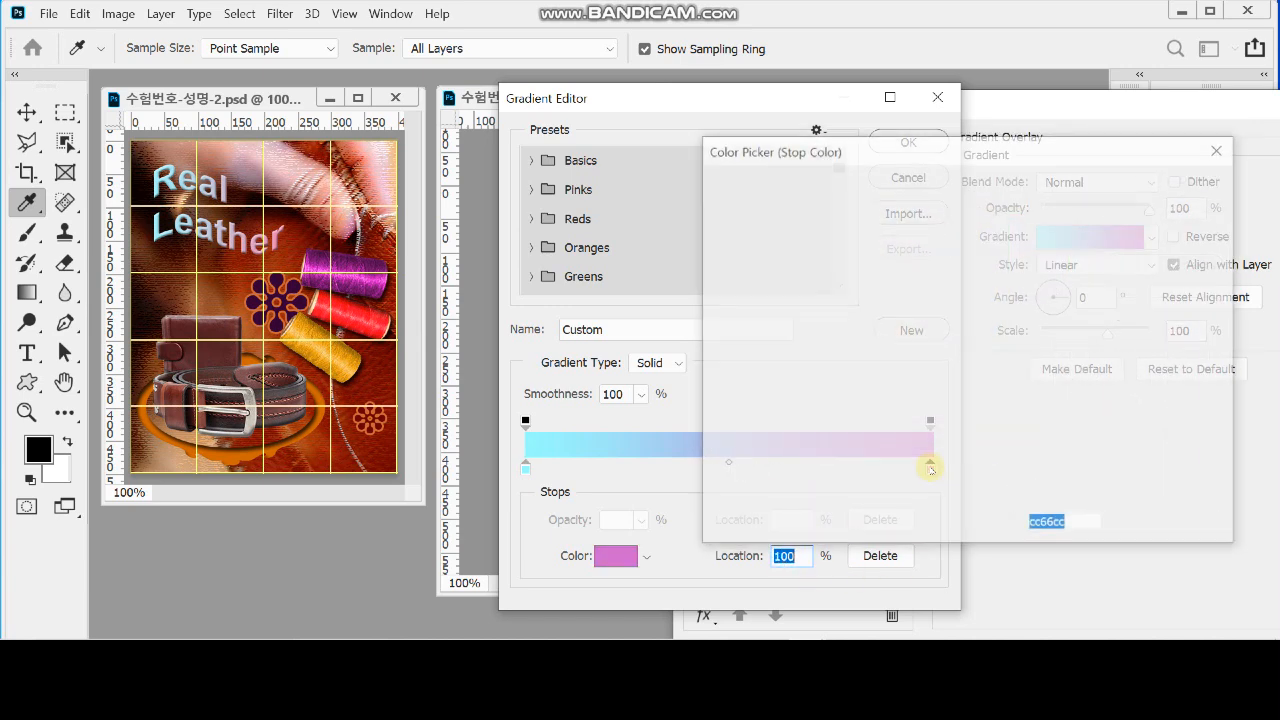
{"action": "type", "text": "f69"}
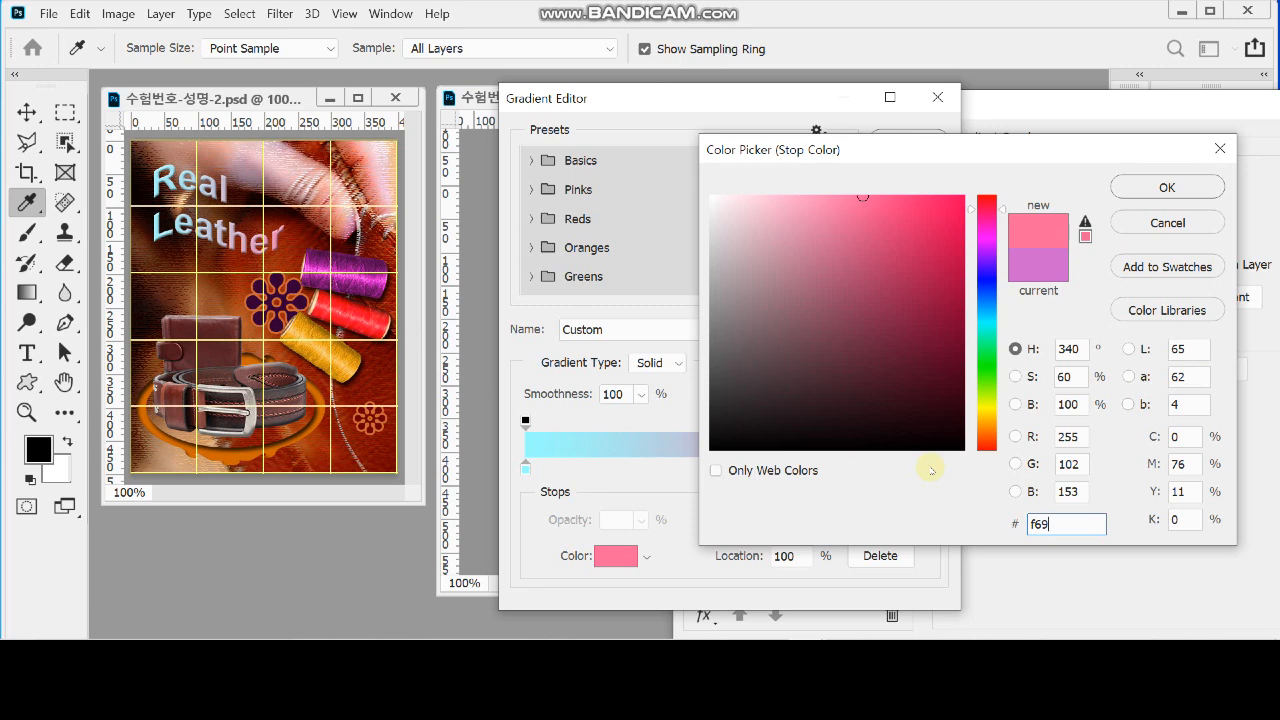
{"action": "key", "text": "Return"}
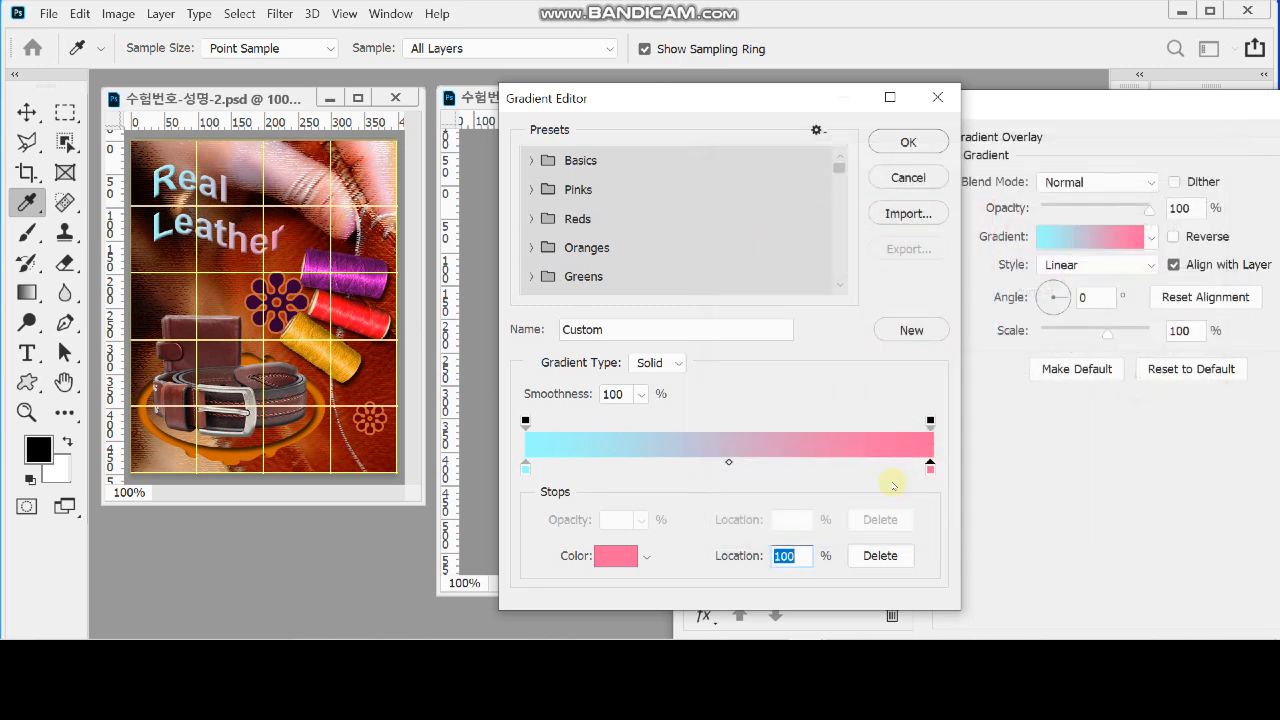
{"action": "left_click", "coordinate": [907, 142]}
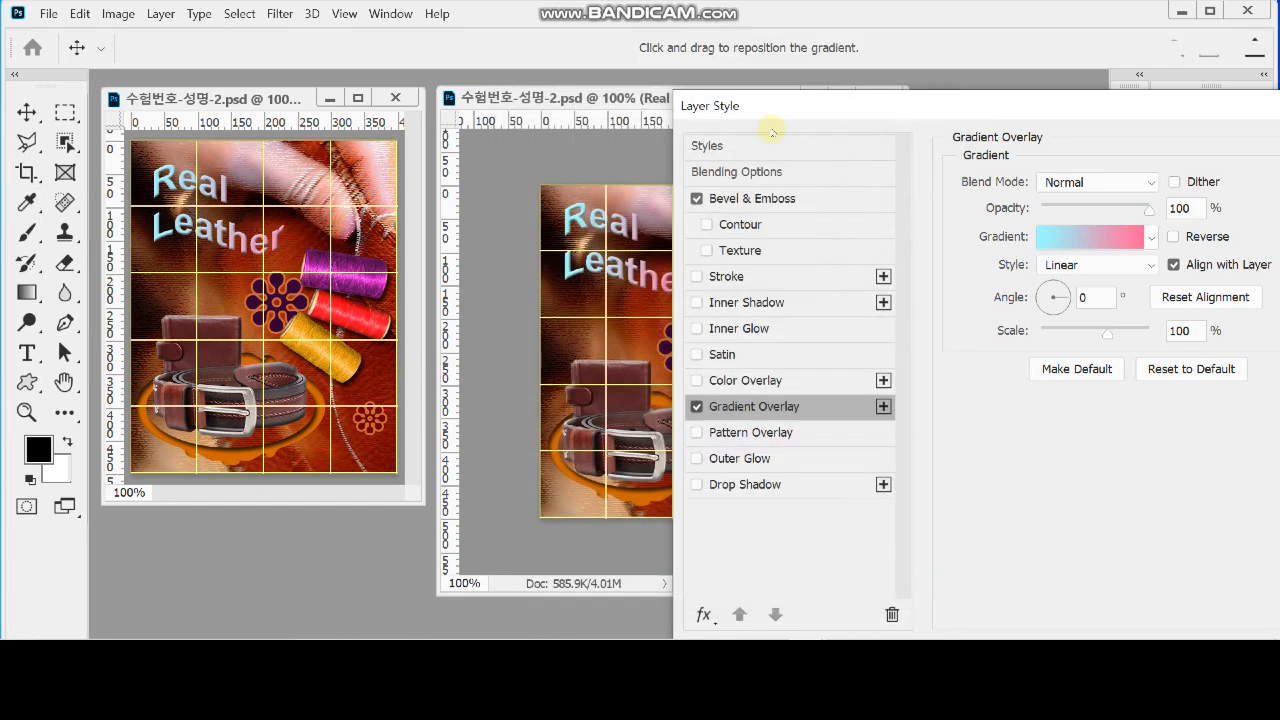
Compare the Radial and Reflected gradient styles on the text and return the overlay to Linear
{"action": "left_click_drag", "start_coordinate": [814, 106], "coordinate": [851, 97]}
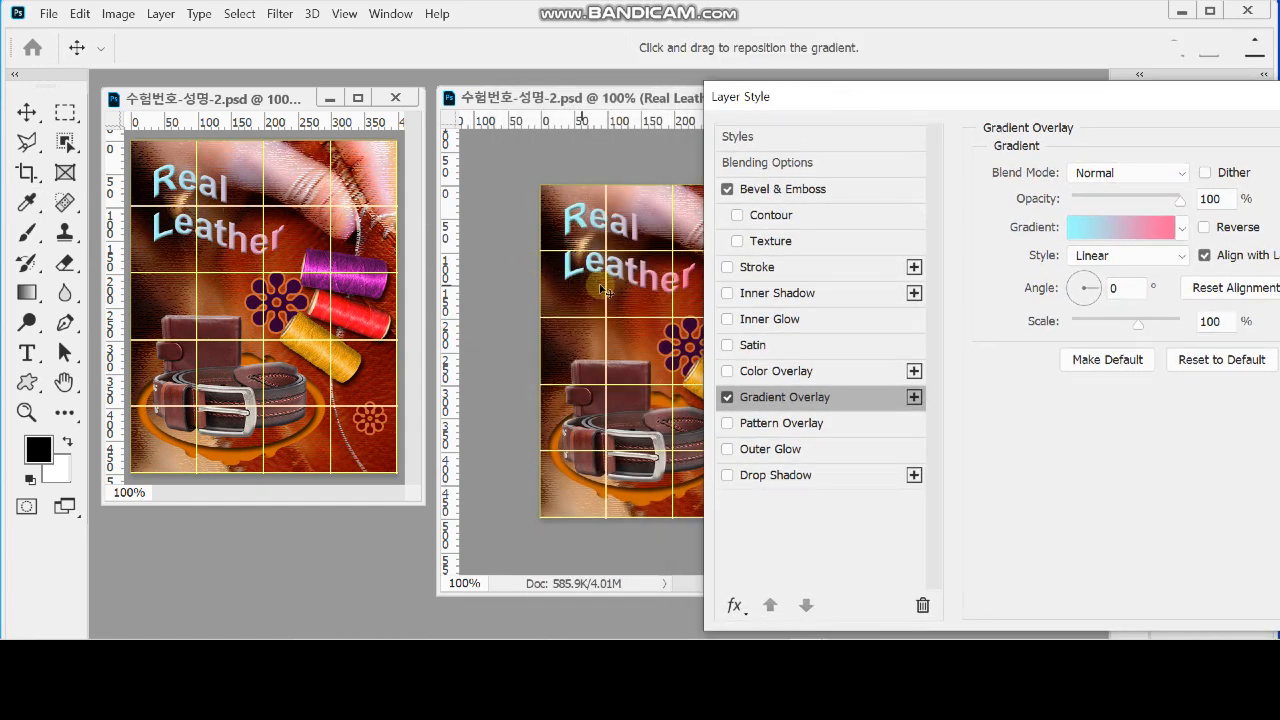
{"action": "left_click", "coordinate": [1113, 256]}
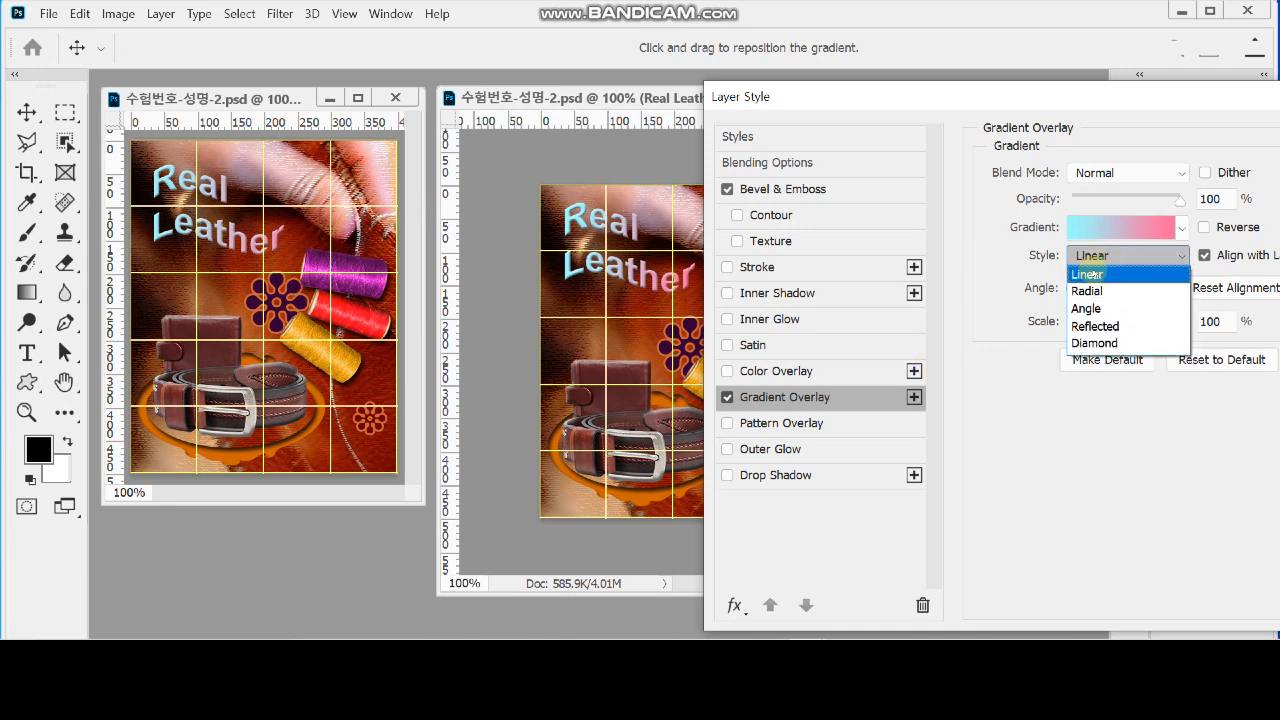
{"action": "left_click", "coordinate": [1087, 290]}
{"action": "left_click", "coordinate": [1117, 257]}
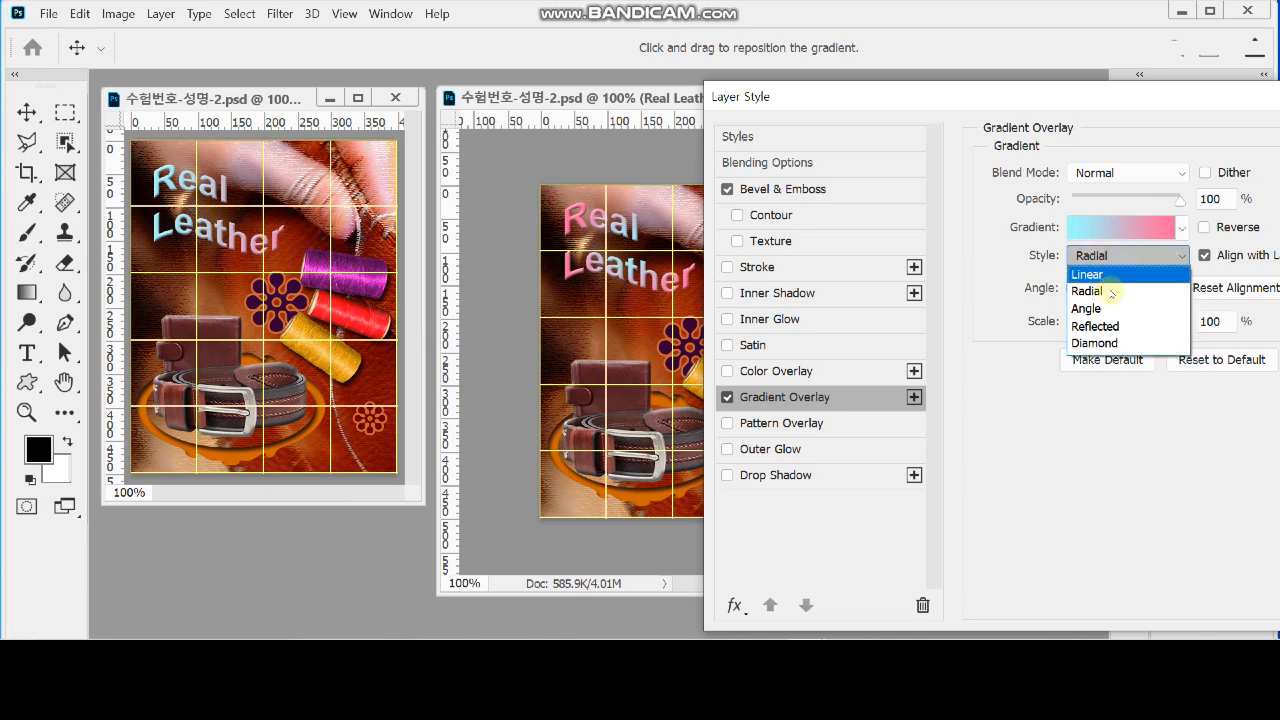
{"action": "left_click", "coordinate": [1105, 327]}
{"action": "left_click", "coordinate": [1099, 257]}
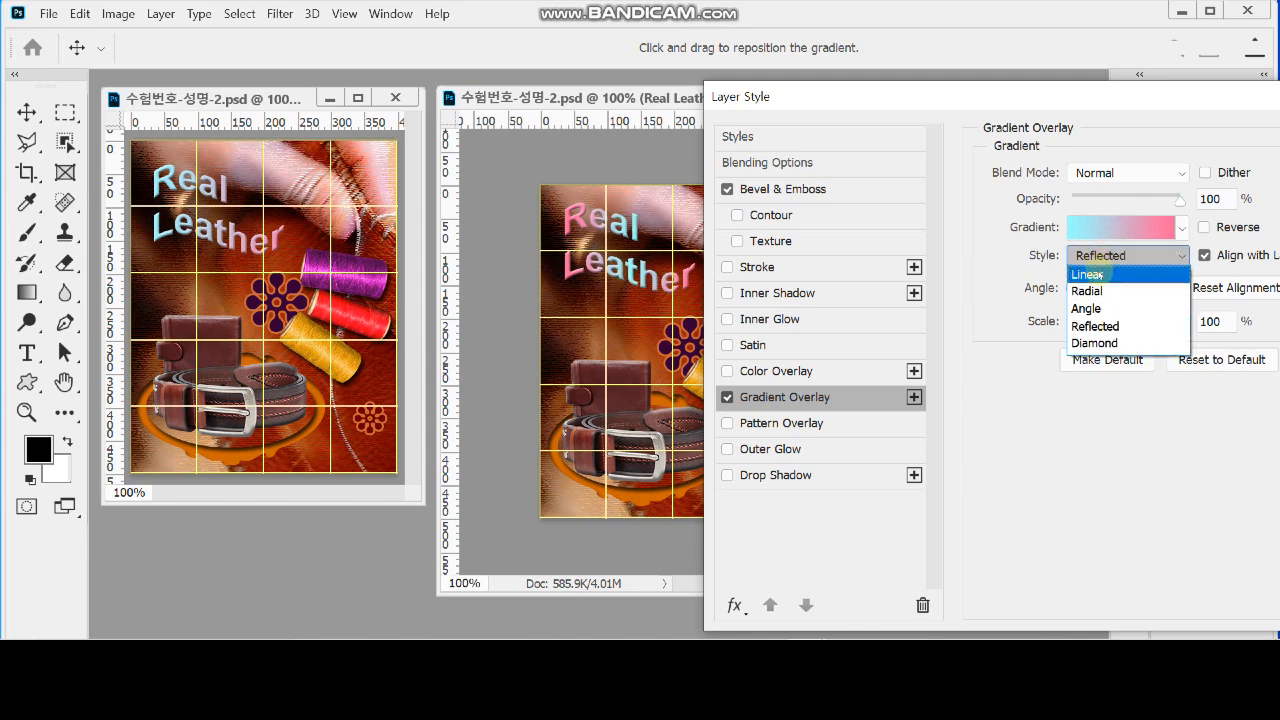
{"action": "left_click", "coordinate": [1098, 274]}
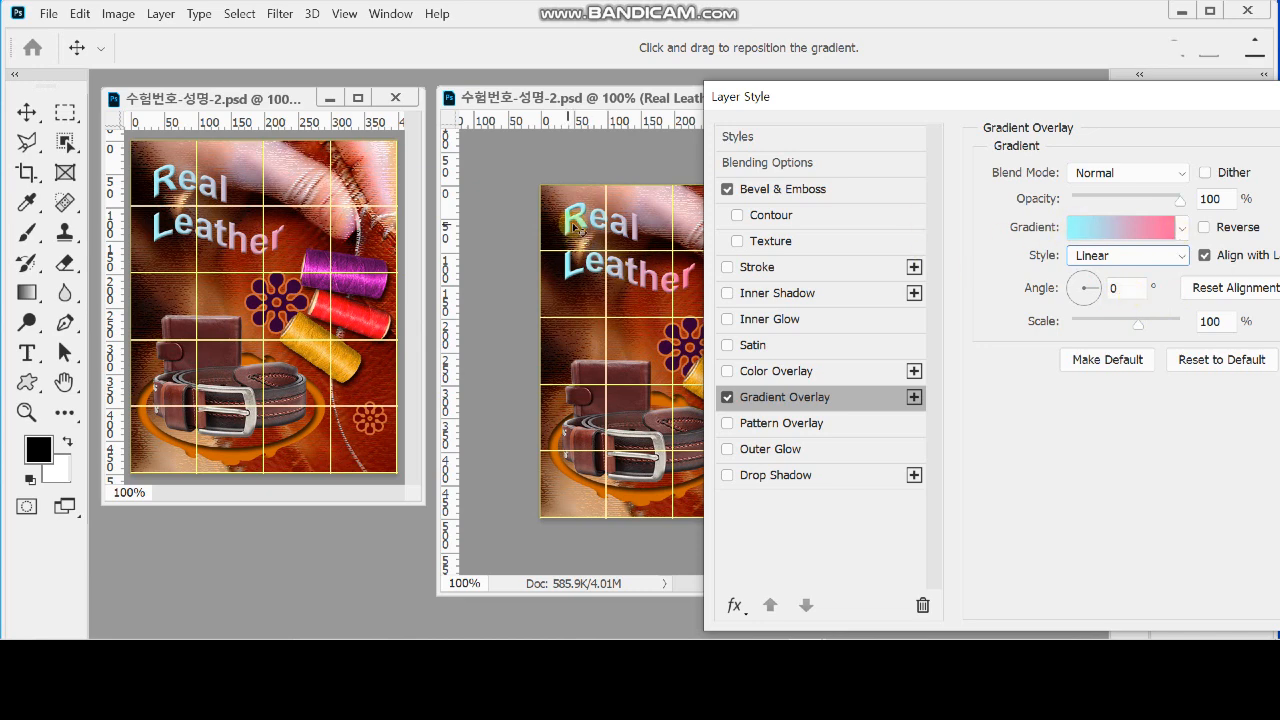
Set the Gradient Overlay scale on the "Real Leather" text to 150% and apply the layer style
{"action": "left_click", "coordinate": [1117, 289]}
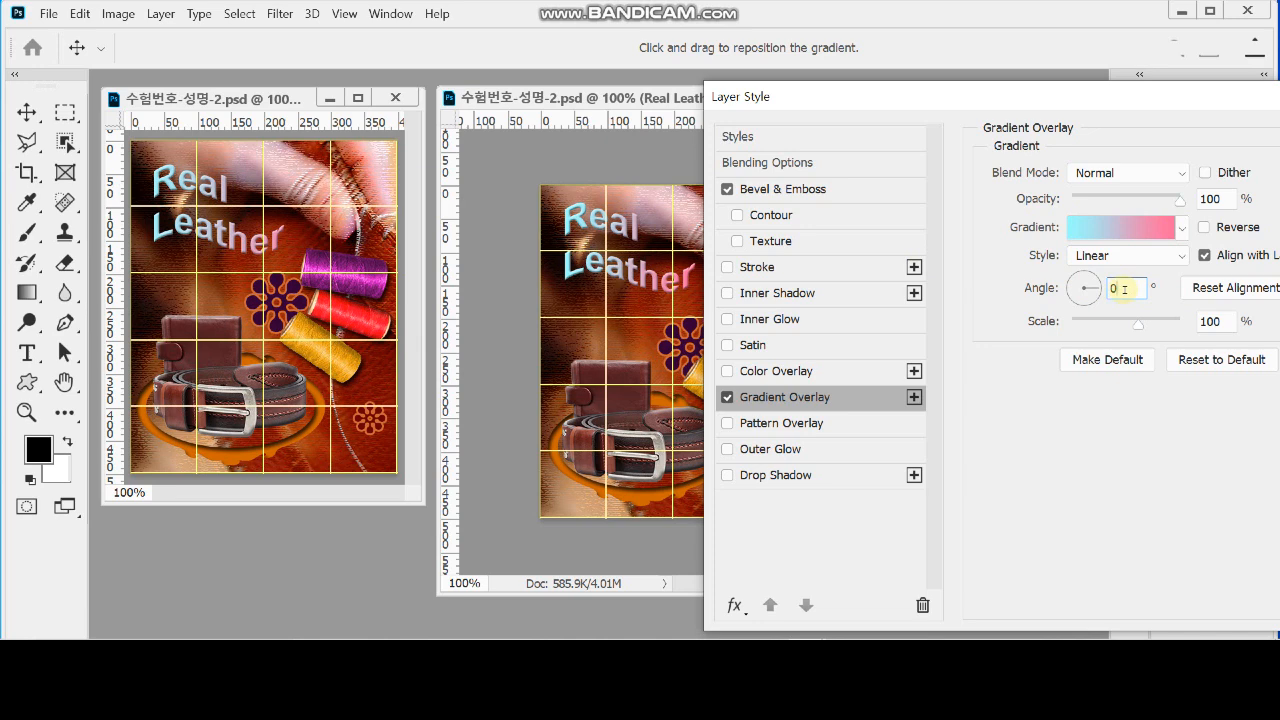
{"action": "left_click_drag", "start_coordinate": [1139, 326], "coordinate": [1165, 323]}
{"action": "double_click", "coordinate": [1211, 321]}
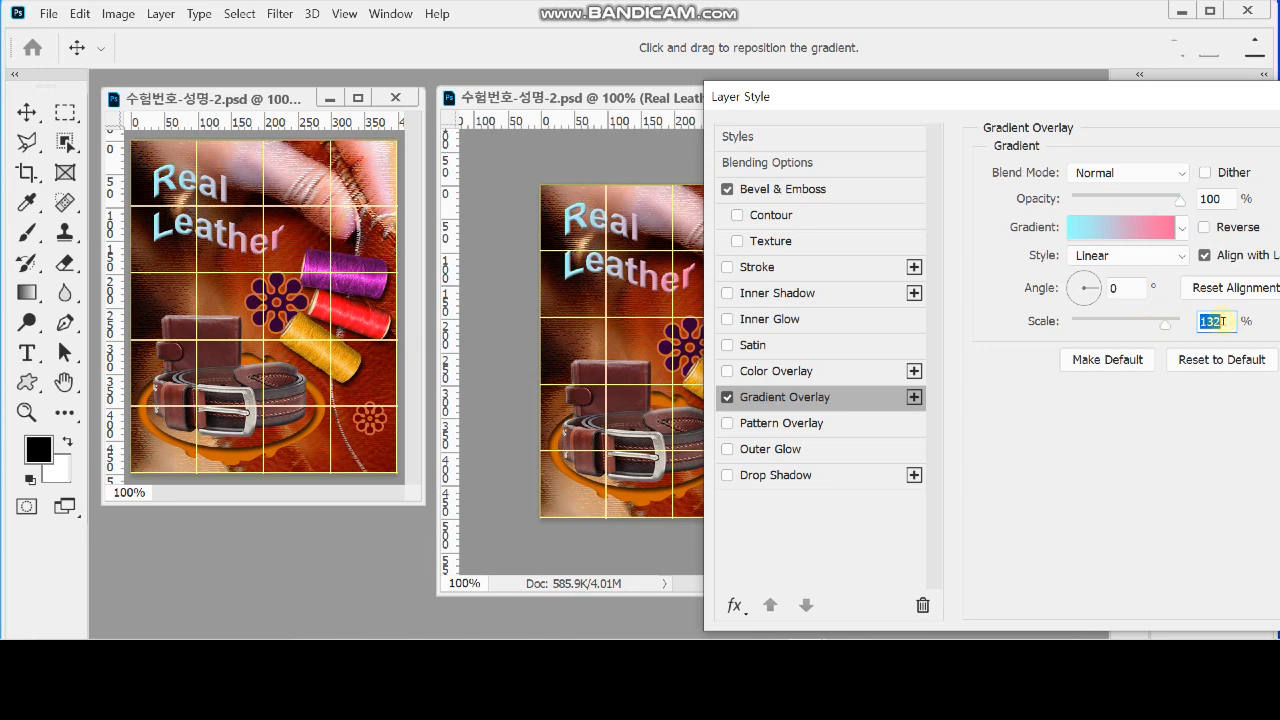
{"action": "type", "text": "150"}
{"action": "key", "text": "Return"}
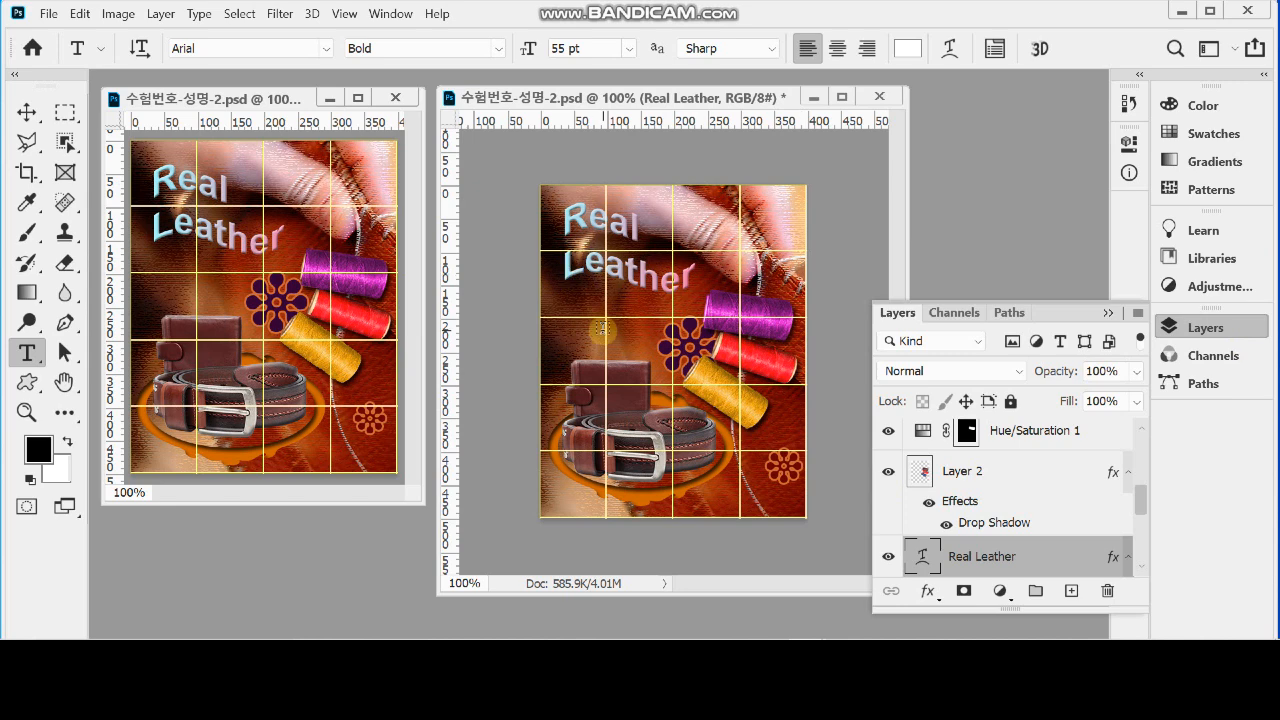
Commit the title text, shift it slightly lower to match the reference, and enable Auto-Select for the Move tool
{"action": "left_click", "coordinate": [622, 226]}
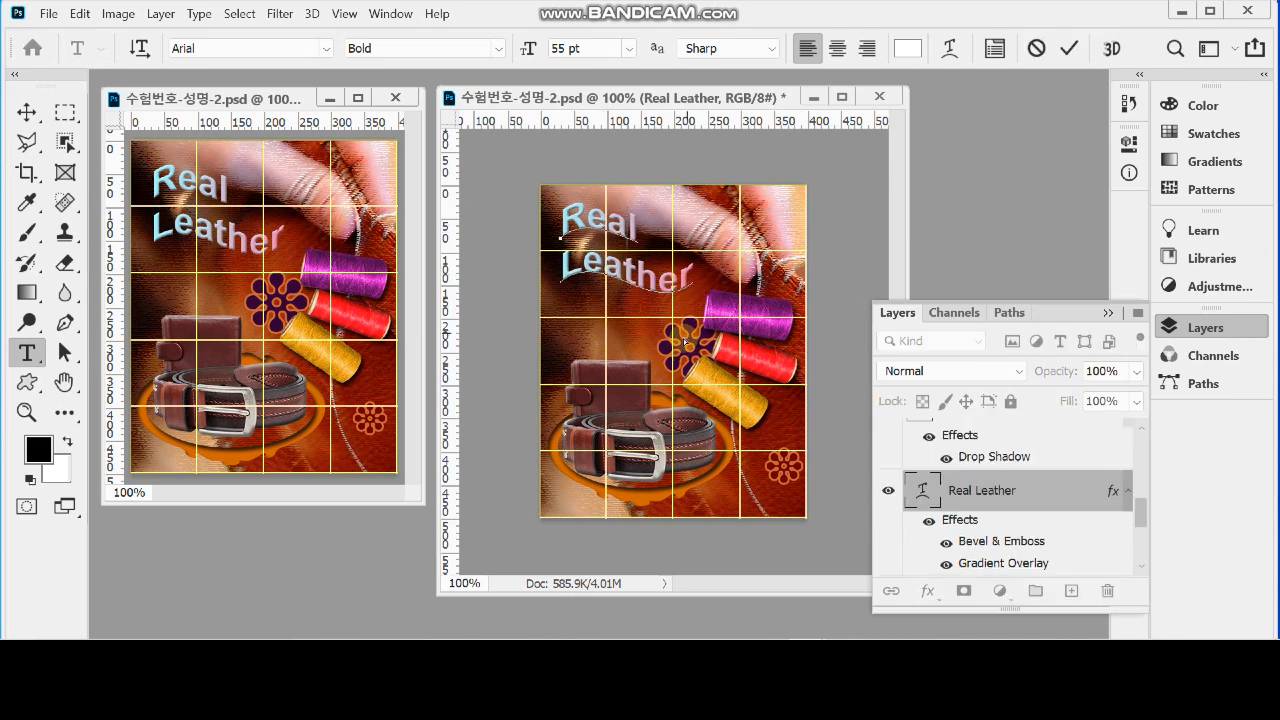
{"action": "left_click", "coordinate": [1070, 49]}
{"action": "left_click", "coordinate": [26, 110]}
{"action": "left_click", "coordinate": [128, 48]}
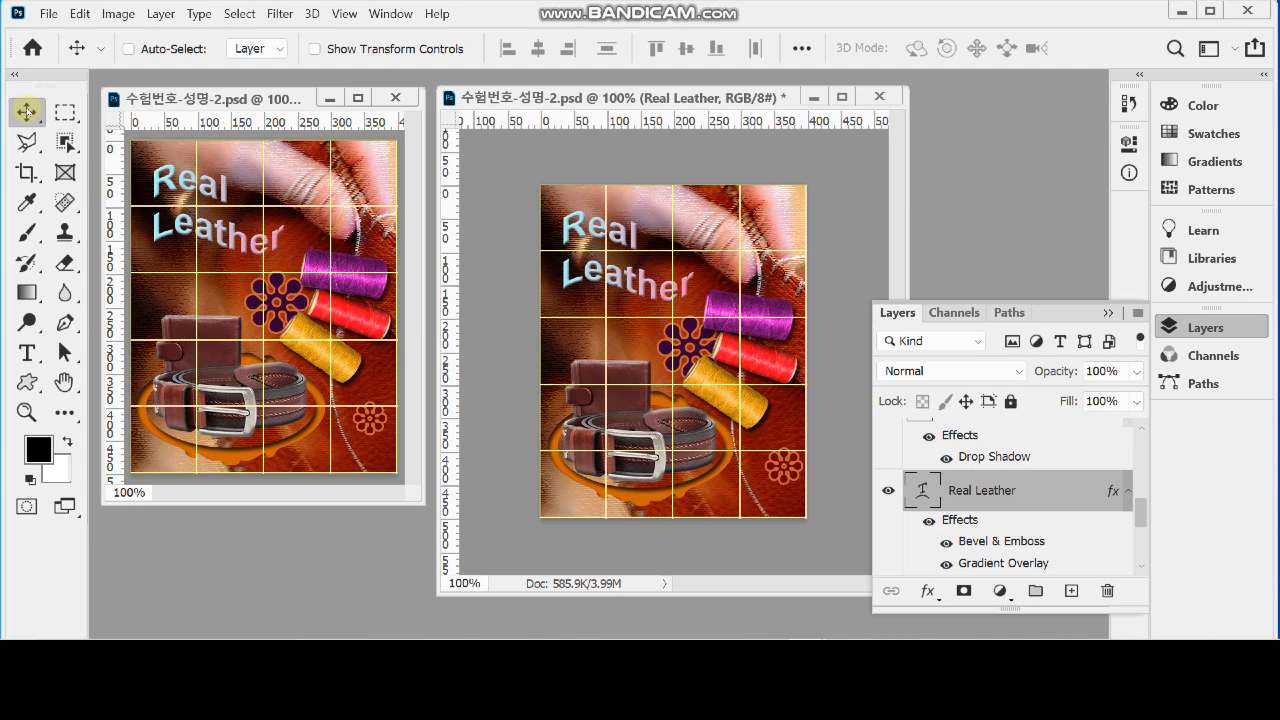
{"action": "left_click", "coordinate": [128, 48]}
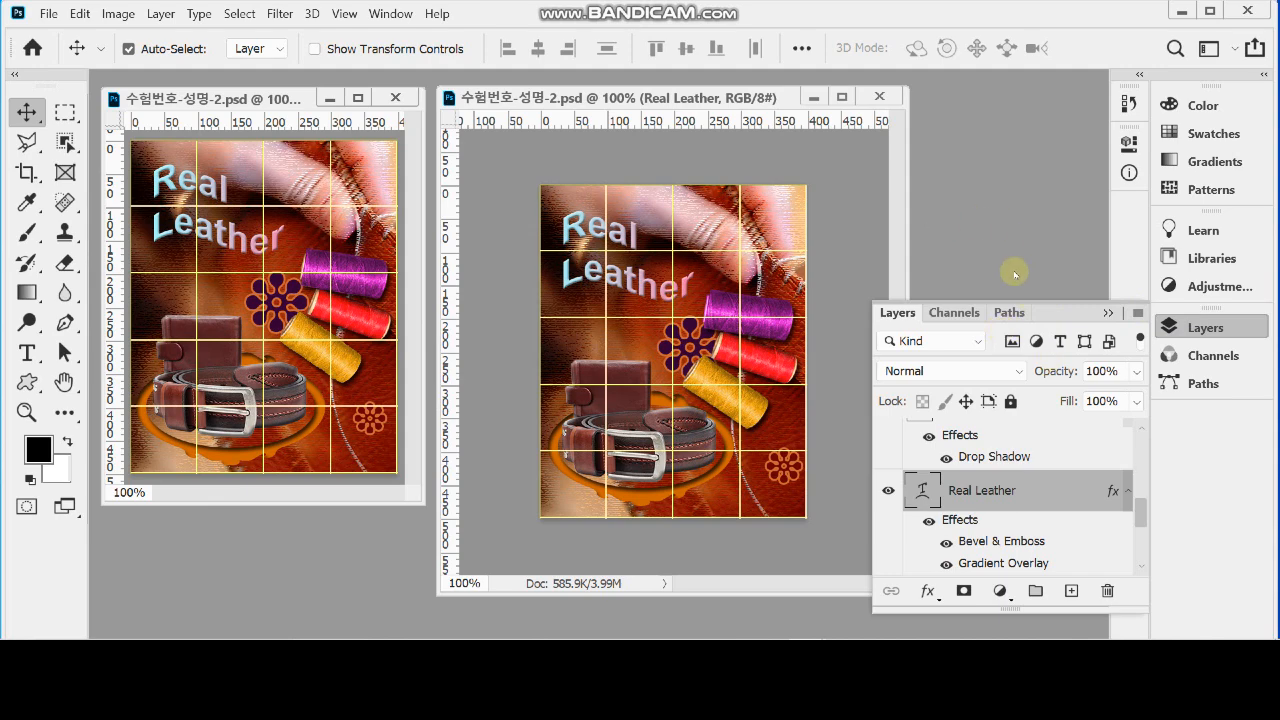
Save the composition as the JPEG file 수험번호-성명-2.jpg in the GTQ folder under Documents
{"action": "left_click", "coordinate": [47, 13]}
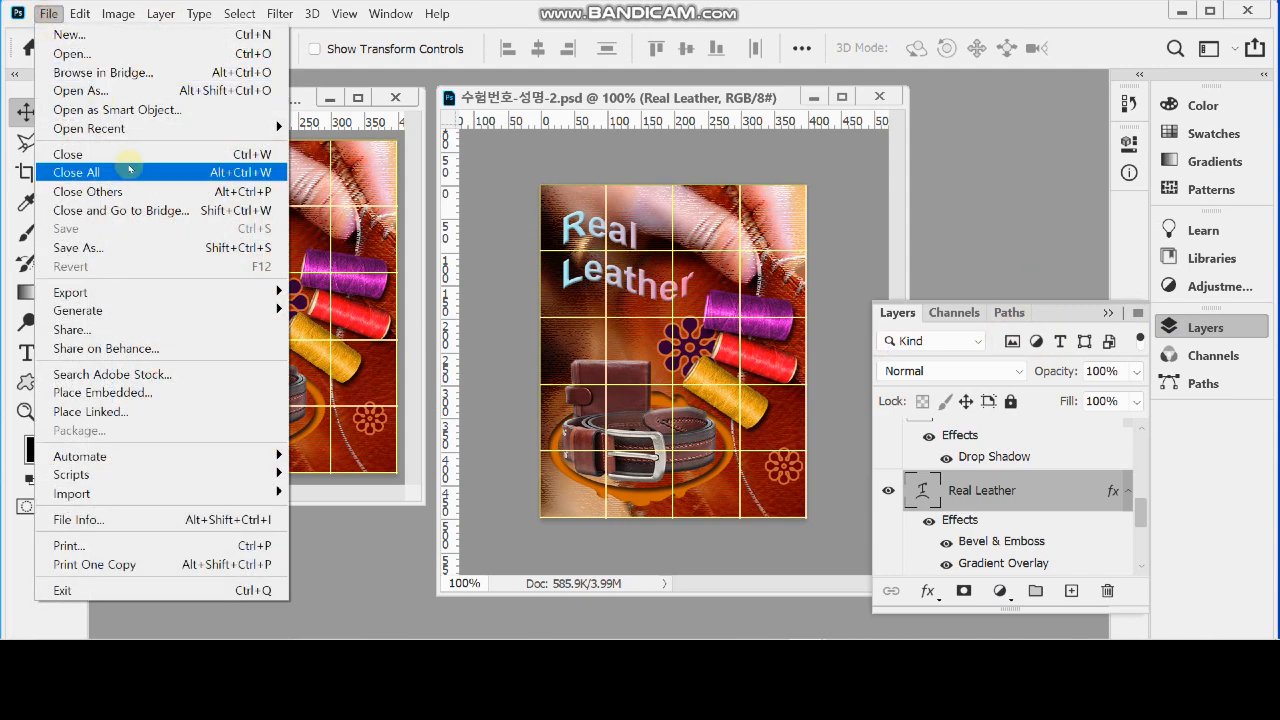
{"action": "left_click", "coordinate": [170, 247]}
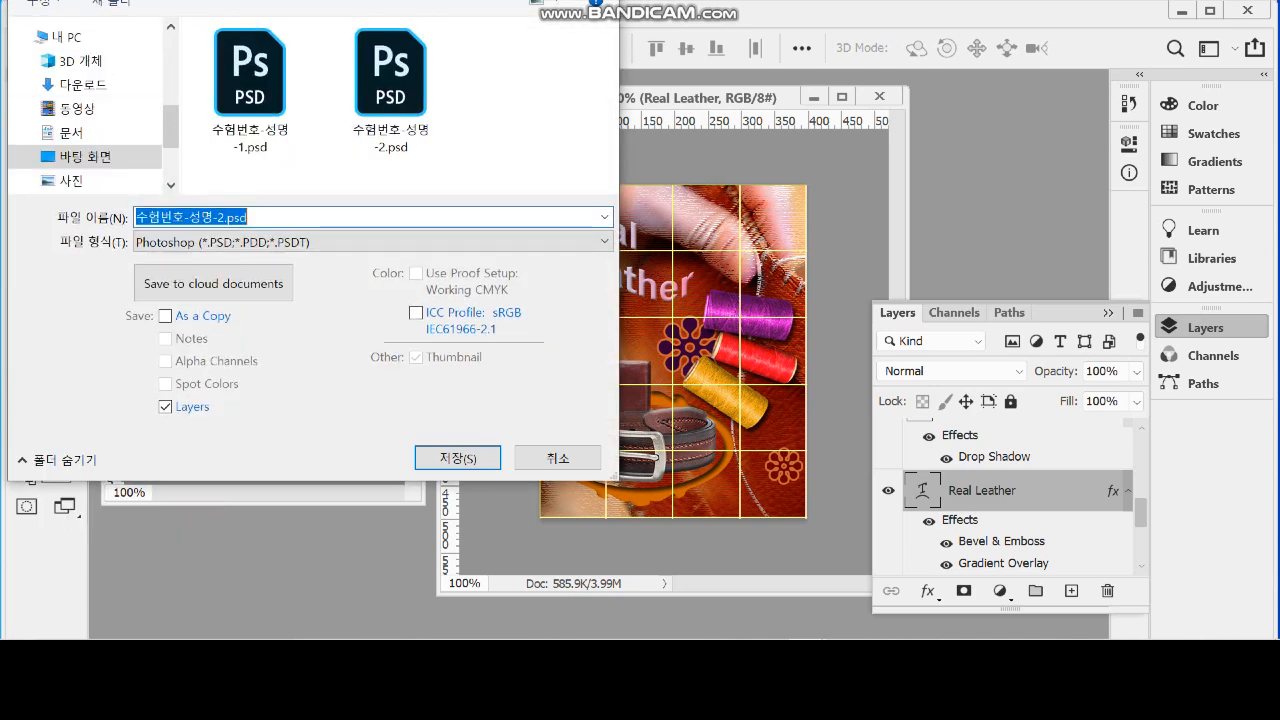
{"action": "left_click", "coordinate": [88, 133]}
{"action": "left_click_drag", "start_coordinate": [610, 62], "coordinate": [610, 112]}
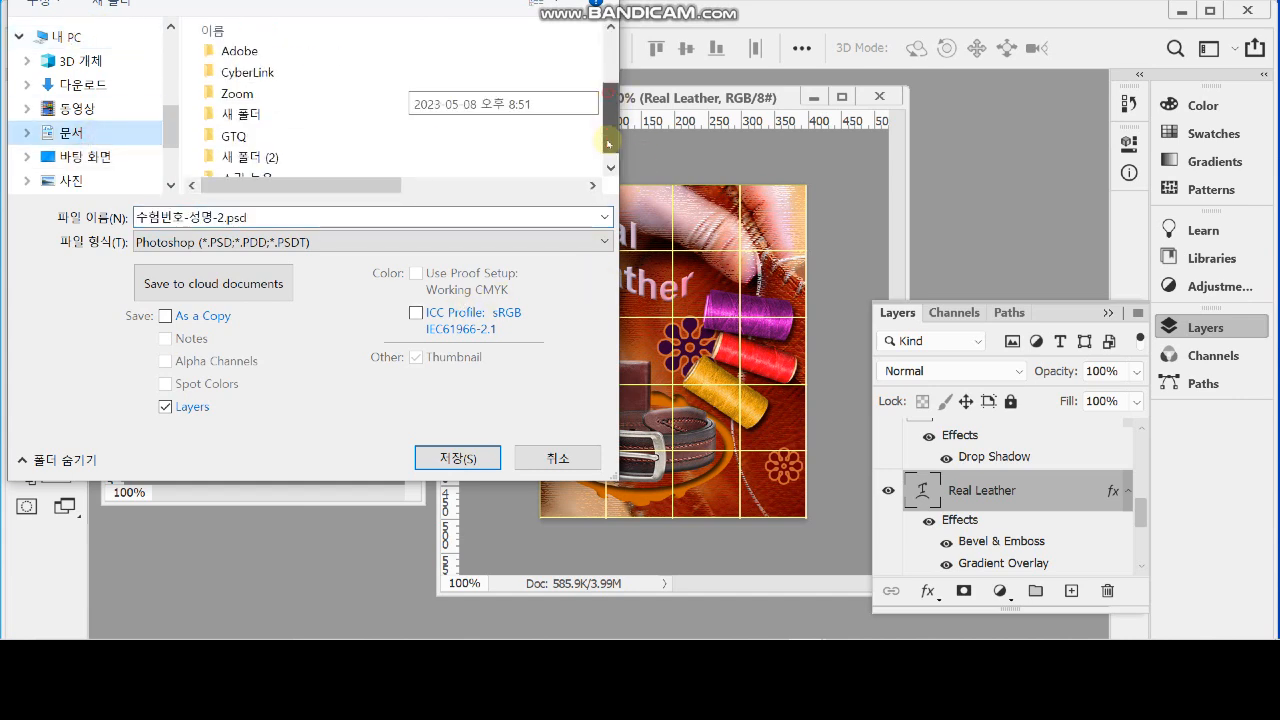
{"action": "double_click", "coordinate": [234, 135]}
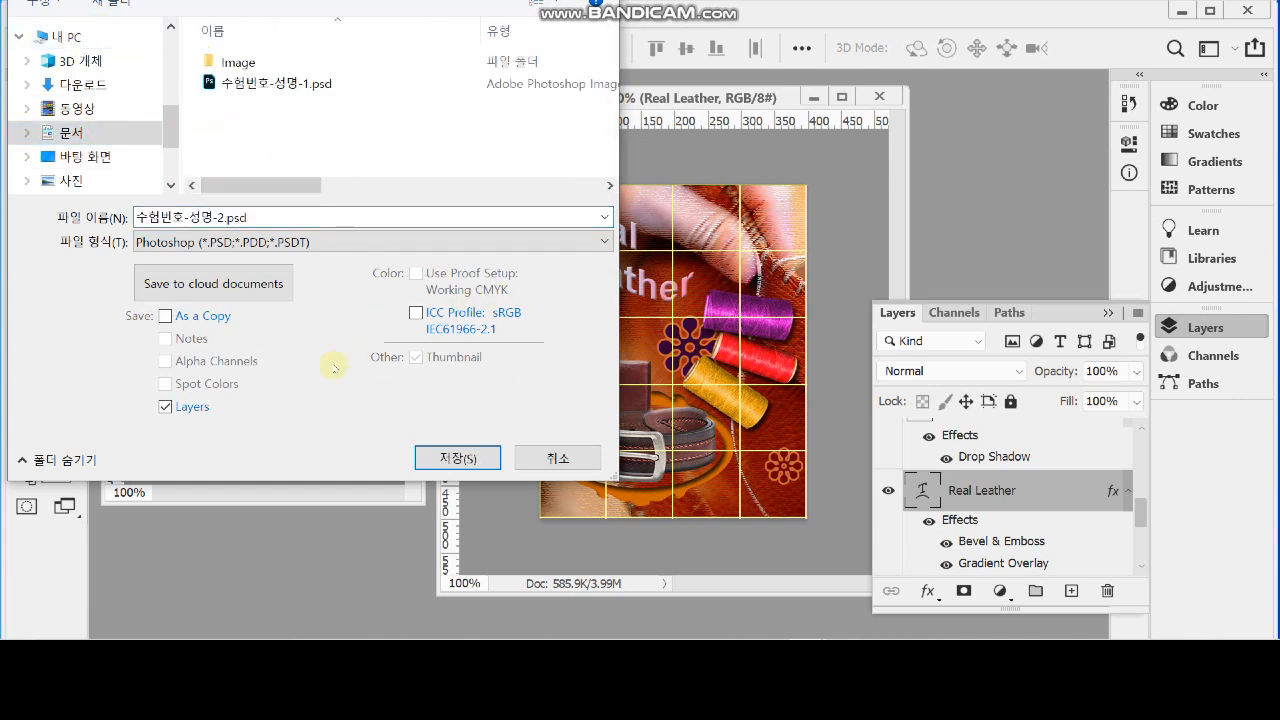
{"action": "left_click", "coordinate": [170, 242]}
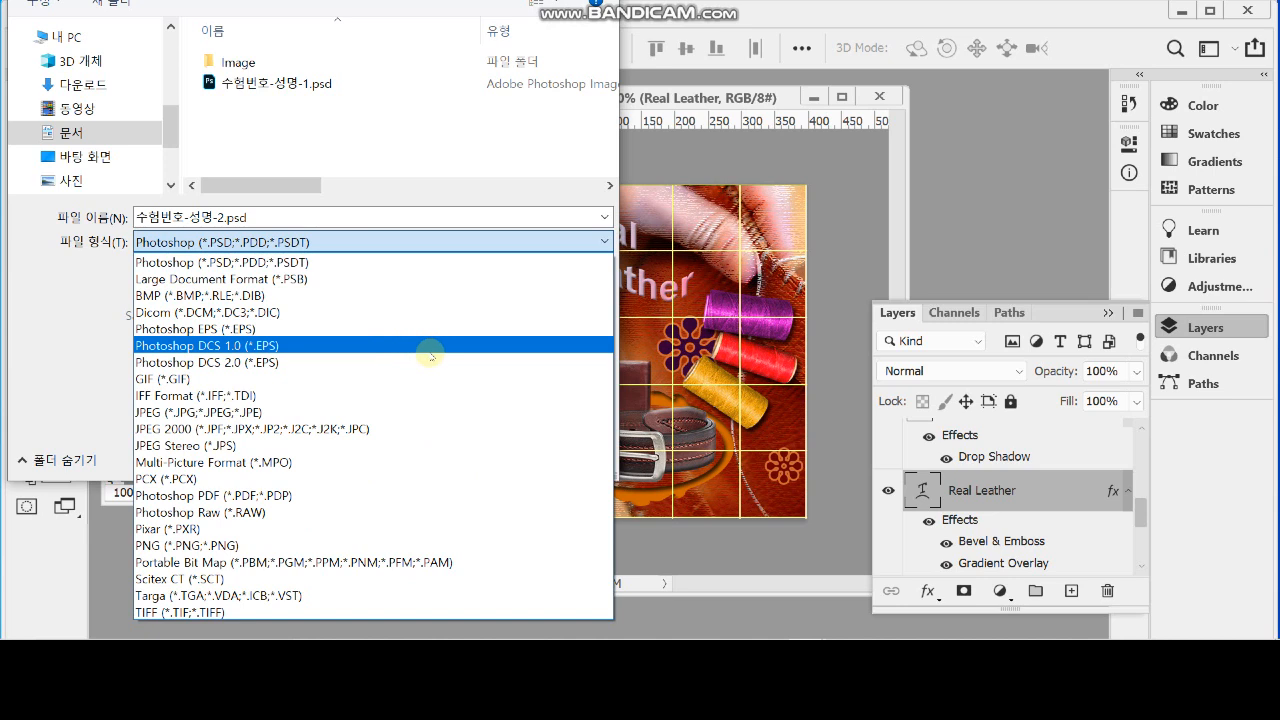
{"action": "left_click", "coordinate": [398, 412]}
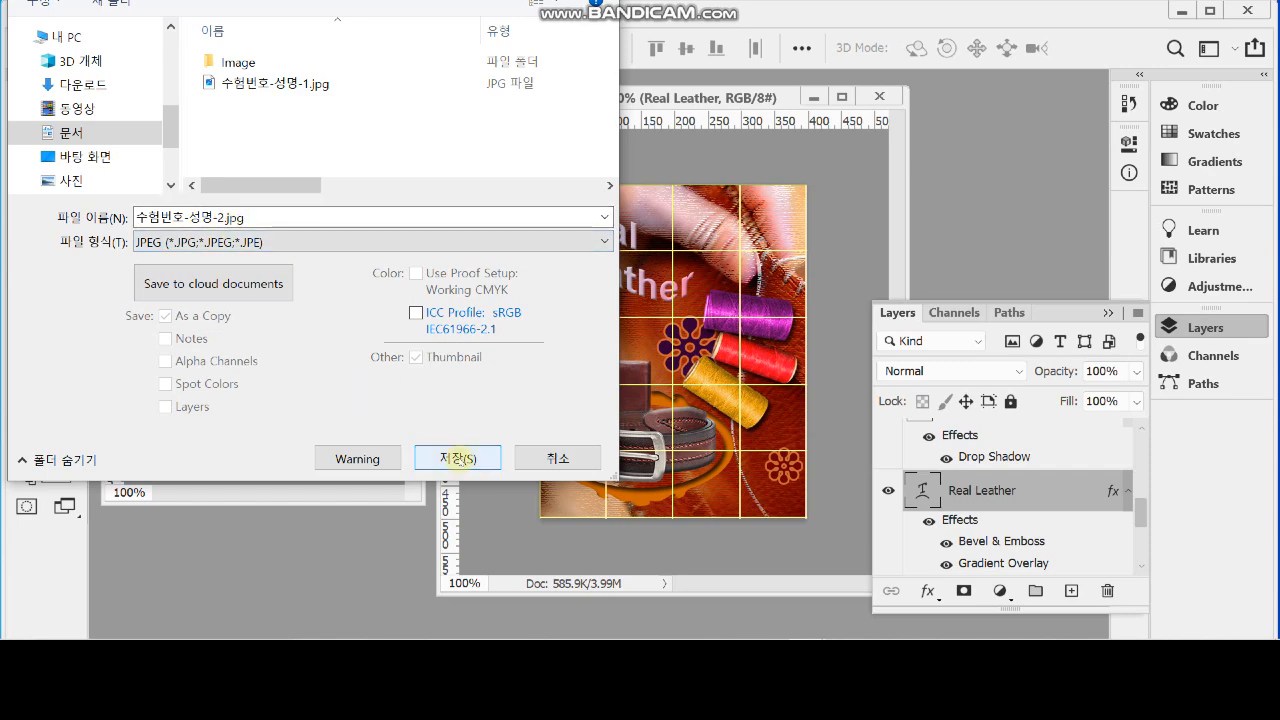
{"action": "left_click", "coordinate": [457, 458]}
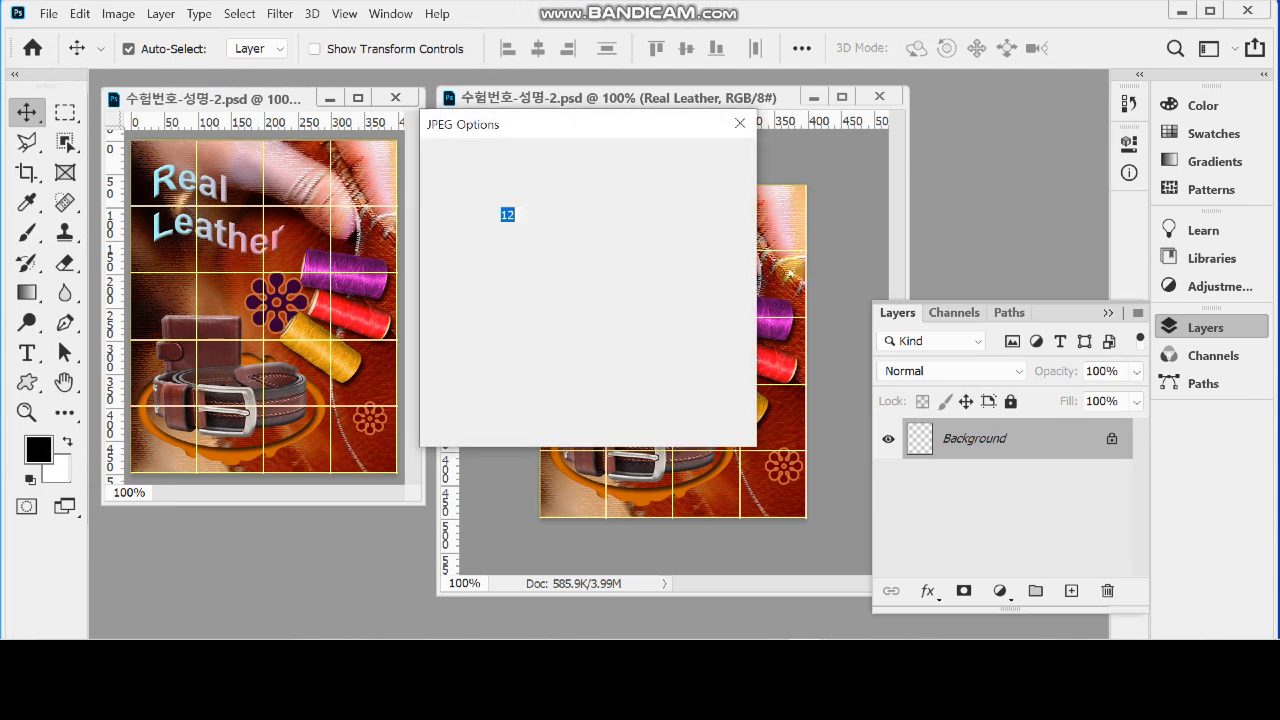
Set the JPEG quality to High (8) and confirm the export options
{"action": "left_click", "coordinate": [574, 214]}
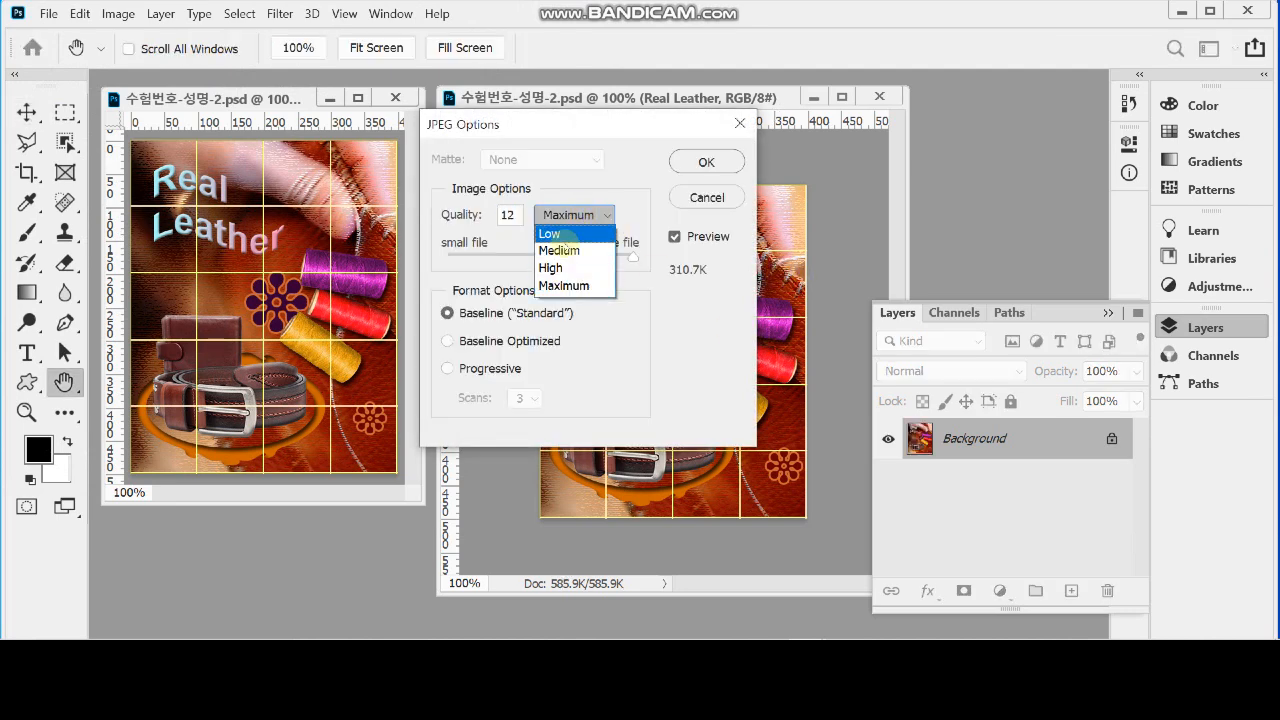
{"action": "left_click", "coordinate": [565, 267]}
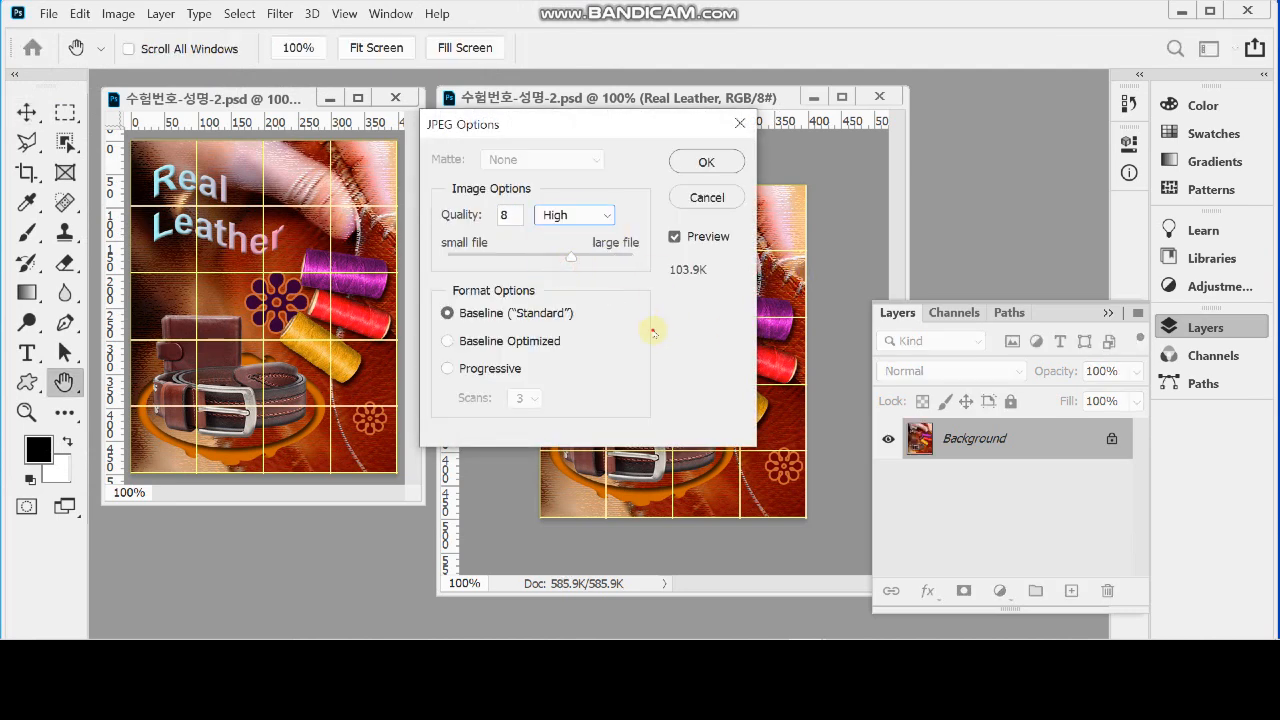
{"action": "left_click", "coordinate": [707, 161]}
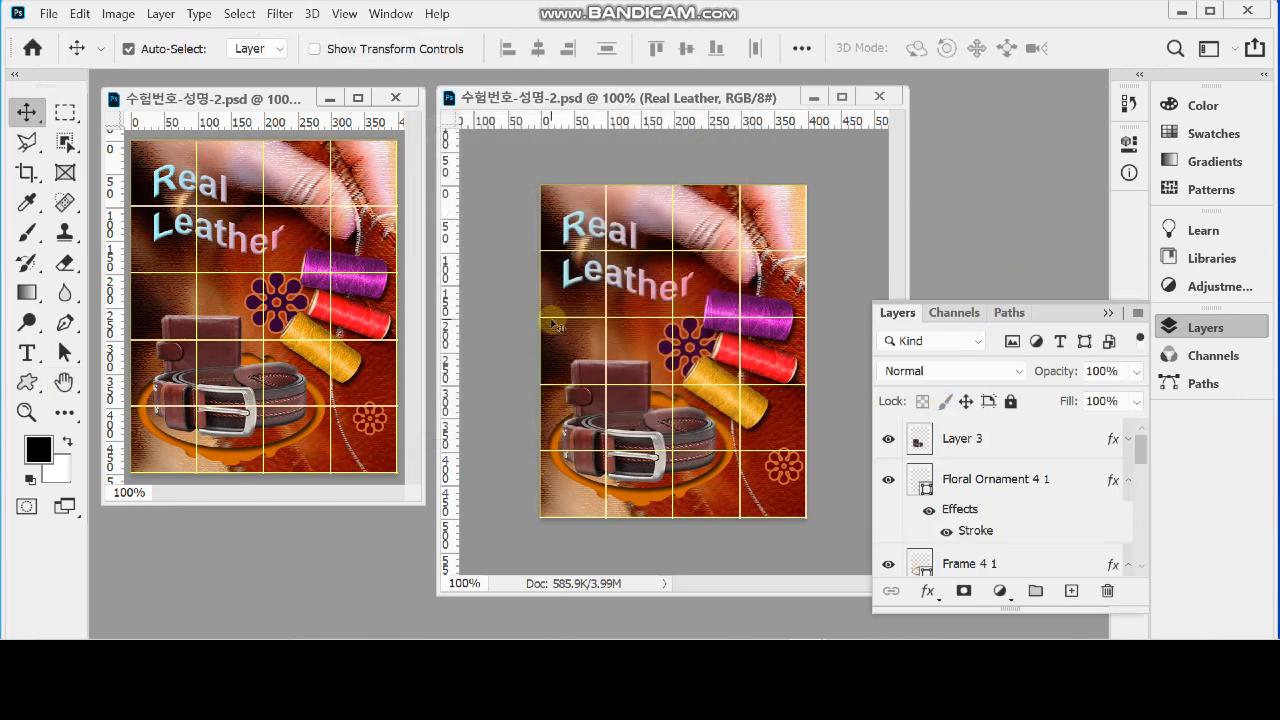
Resize the image to 40 pixels wide by 50 pixels high
{"action": "left_click", "coordinate": [117, 14]}
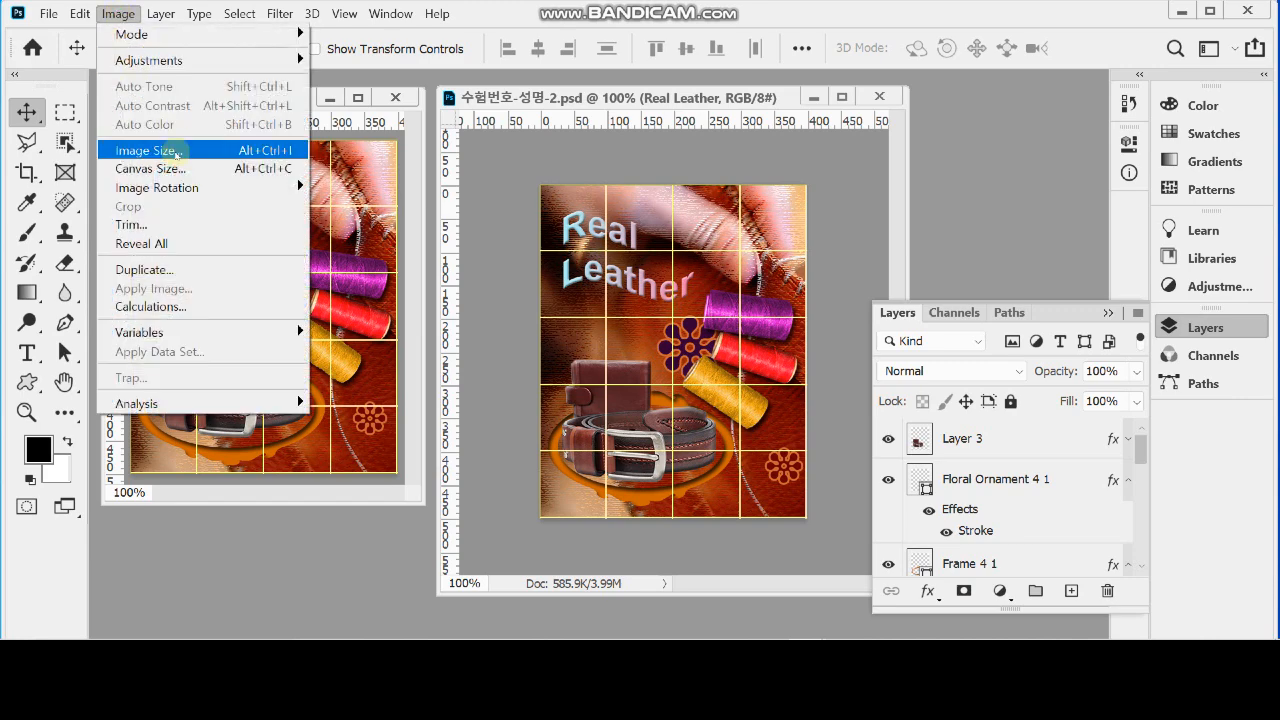
{"action": "left_click", "coordinate": [148, 150]}
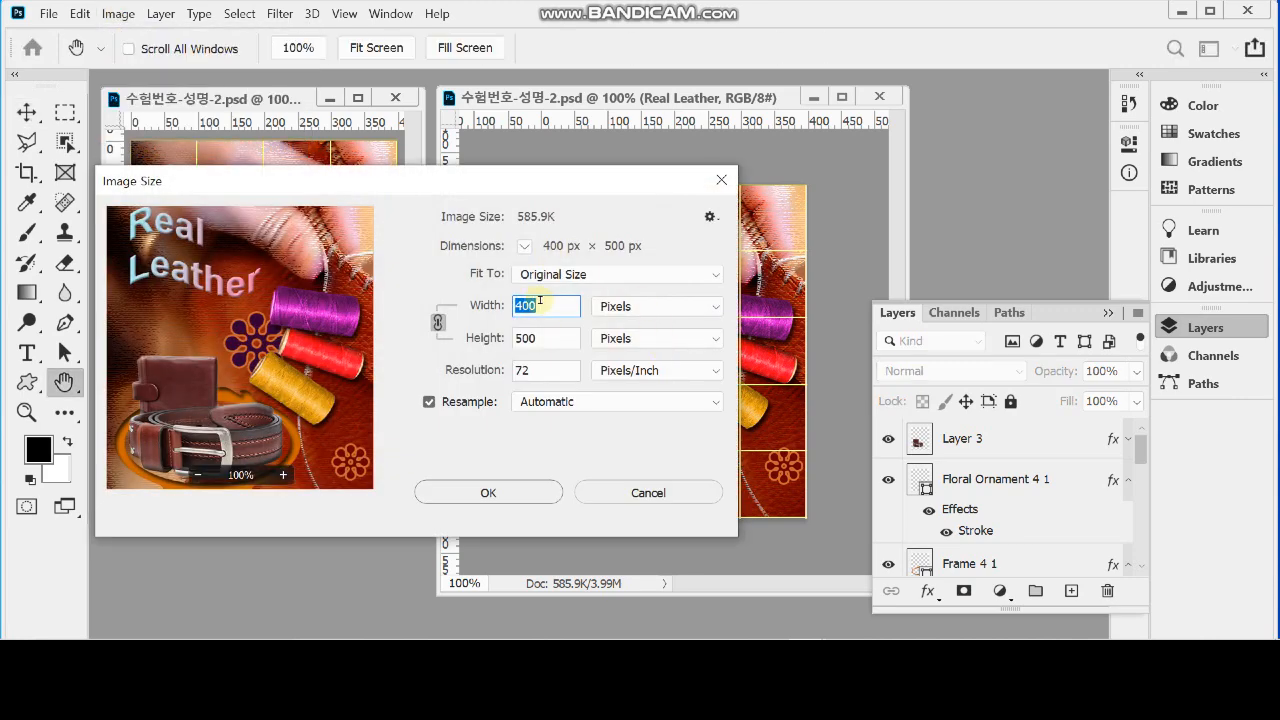
{"action": "type", "text": "40"}
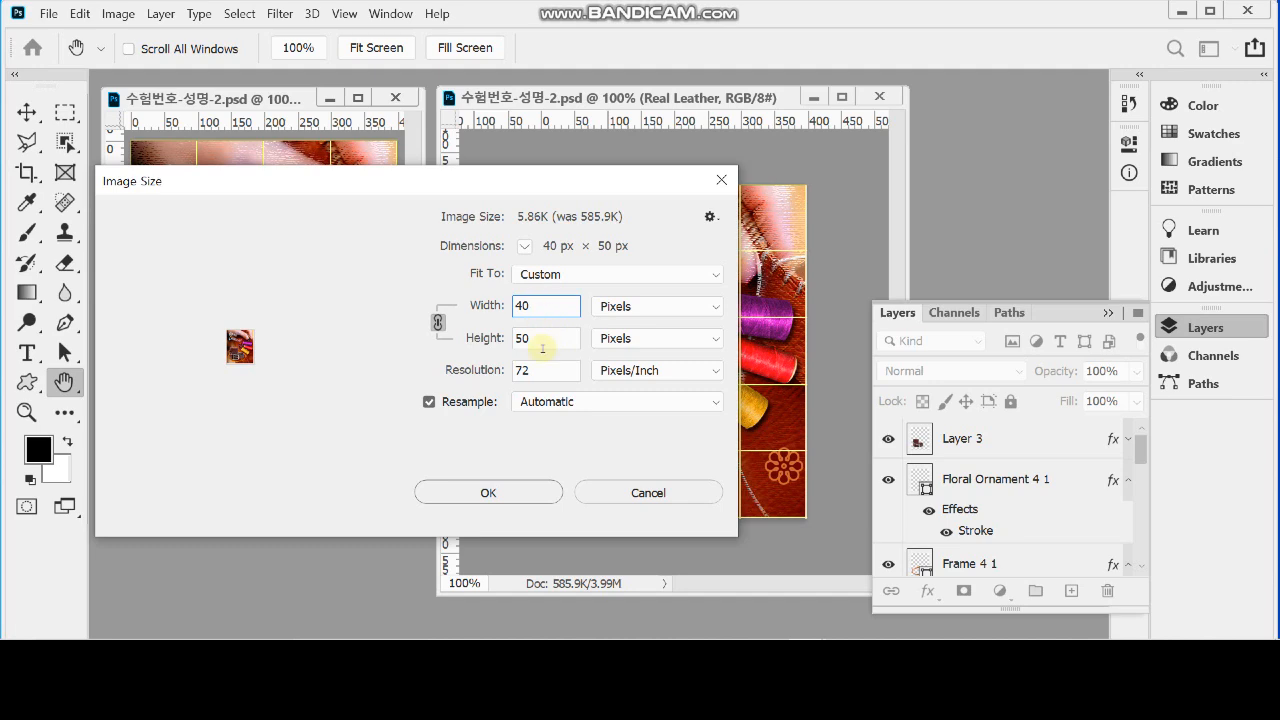
{"action": "left_click", "coordinate": [530, 494]}
{"action": "key", "text": "v"}
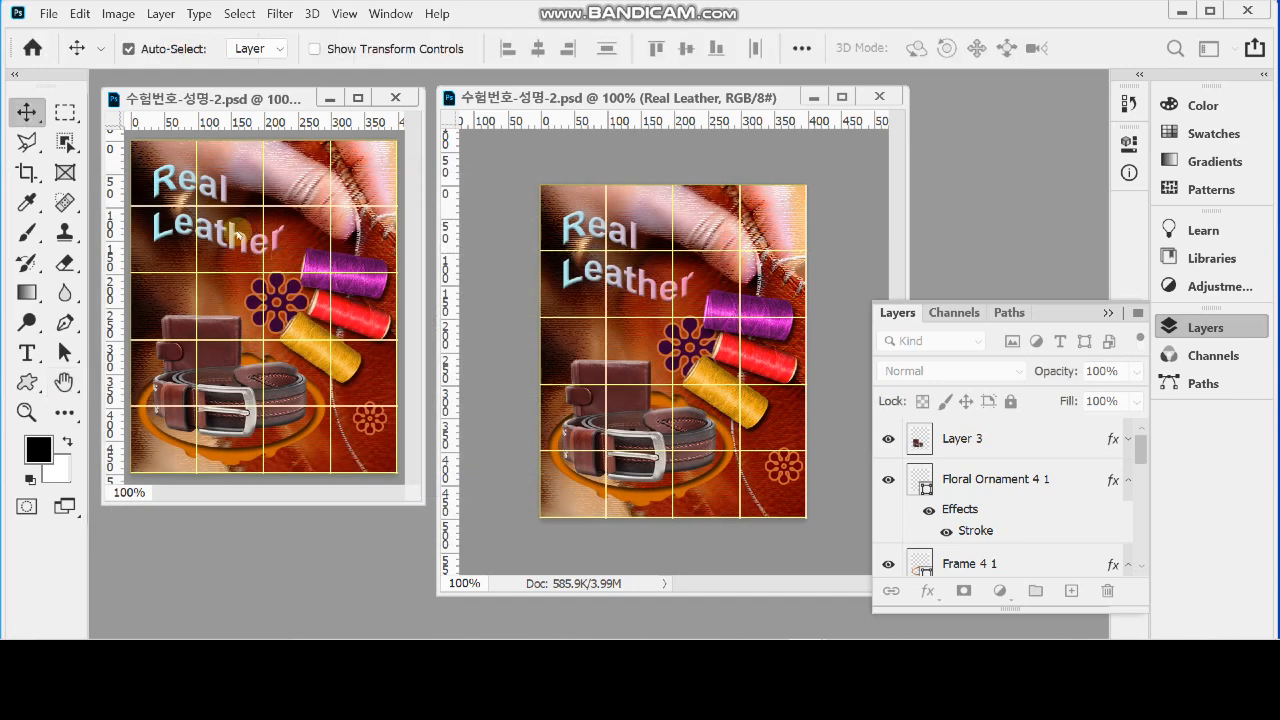
Save the reduced document as 수험번호-성명-2.psd in the GTQ folder under Documents and close it
{"action": "left_click", "coordinate": [50, 14]}
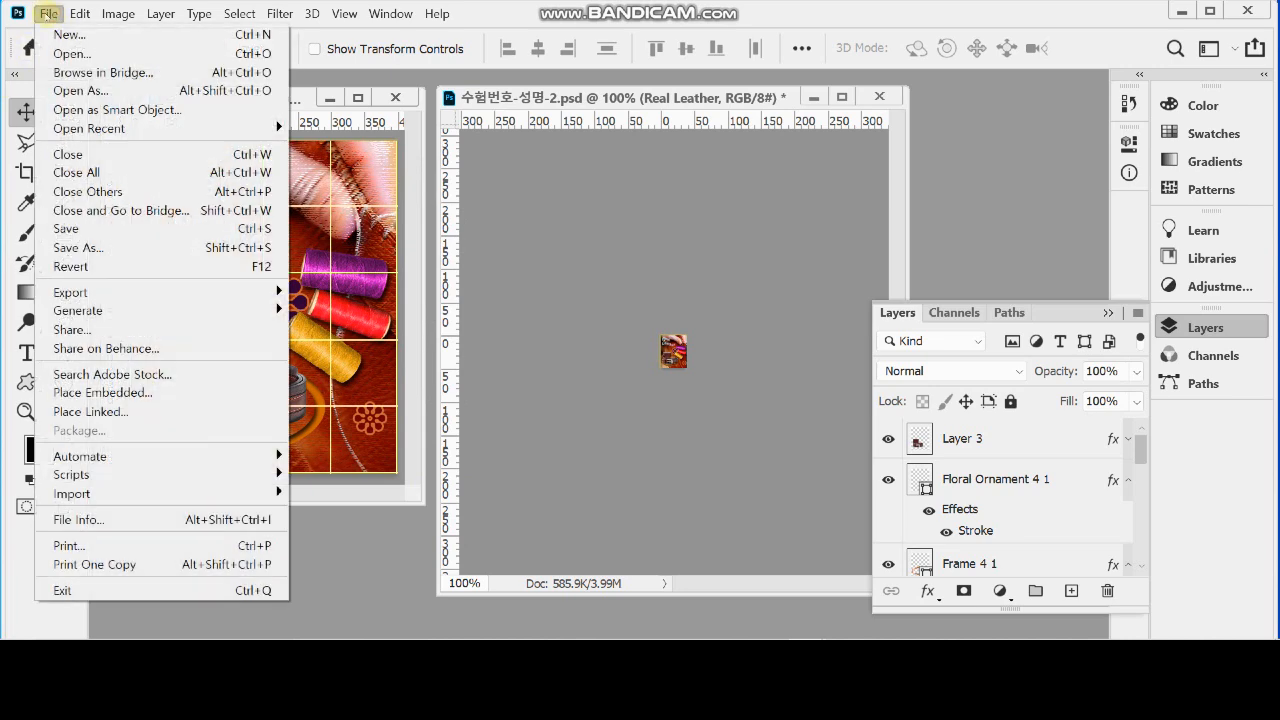
{"action": "left_click", "coordinate": [98, 247]}
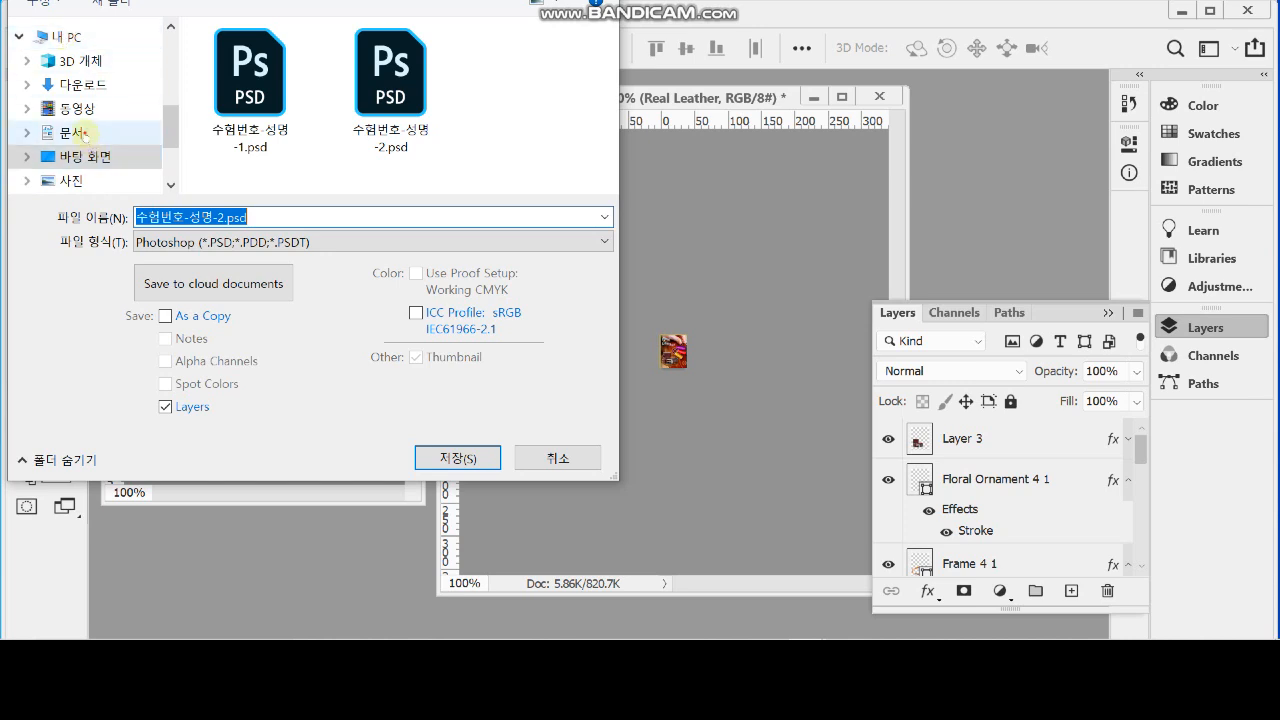
{"action": "left_click", "coordinate": [75, 132]}
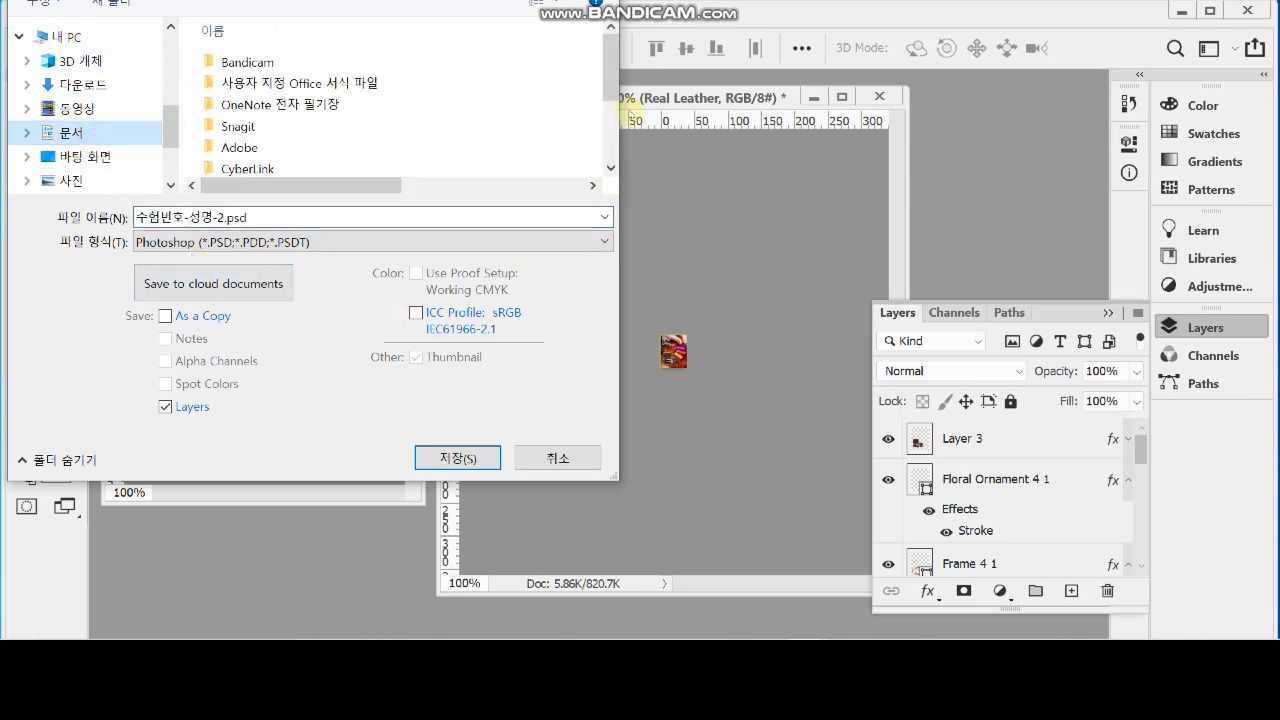
{"action": "scroll", "coordinate": [450, 110], "scroll_direction": "down", "scroll_amount": 3}
{"action": "double_click", "coordinate": [240, 126]}
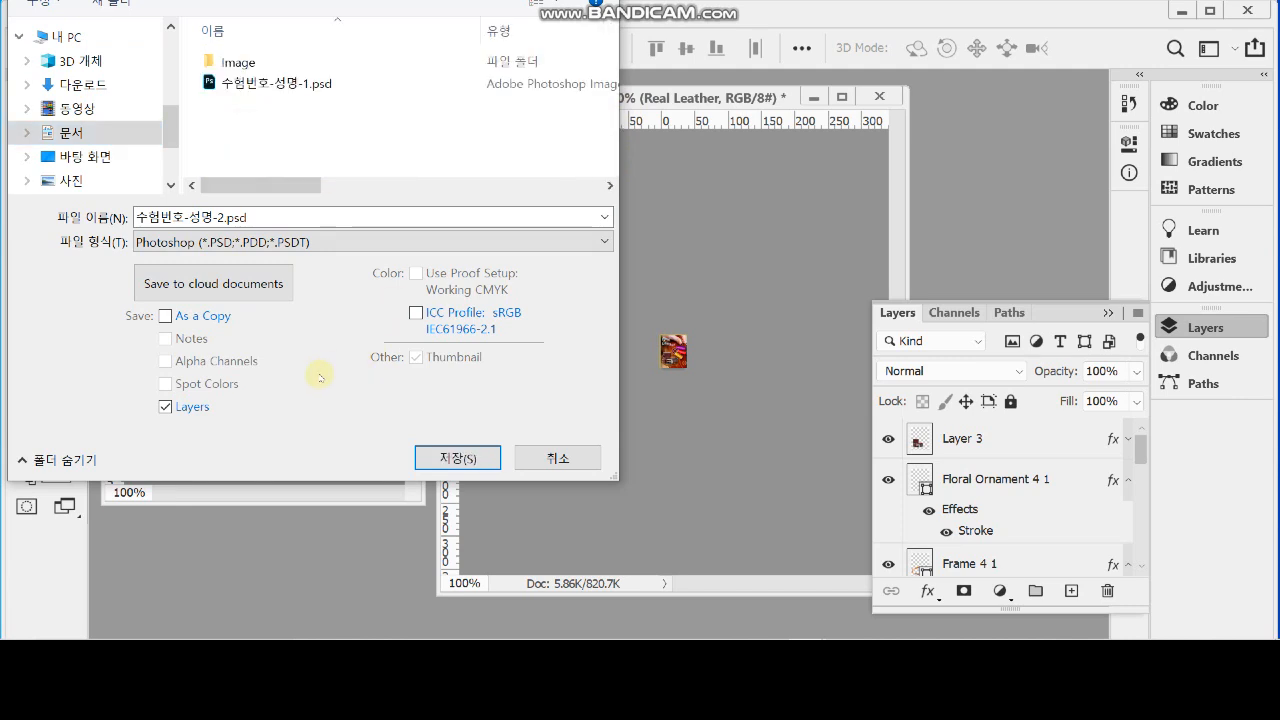
{"action": "left_click", "coordinate": [238, 217]}
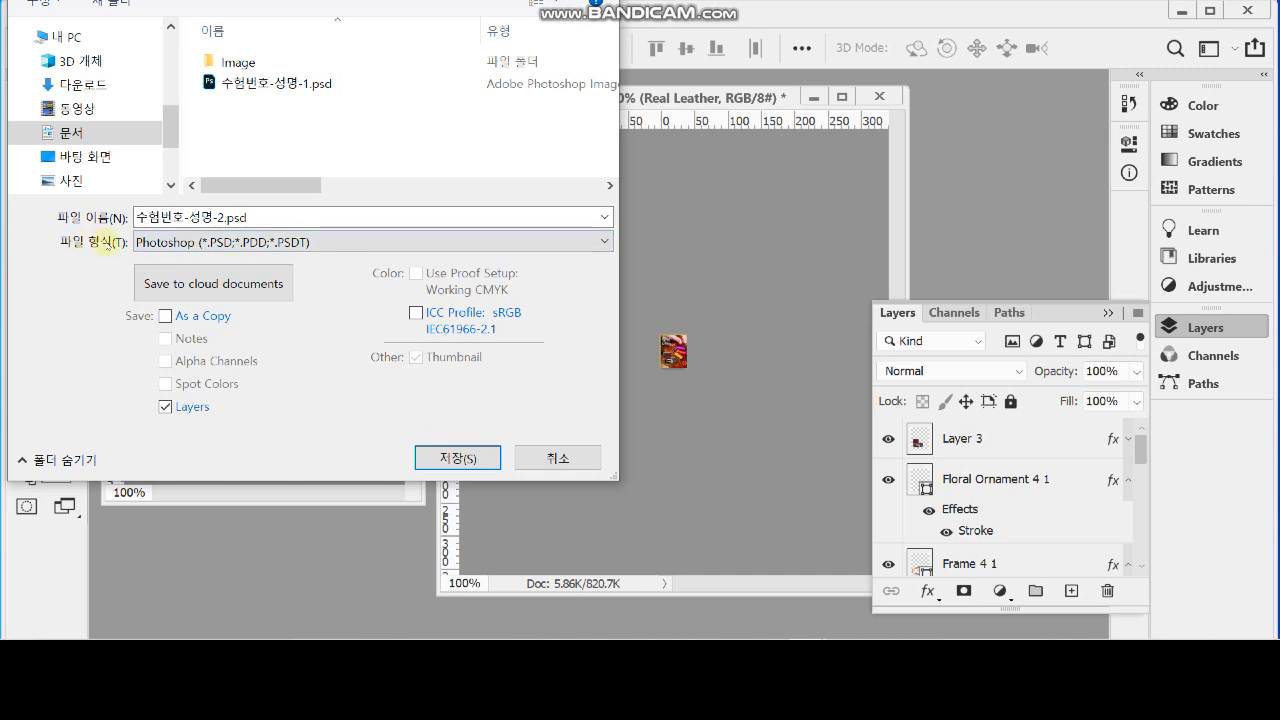
{"action": "left_click", "coordinate": [476, 459]}
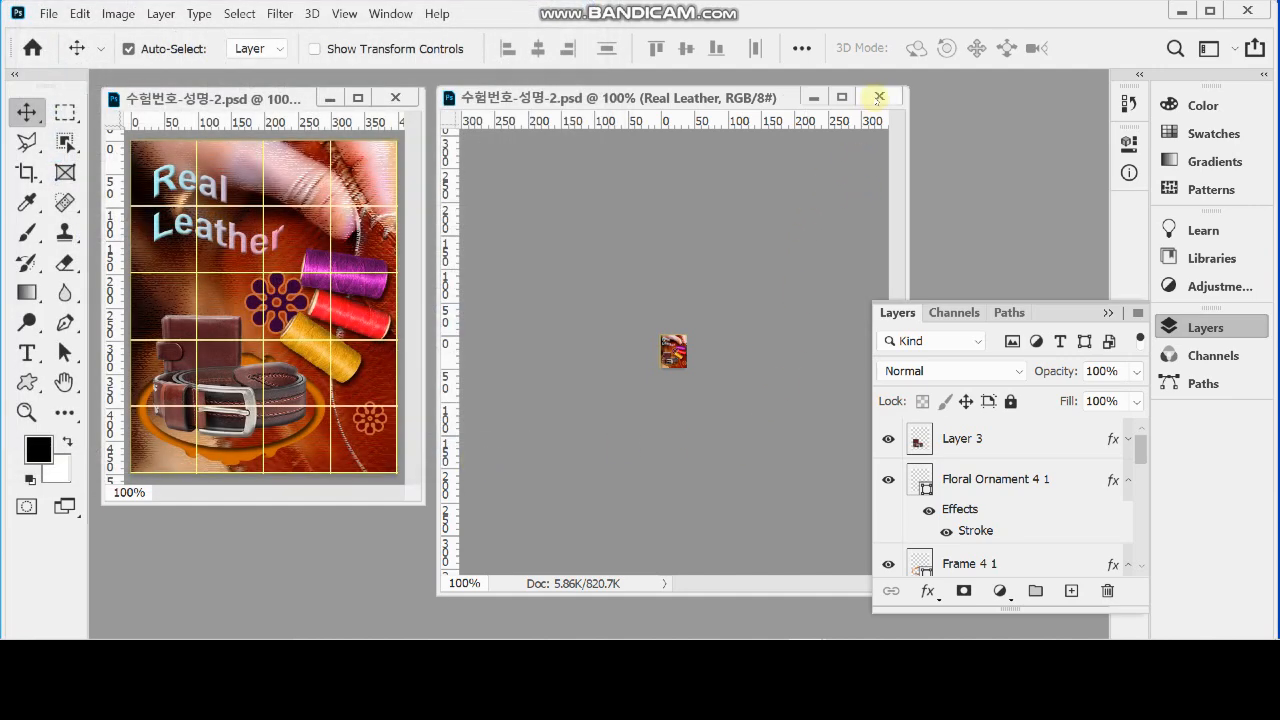
{"action": "left_click", "coordinate": [878, 97]}
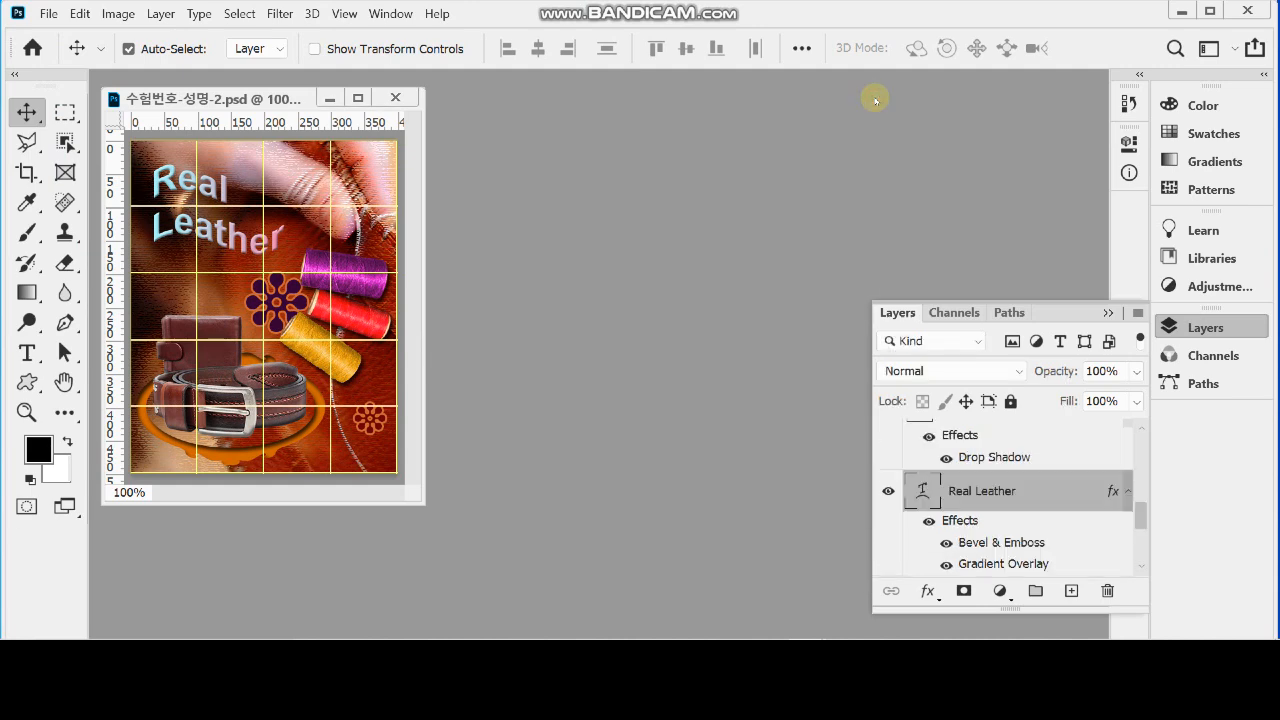